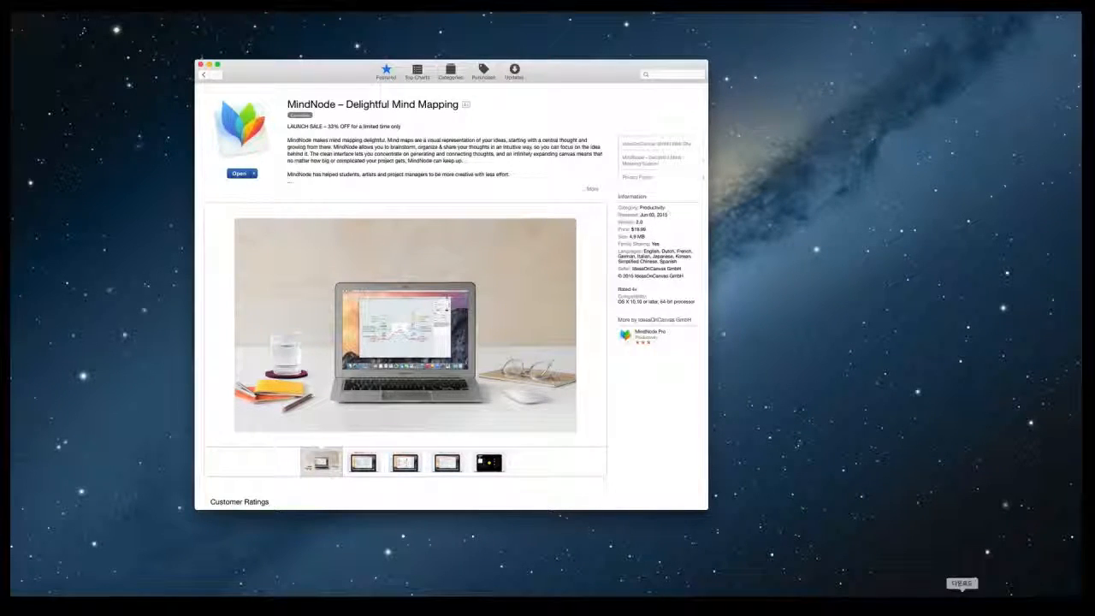
# - Open MindNode Pro, move the central 마인드 맵 node up and to the left, and add a 새로운 마디 child node
pyautogui.click(939, 594)
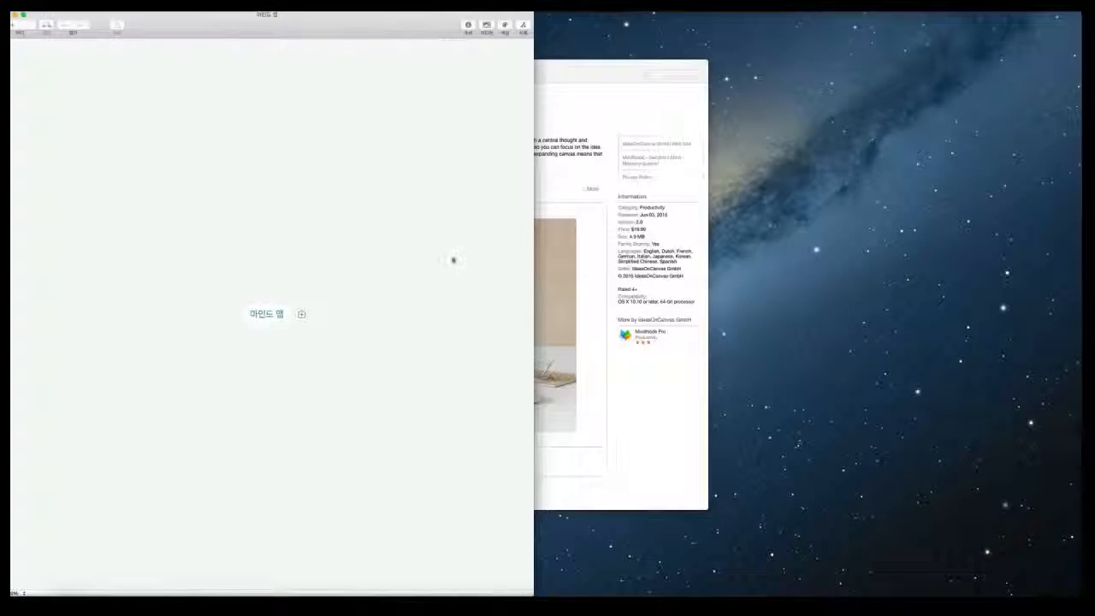
pyautogui.moveTo(265, 318); pyautogui.dragTo(166, 196)
pyautogui.click(183, 179)
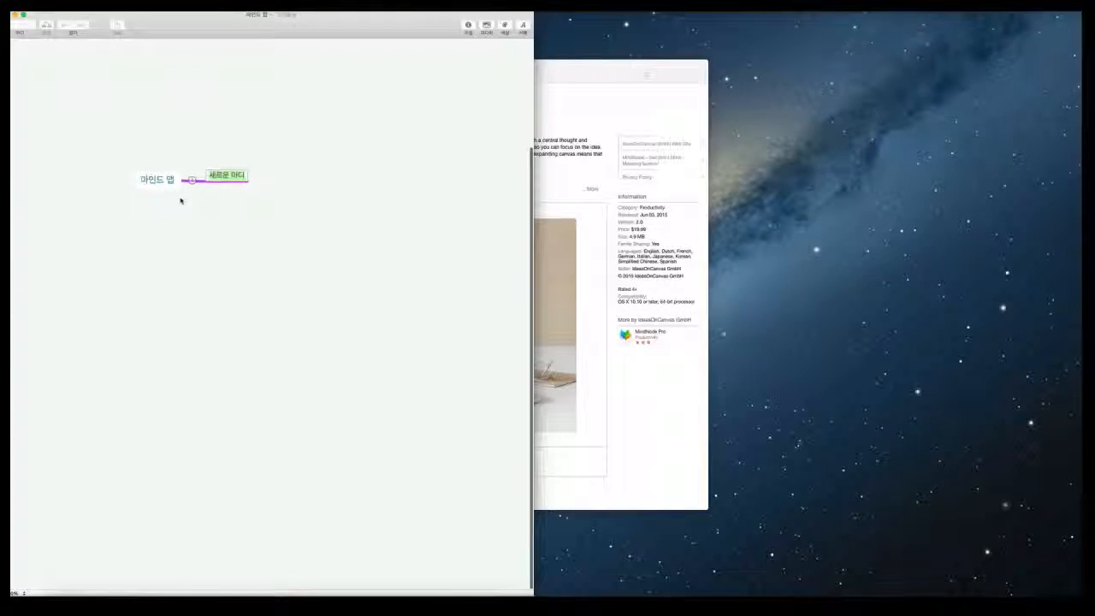
pyautogui.press('Return')
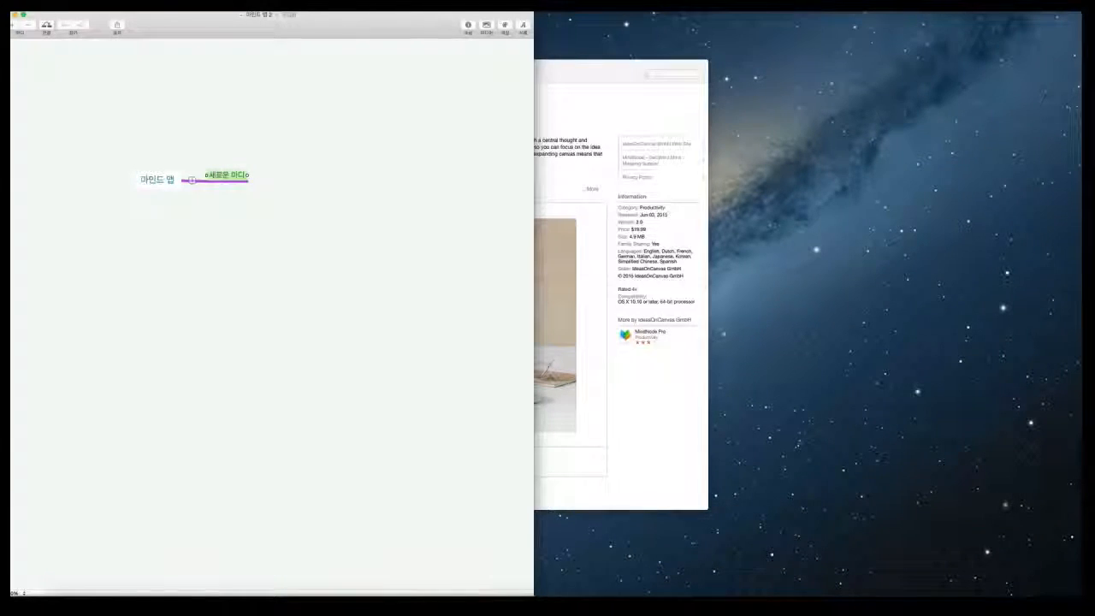
# - Add a child node named "이렇게" to the 새로운 마디 node
pyautogui.press('Tab')
pyautogui.write('1')
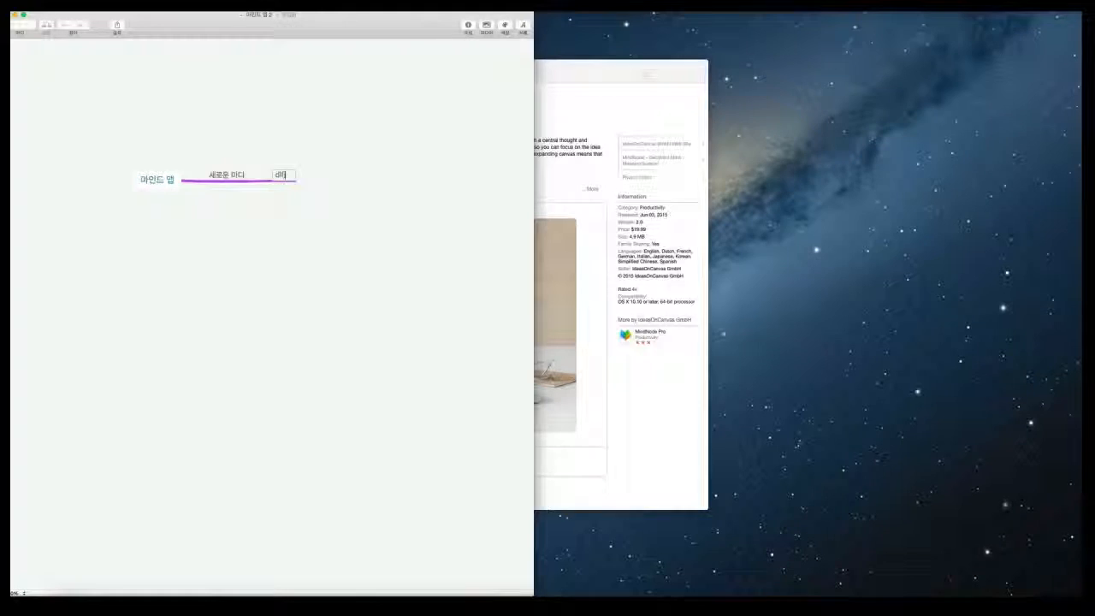
pyautogui.press('super+space')
pyautogui.write('이런')
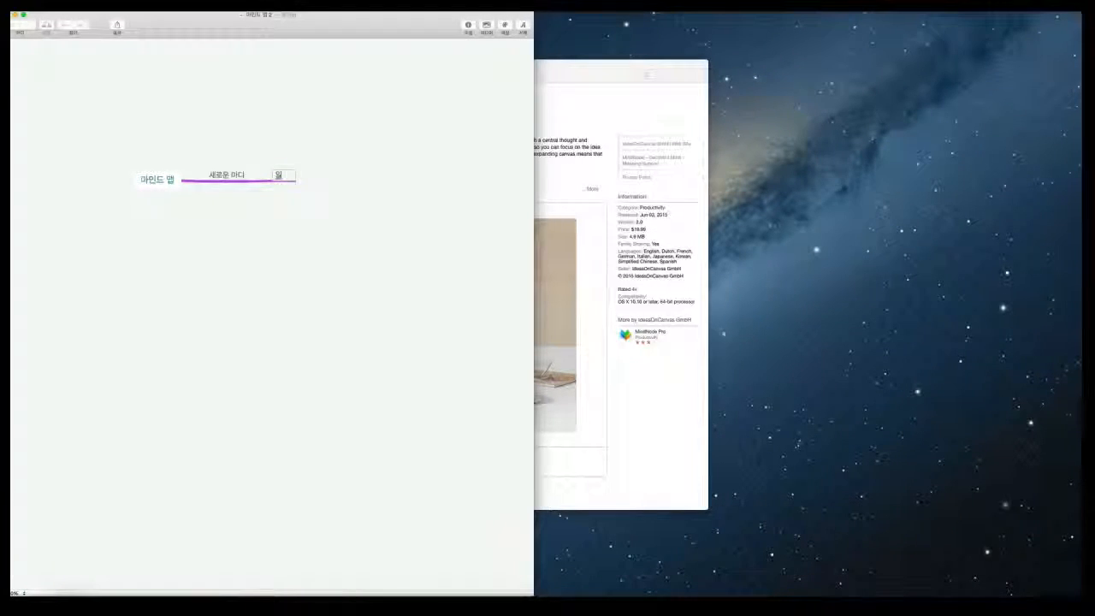
pyautogui.press('Return')
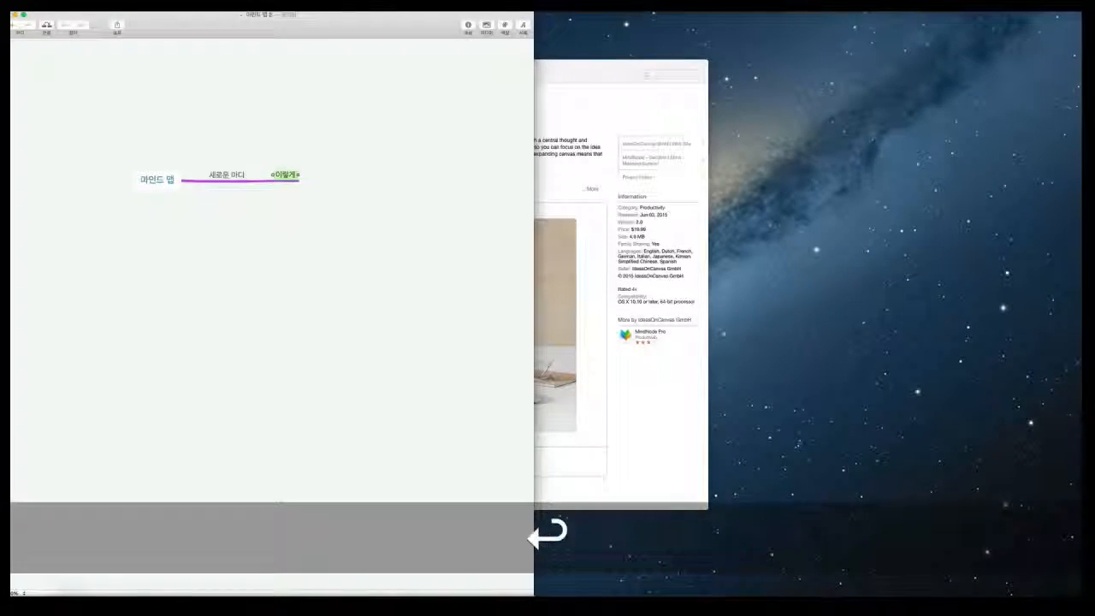
# - Add two sibling nodes below 이렇게, named "또 이렇게" and "그리고 이렇게"
pyautogui.press('Return')
pyautogui.write('또 이렇게')
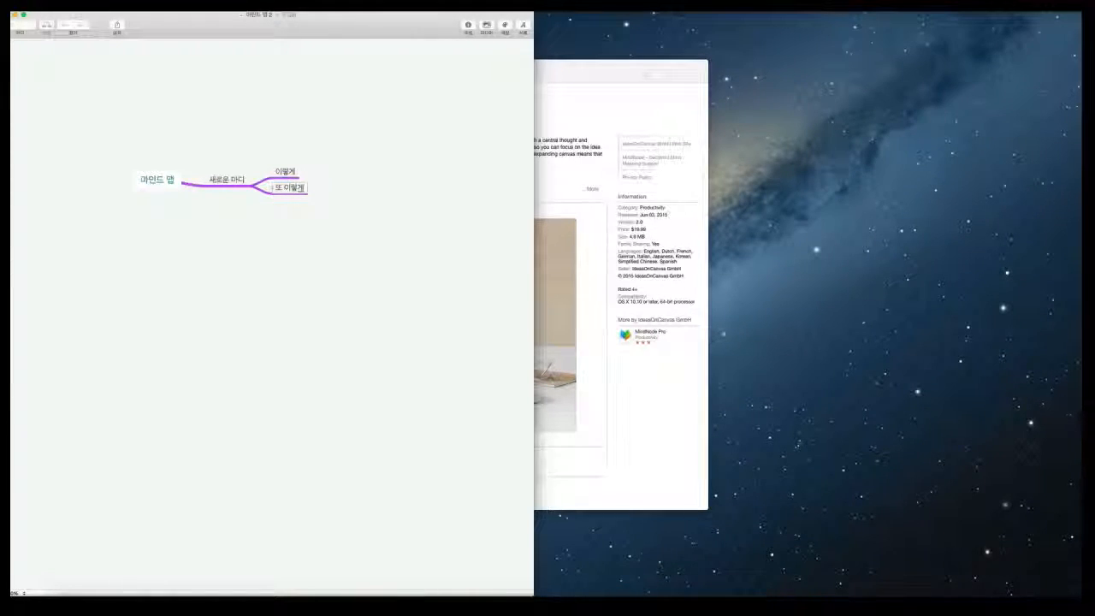
pyautogui.press('Return')
pyautogui.press('Return')
pyautogui.write('그리고 이렇게')
pyautogui.press('Return')
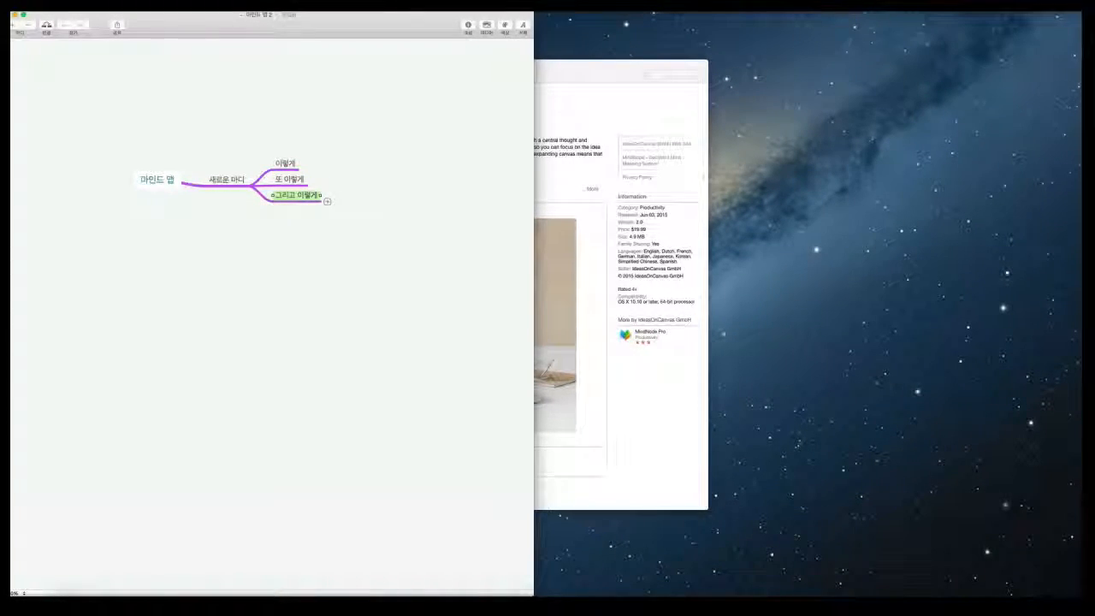
# - Add a child node "만듭니다" to 그리고 이렇게 and move the whole map further left on the canvas
pyautogui.press('Tab')
pyautogui.write('새드ㅂ니다')
pyautogui.press('Return')
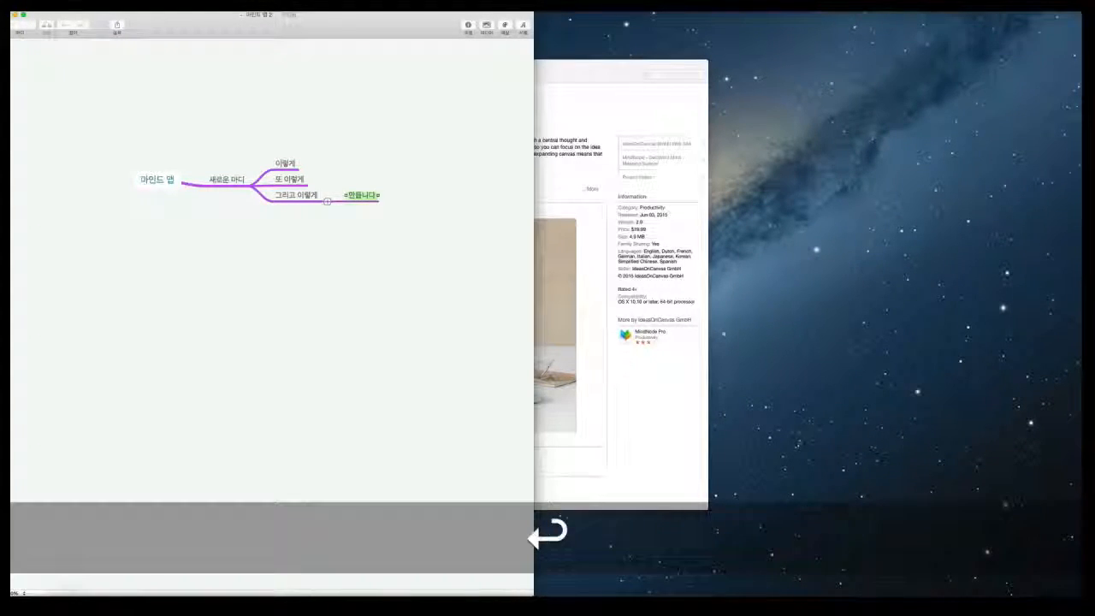
pyautogui.moveTo(152, 173); pyautogui.dragTo(92, 186)
pyautogui.click(310, 90)
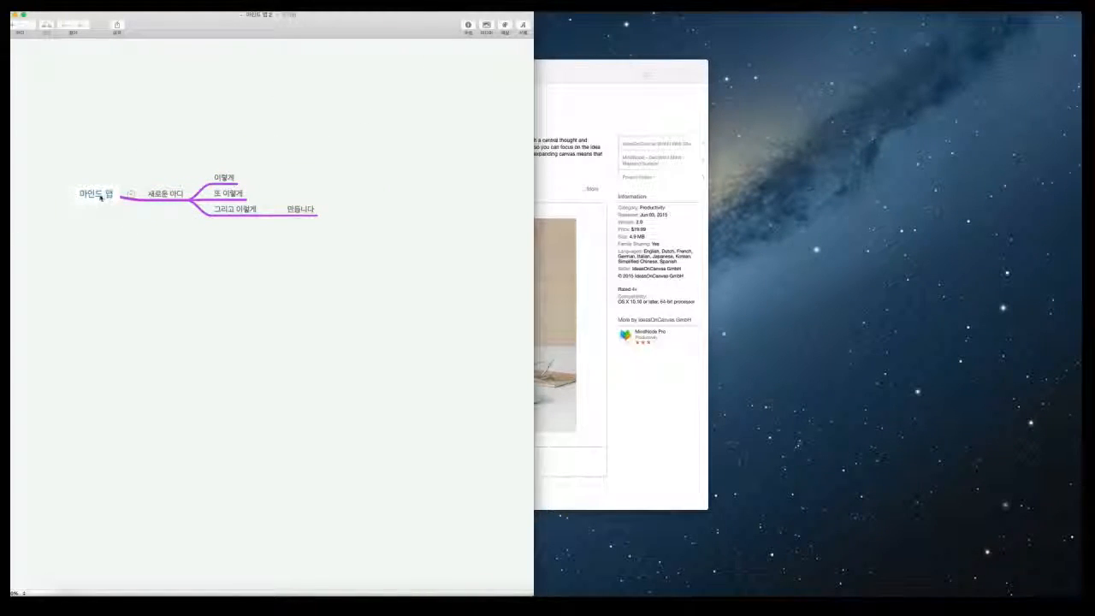
# - Select all nodes, open the document inspector, and try the Modern, Classic and Ocean themes on the map
pyautogui.press('super+a')
pyautogui.click(468, 25)
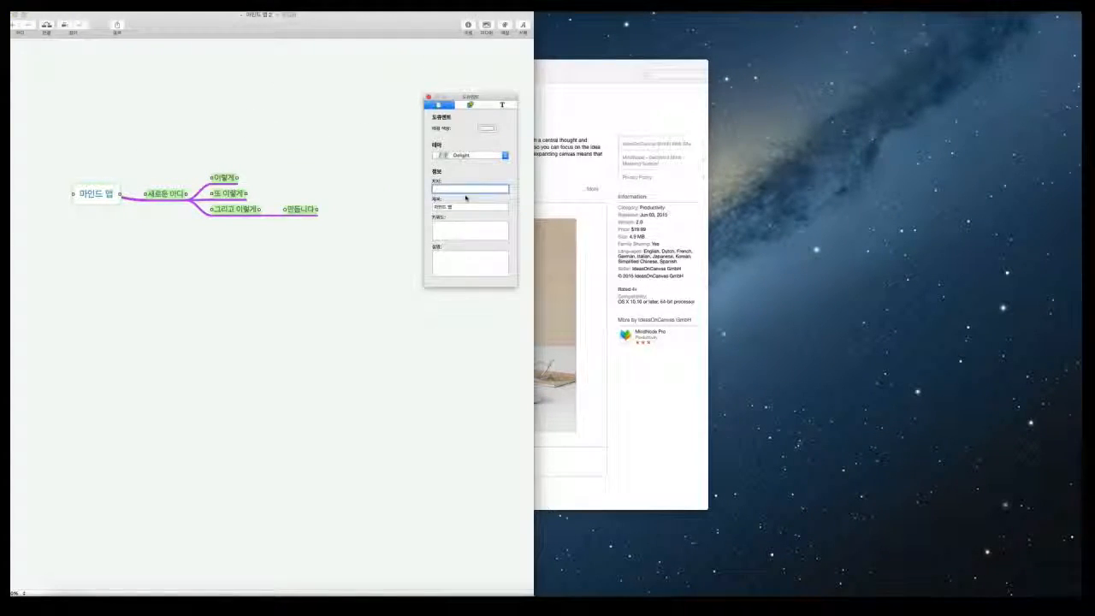
pyautogui.click(464, 156)
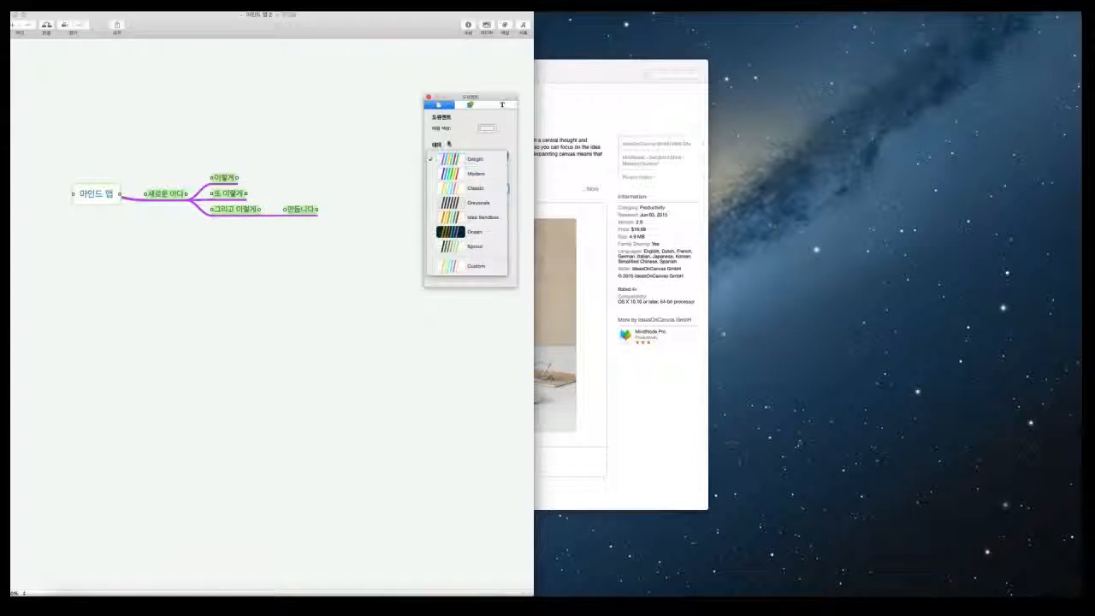
pyautogui.click(470, 174)
pyautogui.click(467, 155)
pyautogui.click(471, 178)
pyautogui.click(469, 156)
pyautogui.click(471, 204)
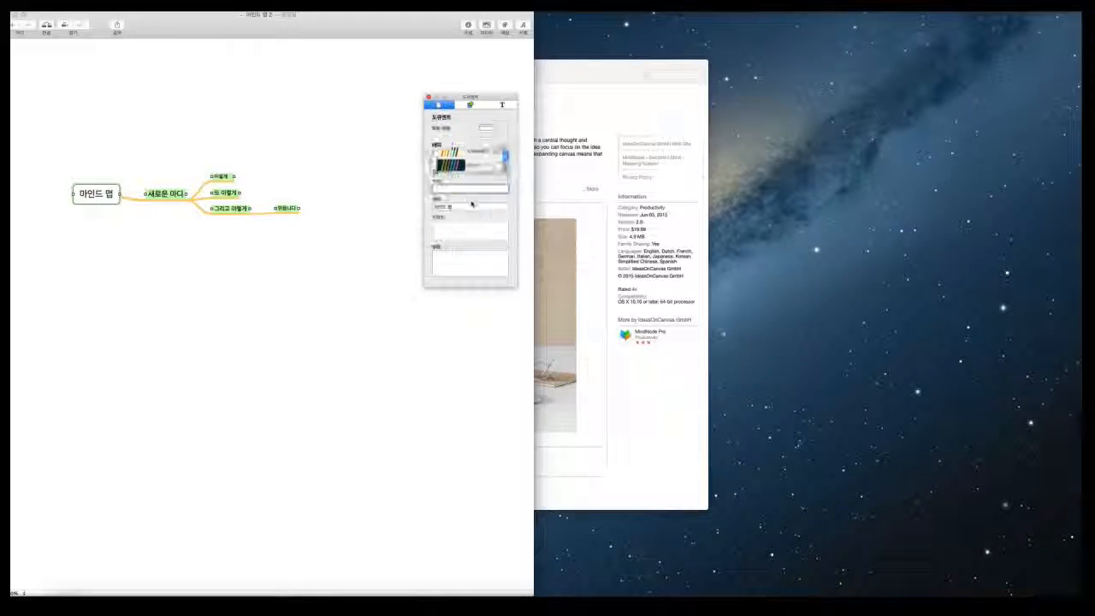
# - Try the Sprout, Custom and Modern themes on the mind map
pyautogui.click(466, 155)
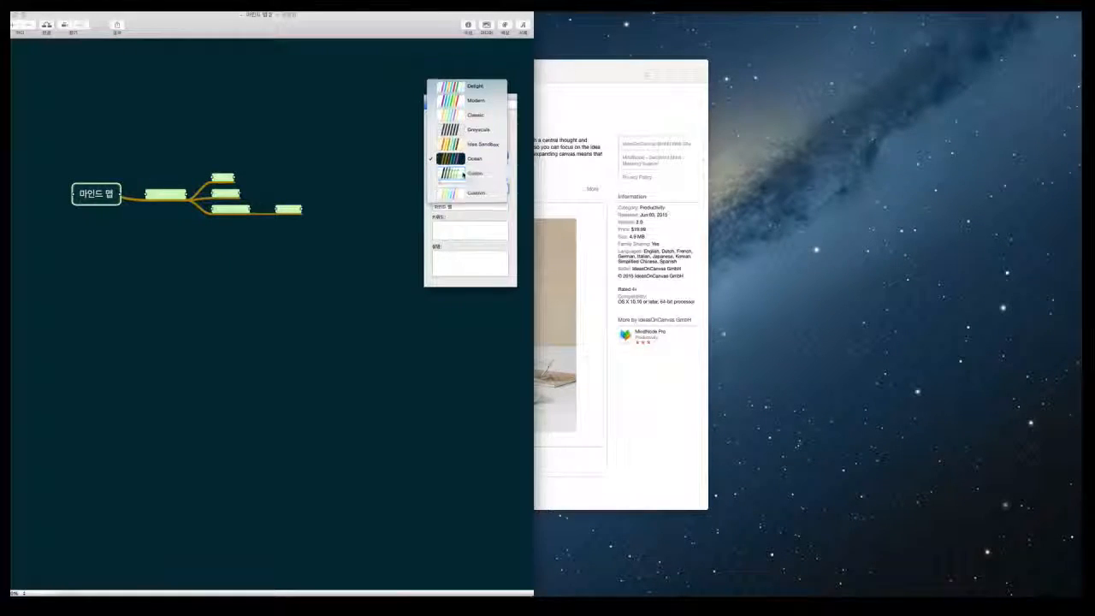
pyautogui.click(463, 174)
pyautogui.click(467, 156)
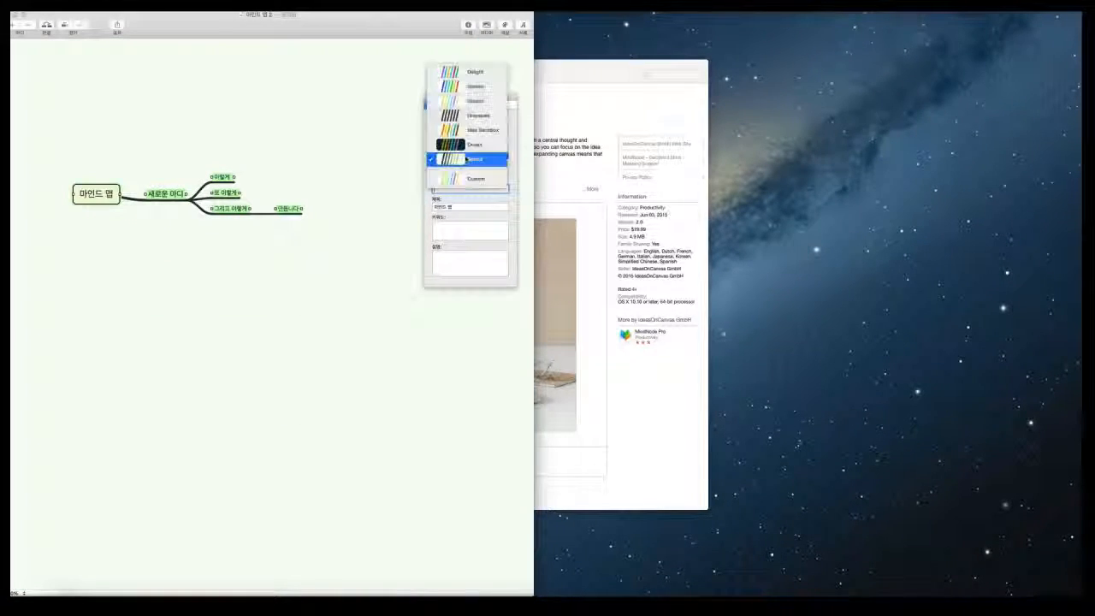
pyautogui.click(468, 179)
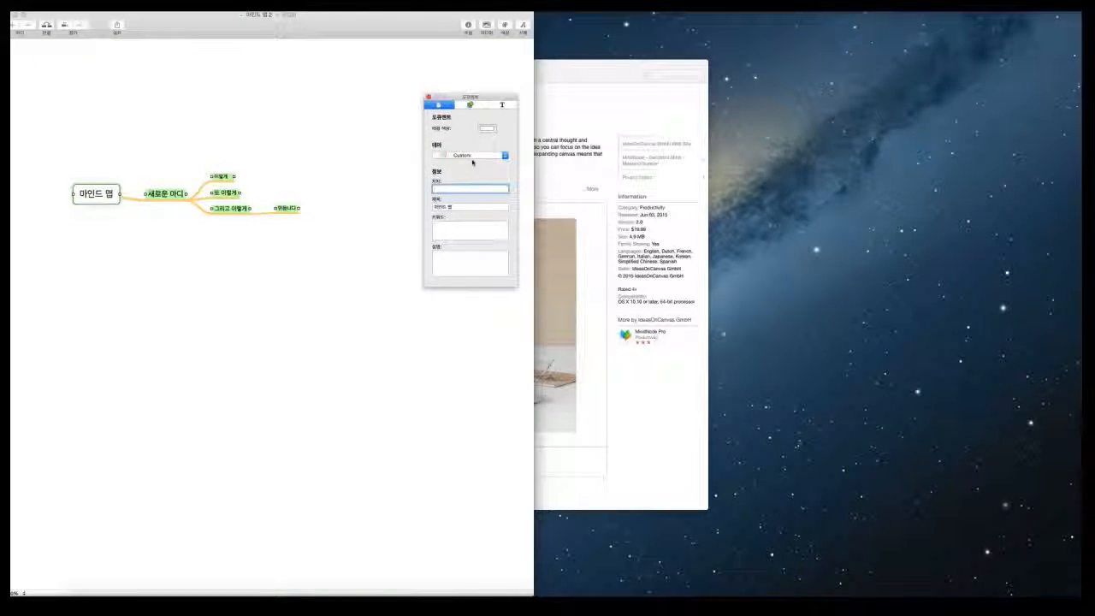
pyautogui.click(465, 157)
pyautogui.click(472, 67)
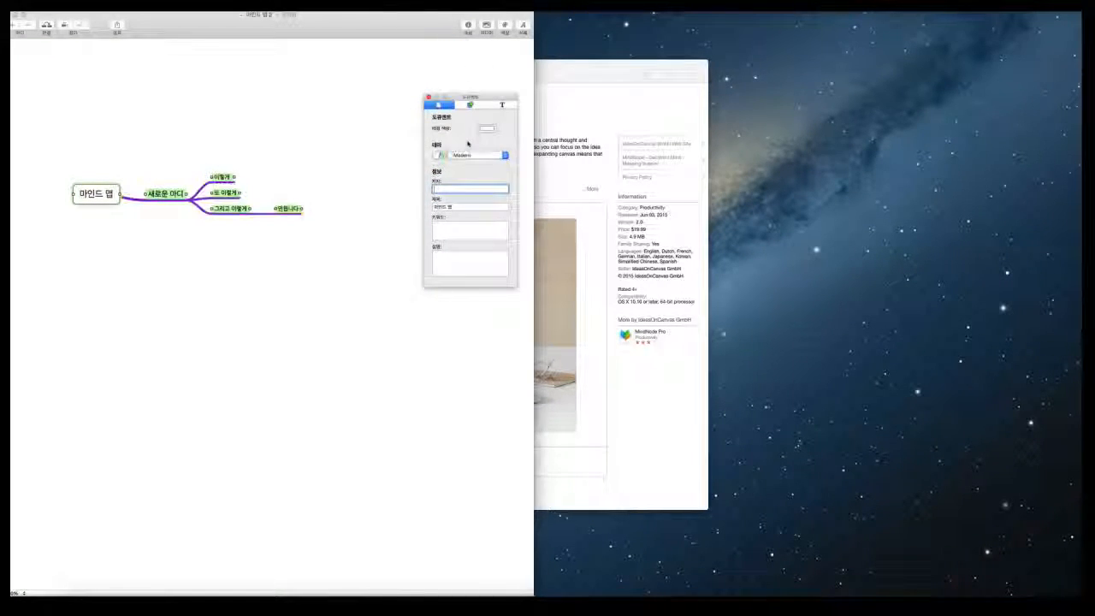
# - Apply the Delight theme to the mind map and deselect all nodes
pyautogui.click(462, 158)
pyautogui.click(467, 145)
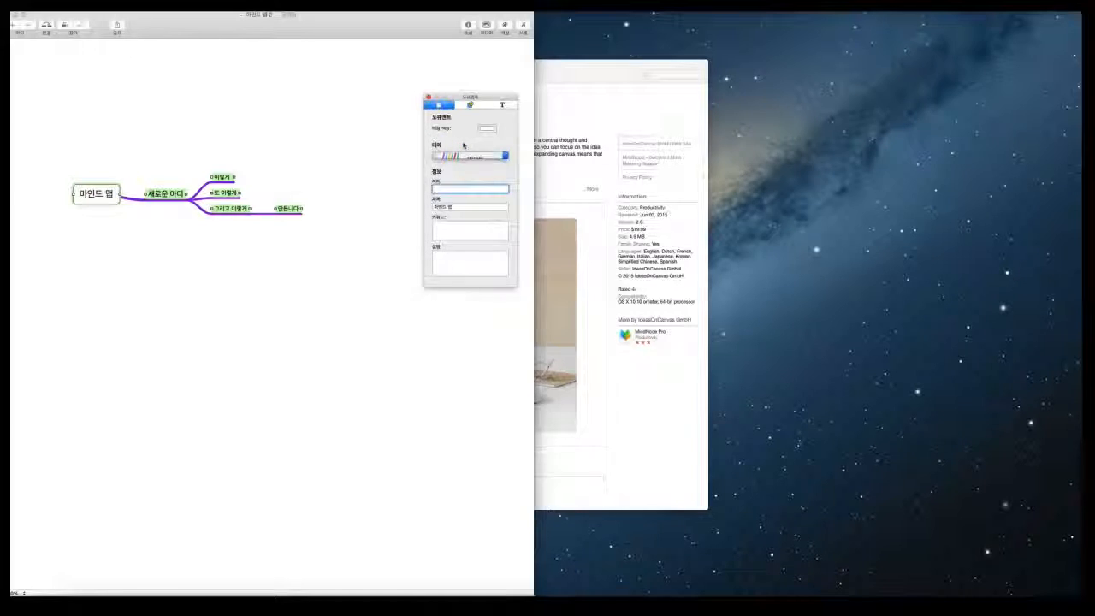
pyautogui.click(391, 180)
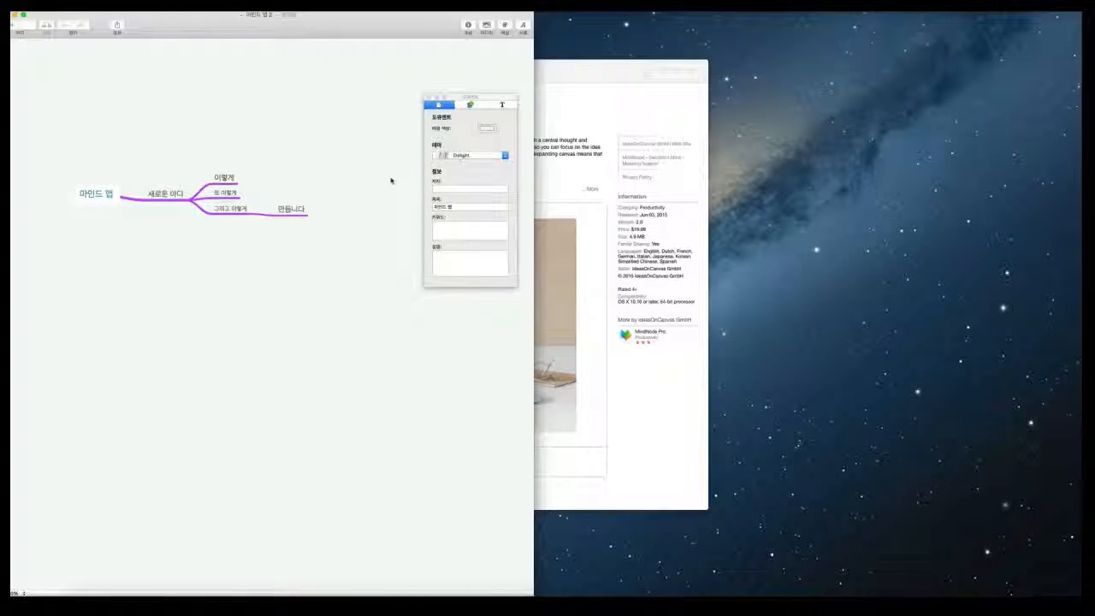
# - Change the 또 이렇게 node's shape from a branch line to a filled box and center its text
pyautogui.click(471, 105)
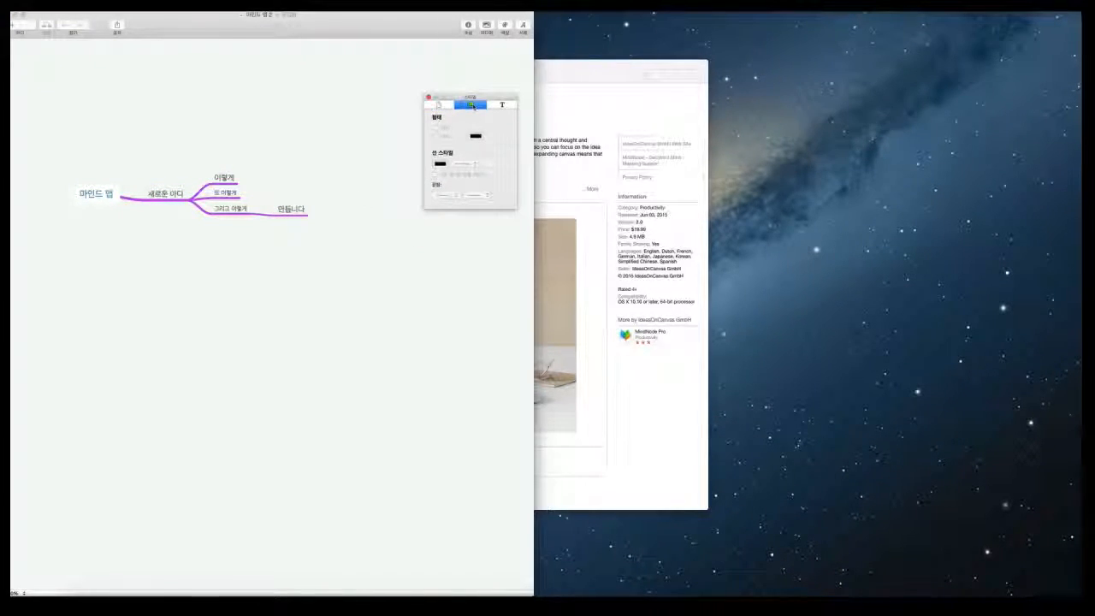
pyautogui.click(222, 195)
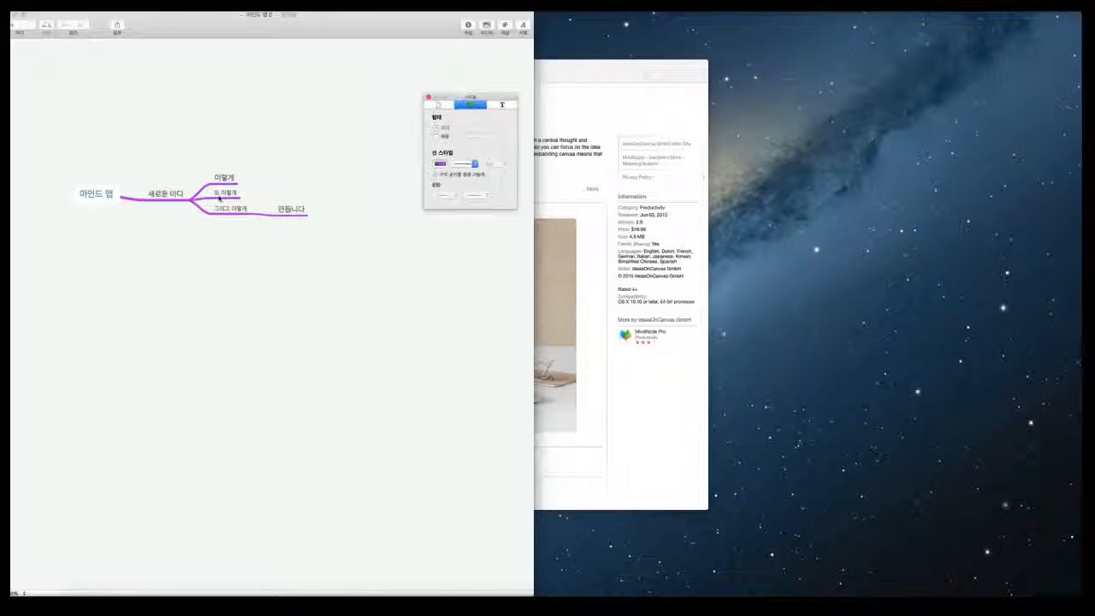
pyautogui.click(437, 136)
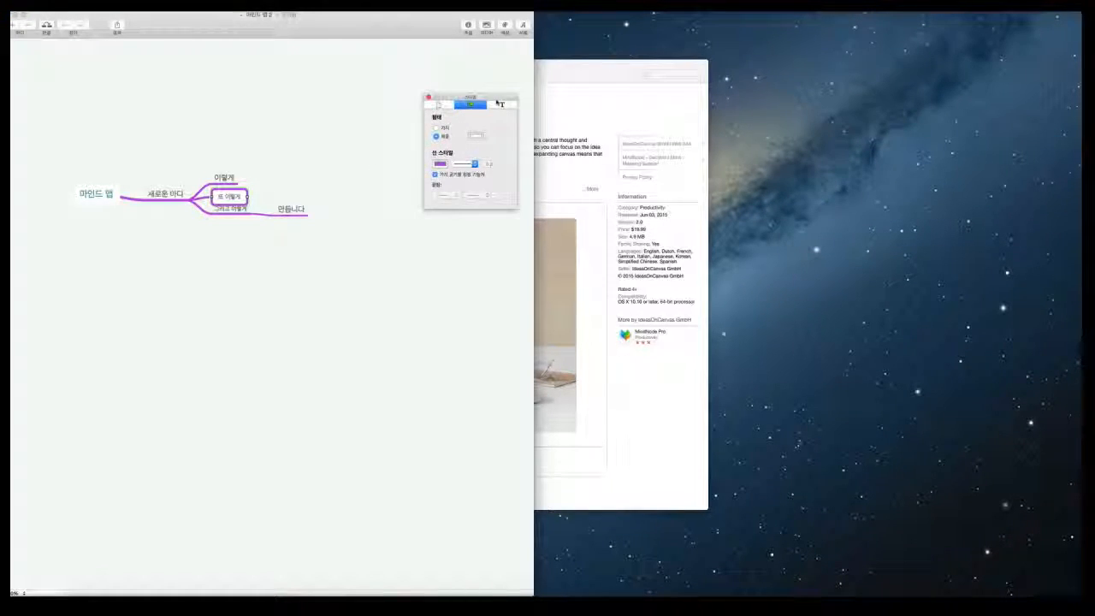
pyautogui.click(499, 104)
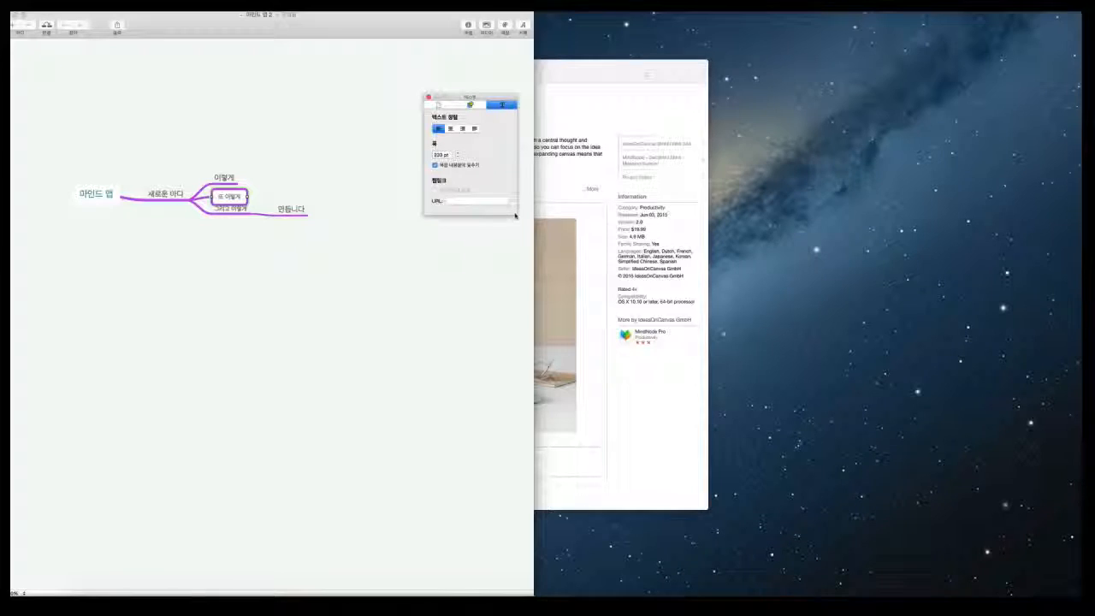
pyautogui.click(451, 128)
pyautogui.click(428, 98)
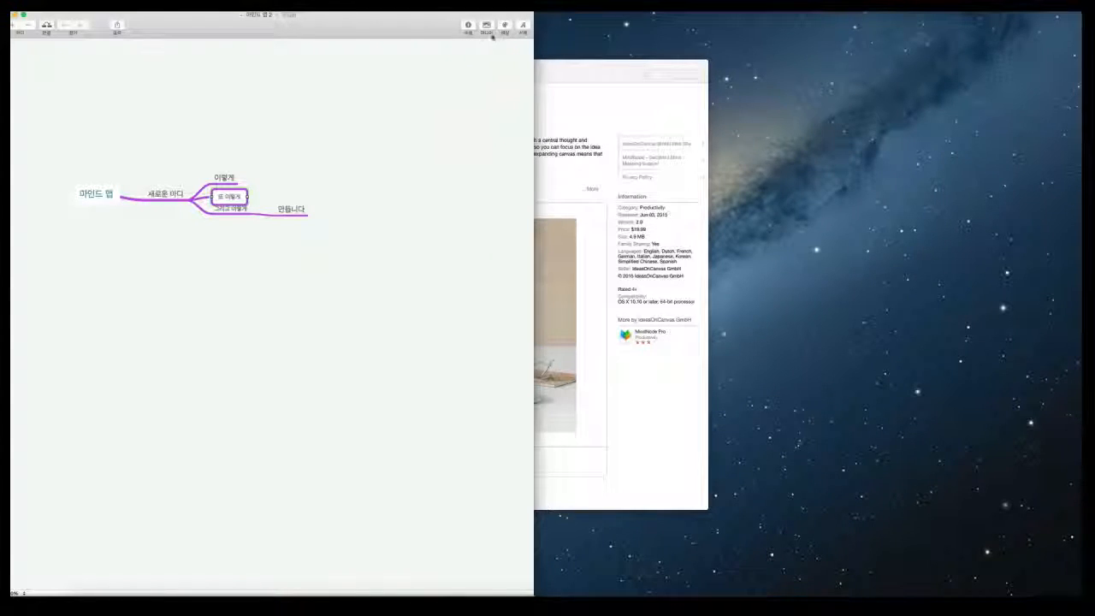
# - View the media browser with its window moved clear of the map, and close it
pyautogui.click(487, 26)
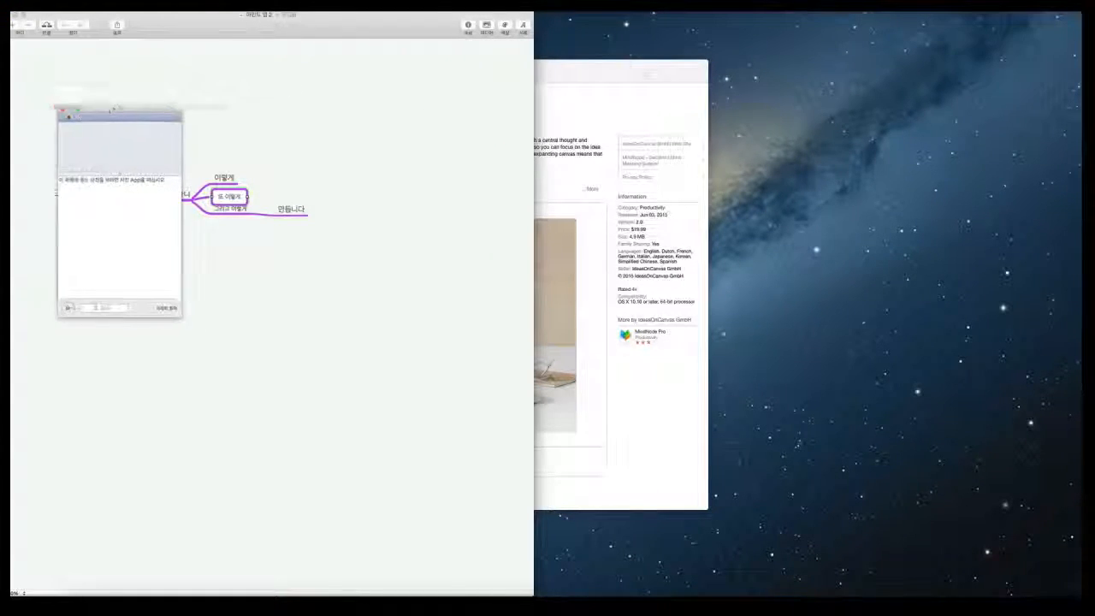
pyautogui.moveTo(115, 112); pyautogui.dragTo(454, 112)
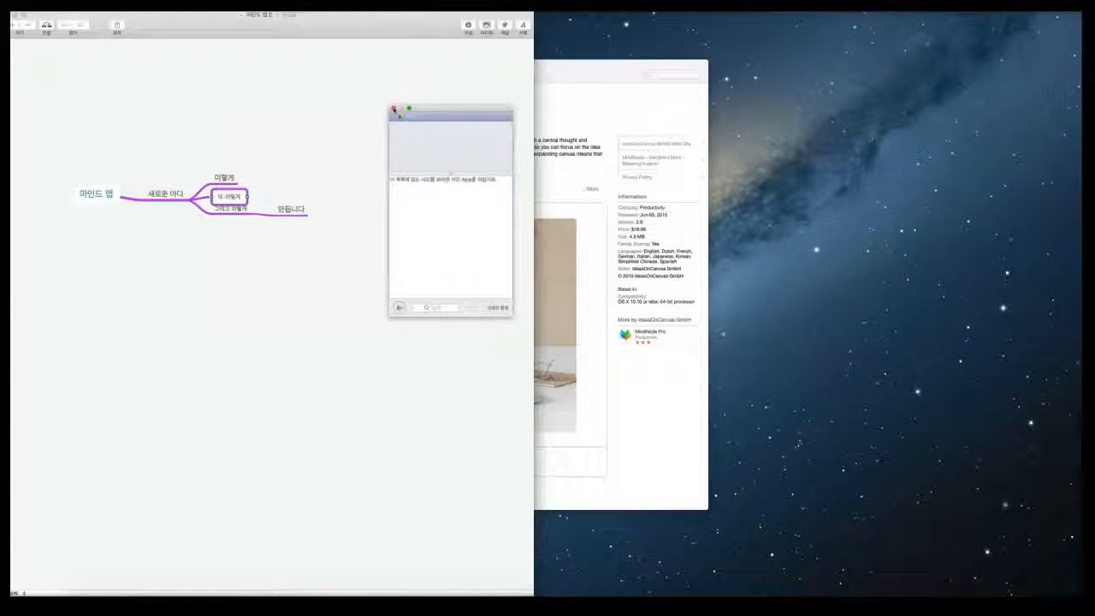
pyautogui.click(393, 109)
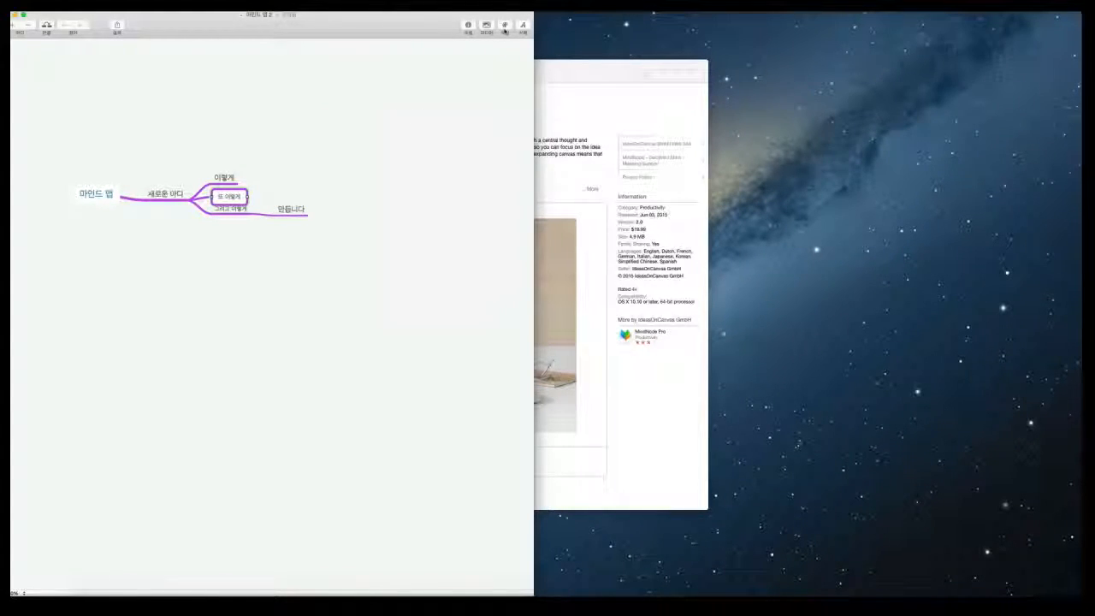
# - Recolor the 새로운 마디 branch and all its subnodes dark olive green using the color wheel
pyautogui.click(504, 27)
pyautogui.click(153, 196)
pyautogui.moveTo(353, 97); pyautogui.dragTo(361, 94)
pyautogui.click(333, 101)
pyautogui.click(360, 163)
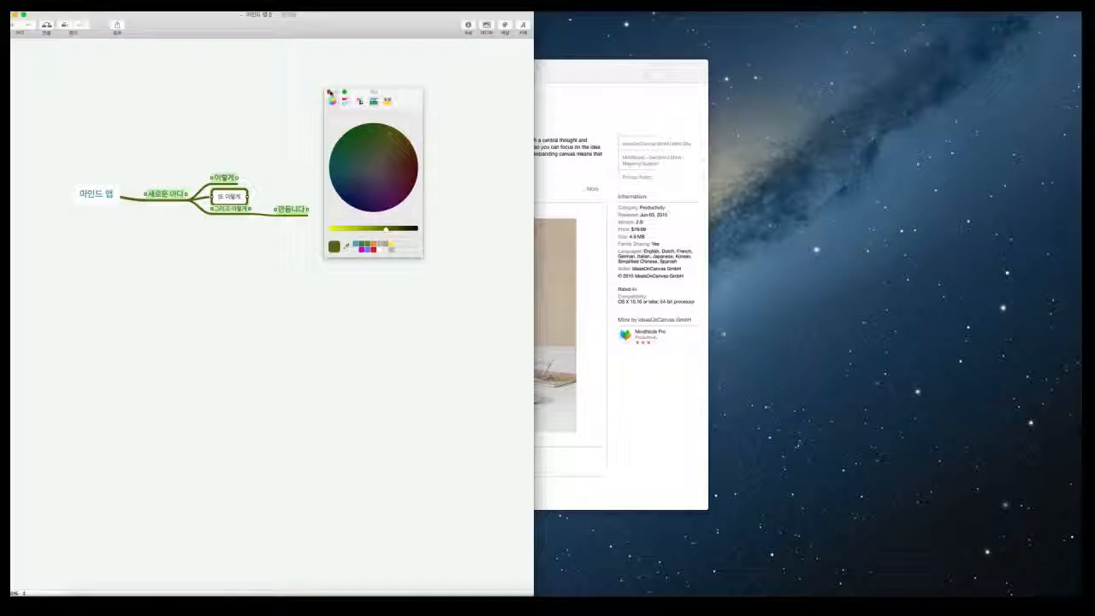
pyautogui.click(329, 92)
# - Change the font of the 새로운 마디 node and all its subnodes to a heavier typeface
pyautogui.click(522, 27)
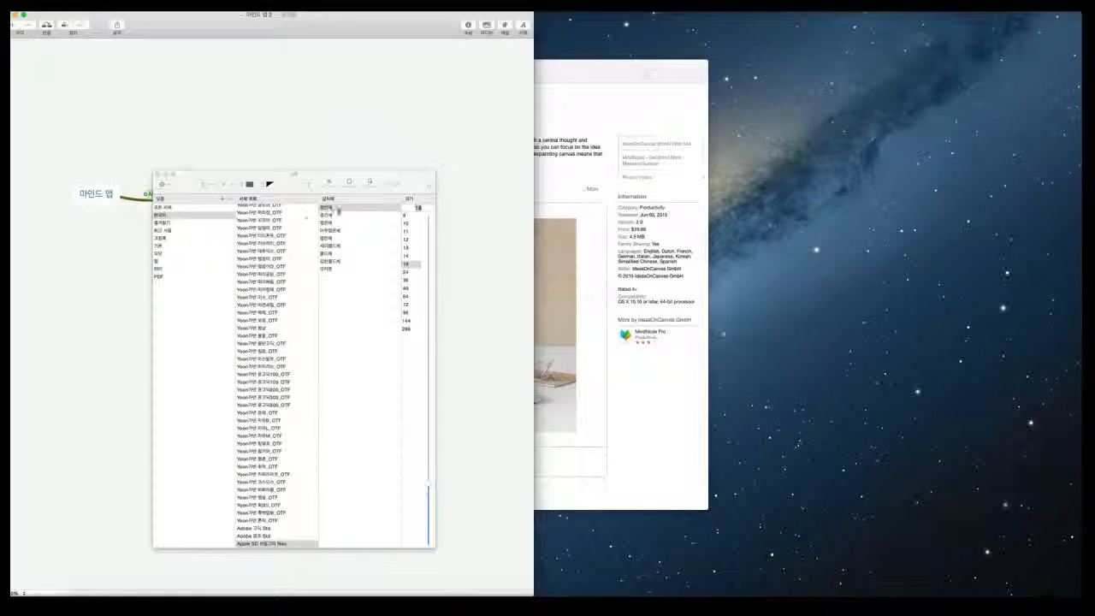
pyautogui.click(330, 231)
pyautogui.moveTo(350, 547); pyautogui.dragTo(603, 470)
pyautogui.click(180, 196)
pyautogui.press('alt+super+a')
pyautogui.click(550, 205)
pyautogui.click(354, 176)
pyautogui.click(412, 98)
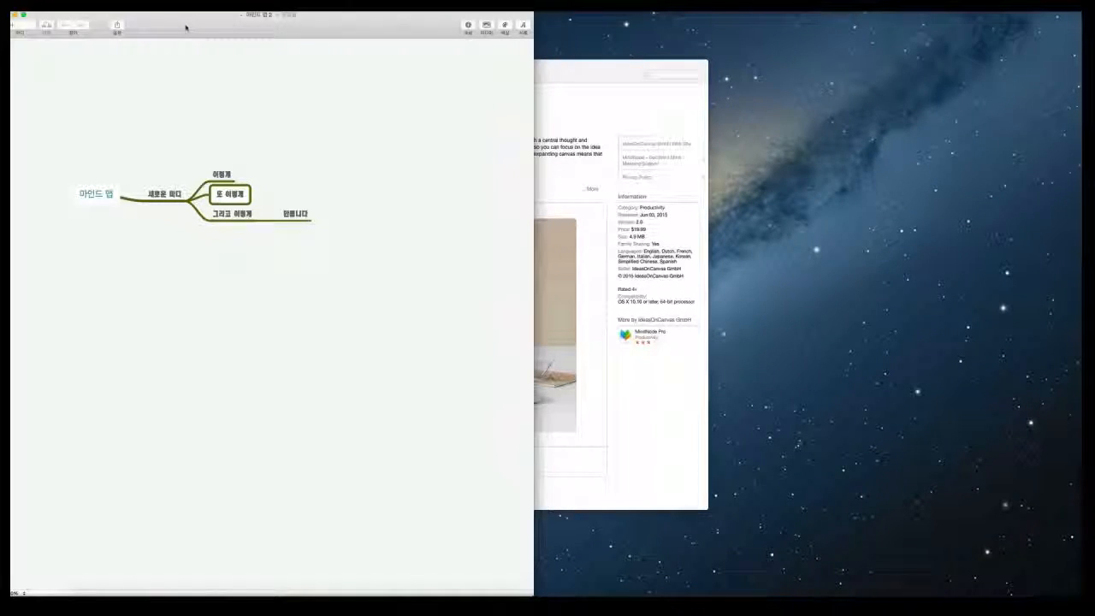
# - Switch to the App Store, examine MindNode's customer ratings and reviews, and move the store window aside
pyautogui.click(658, 395)
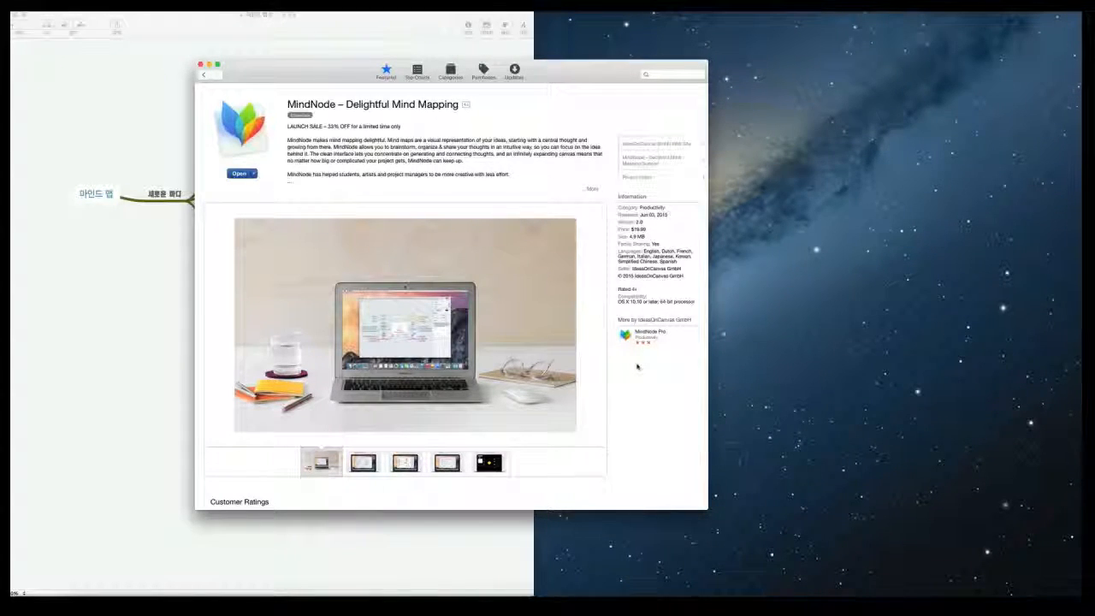
pyautogui.scroll(-10, 603, 367)
pyautogui.scroll(8, 605, 388)
pyautogui.scroll(-3, 605, 388)
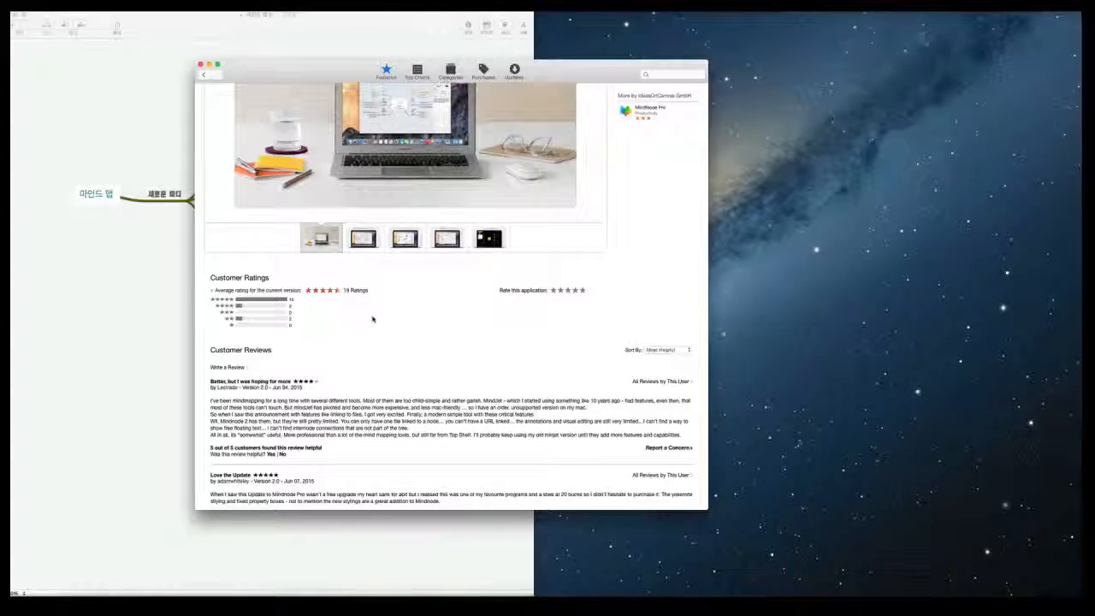
pyautogui.moveTo(281, 78); pyautogui.dragTo(417, 30)
# - Launch the new MindNode app and delete the existing 마인드 맵 central node from its canvas
pyautogui.click(109, 603)
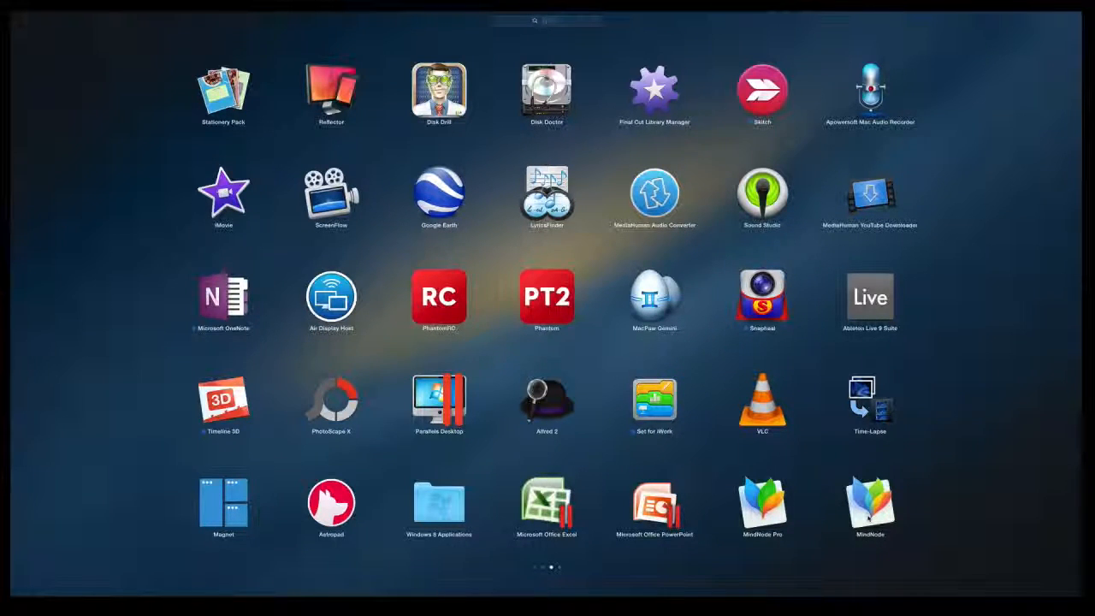
pyautogui.click(868, 512)
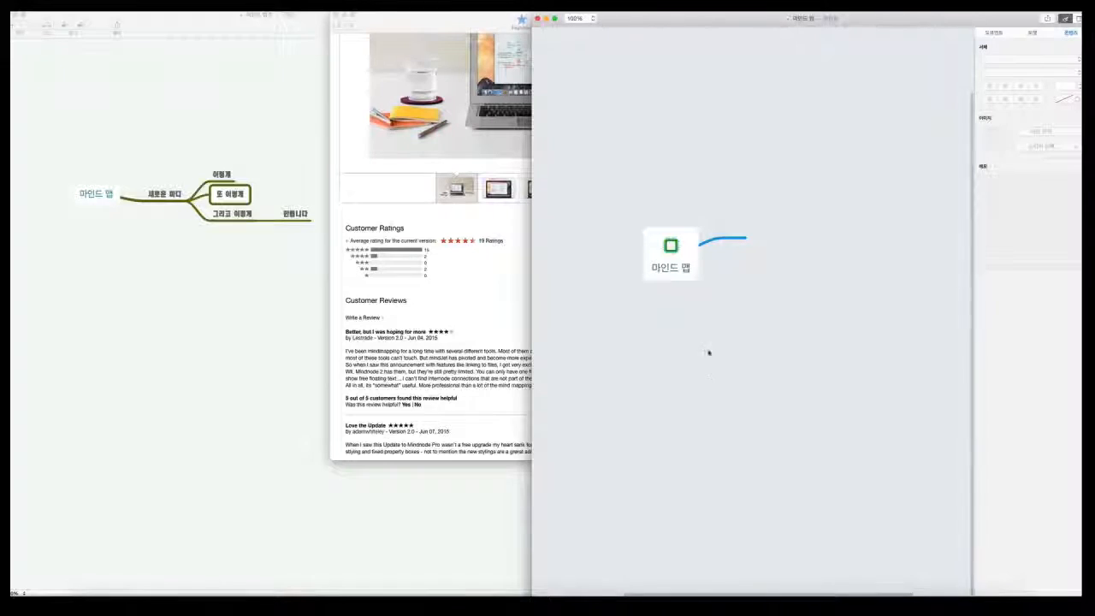
pyautogui.click(673, 250)
pyautogui.press('Delete')
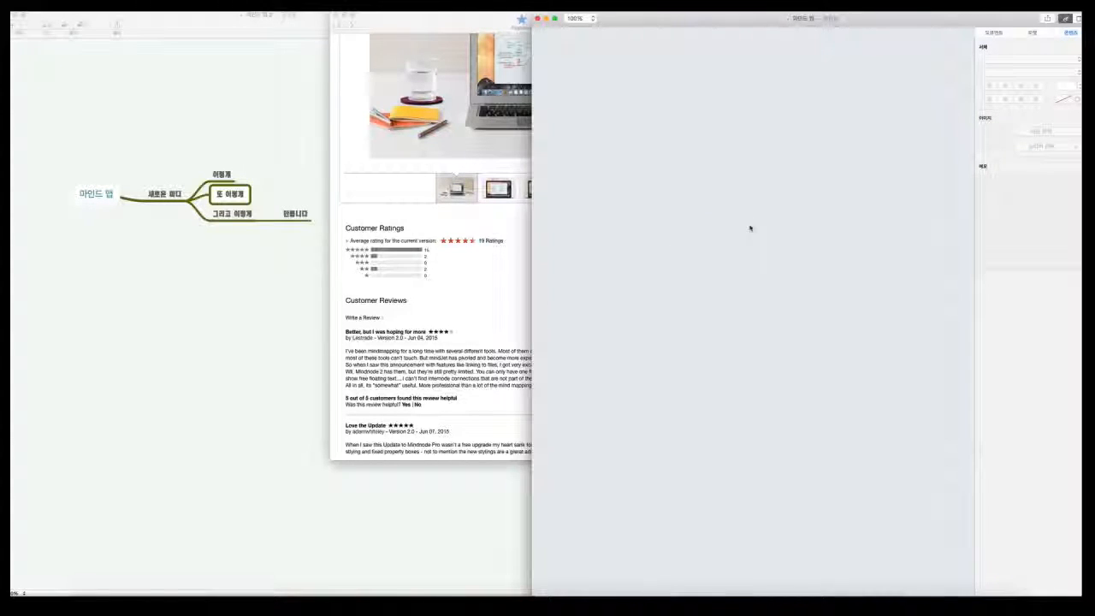
# - Create a central node titled 마인드맵 on the empty canvas and place it in the canvas's upper-left area
pyautogui.press('Return')
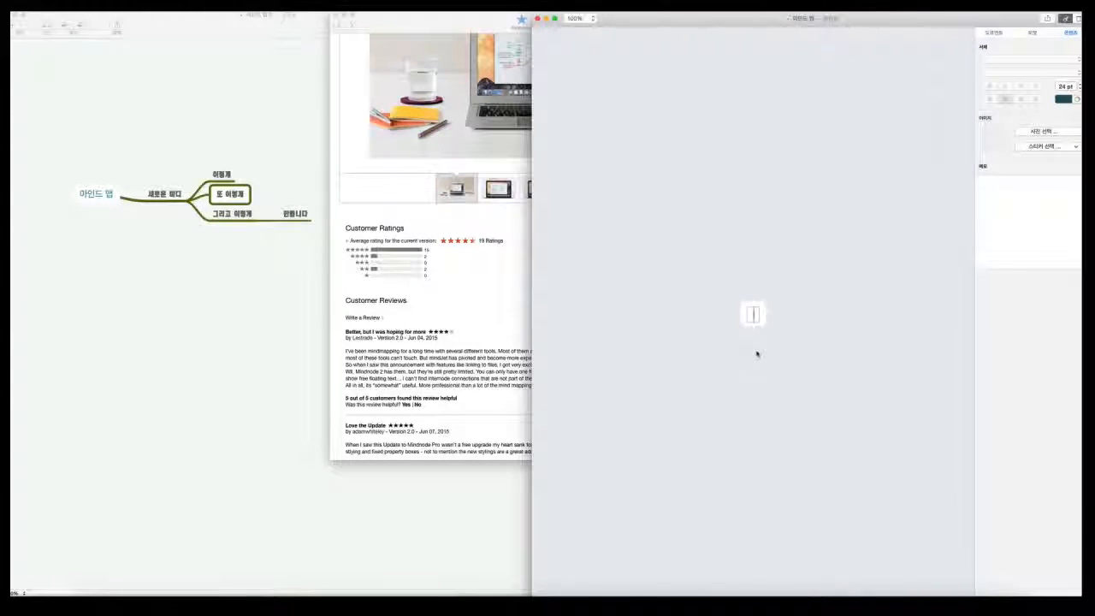
pyautogui.moveTo(754, 316); pyautogui.dragTo(667, 194)
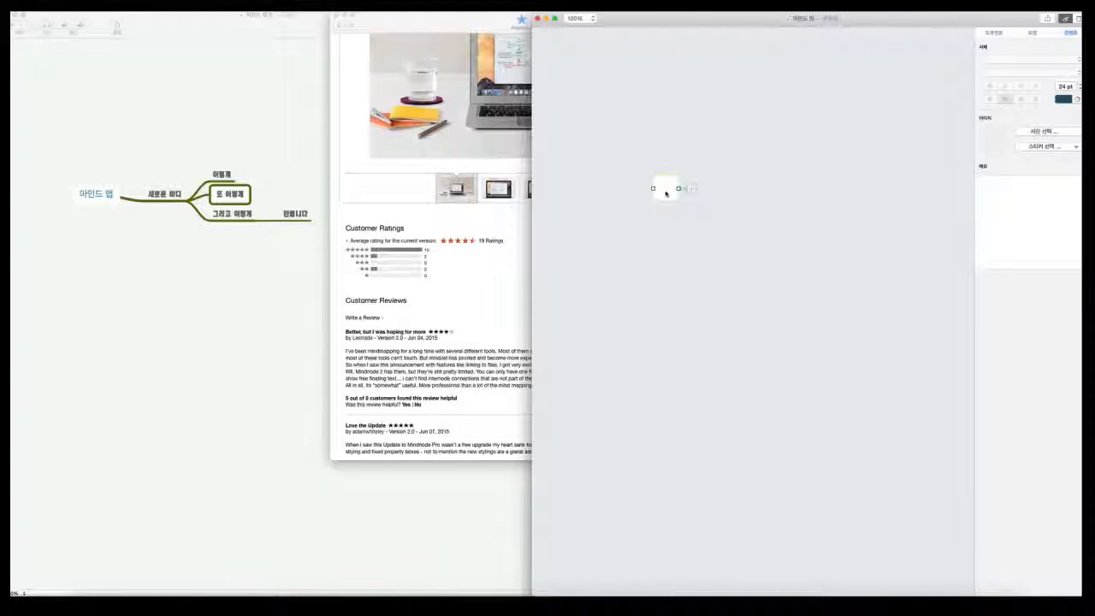
pyautogui.doubleClick(667, 189)
pyautogui.write('akdlse')
pyautogui.press('BackSpace')
pyautogui.press('BackSpace')
pyautogui.press('BackSpace')
pyautogui.press('BackSpace')
pyautogui.press('BackSpace')
pyautogui.press('BackSpace')
pyautogui.press('super+space')
pyautogui.write('마인드맵')
pyautogui.press('Return')
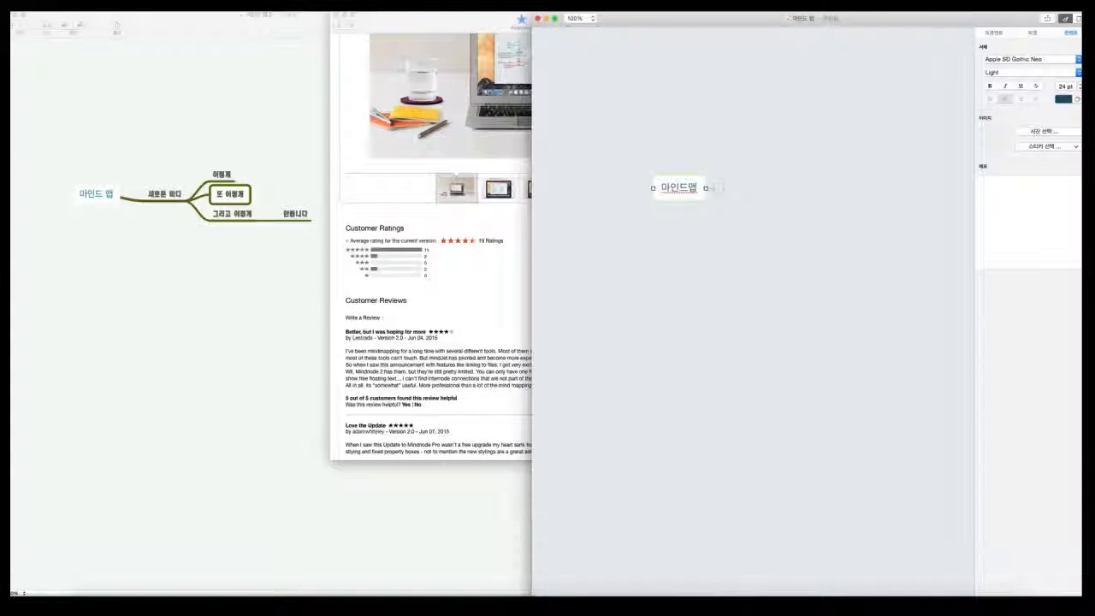
pyautogui.click(741, 262)
pyautogui.moveTo(682, 193); pyautogui.dragTo(635, 169)
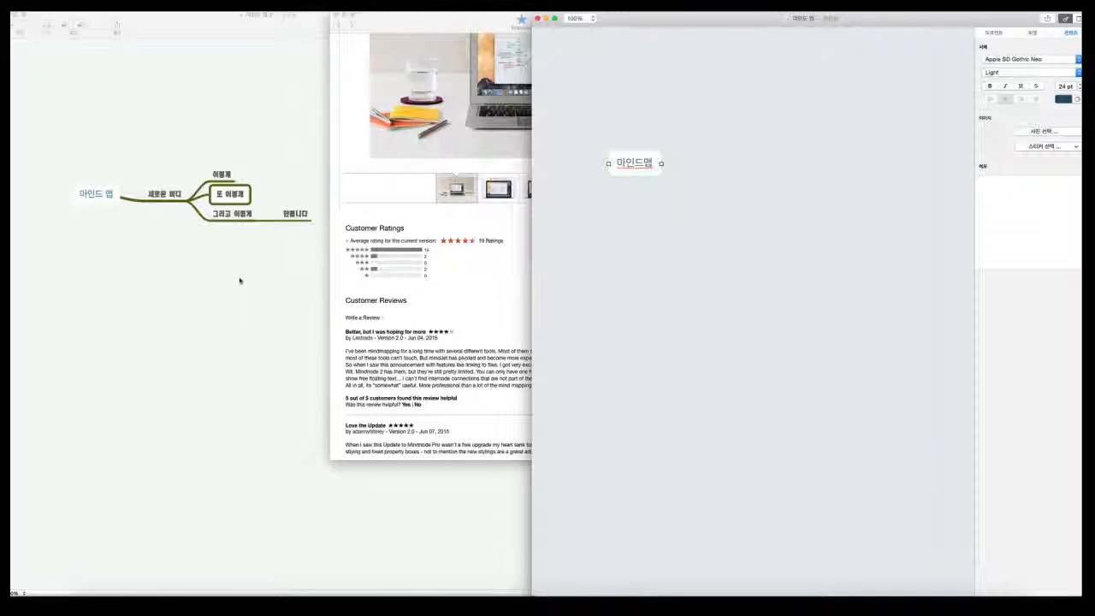
# - Switch to the MindNode Pro map and add a sibling node titled 마인드맵 below the 만듭니다 node
pyautogui.click(239, 281)
pyautogui.click(295, 213)
pyautogui.press('Return')
pyautogui.write('마인드앱')
pyautogui.press('Return')
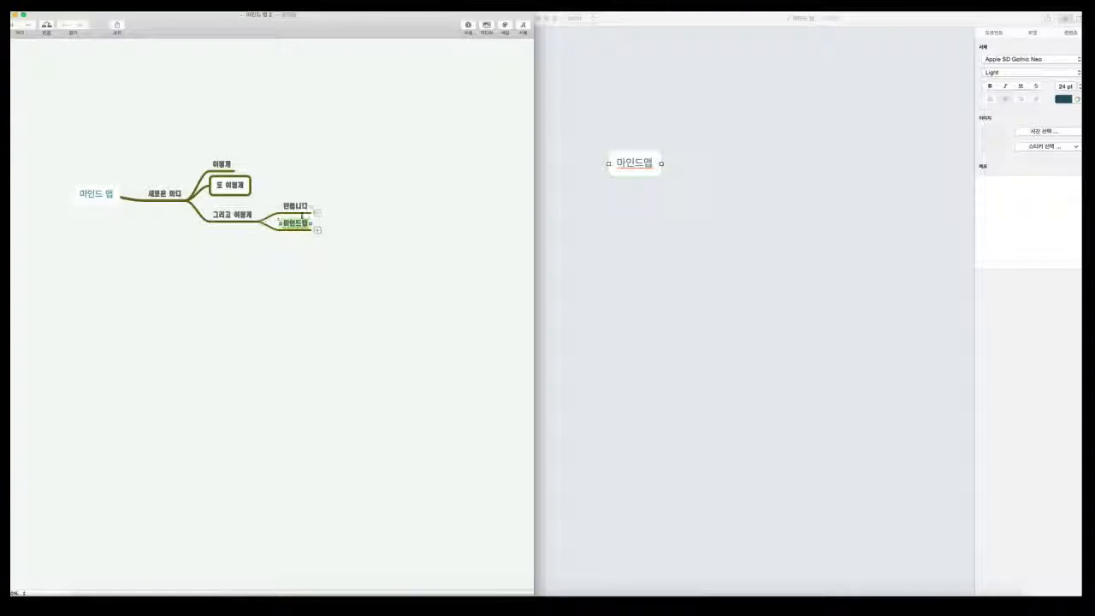
# - Switch to the new MindNode map and add a child node titled 마인드맵 to the central node
pyautogui.click(682, 166)
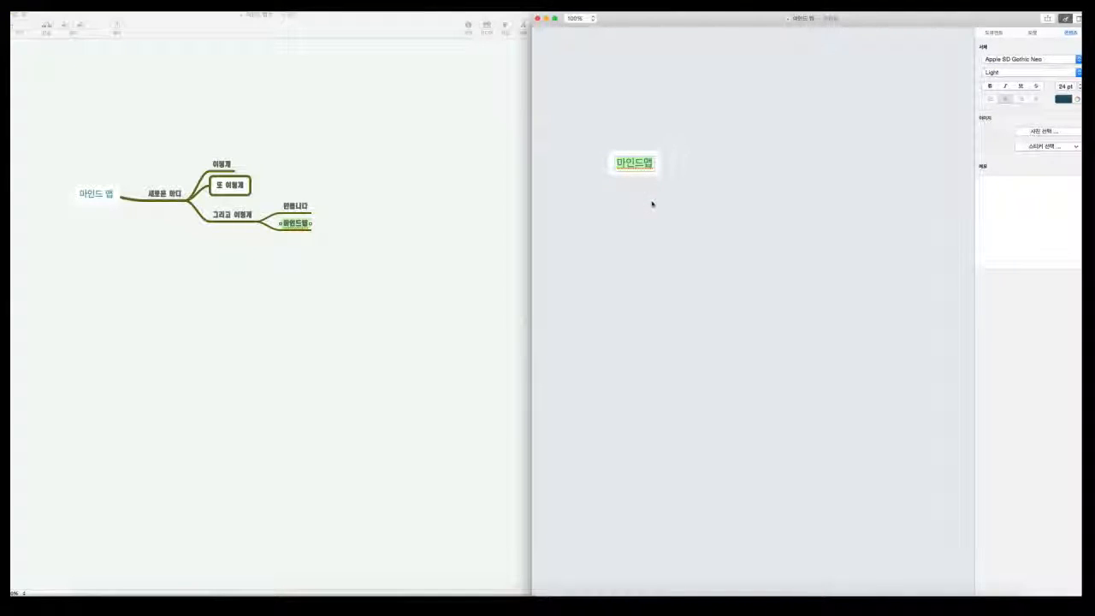
pyautogui.click(642, 172)
pyautogui.press('Return')
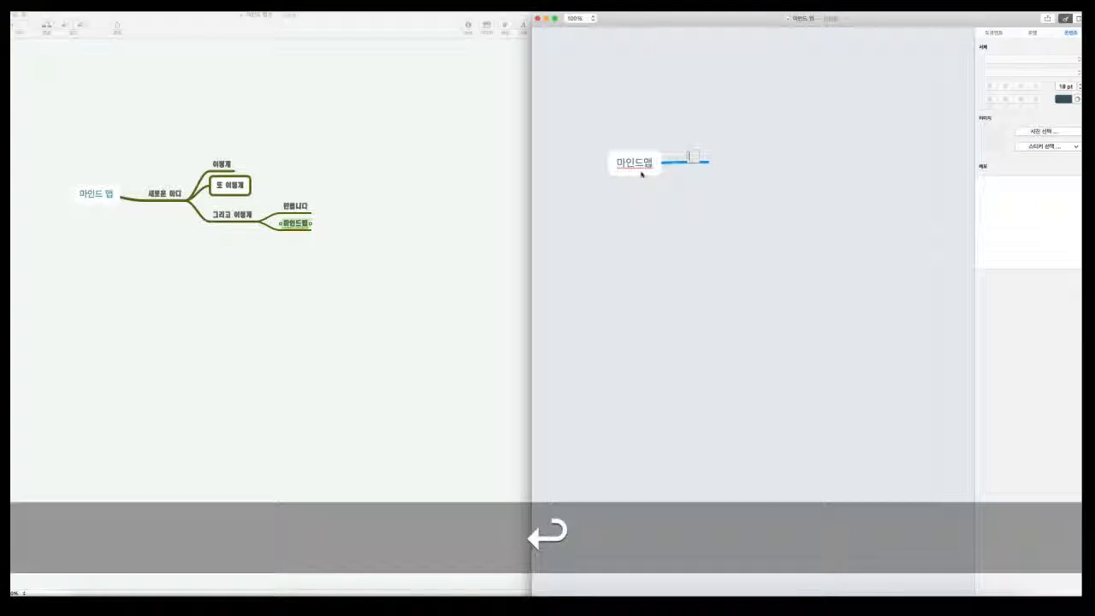
pyautogui.write('마인')
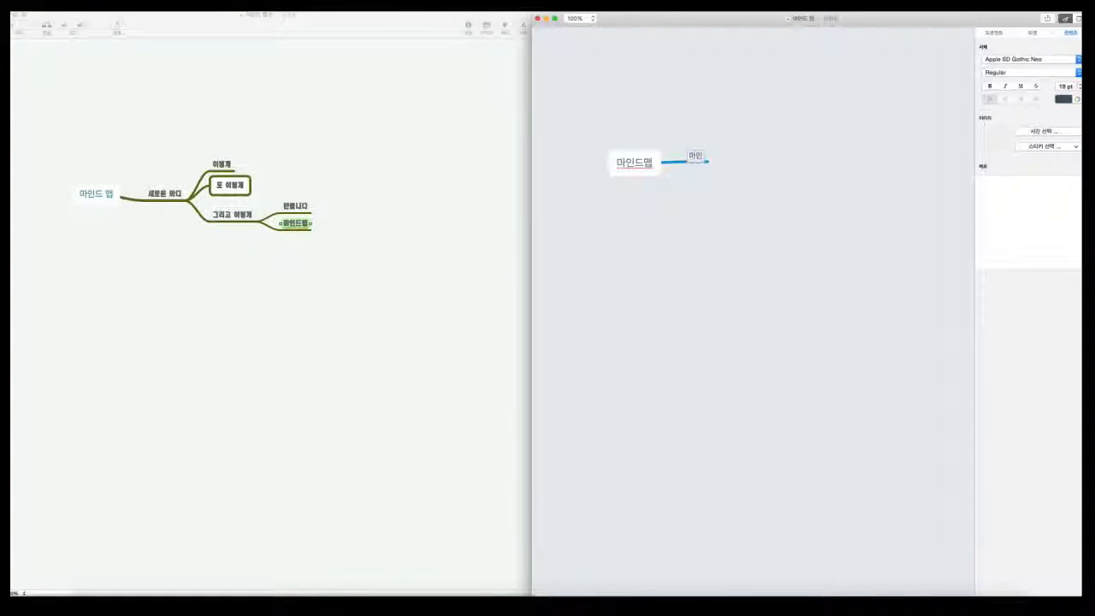
pyautogui.write('드앱')
pyautogui.click(687, 245)
pyautogui.moveTo(709, 165); pyautogui.dragTo(682, 286)
# - Switch to the MindNode Pro map and add a subnode titled 제대로쓰여집니다 to its 마인드맵 node
pyautogui.click(314, 225)
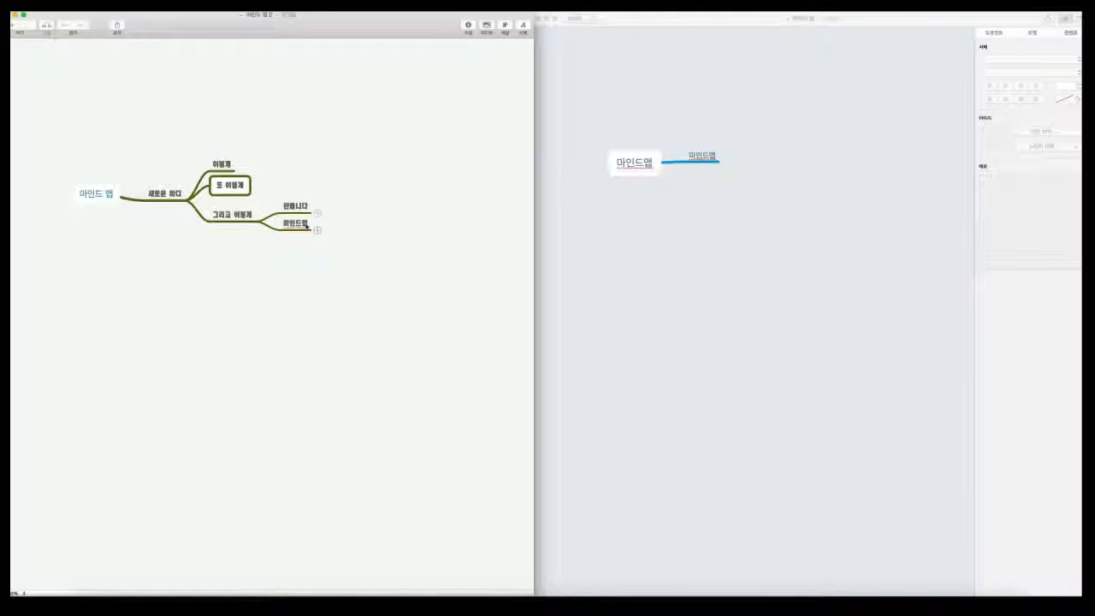
pyautogui.click(317, 229)
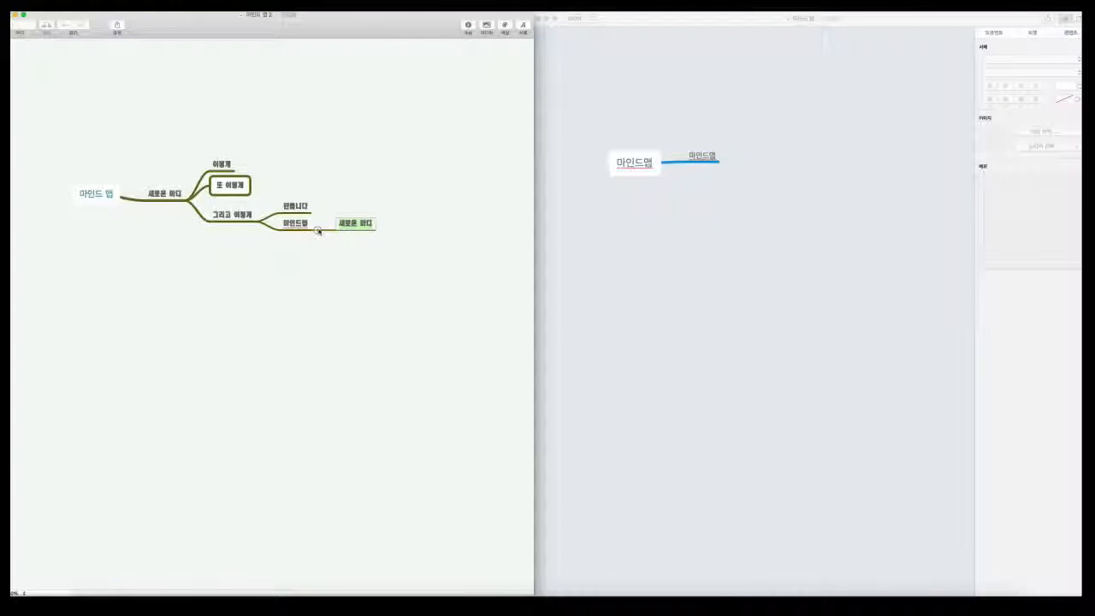
pyautogui.write('제대로쓴앱')
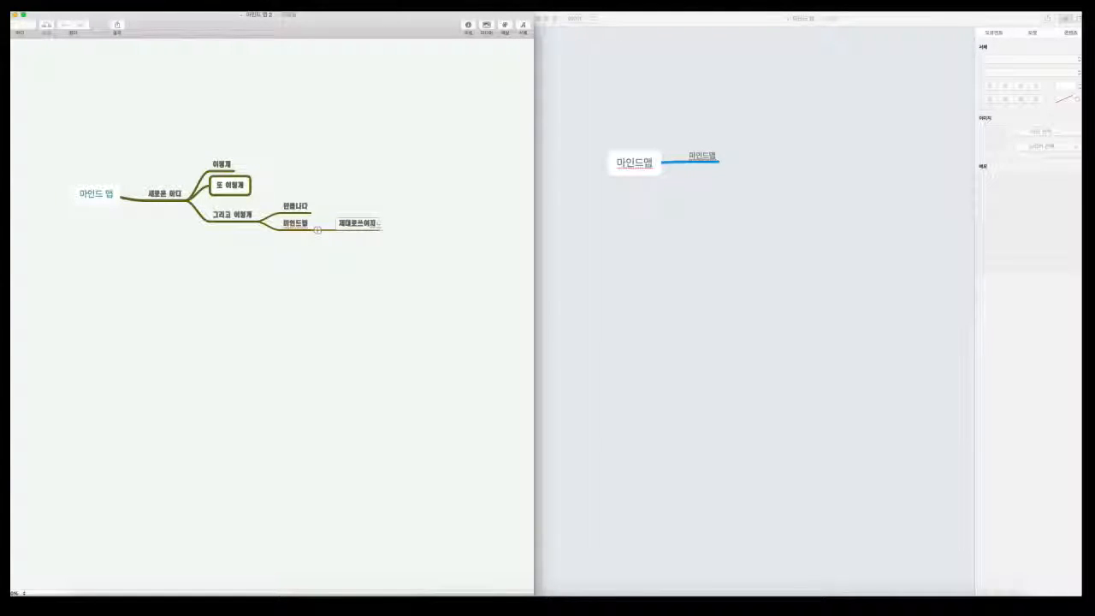
pyautogui.press('Return')
# - Switch to the new MindNode map and add a second branch reading 저는지금타자를입력중입니다. to the central node
pyautogui.click(641, 161)
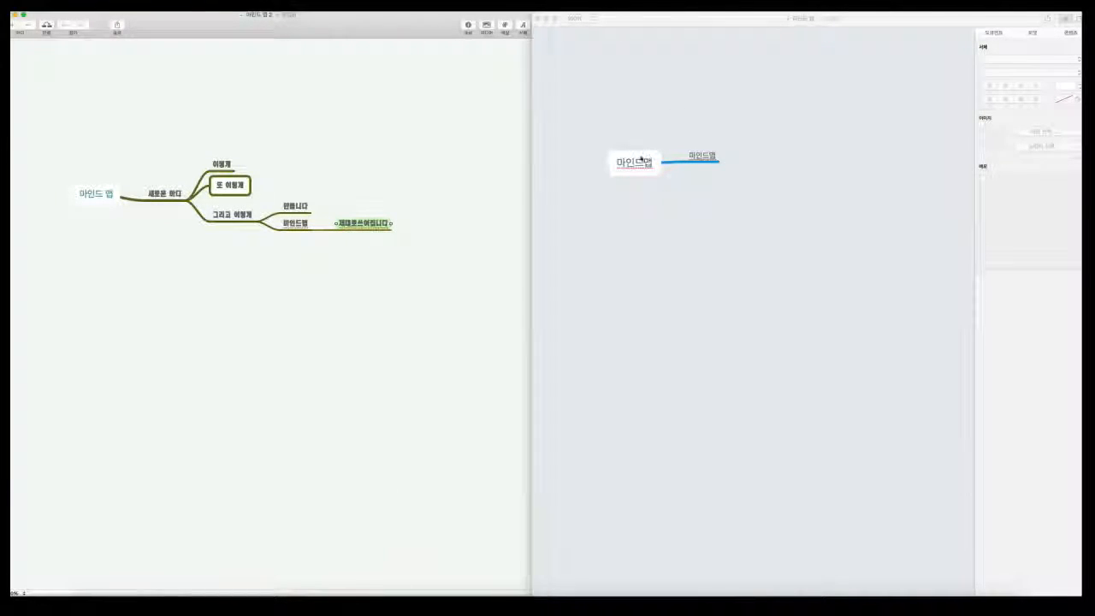
pyautogui.doubleClick(648, 166)
pyautogui.click(640, 193)
pyautogui.click(627, 164)
pyautogui.press('Return')
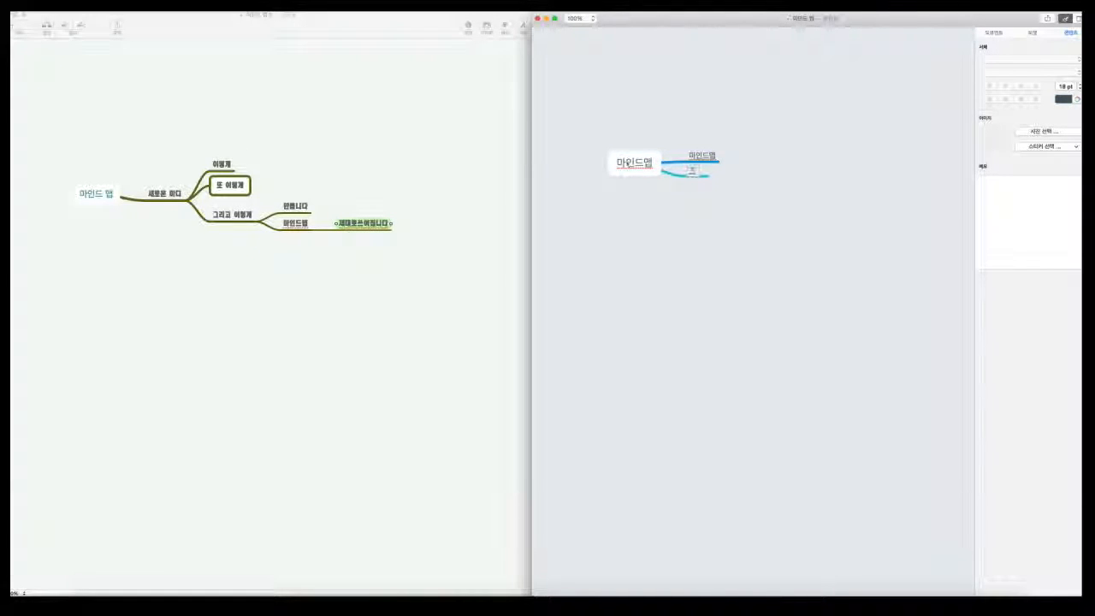
pyautogui.write('저는지금')
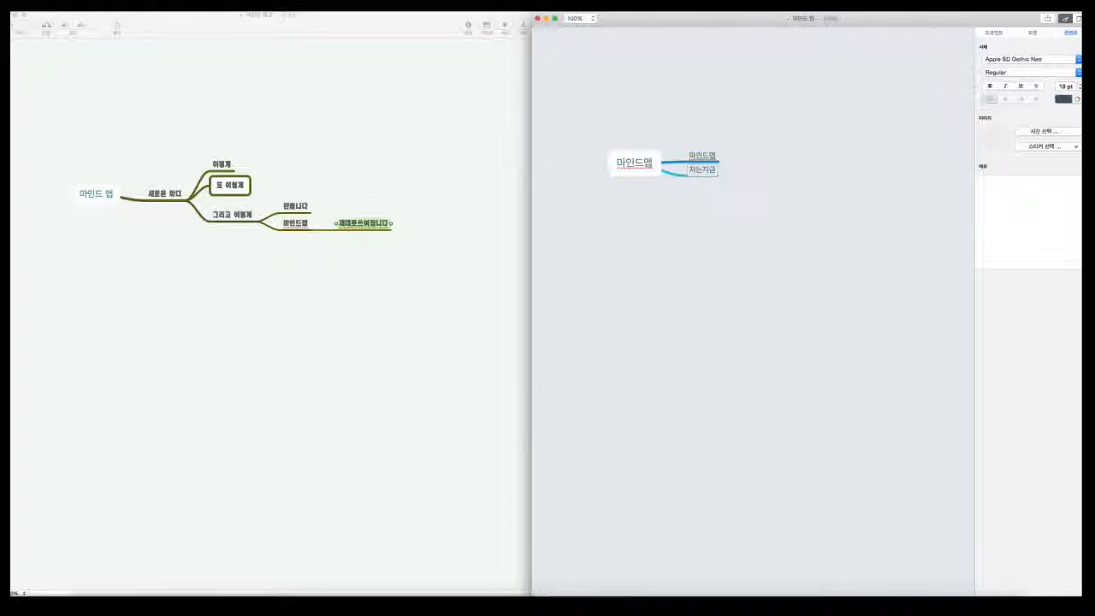
pyautogui.write('부자를')
pyautogui.write('입력중입니다.')
pyautogui.click(689, 268)
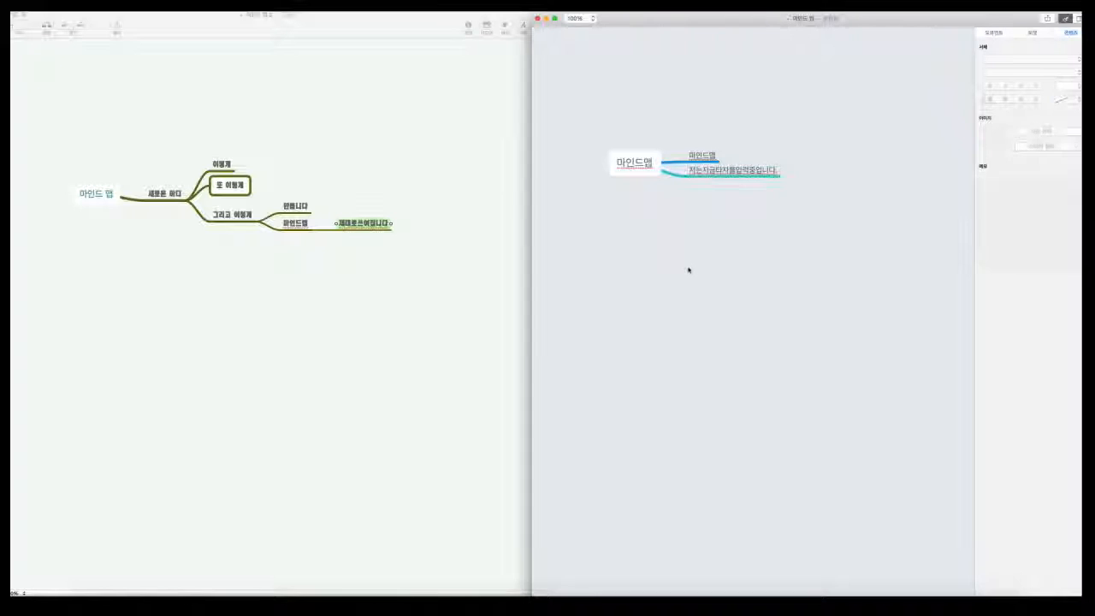
# - Move the central 마인드맵 node slightly down and try to pull its two branches further apart
pyautogui.moveTo(617, 158); pyautogui.dragTo(621, 172)
pyautogui.moveTo(706, 172); pyautogui.dragTo(723, 122)
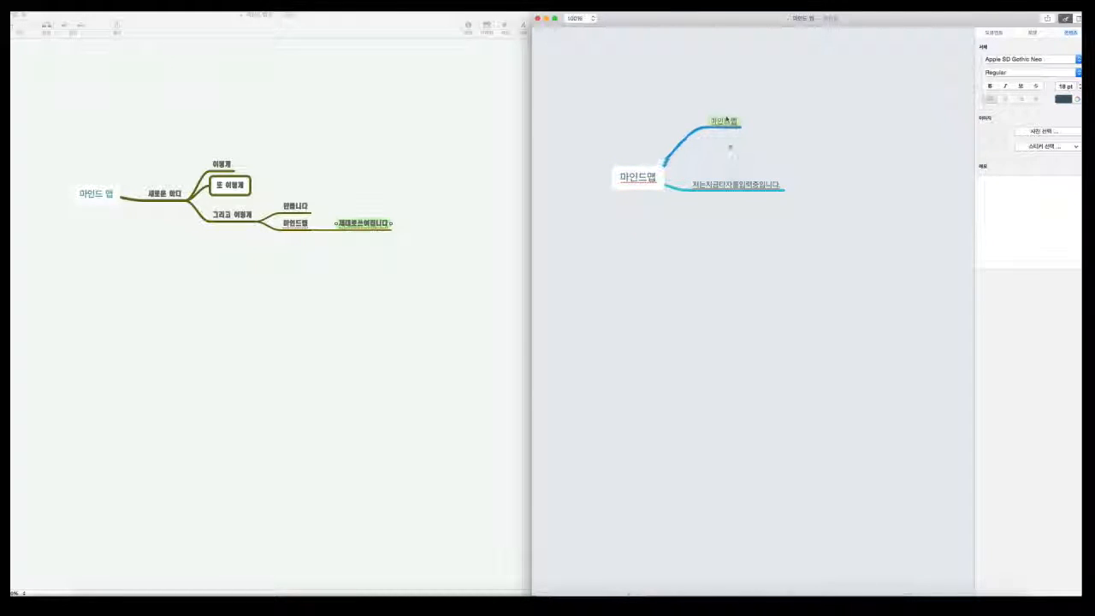
pyautogui.moveTo(721, 190); pyautogui.dragTo(733, 262)
pyautogui.click(571, 239)
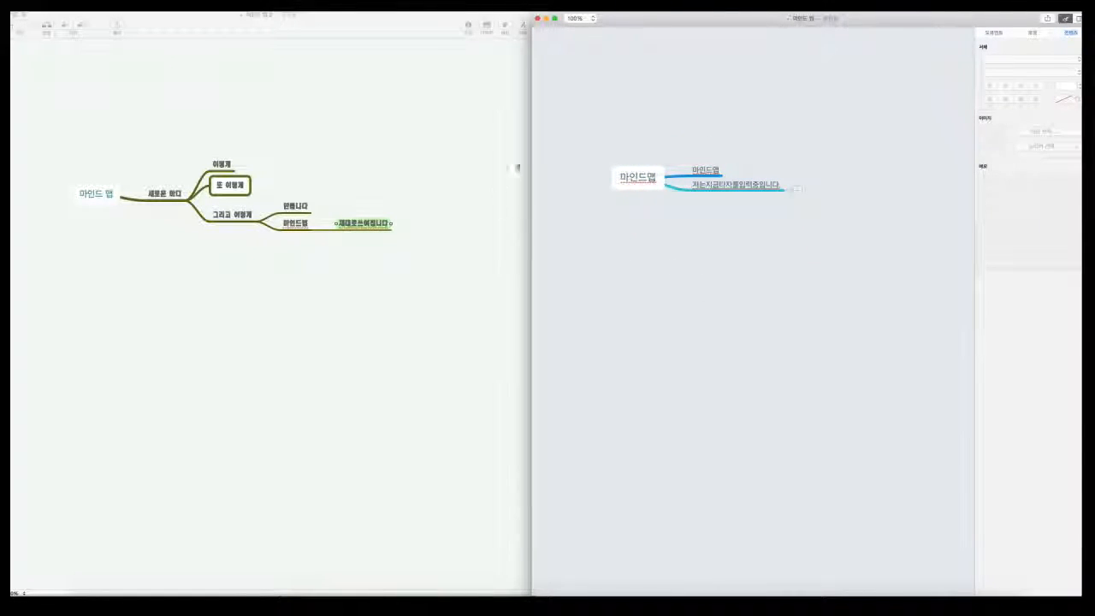
# - Move the new MindNode window partly over the MindNode Pro window so that its whole inspector is in view
pyautogui.click(445, 118)
pyautogui.click(742, 21)
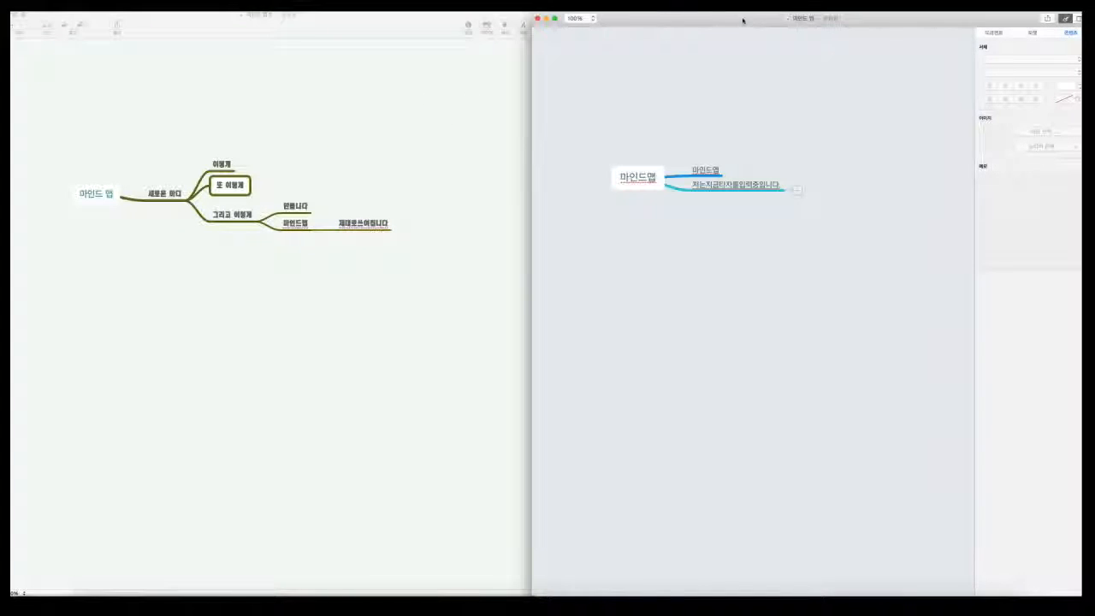
pyautogui.moveTo(761, 26); pyautogui.dragTo(539, 25)
# - Try the zoom settings 100%, fit to selection and fit to mind map, ending with the whole map fitted in the window
pyautogui.click(358, 18)
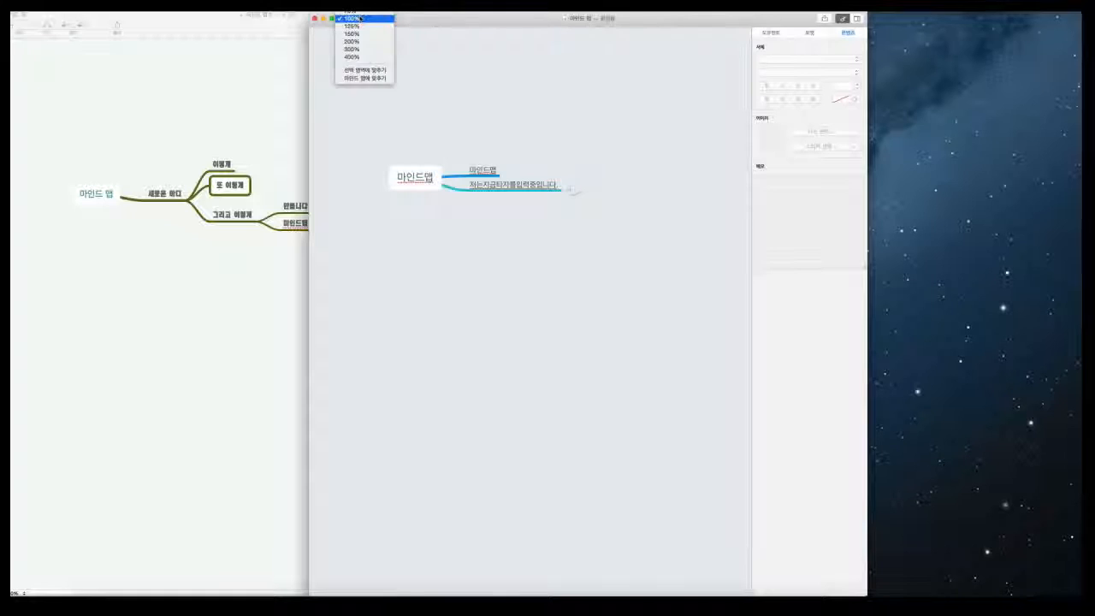
pyautogui.click(364, 11)
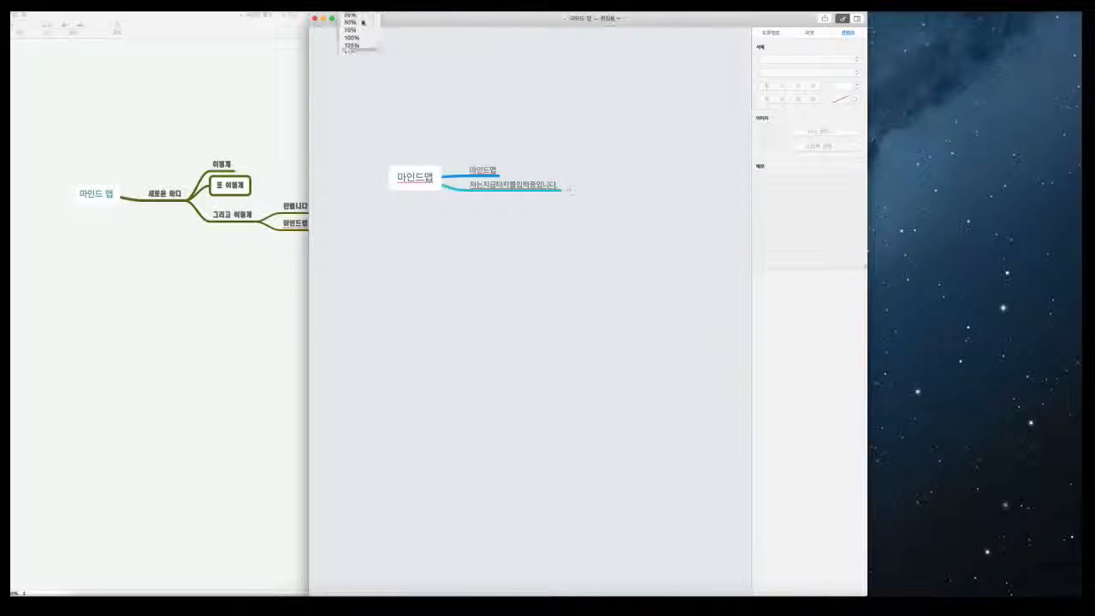
pyautogui.click(361, 17)
pyautogui.click(368, 43)
pyautogui.click(360, 18)
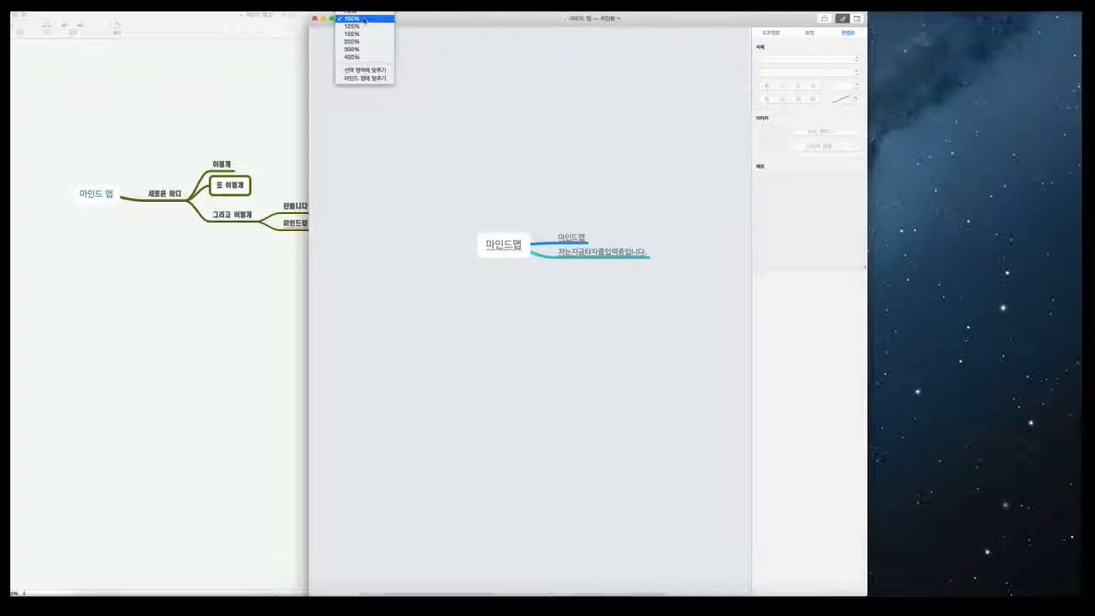
pyautogui.click(374, 71)
pyautogui.click(364, 18)
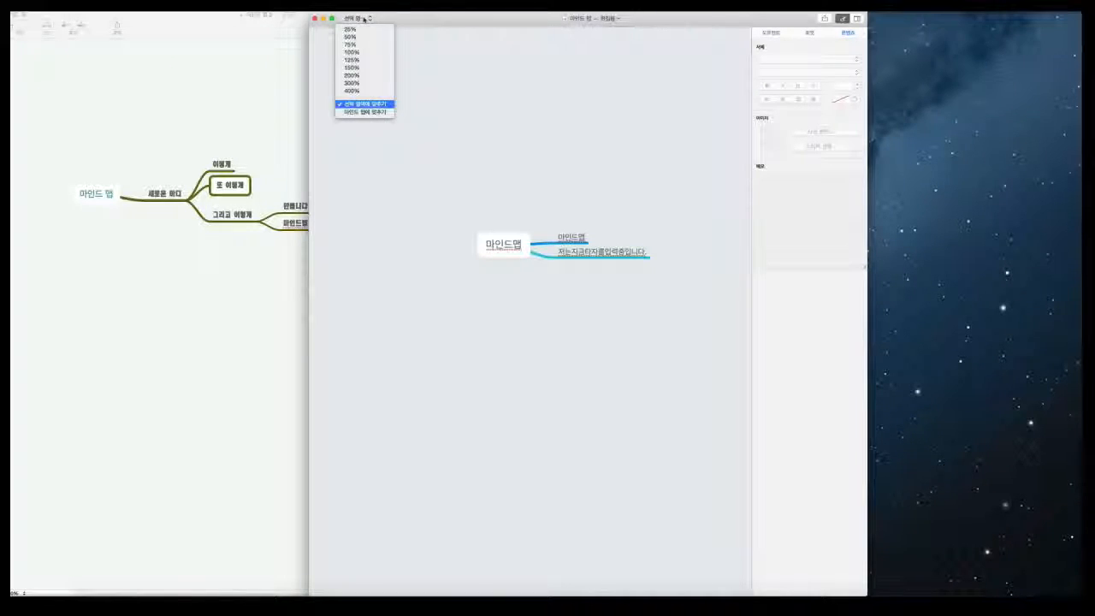
pyautogui.click(384, 111)
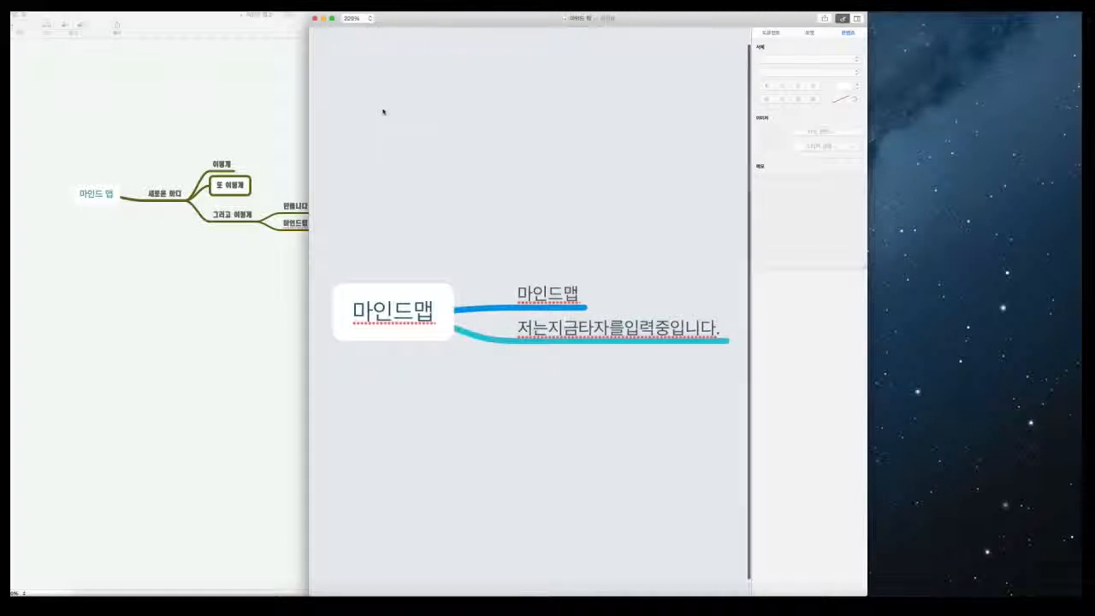
pyautogui.click(359, 19)
pyautogui.click(370, 103)
pyautogui.click(354, 18)
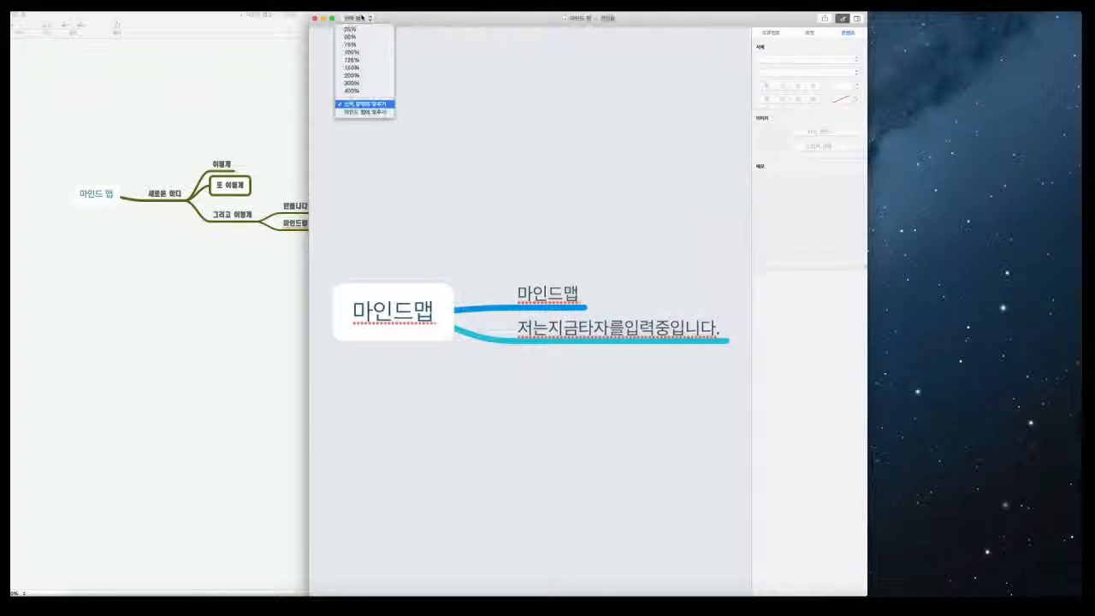
pyautogui.click(351, 49)
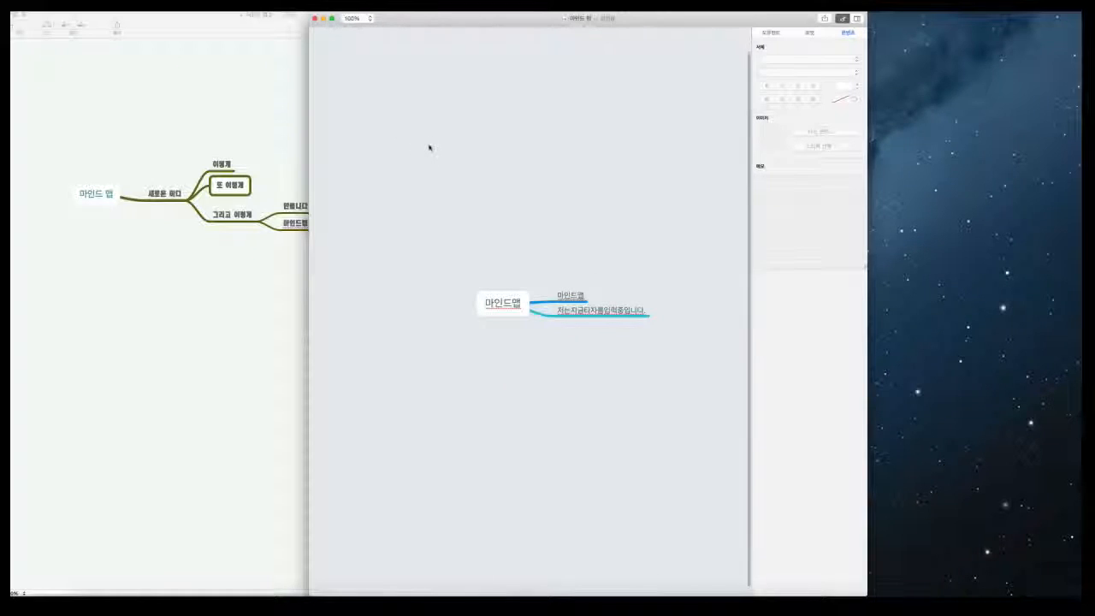
pyautogui.click(365, 19)
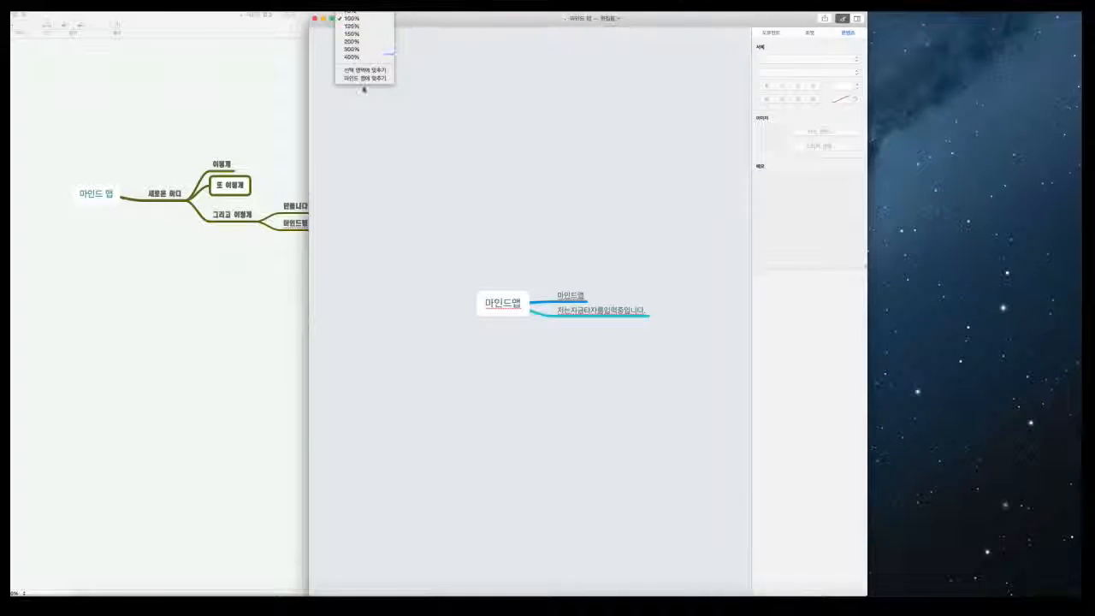
pyautogui.click(366, 71)
# - Add a child node reading 이렇게 넣고 to the 저는지금타자를입력중입니다. branch
pyautogui.click(679, 336)
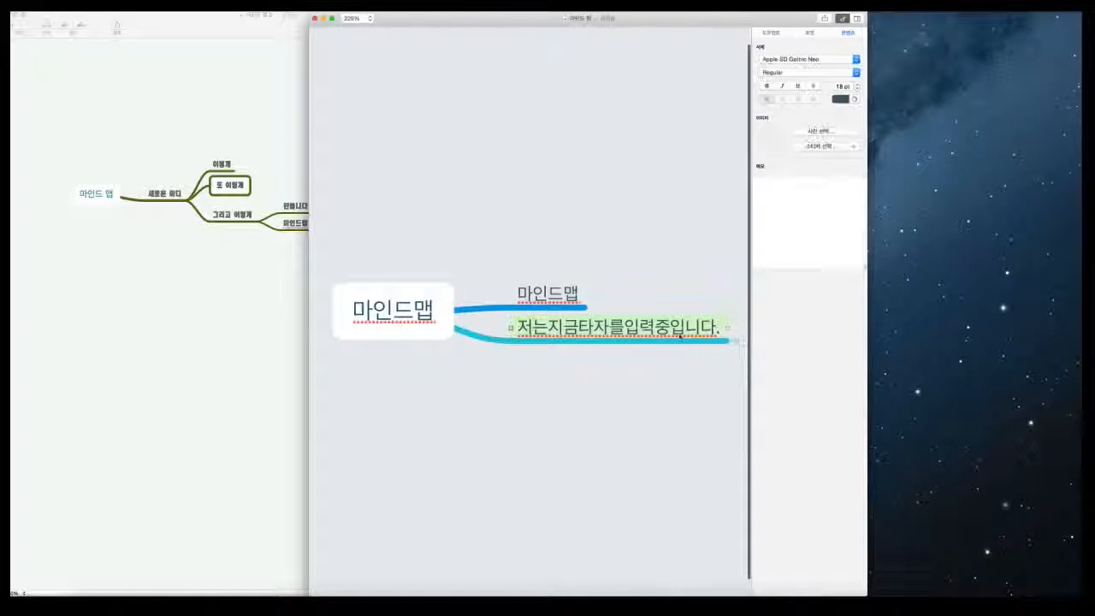
pyautogui.press('Tab')
pyautogui.write('이렇게 넣고')
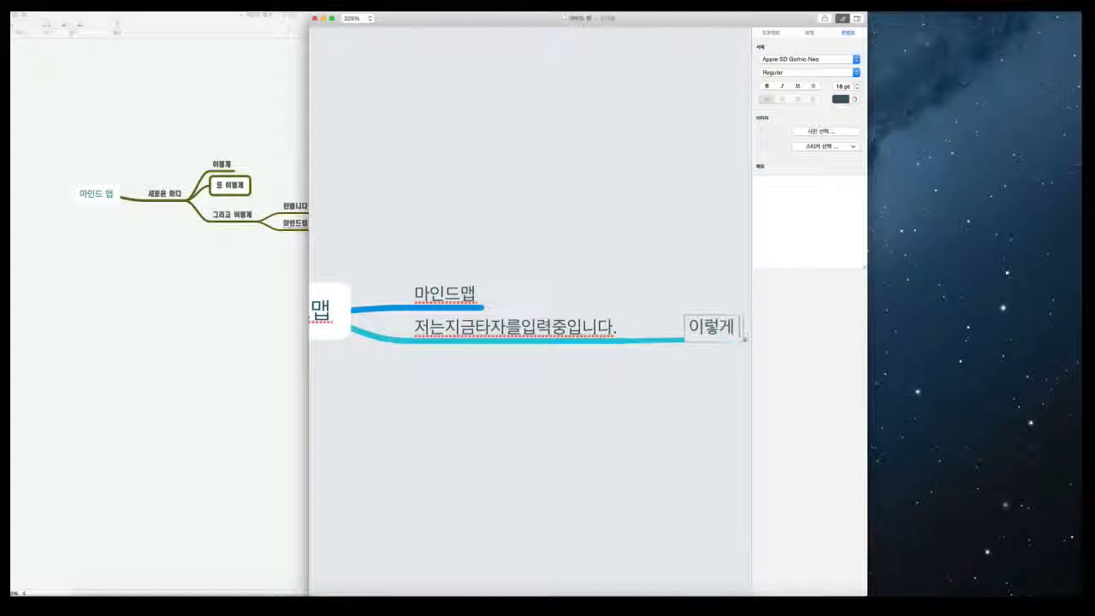
pyautogui.press('Return')
pyautogui.click(542, 387)
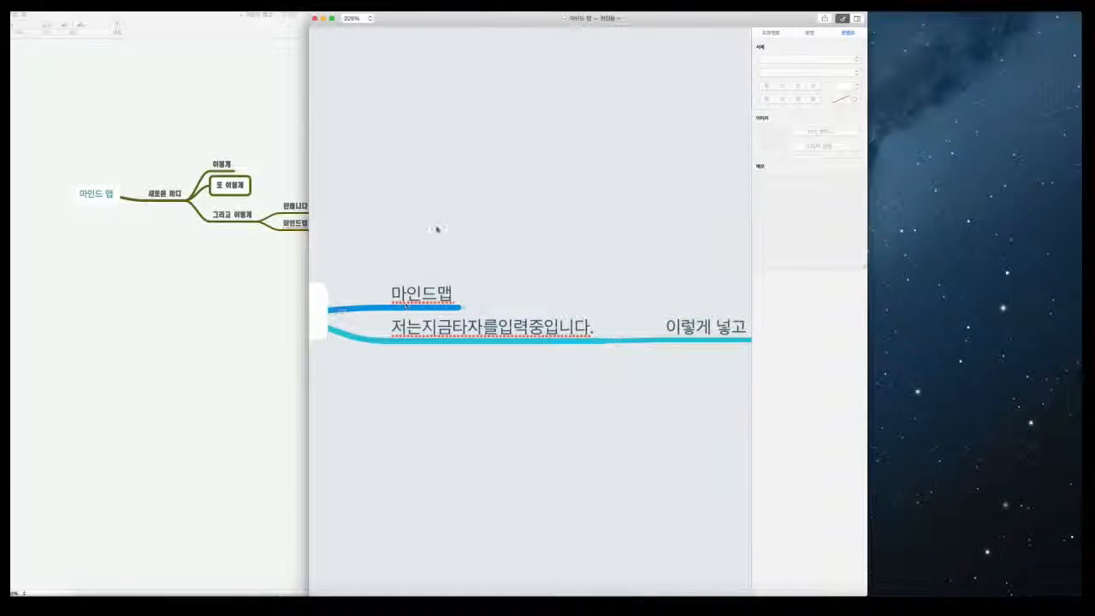
# - Fit the zoom to the whole mind map and hide the inspector
pyautogui.click(354, 19)
pyautogui.click(361, 110)
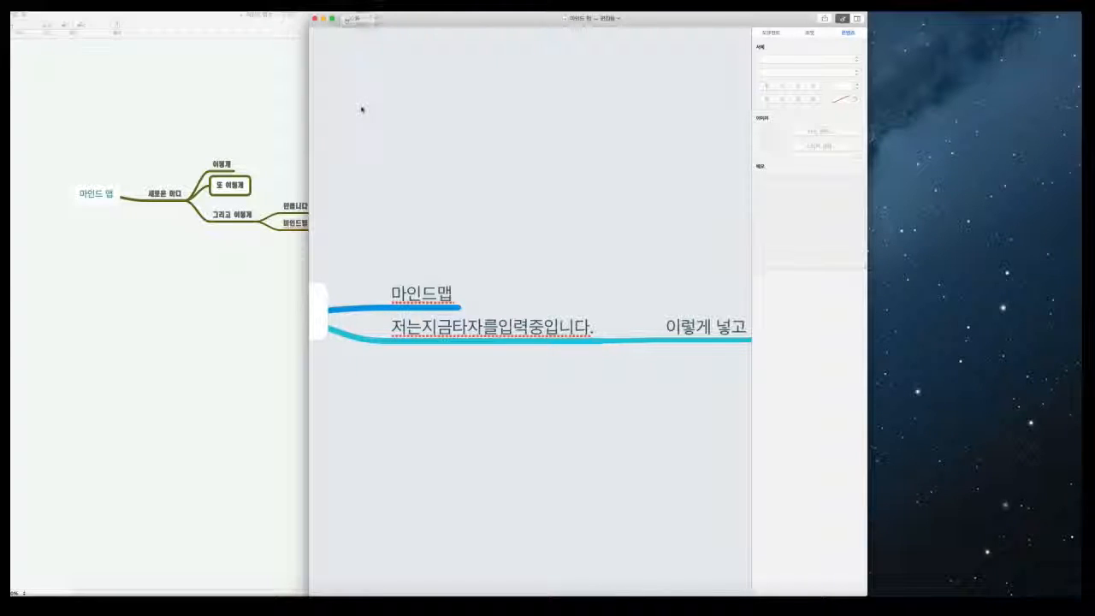
pyautogui.click(354, 19)
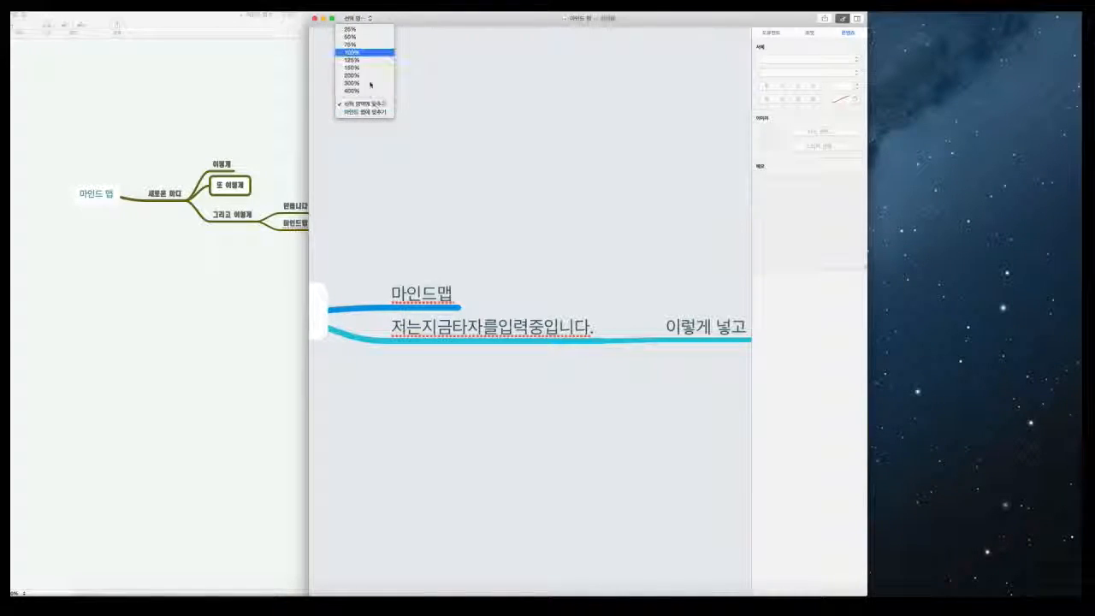
pyautogui.click(361, 109)
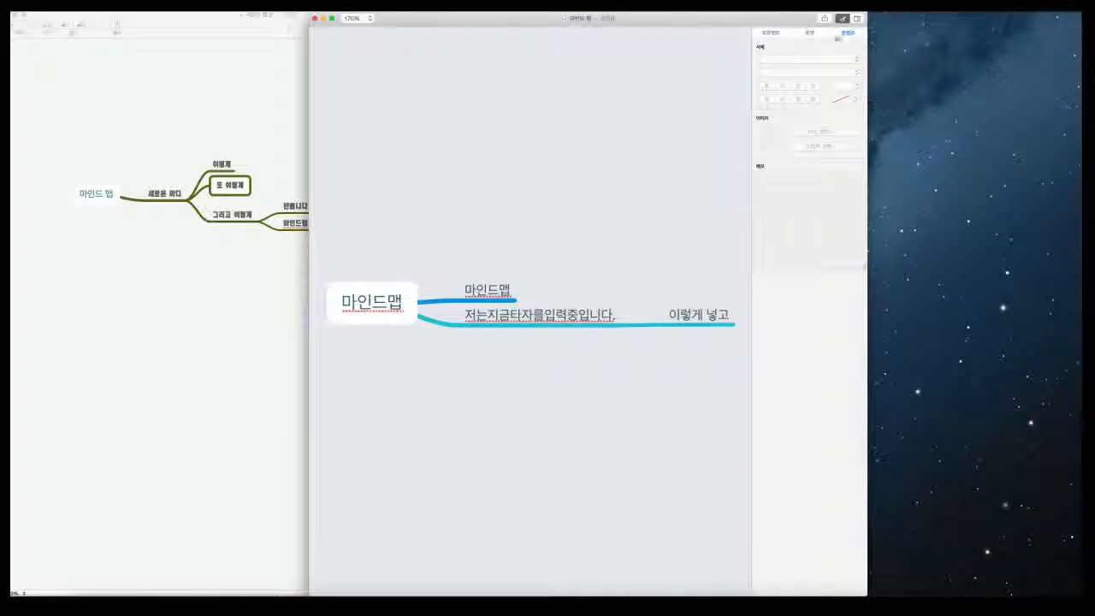
pyautogui.click(842, 19)
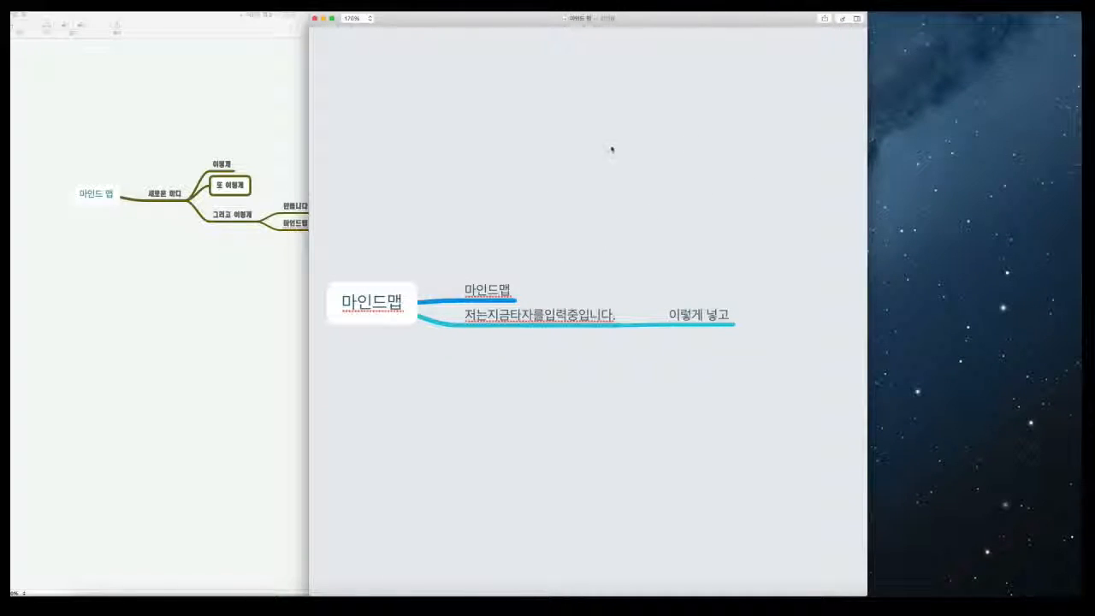
# - Add a child node reading 이렇게 to the 이렇게 넣고 node
pyautogui.click(749, 325)
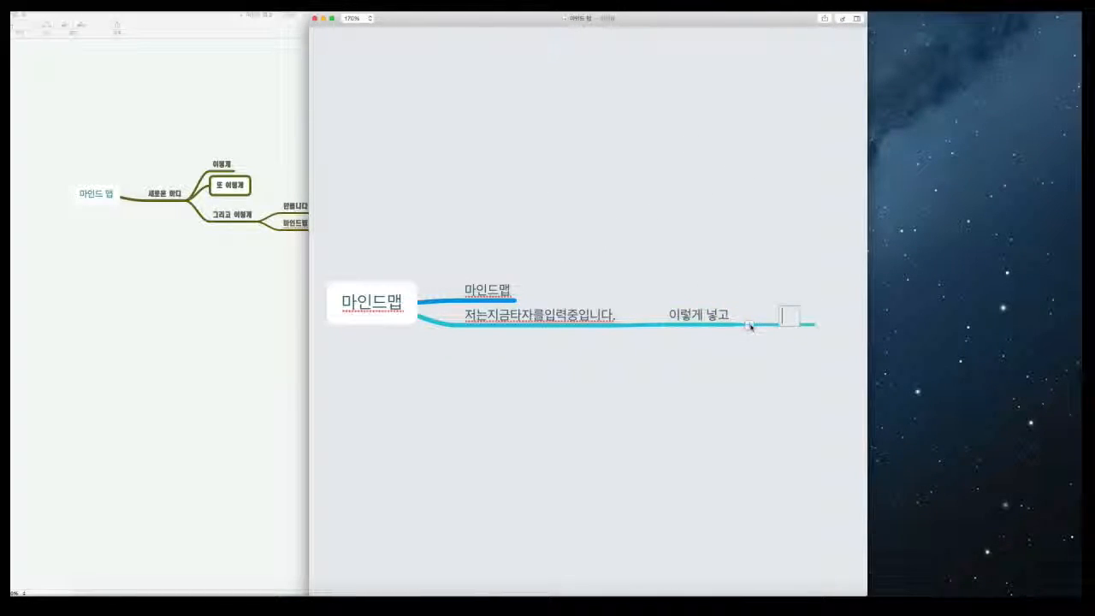
pyautogui.write('이렇게')
pyautogui.press('Return')
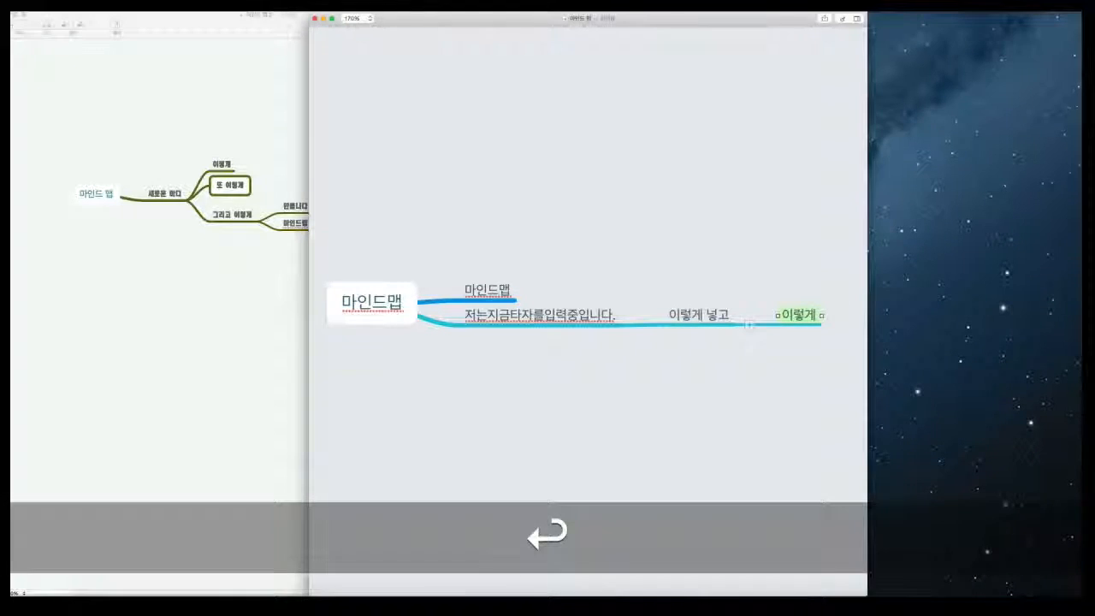
# - Add two chained child nodes, both reading 또 이렇게, after the 이렇게 node at the end of the branch
pyautogui.press('Tab')
pyautogui.write('또 이렇게')
pyautogui.press('Return')
pyautogui.press('Tab')
pyautogui.write('또 이렇게')
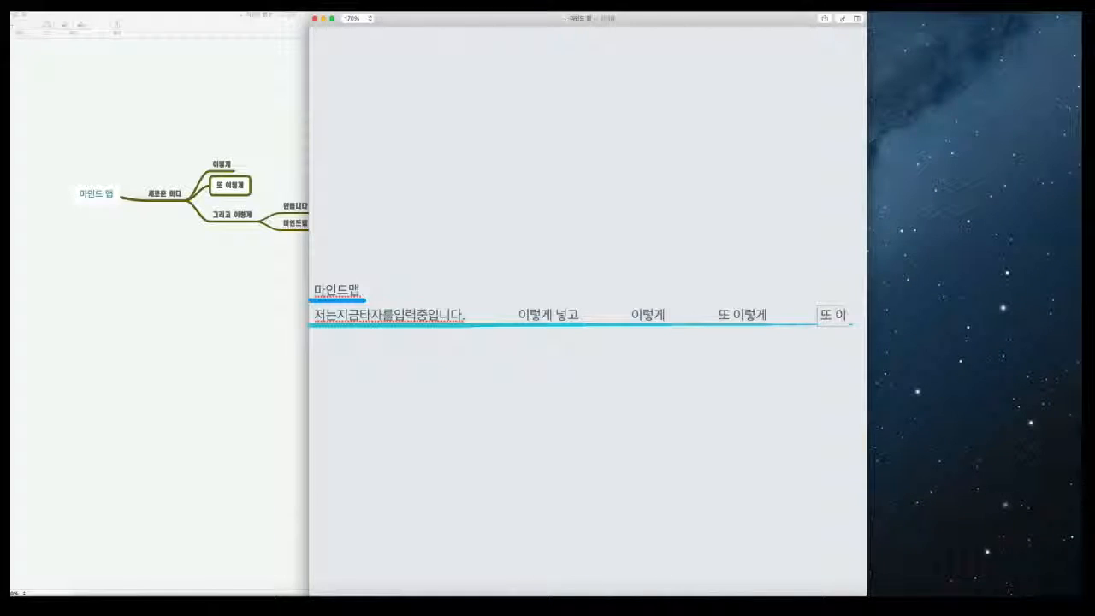
pyautogui.press('Return')
# - Try the zoom settings fit to selection and fit to mind map, ending with the whole map fitted in the window
pyautogui.click(359, 316)
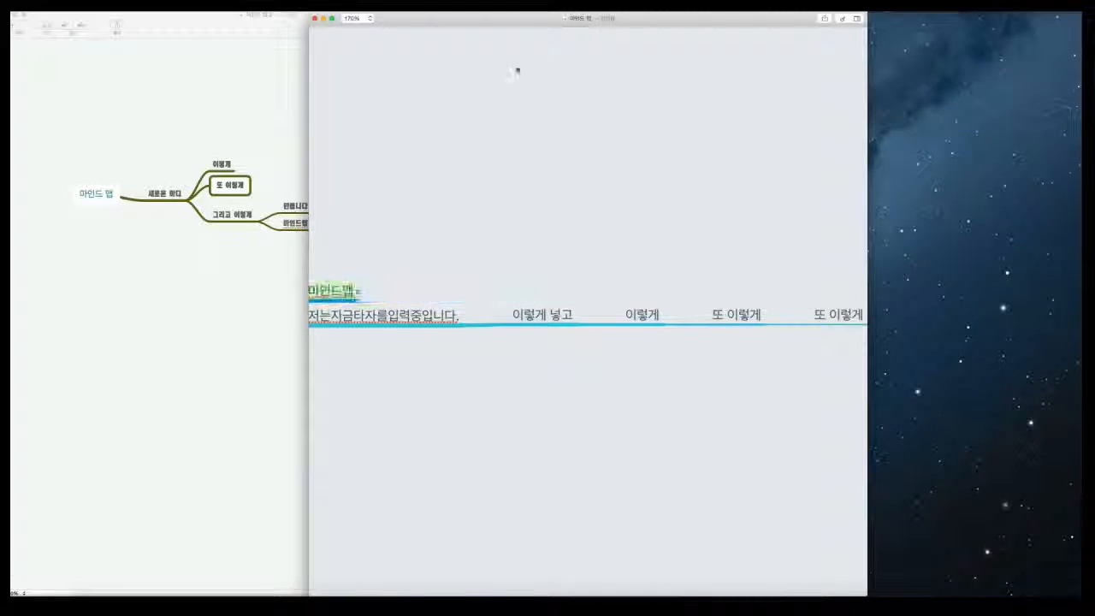
pyautogui.click(361, 17)
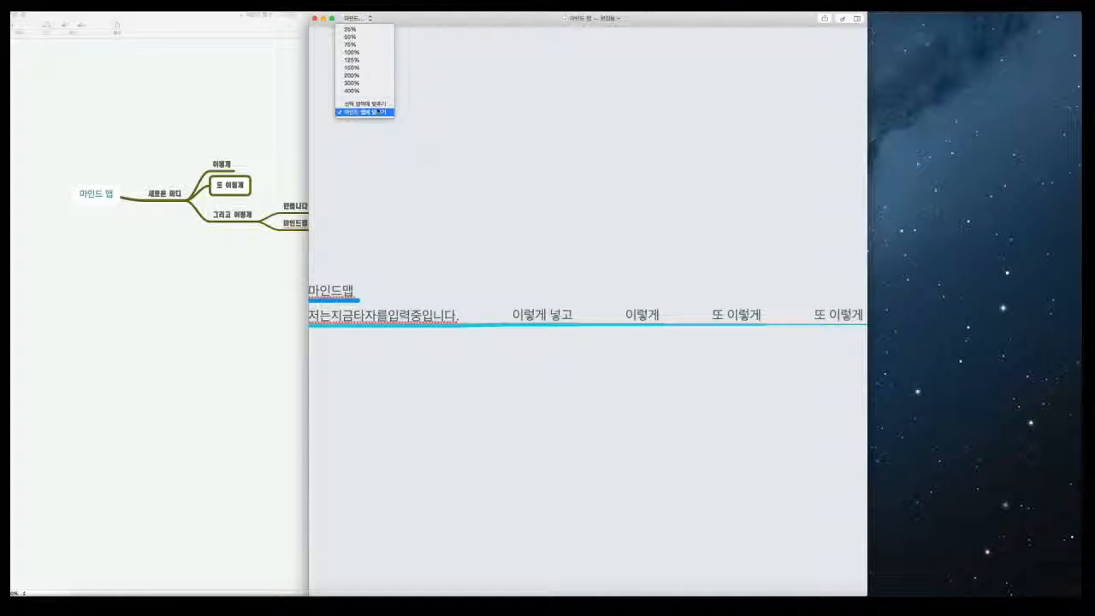
pyautogui.click(364, 112)
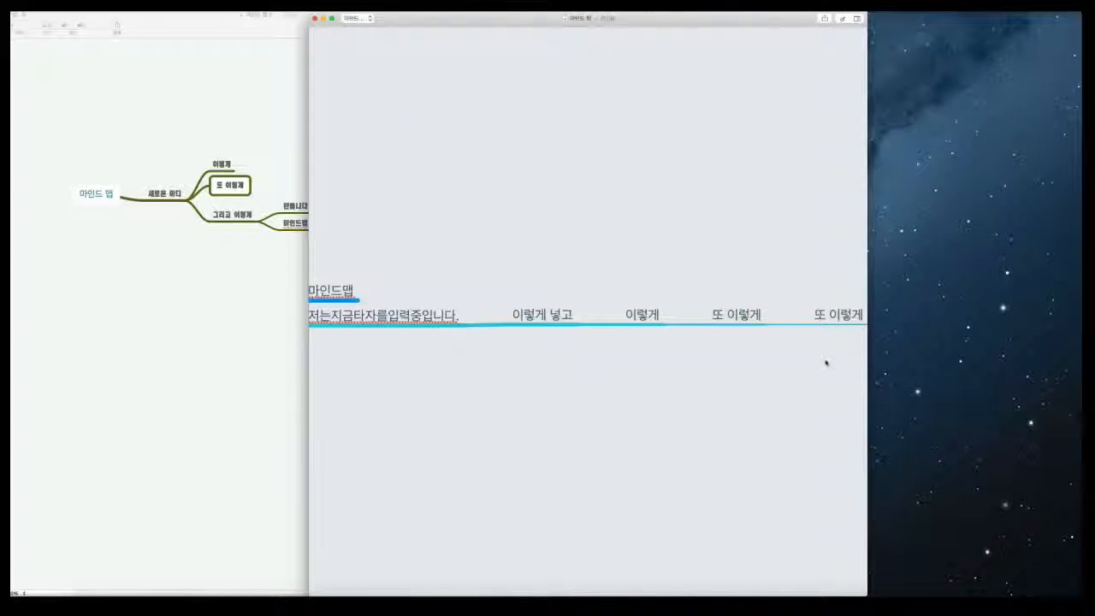
pyautogui.click(365, 18)
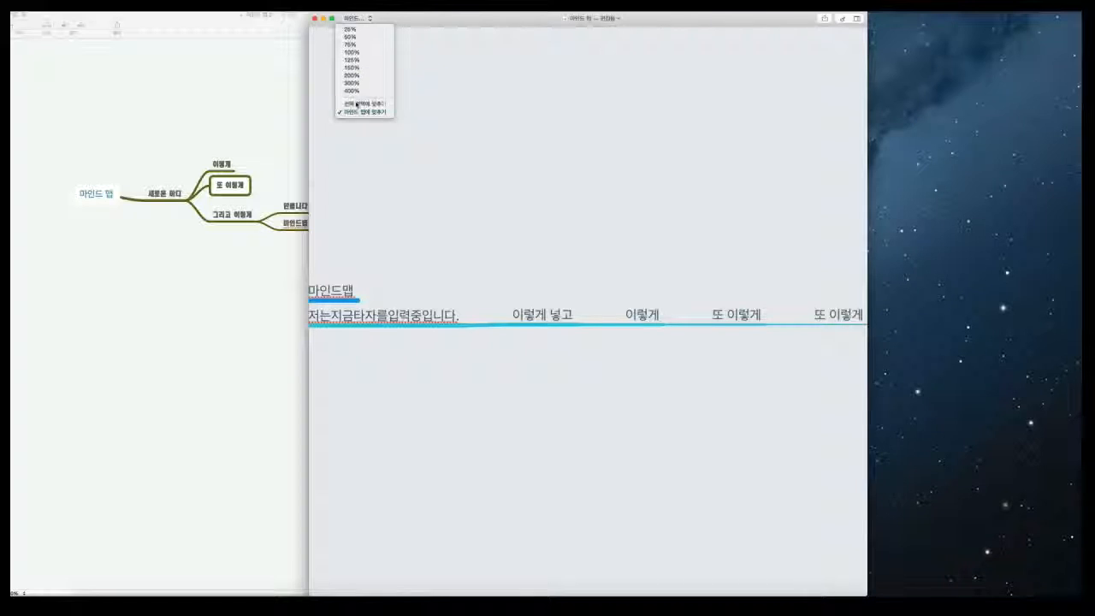
pyautogui.click(356, 104)
pyautogui.click(356, 18)
pyautogui.click(369, 112)
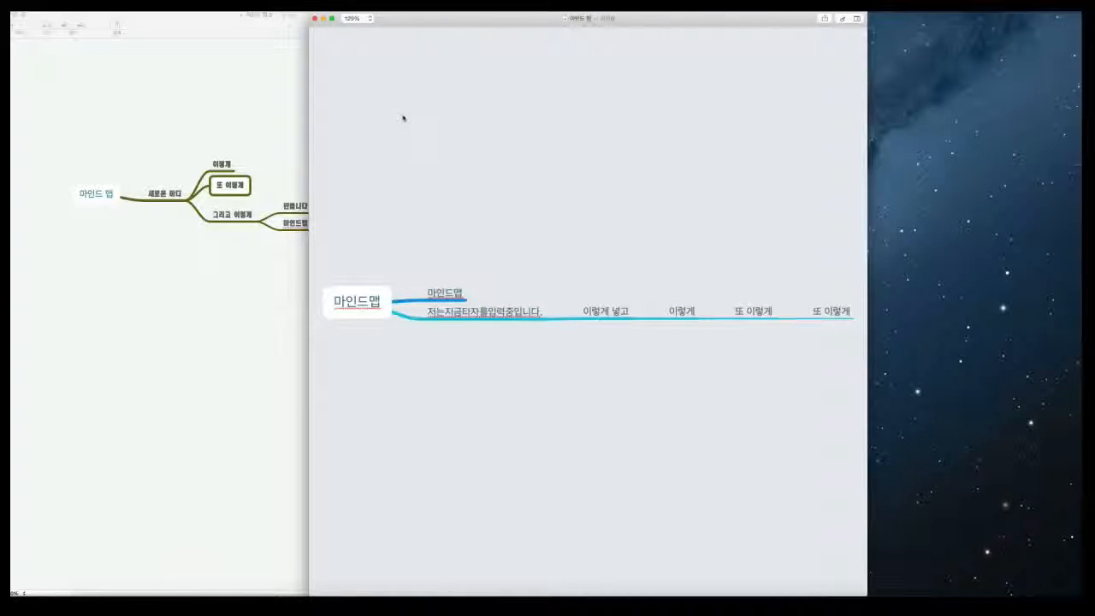
# - Switch to the MindNode Pro document, select all nodes and fit the zoom to the selection and to the map
pyautogui.click(357, 18)
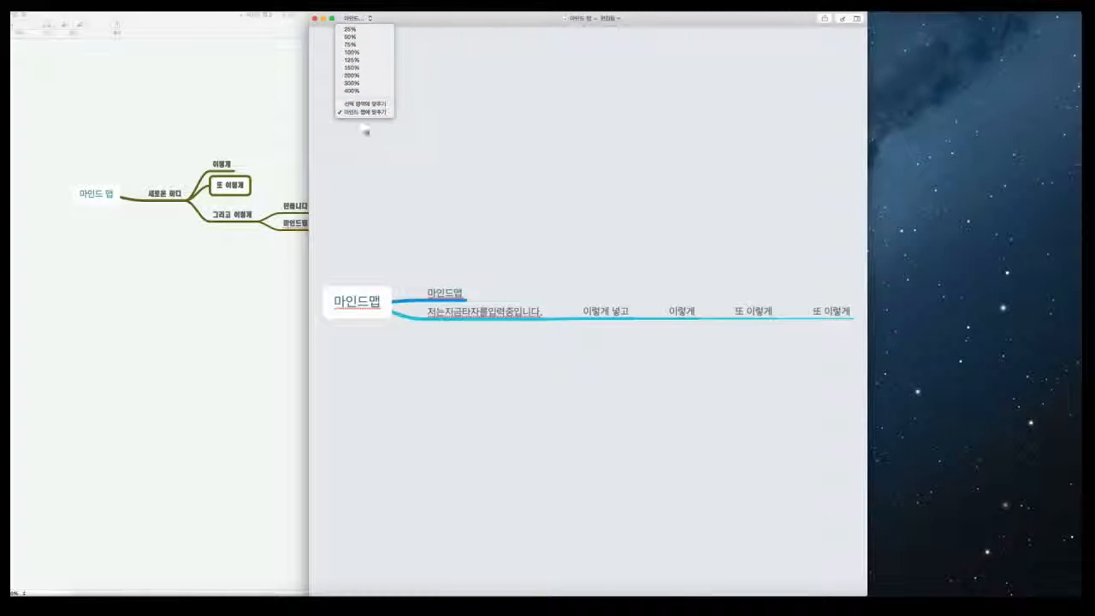
pyautogui.click(201, 147)
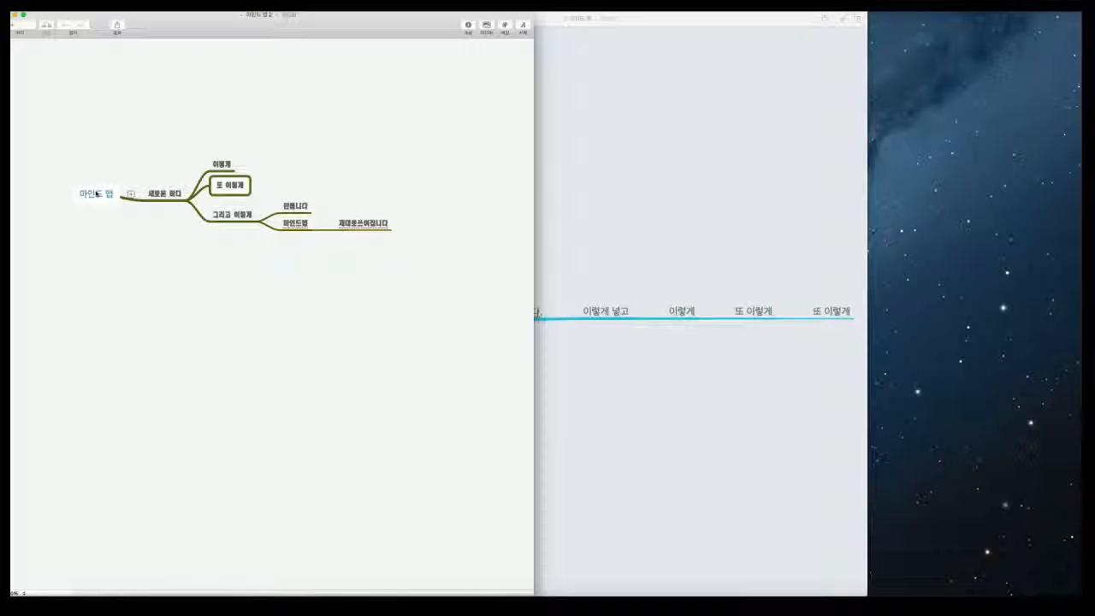
pyautogui.press('super+a')
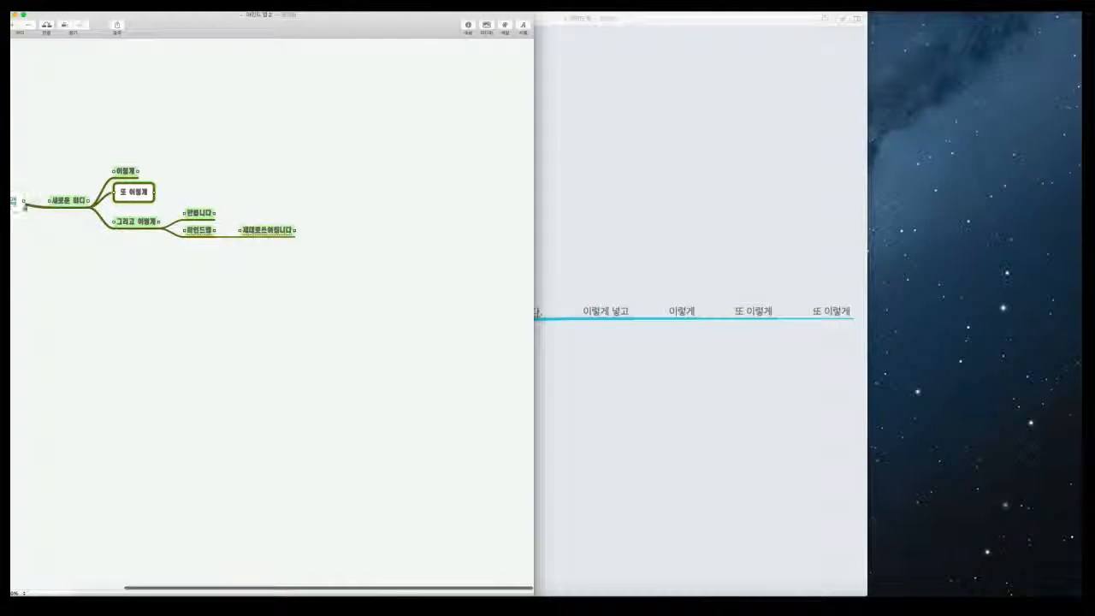
pyautogui.click(23, 592)
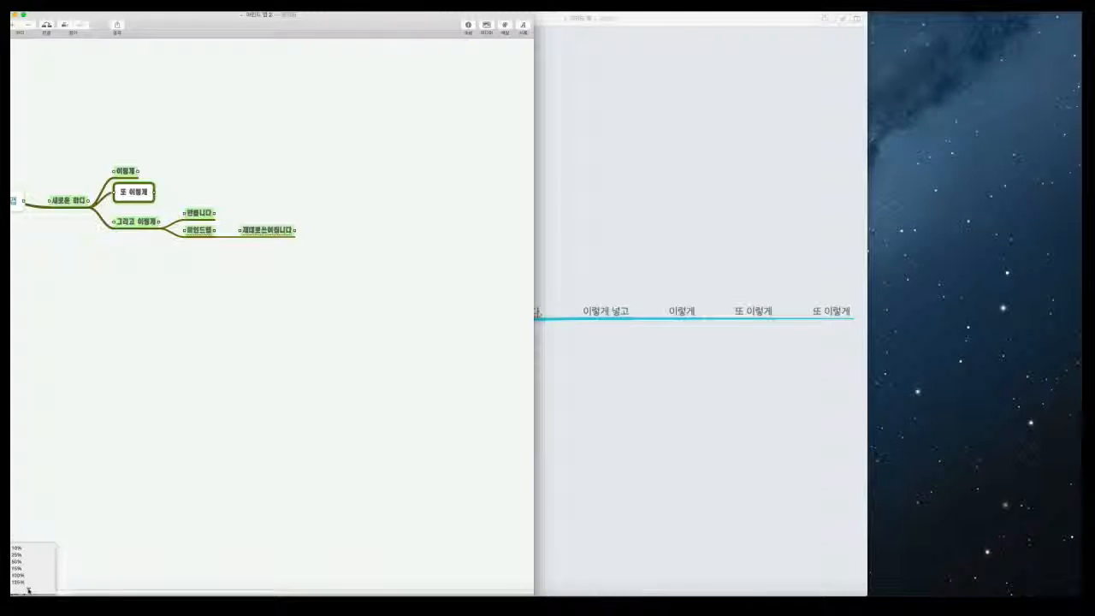
pyautogui.click(19, 581)
pyautogui.click(27, 592)
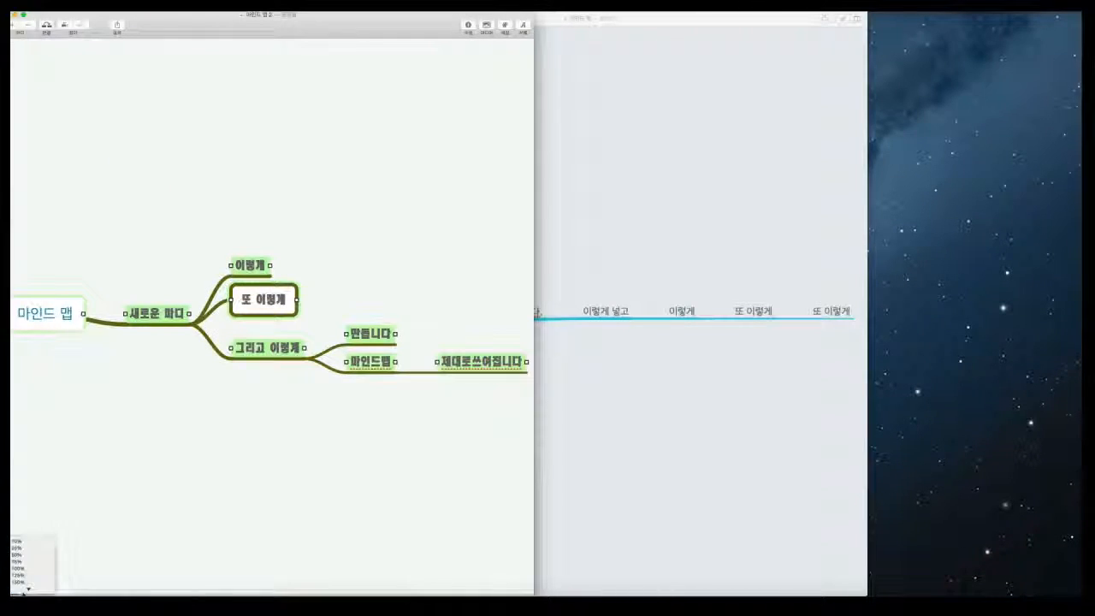
pyautogui.click(29, 587)
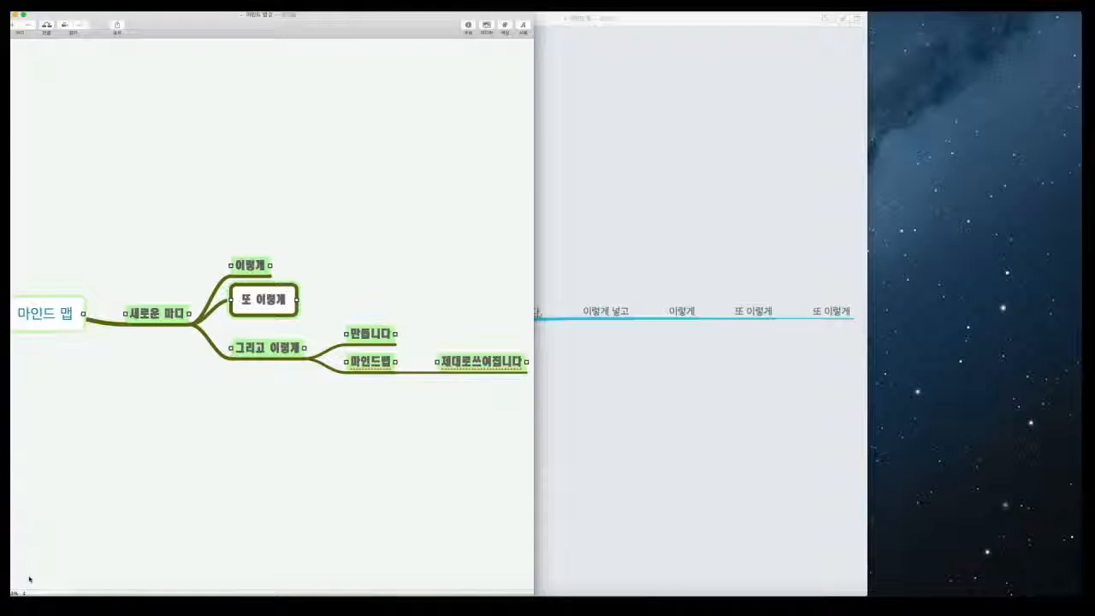
# - Add two chained child nodes, both reading 여기에, after the 제대로쓰여집니다 node
pyautogui.click(418, 393)
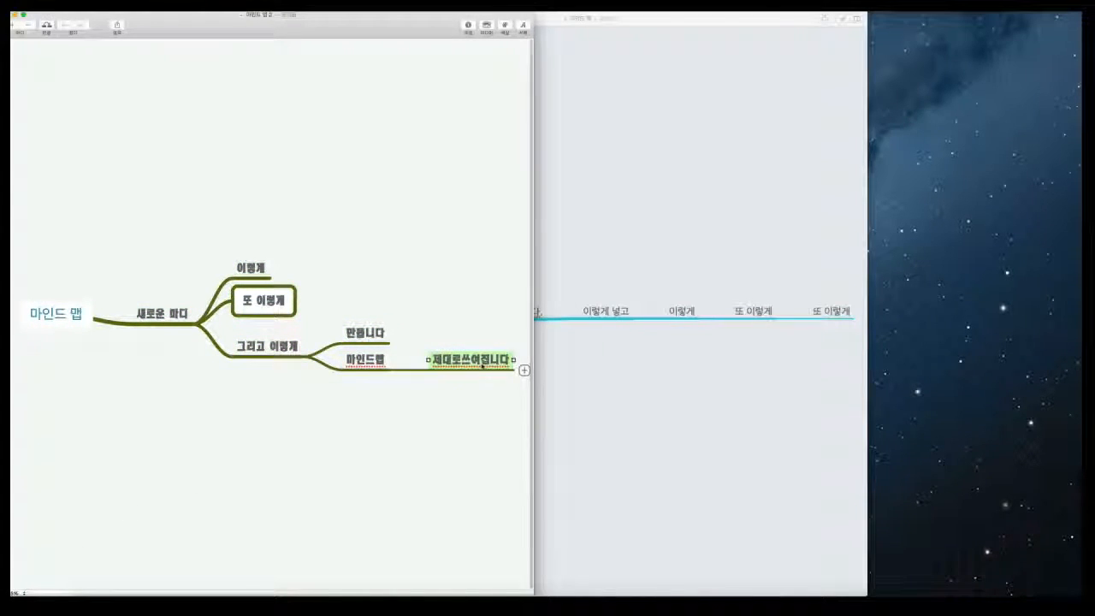
pyautogui.click(524, 369)
pyautogui.write('여기에')
pyautogui.press('Return')
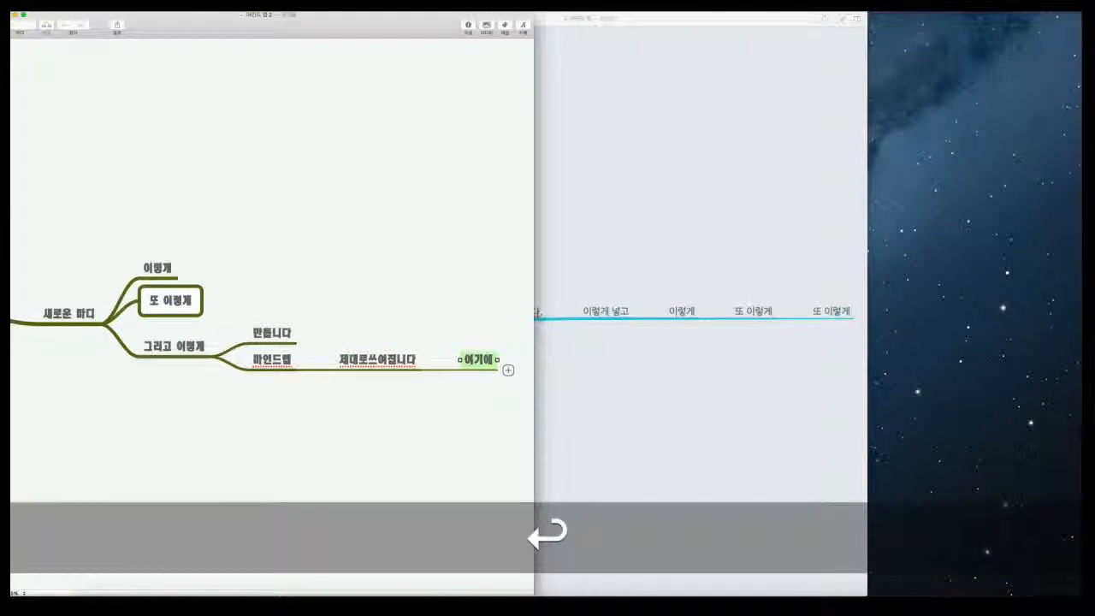
pyautogui.click(505, 370)
pyautogui.write('여기에')
pyautogui.press('Return')
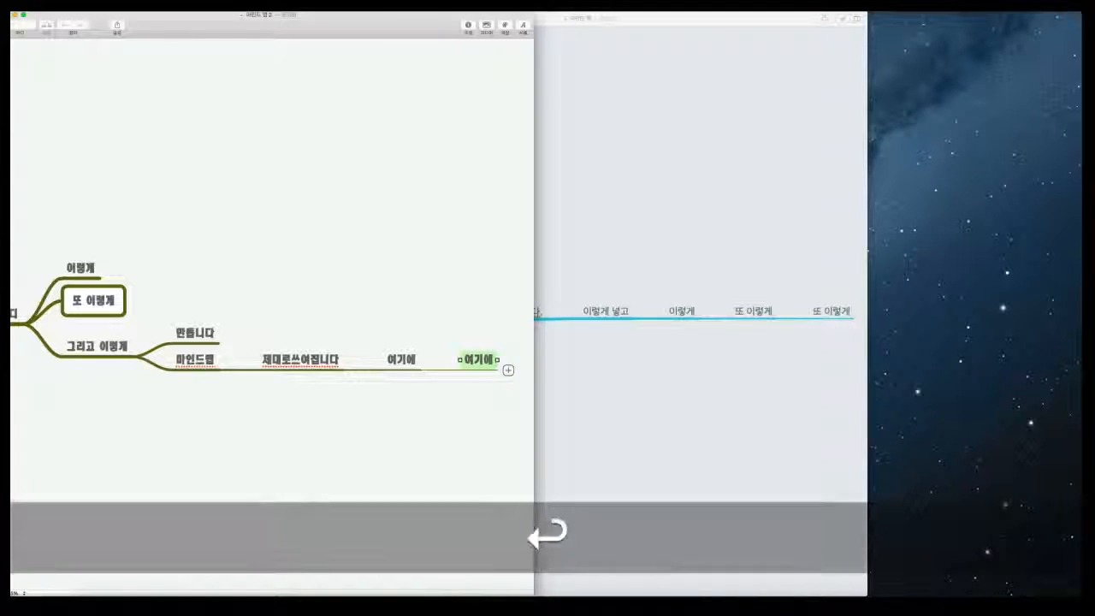
# - Deselect the nodes and fit the zoom to the whole extended map in MindNode Pro
pyautogui.click(367, 412)
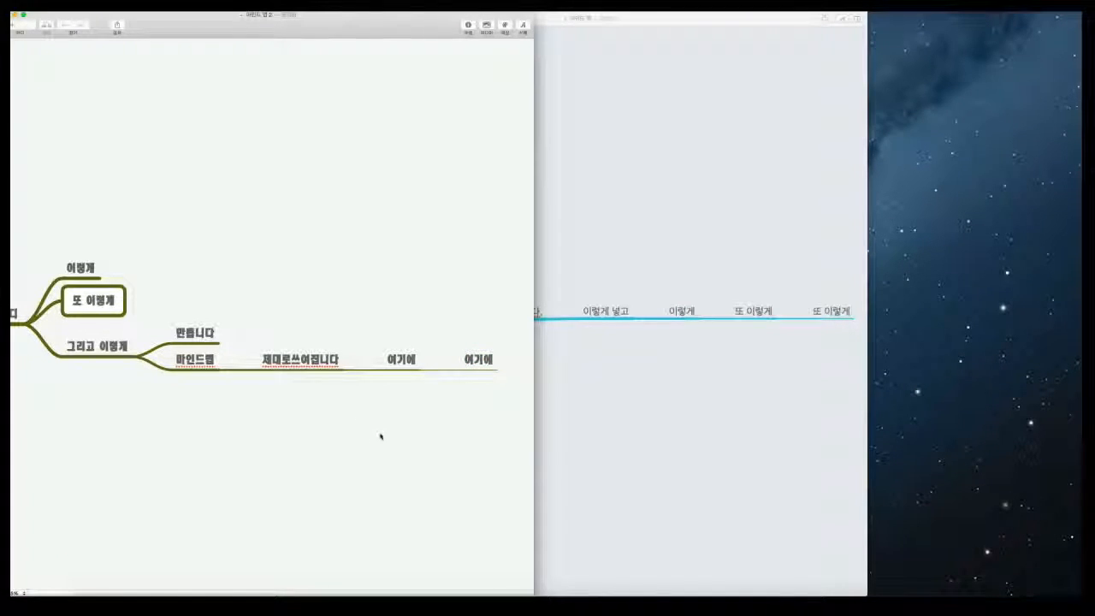
pyautogui.hscroll(-5, 381, 437)
pyautogui.hscroll(7, 381, 436)
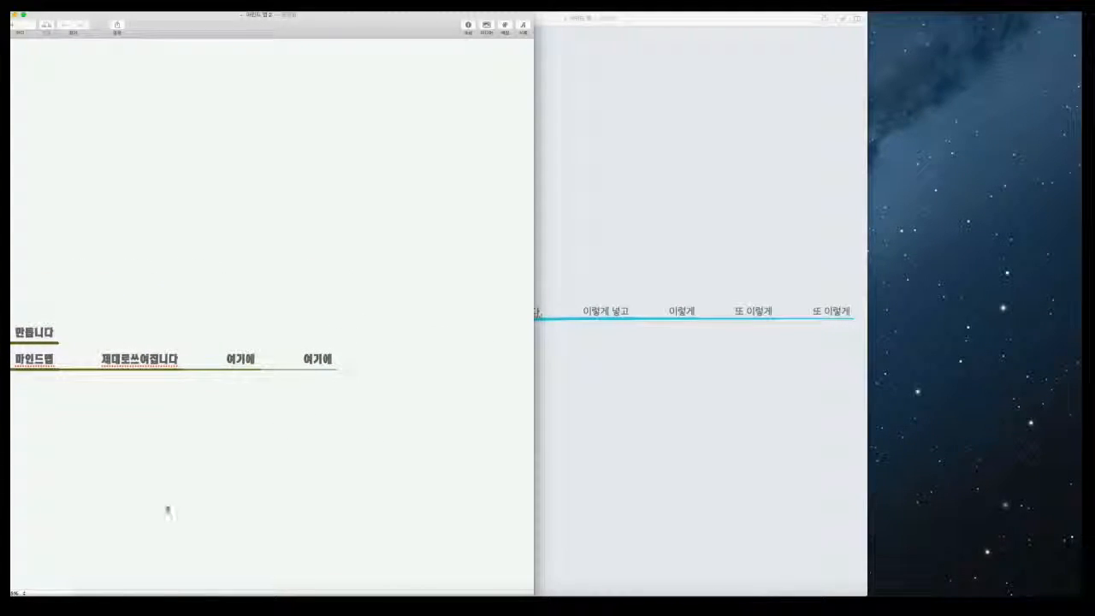
pyautogui.click(17, 592)
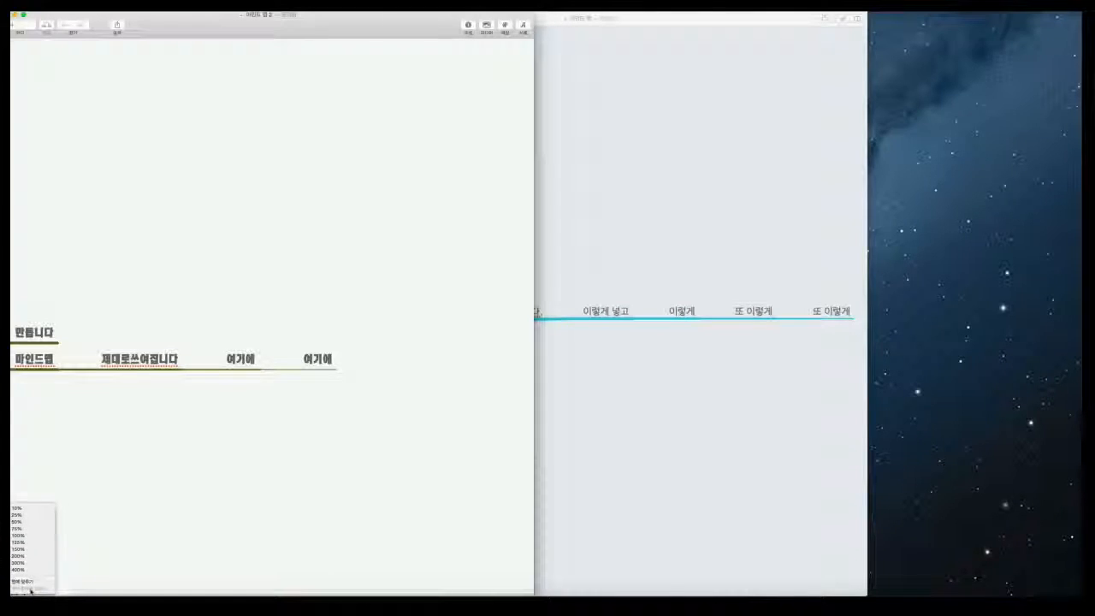
pyautogui.click(26, 582)
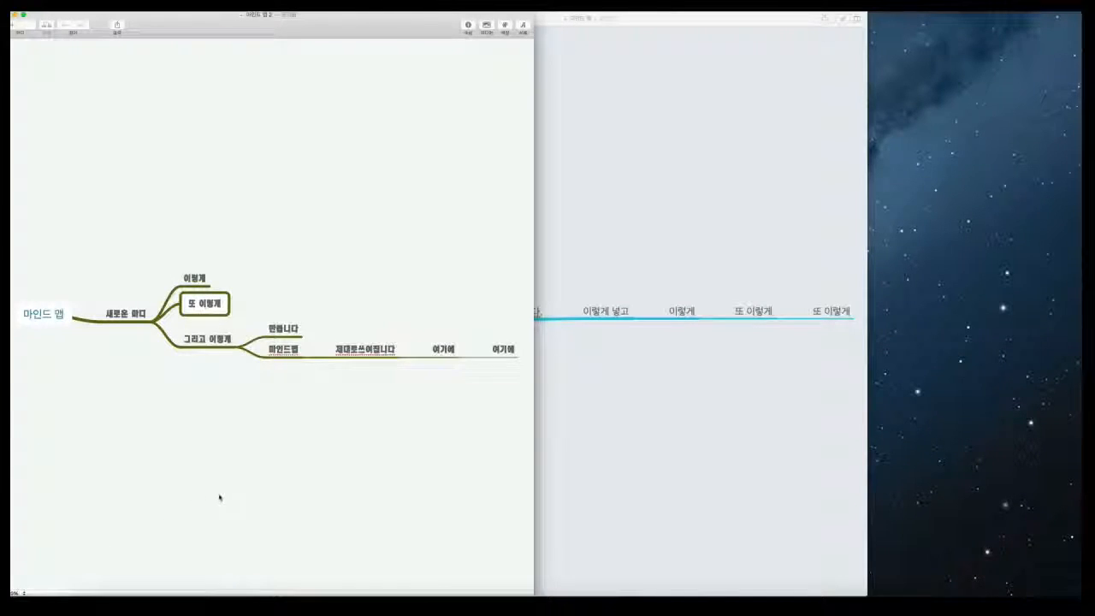
# - Switch back to MindNode 2 and examine its list of zoom levels and fit options without changing the zoom
pyautogui.click(653, 377)
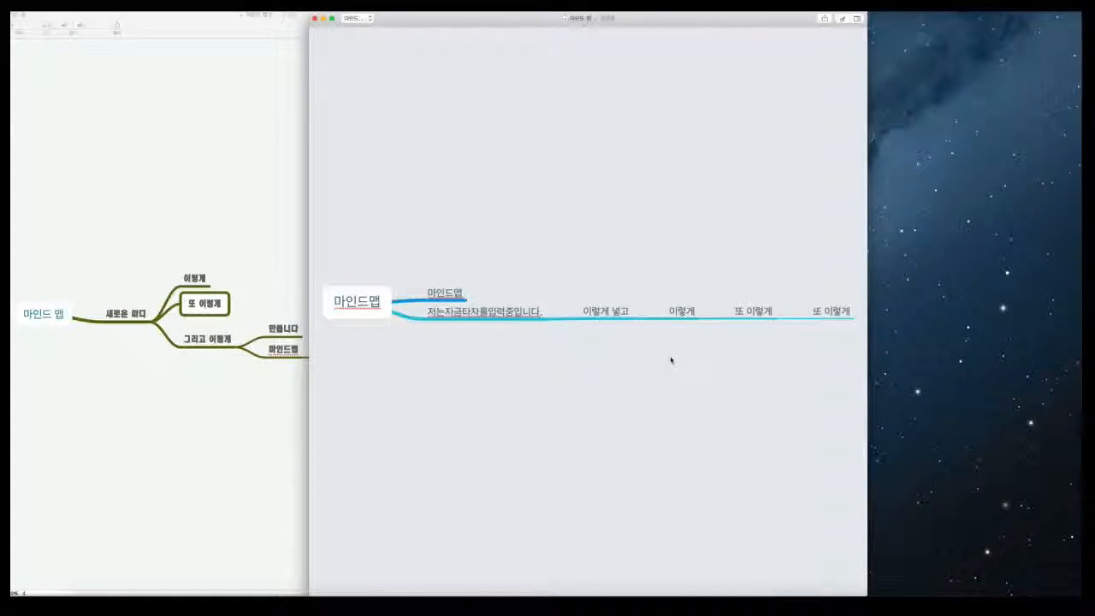
pyautogui.click(365, 18)
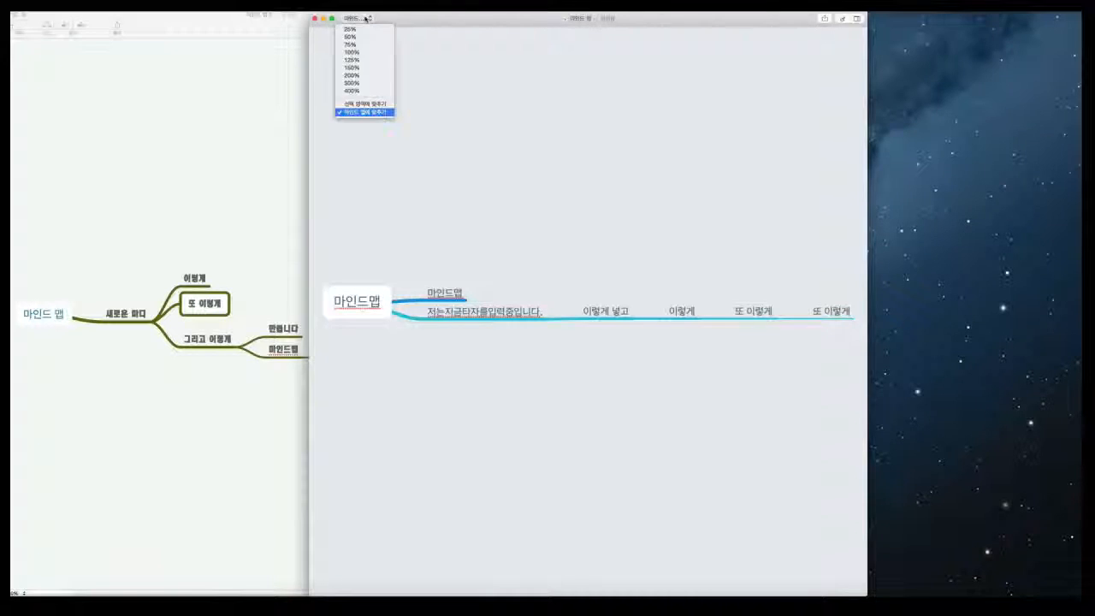
pyautogui.click(457, 88)
pyautogui.click(365, 18)
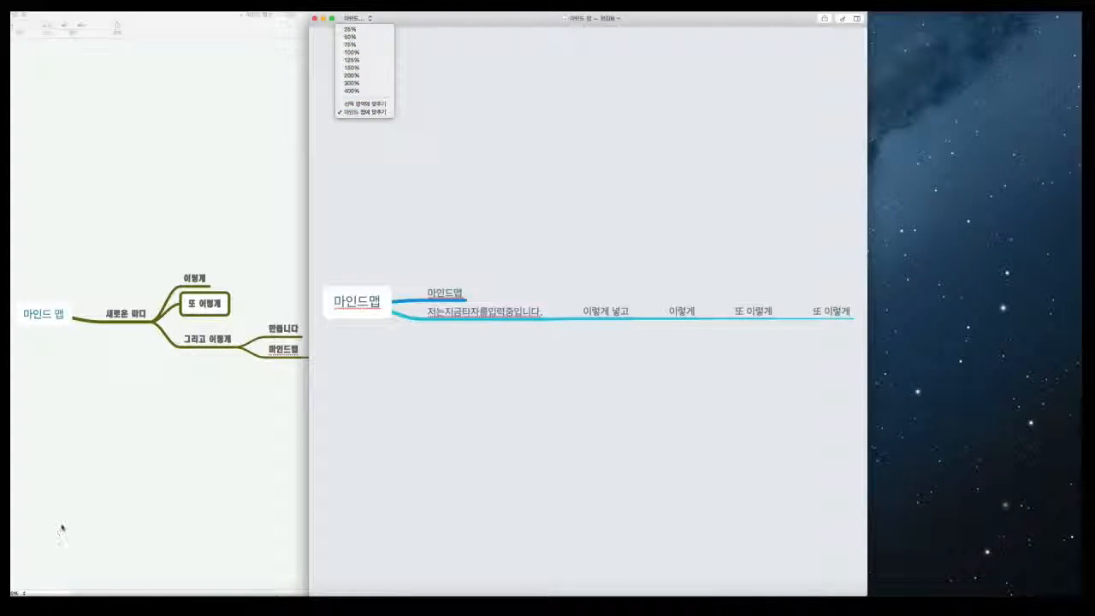
pyautogui.click(377, 198)
pyautogui.click(366, 18)
pyautogui.click(629, 50)
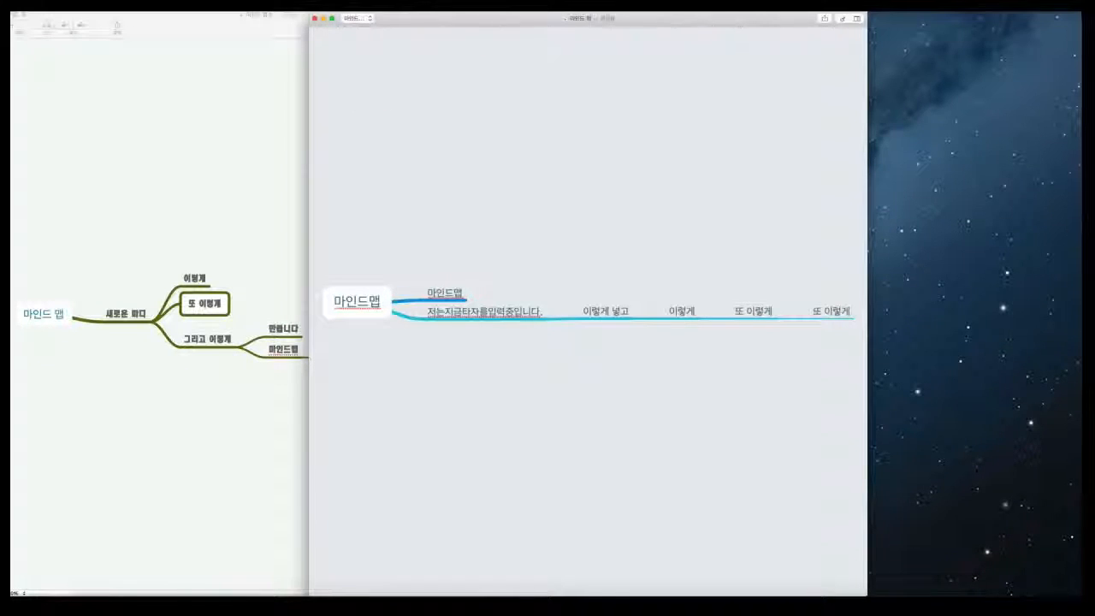
# - Review the sharing options for the MindNode 2 document and close the list without choosing one
pyautogui.click(824, 19)
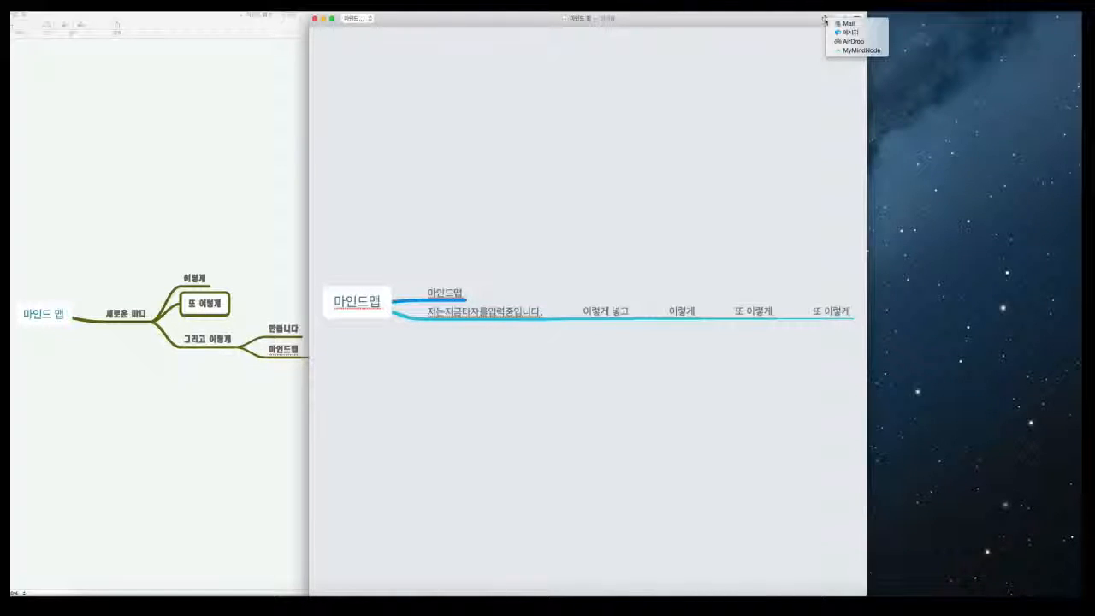
pyautogui.click(799, 59)
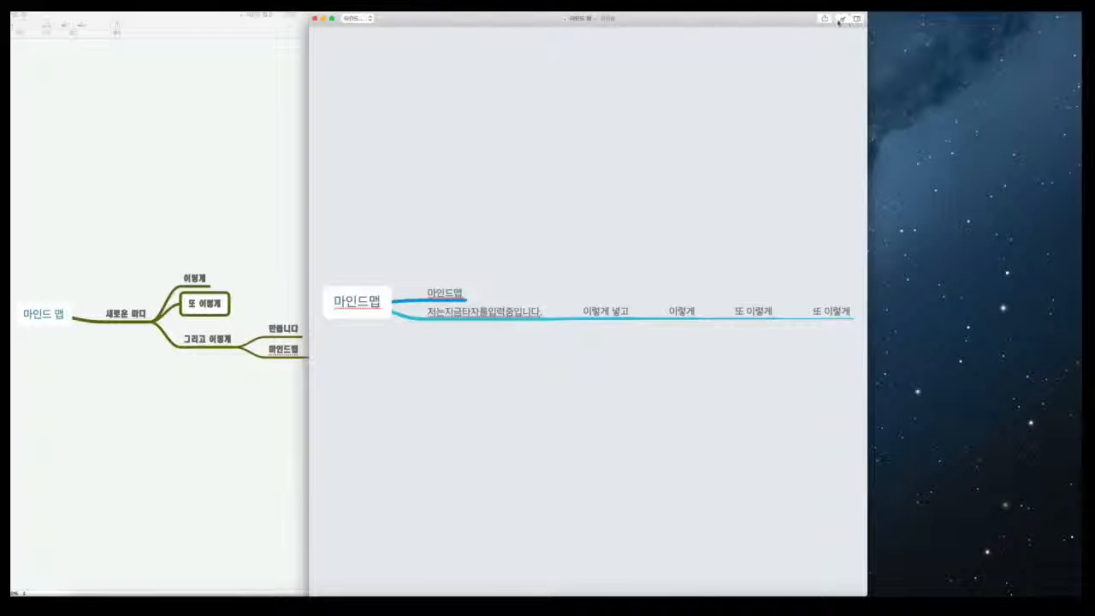
pyautogui.press('super')
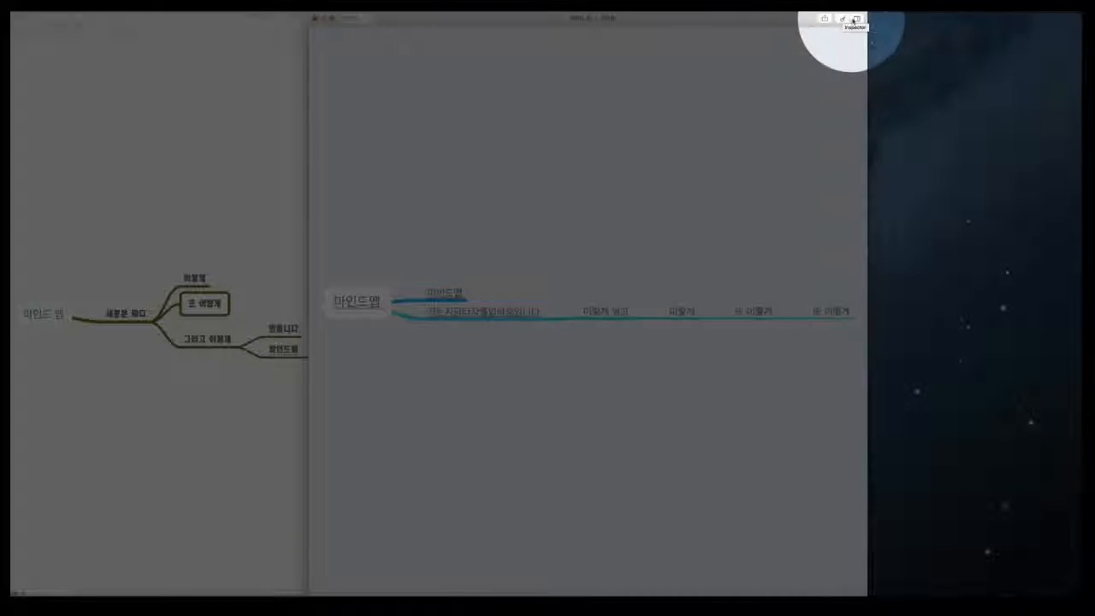
pyautogui.press('super')
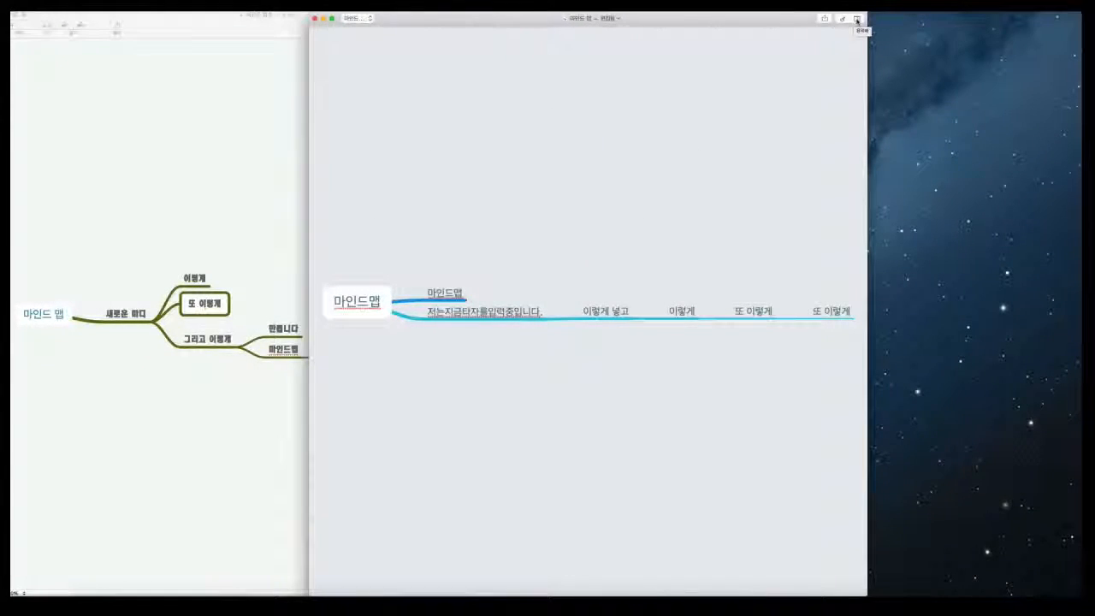
# - Show and hide the outline sidebar twice to view the map's nodes as a hierarchy
pyautogui.click(857, 19)
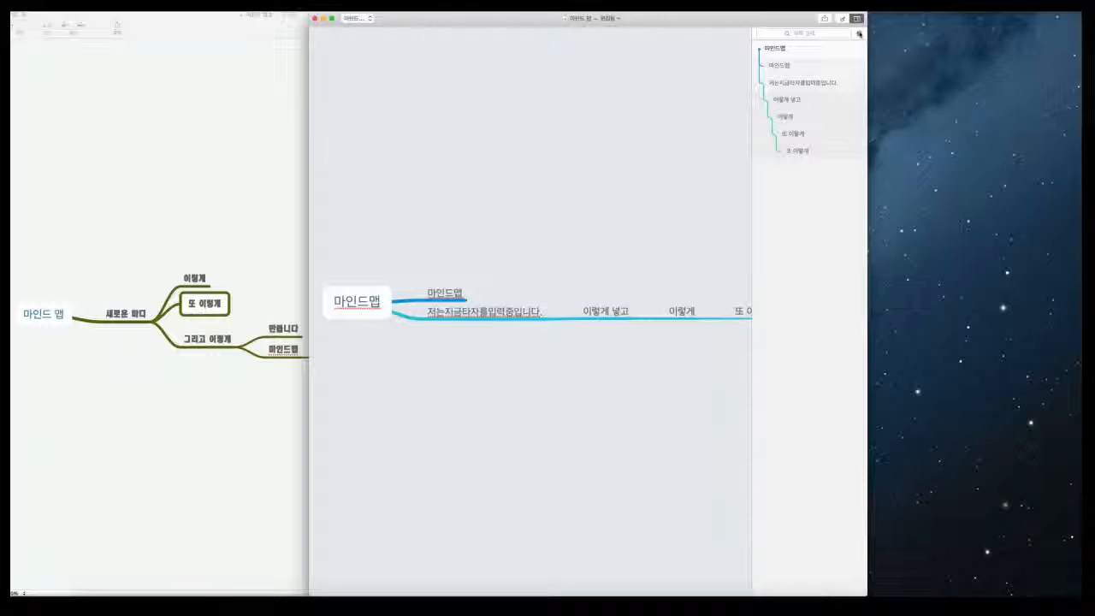
pyautogui.click(857, 19)
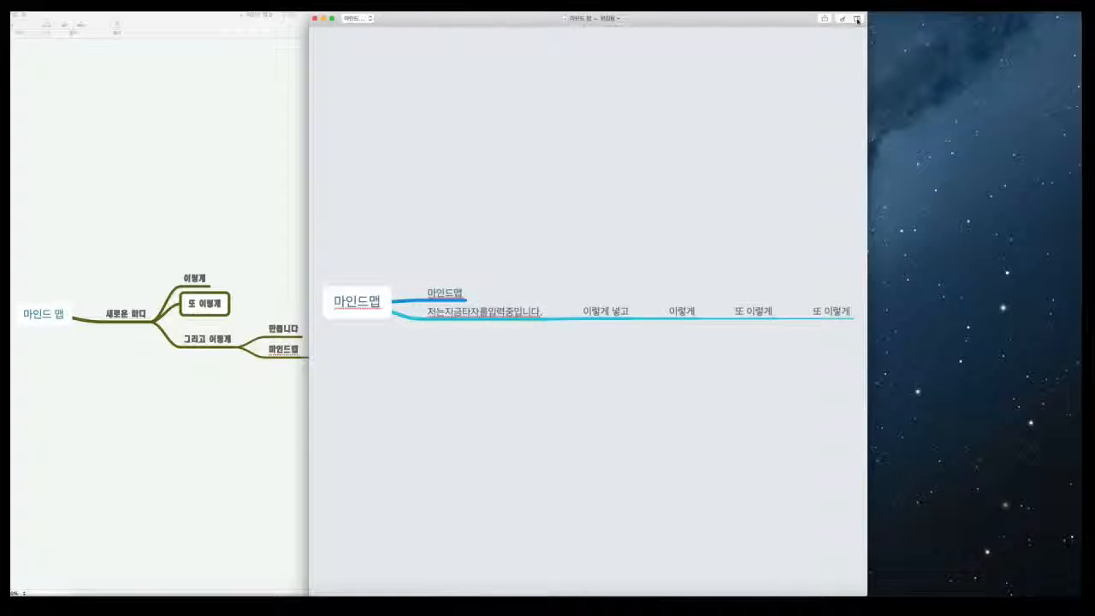
pyautogui.click(856, 18)
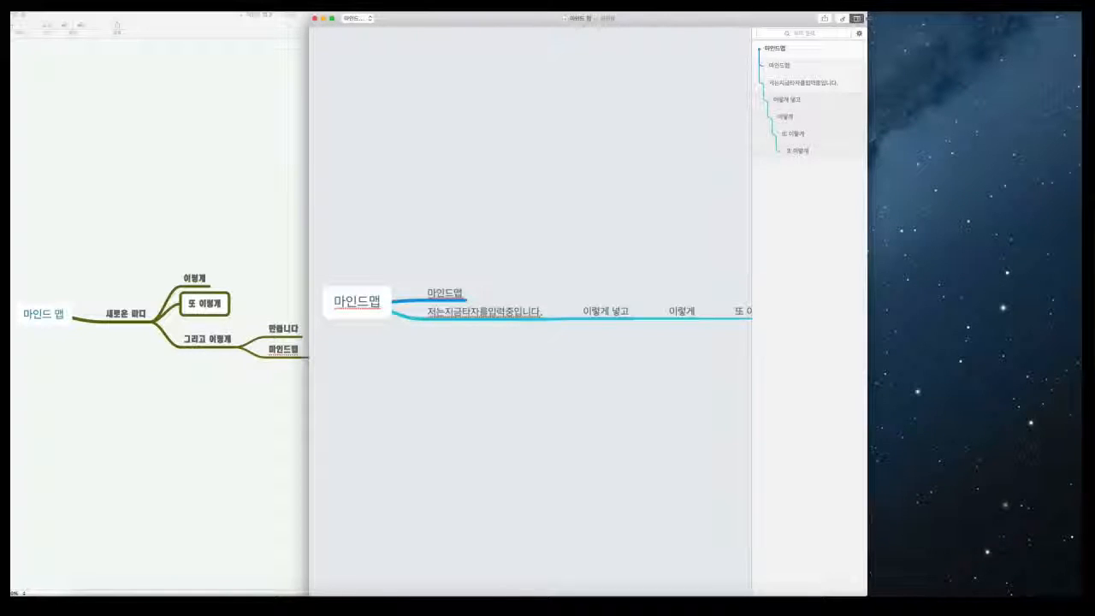
pyautogui.click(856, 18)
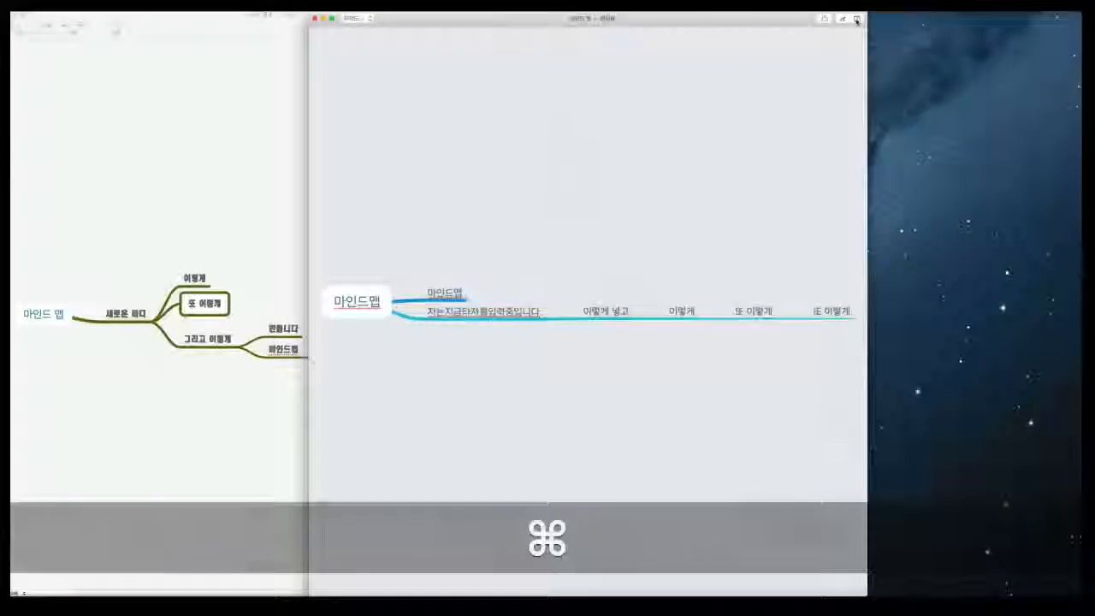
# - Alternate the sidebar between inspector and outline, ending on the inspector's document settings with theme and layout options
pyautogui.press('super+F1')
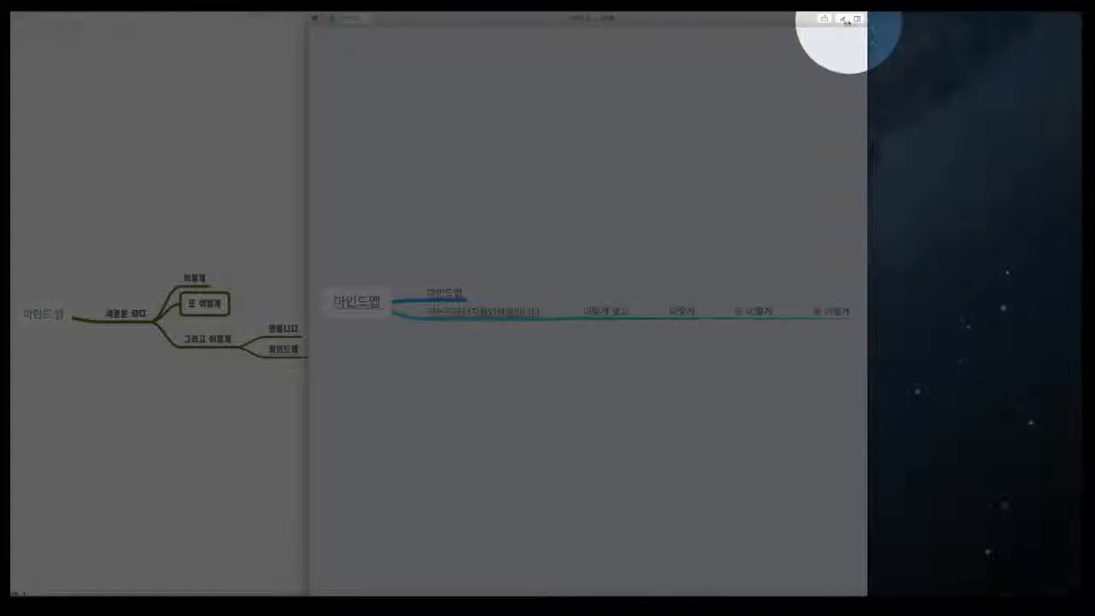
pyautogui.click(842, 19)
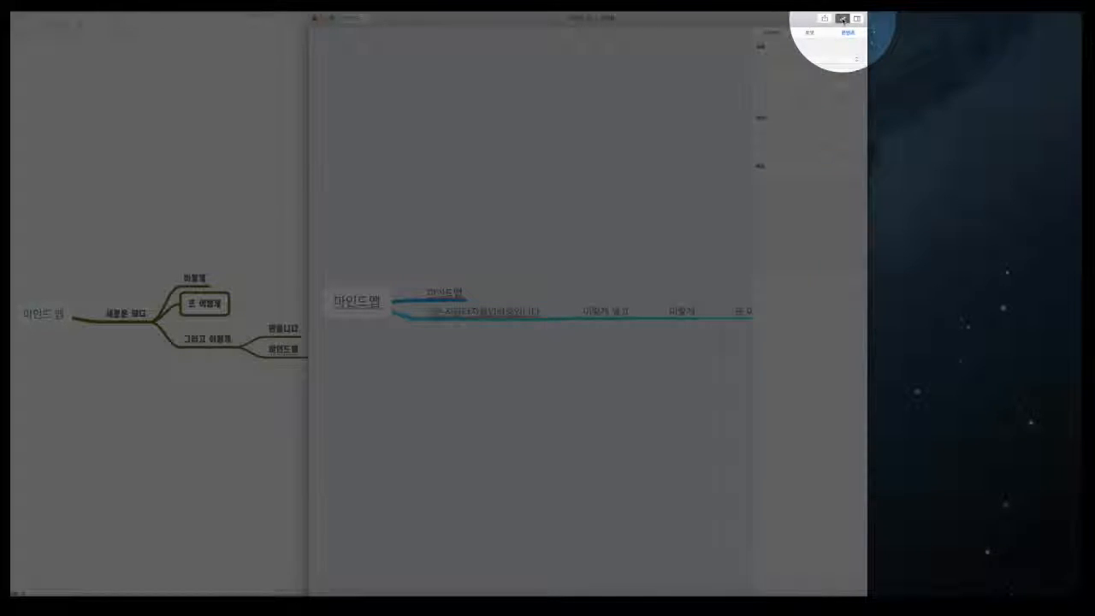
pyautogui.press('super+F1')
pyautogui.click(857, 18)
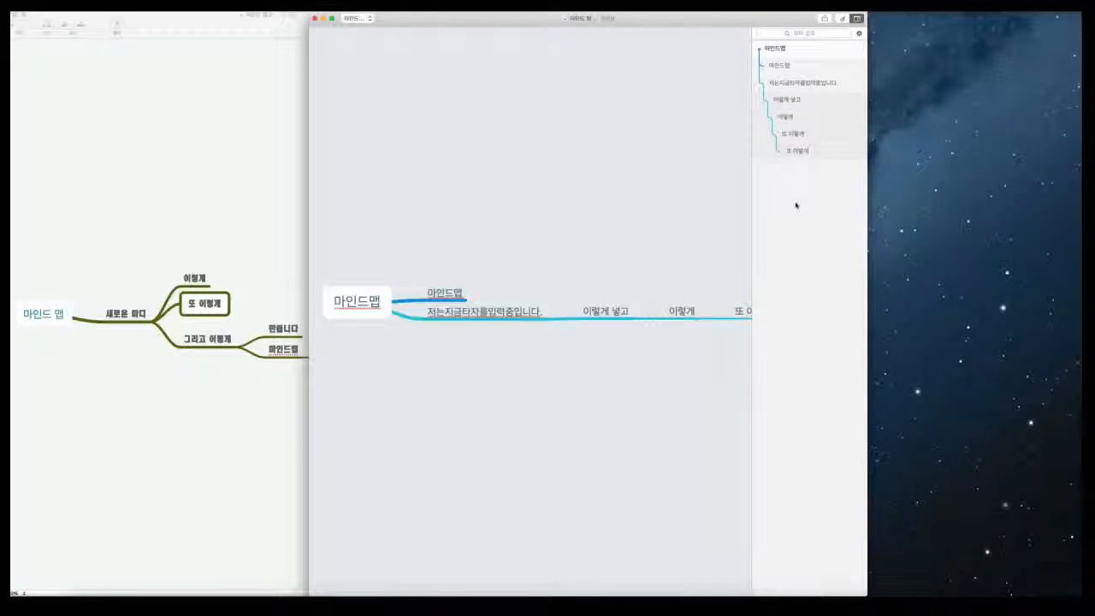
pyautogui.click(842, 18)
pyautogui.click(774, 33)
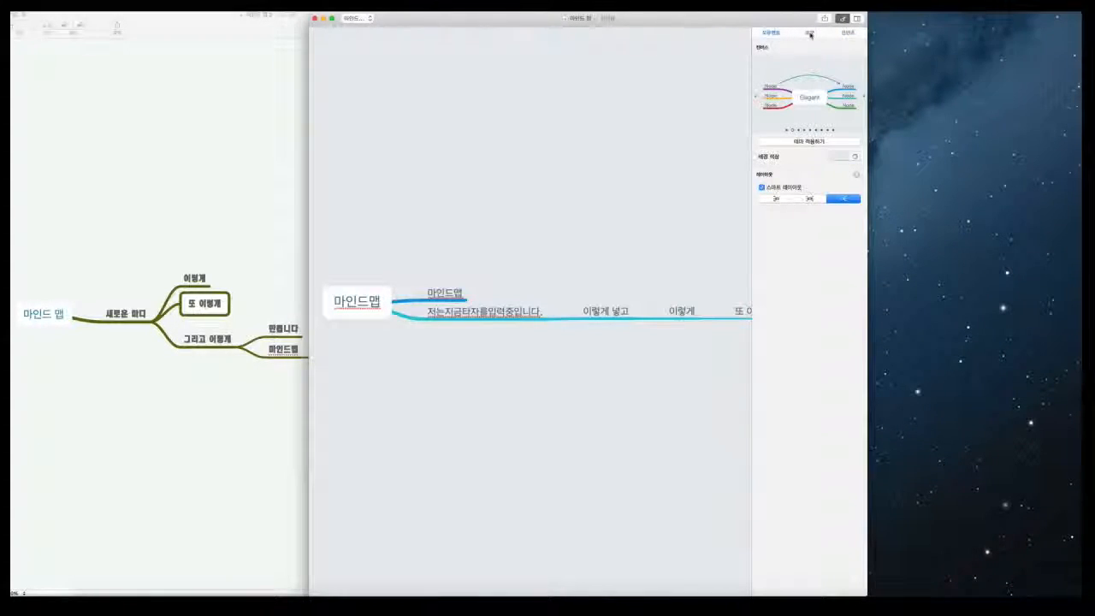
# - Review the inspector's format and content settings, and return to the document settings with the theme previews
pyautogui.click(810, 33)
pyautogui.click(847, 32)
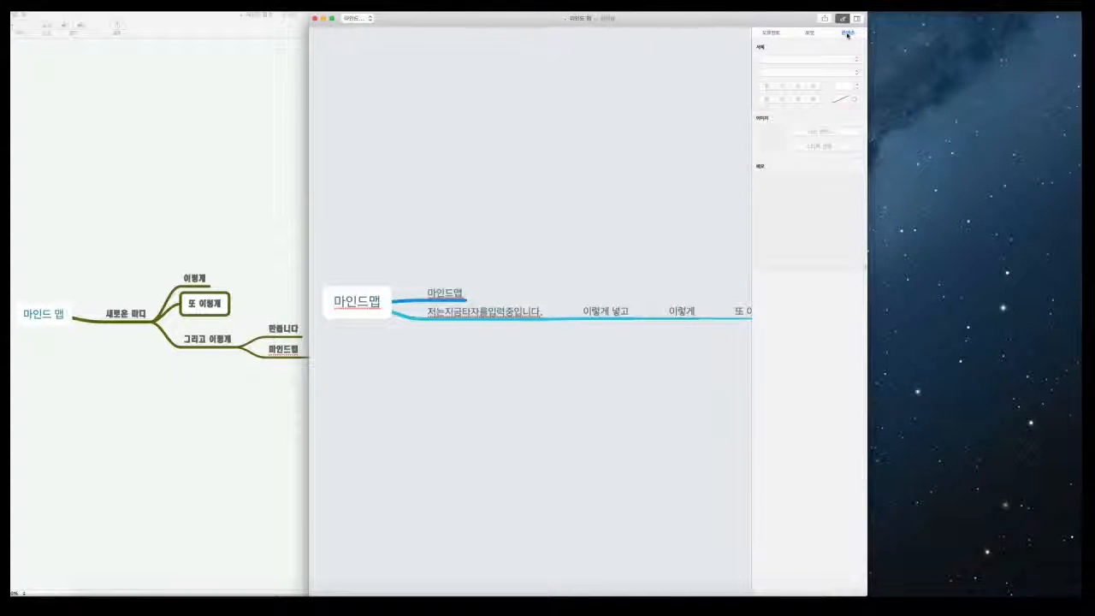
pyautogui.click(773, 32)
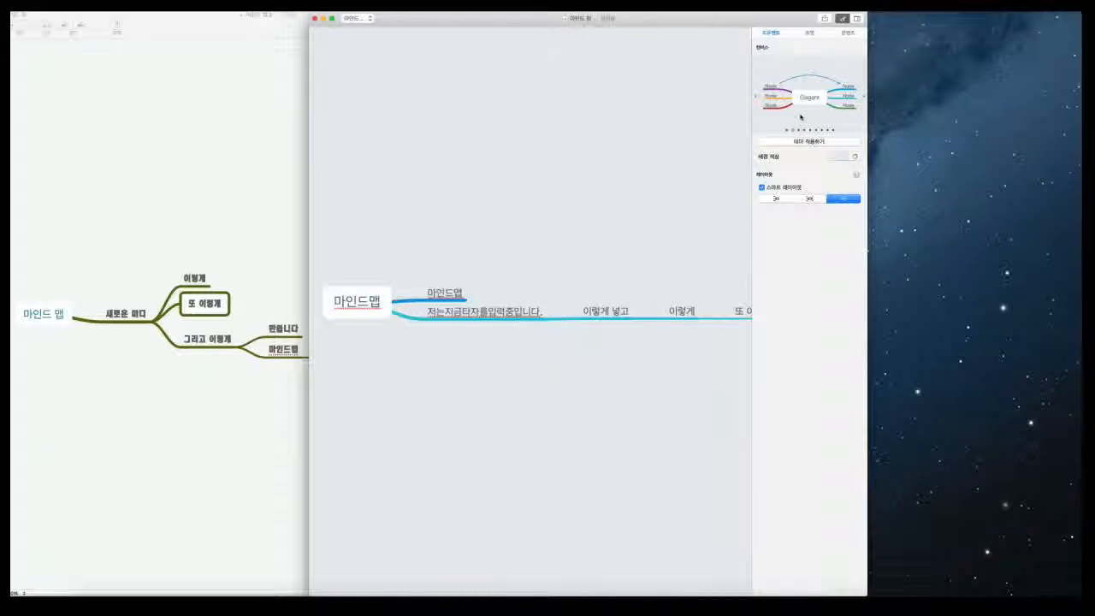
pyautogui.press('super')
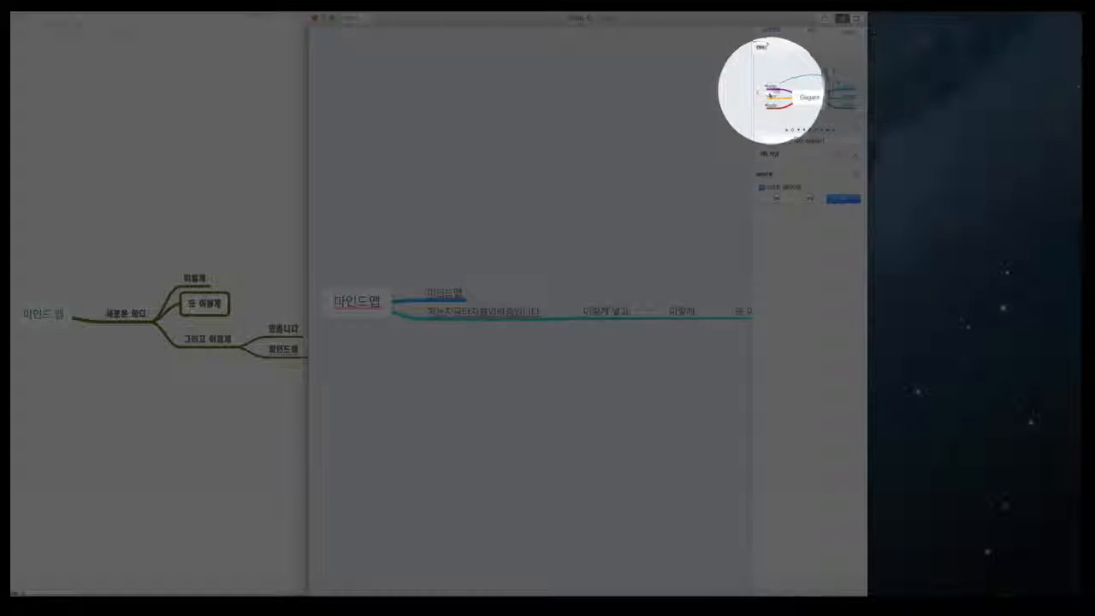
# - Browse the previews of the available canvas themes through to the last one without applying any
pyautogui.click(804, 130)
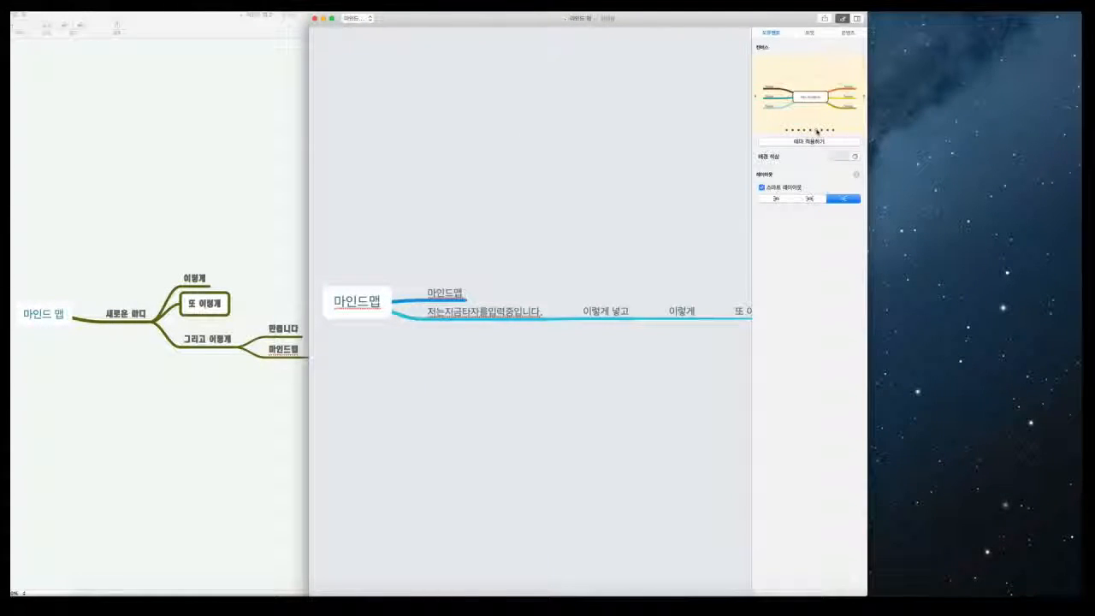
pyautogui.click(823, 130)
pyautogui.click(828, 131)
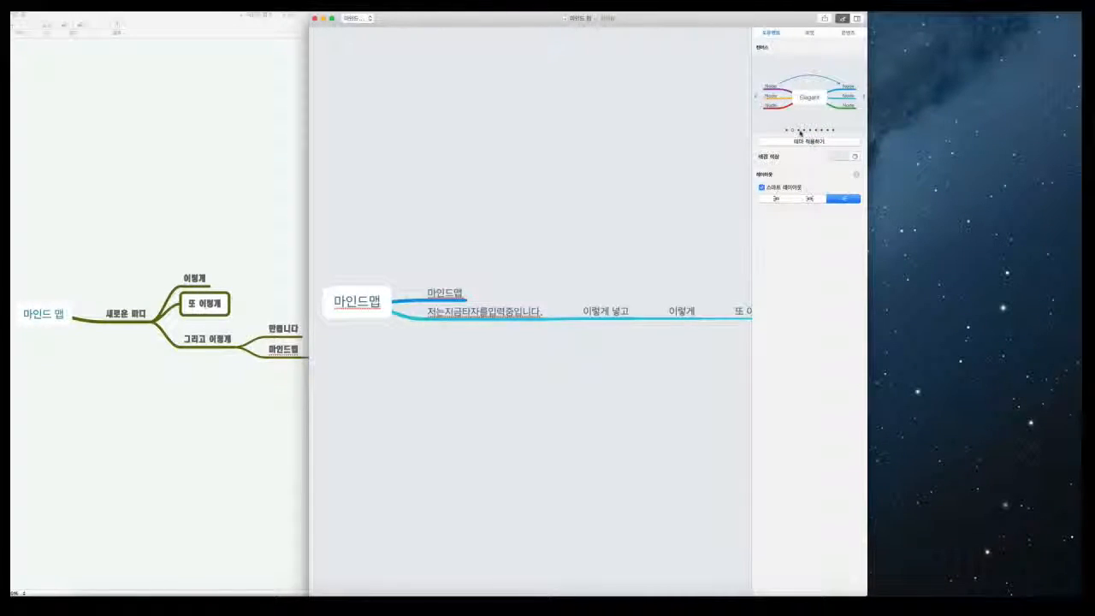
pyautogui.click(798, 130)
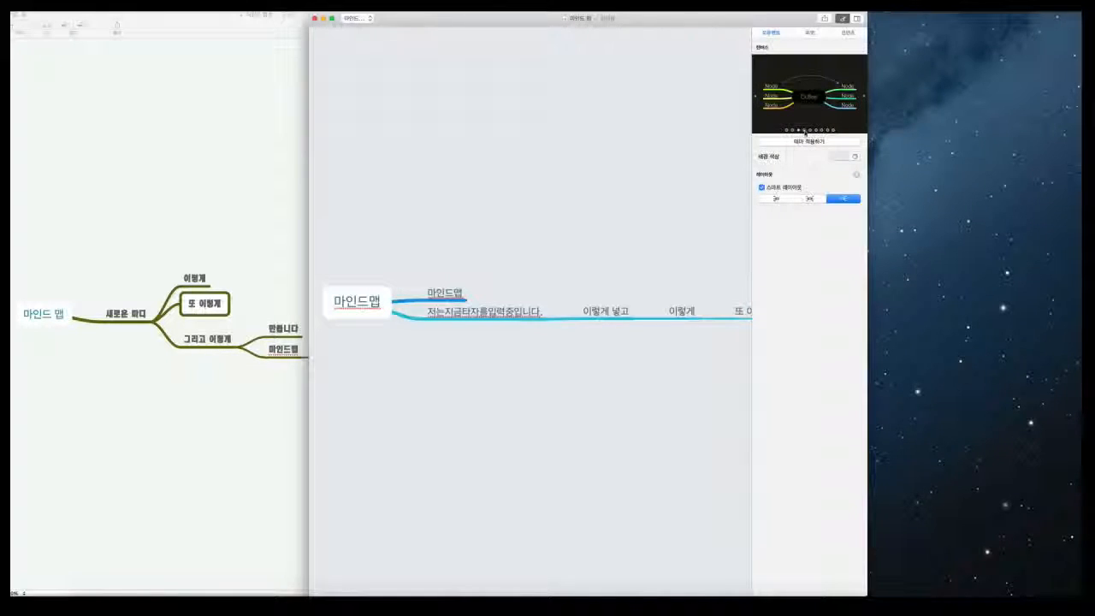
pyautogui.click(805, 131)
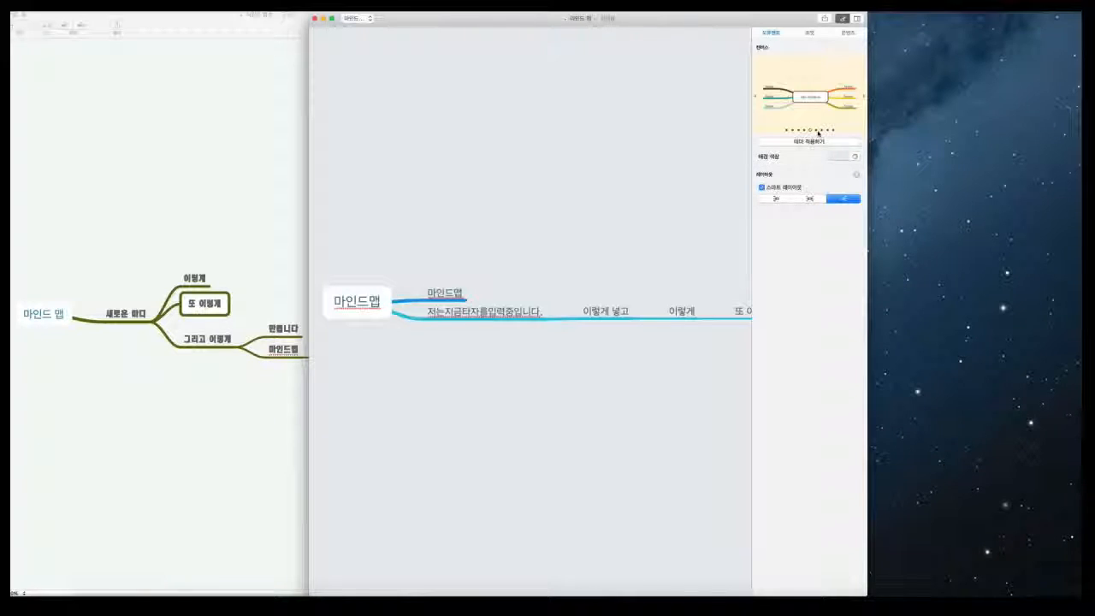
pyautogui.click(821, 131)
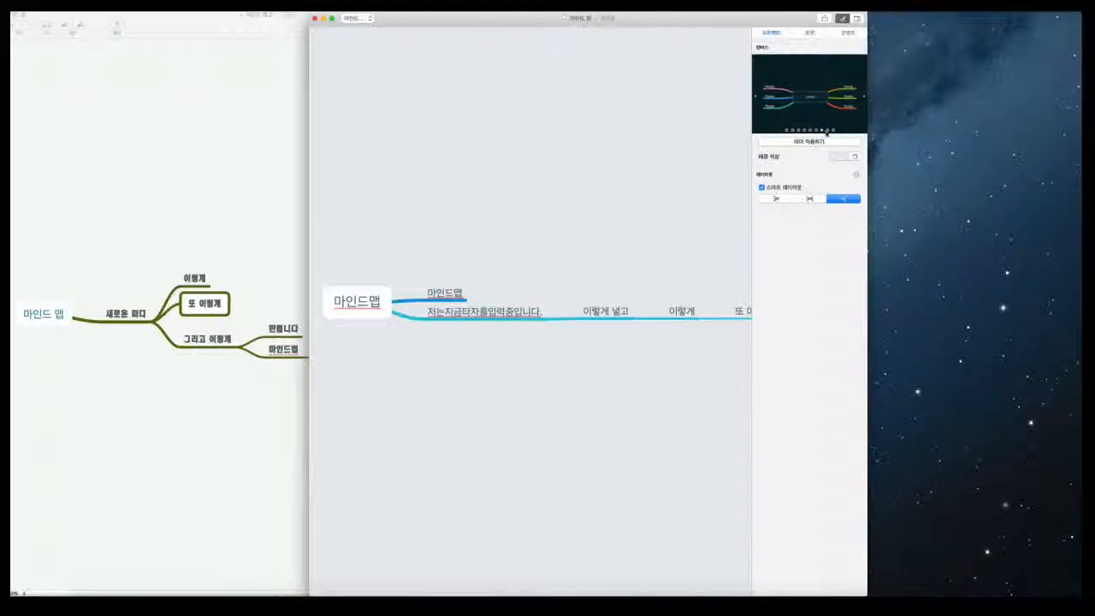
pyautogui.click(829, 131)
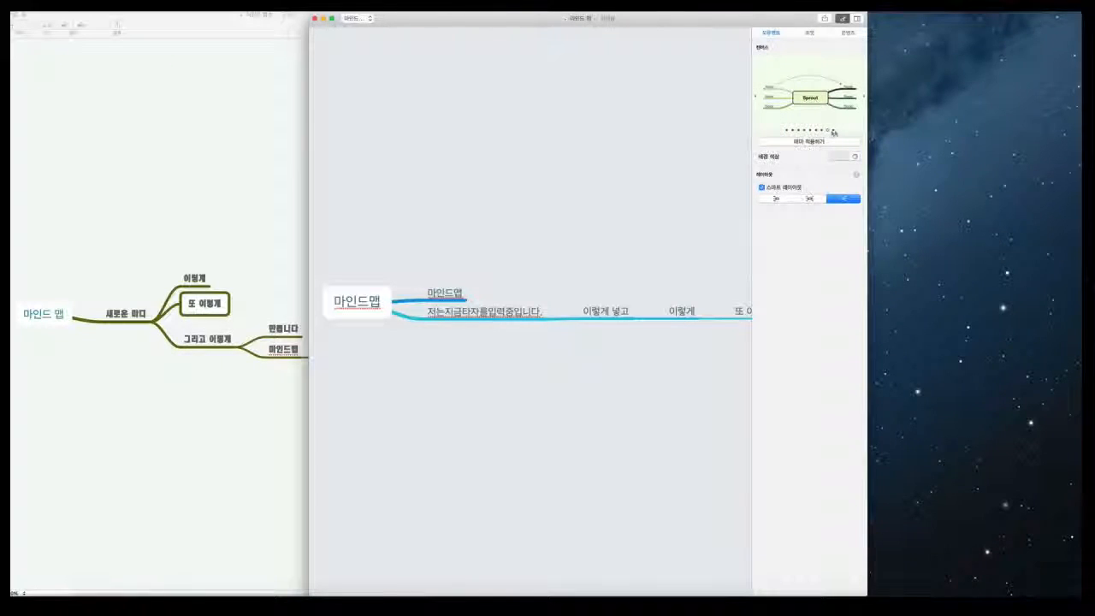
pyautogui.click(834, 130)
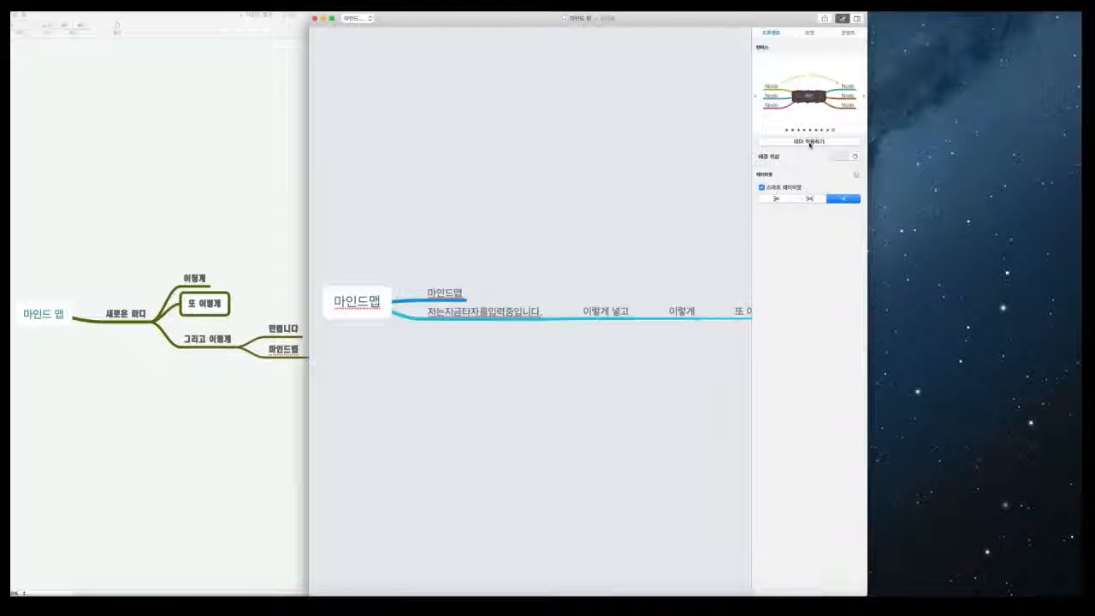
# - Apply the last theme, the Elegant theme, the black third theme and the fourth theme to the map in turn
pyautogui.click(809, 142)
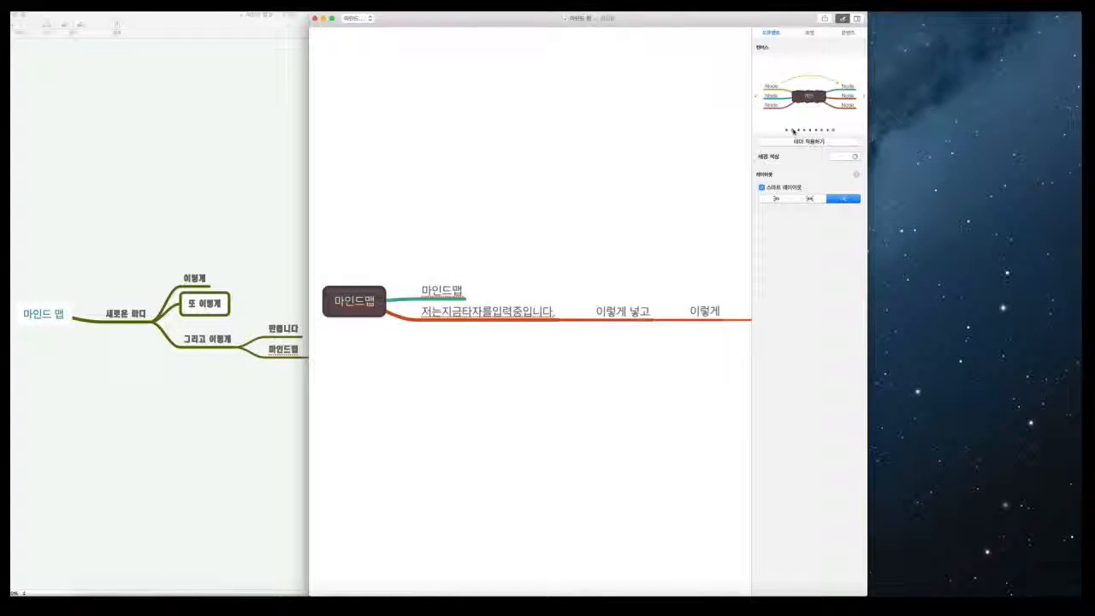
pyautogui.click(793, 131)
pyautogui.click(808, 143)
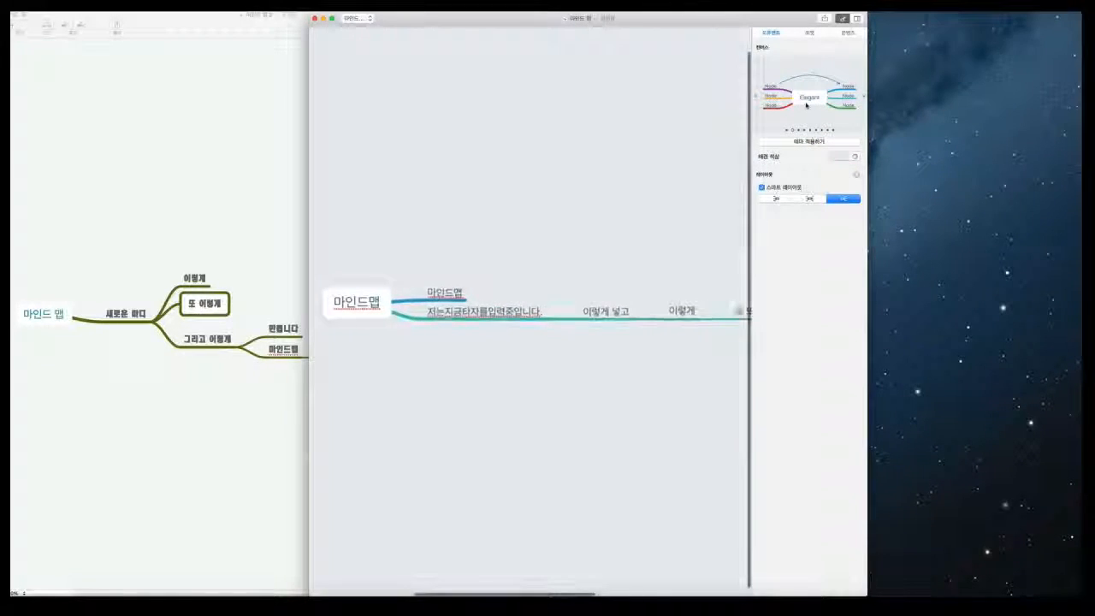
pyautogui.click(798, 130)
pyautogui.click(808, 142)
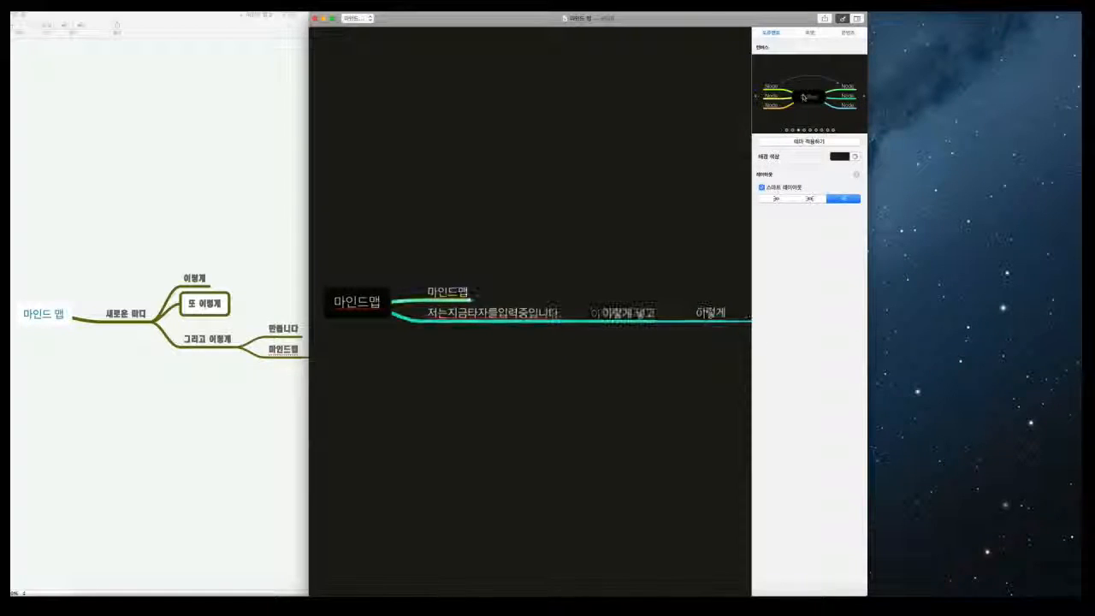
pyautogui.click(803, 130)
pyautogui.click(809, 142)
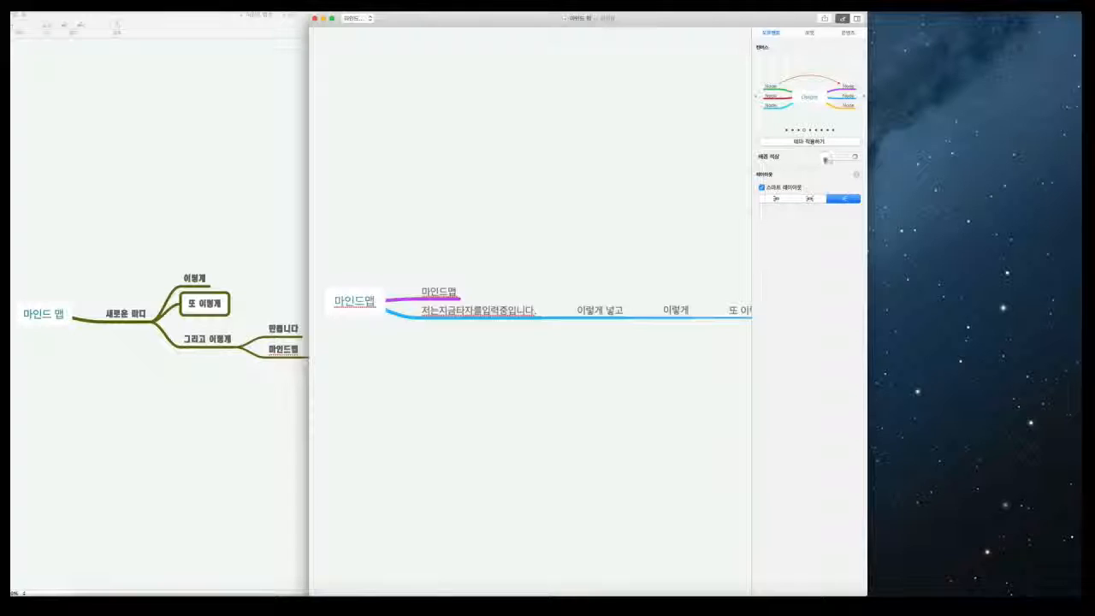
# - Change the canvas background colour to light grey, a darker grey and finally a custom green
pyautogui.click(847, 157)
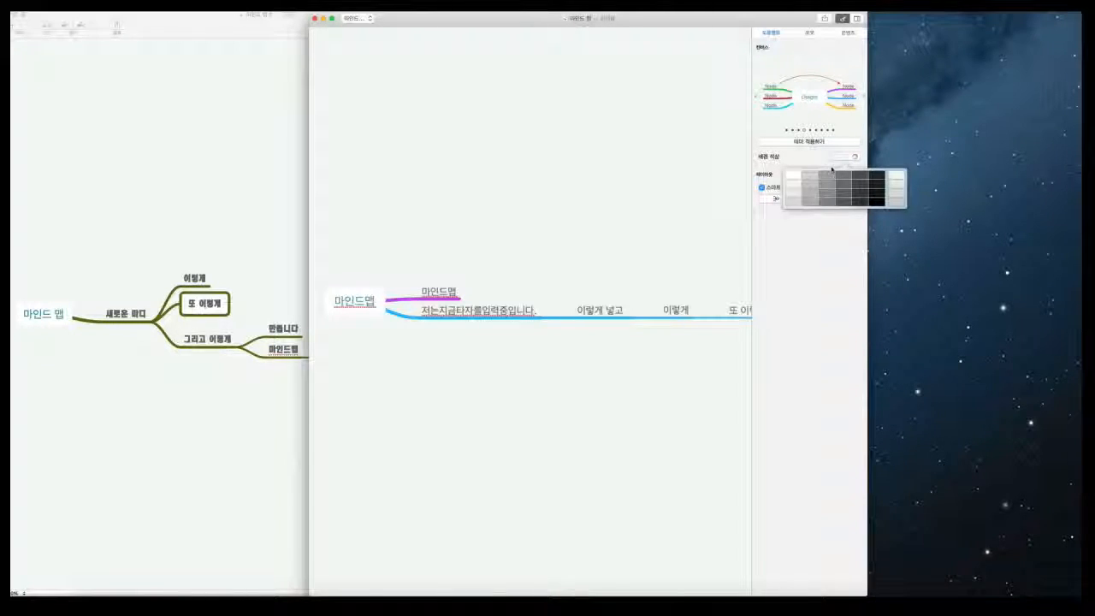
pyautogui.click(895, 199)
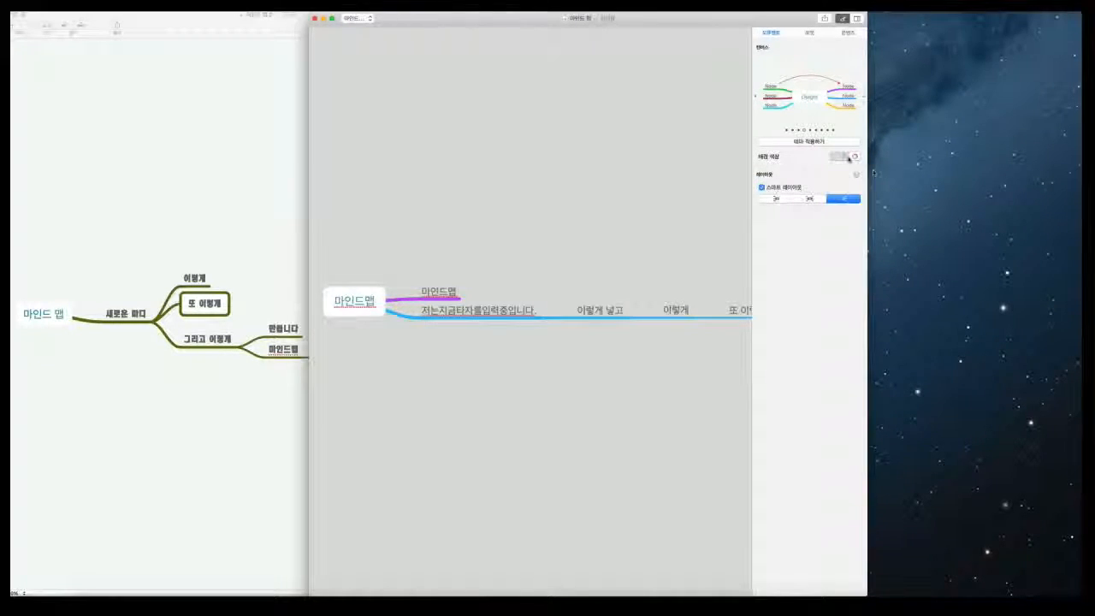
pyautogui.click(846, 157)
pyautogui.click(833, 192)
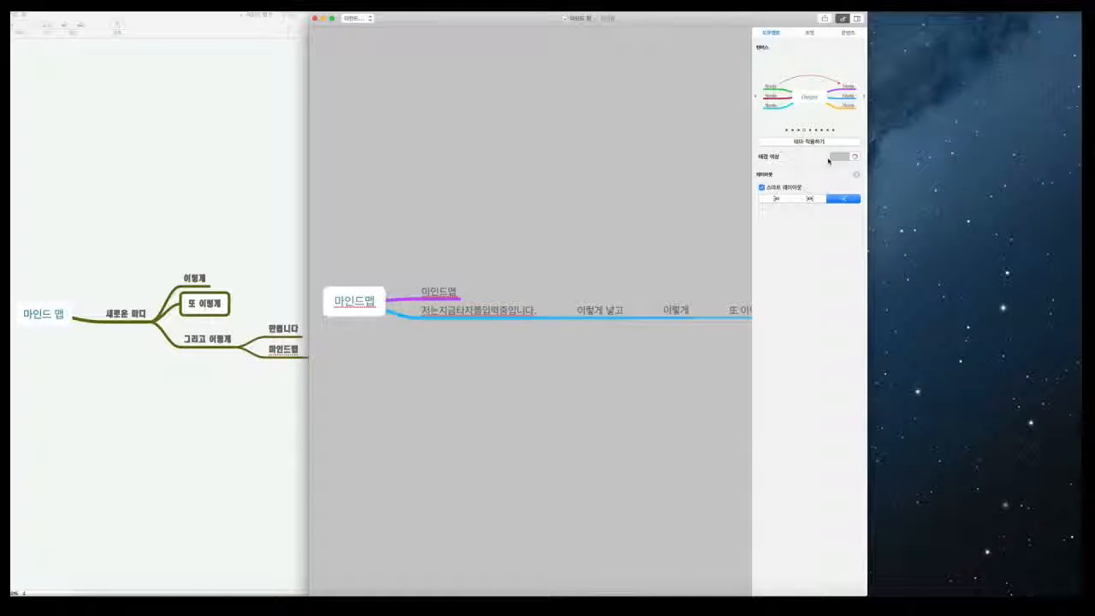
pyautogui.click(855, 158)
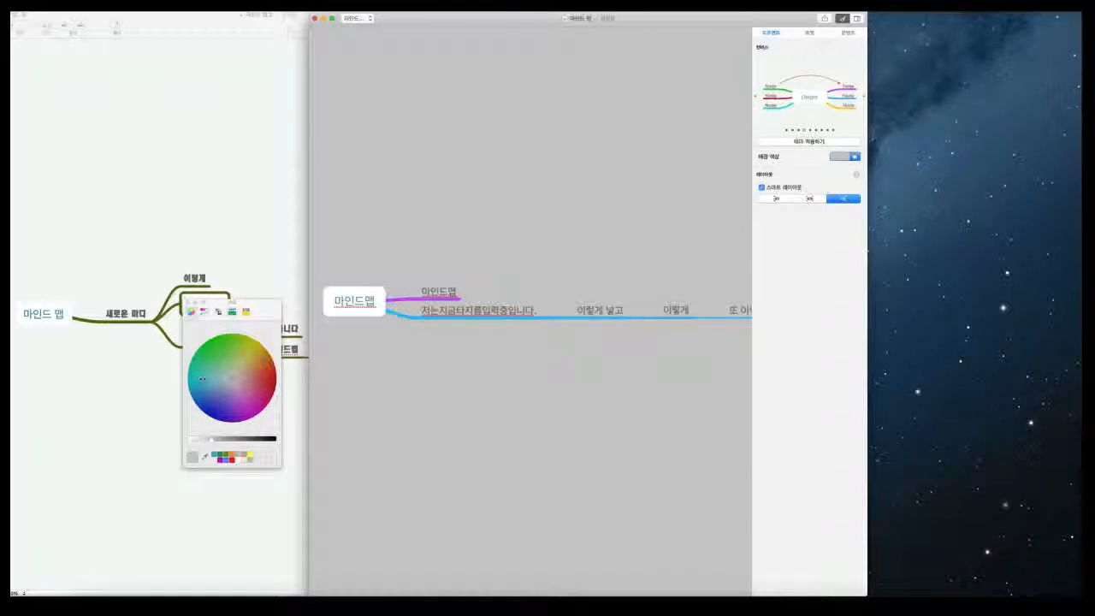
pyautogui.click(219, 344)
pyautogui.click(189, 304)
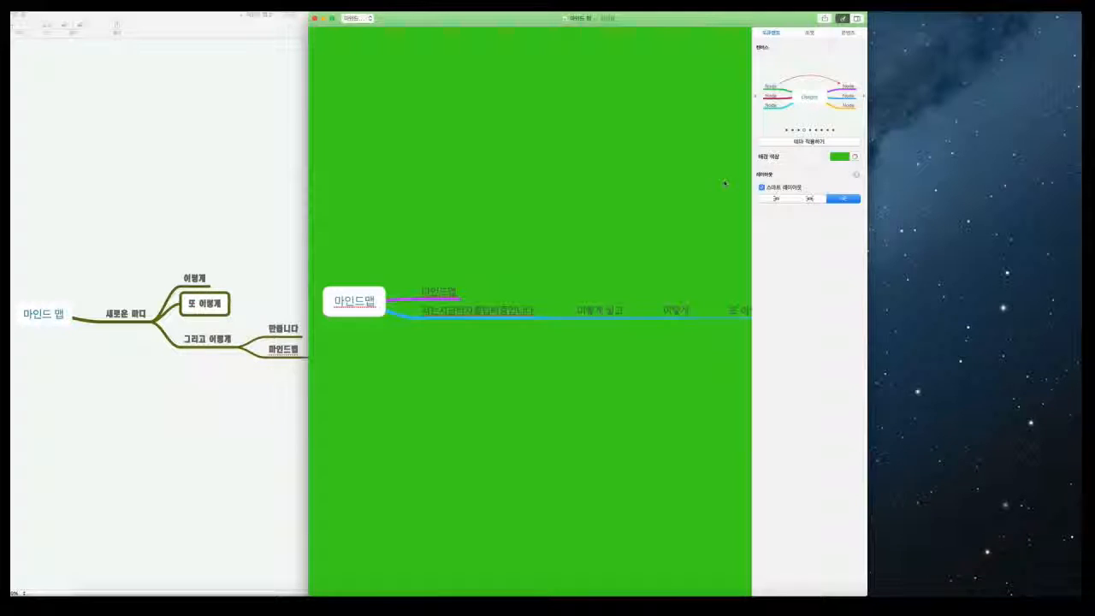
# - Restore the theme's own background by reapplying the fourth theme, and apply the fifth theme with the cream background
pyautogui.doubleClick(809, 100)
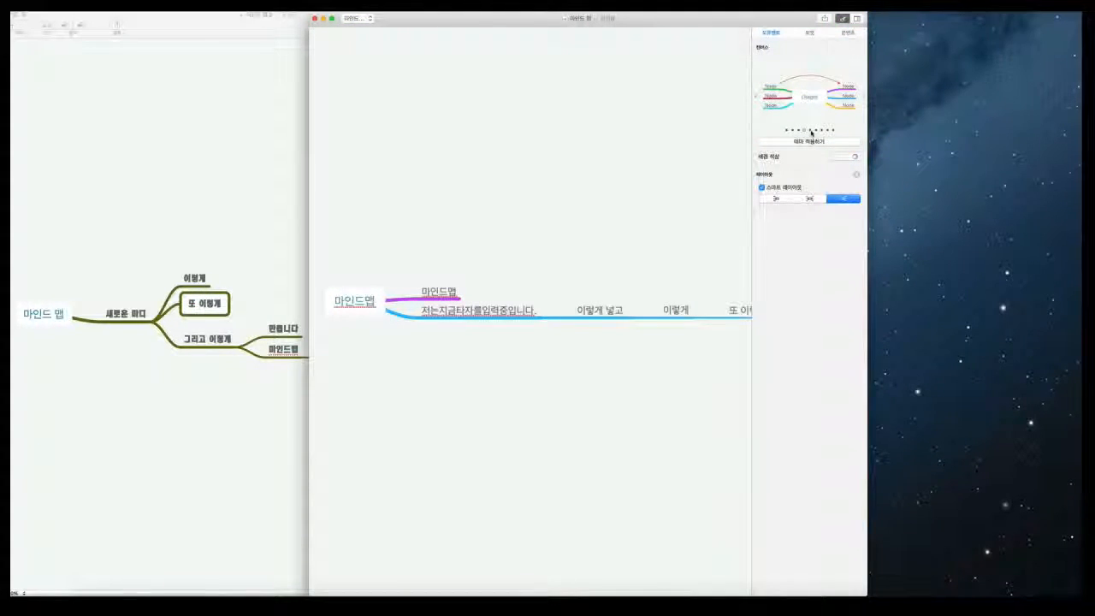
pyautogui.click(811, 131)
pyautogui.doubleClick(818, 103)
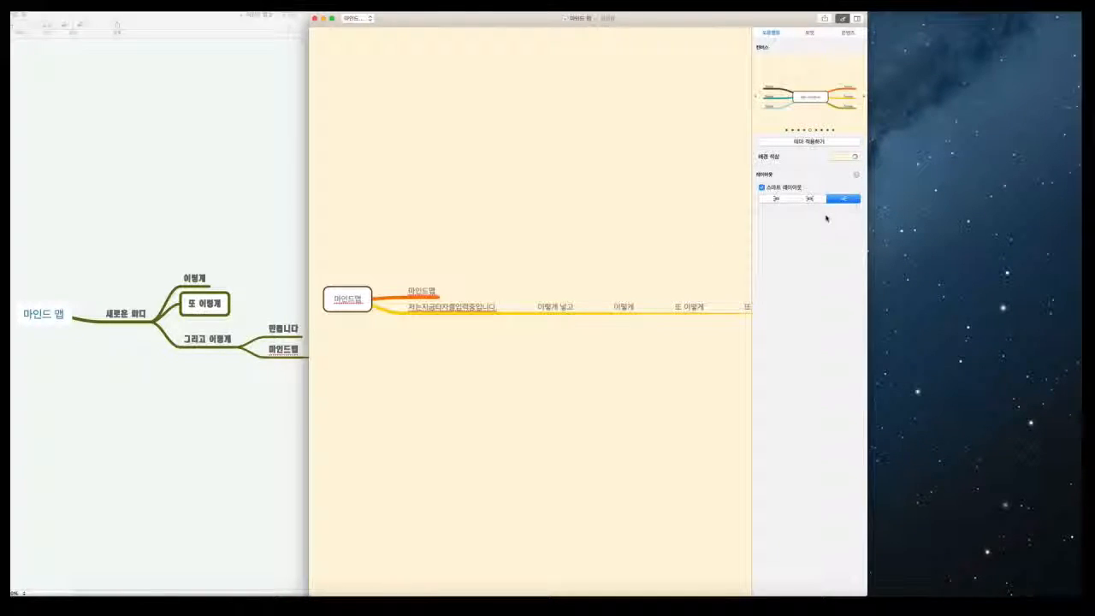
# - Try the left-only layout, settle on the two-sided layout, and move the central node toward the middle of the canvas
pyautogui.click(806, 199)
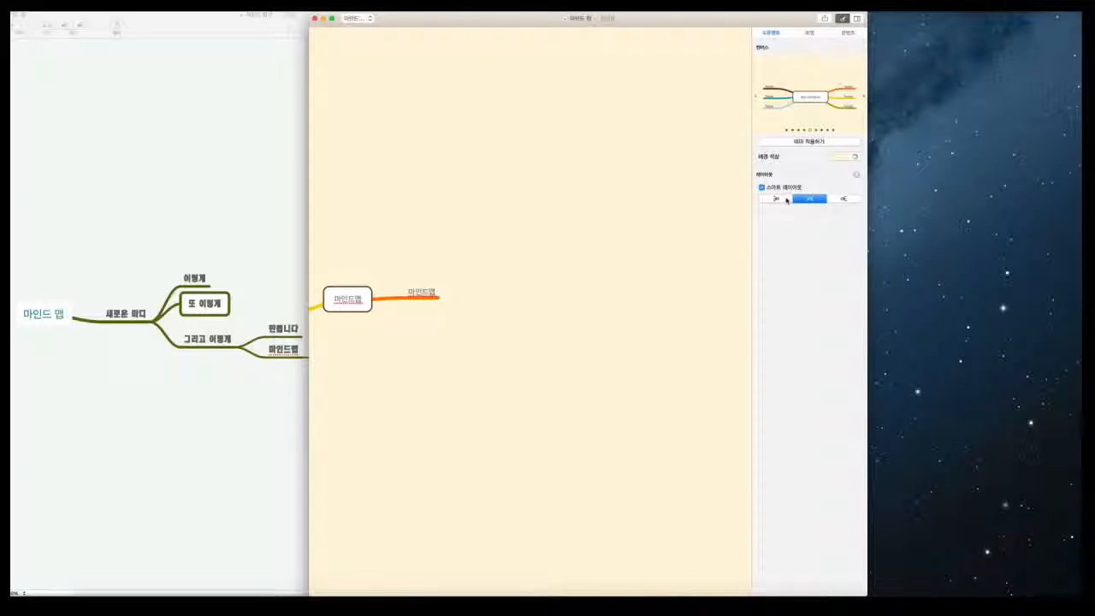
pyautogui.click(779, 200)
pyautogui.click(809, 199)
pyautogui.moveTo(361, 302); pyautogui.dragTo(549, 276)
# - Switch to MindNode Pro, reposition its map, and add nine default child nodes to the central 마인드 맵 topic
pyautogui.moveTo(70, 294); pyautogui.dragTo(114, 189)
pyautogui.click(128, 211)
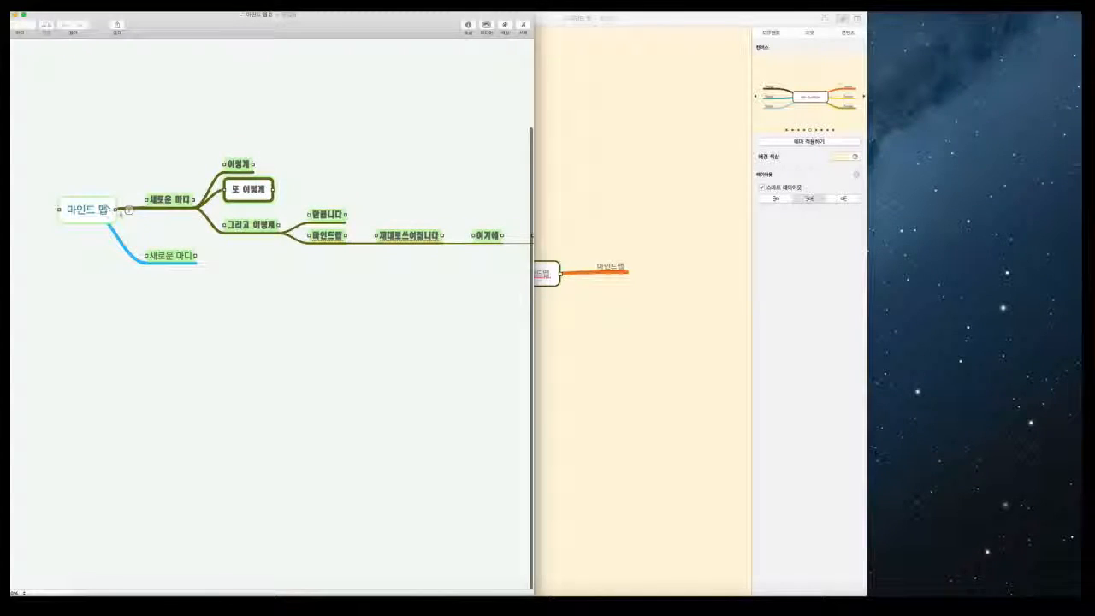
pyautogui.click(120, 215)
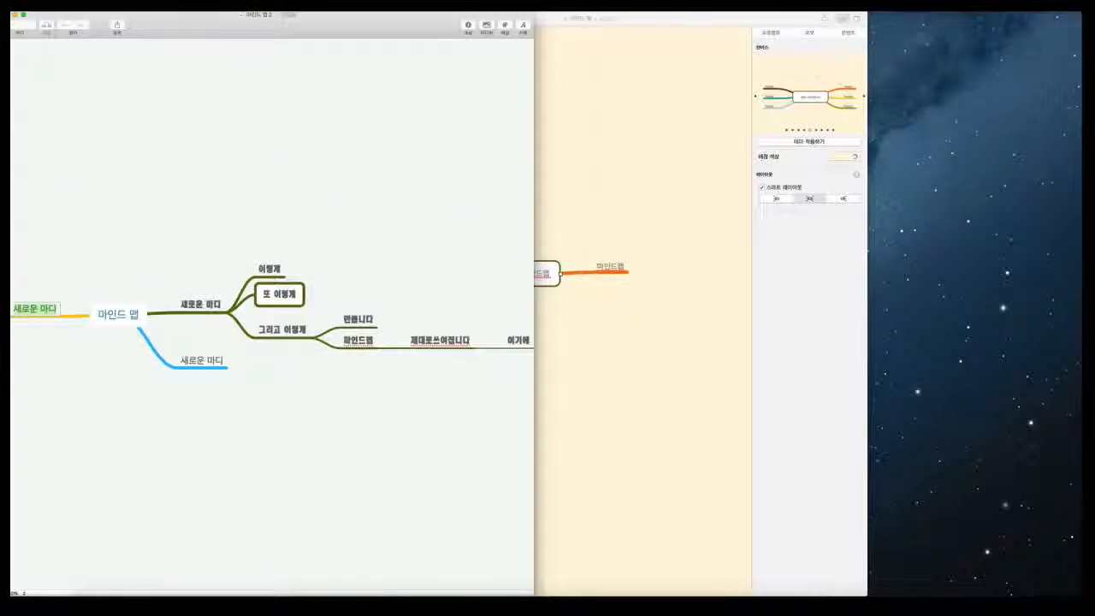
pyautogui.click(159, 315)
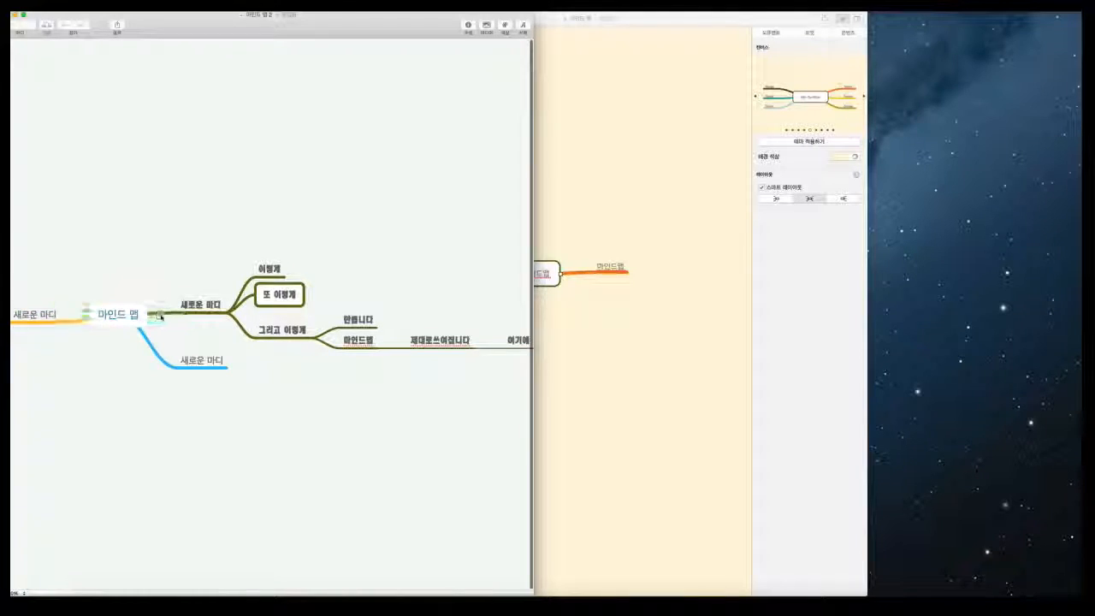
pyautogui.click(159, 316)
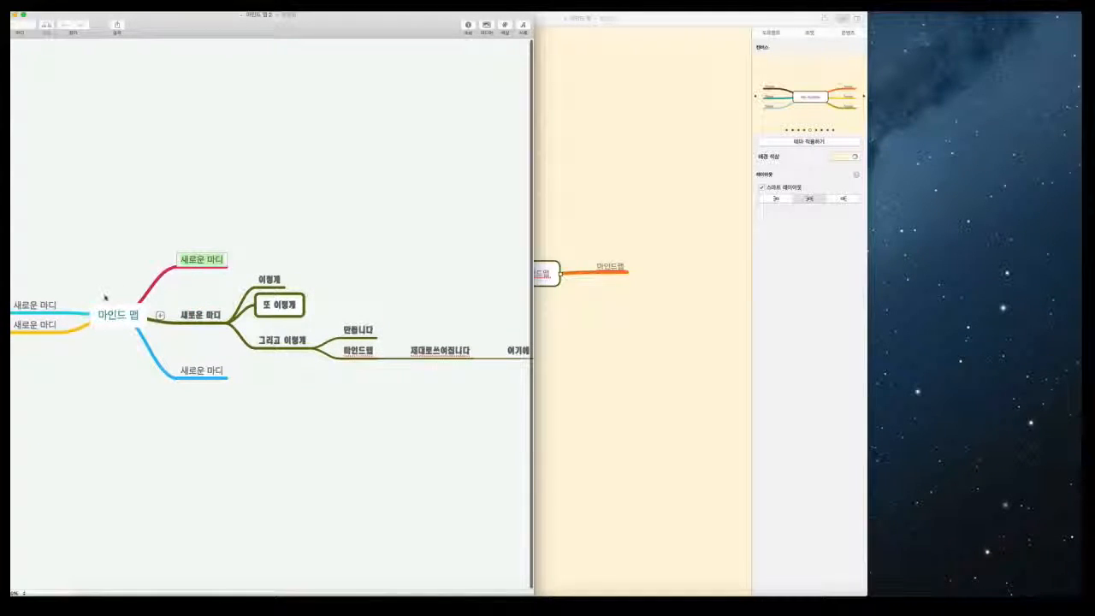
pyautogui.click(159, 316)
pyautogui.click(159, 316)
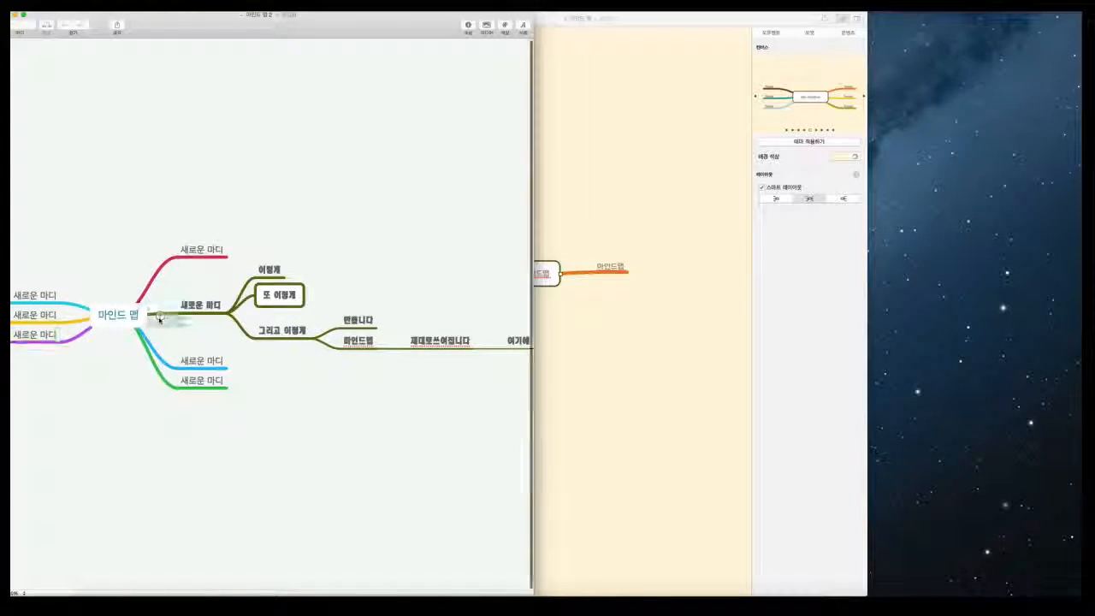
pyautogui.click(159, 316)
pyautogui.click(160, 316)
pyautogui.click(159, 315)
# - Switch back to MindNode 2, look along the map's long left branch, and select the central 마인드맵 node
pyautogui.click(642, 358)
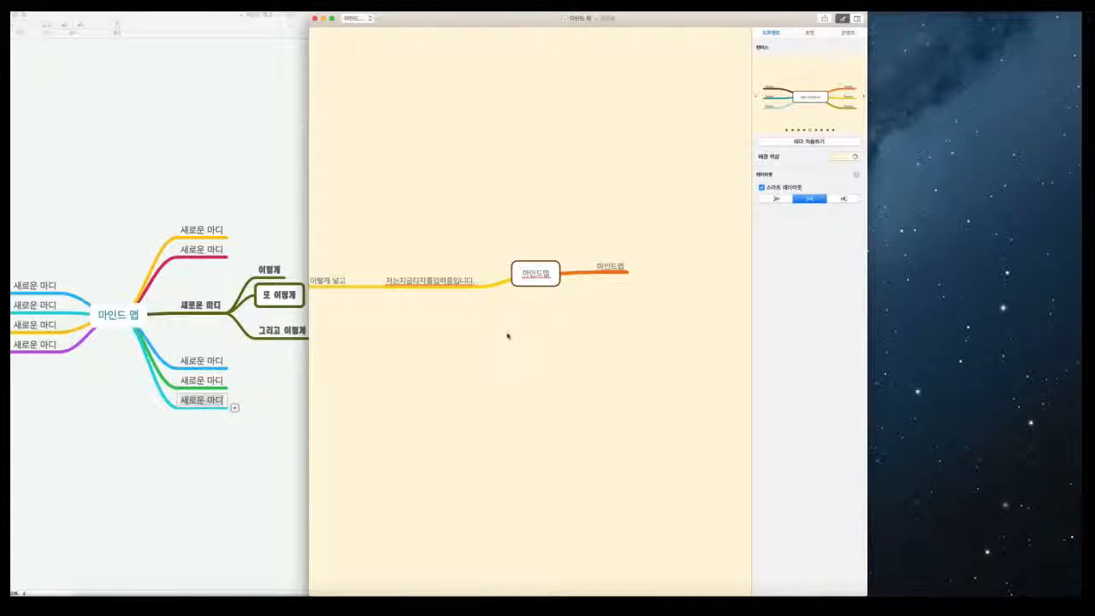
pyautogui.hscroll(-8, 507, 337)
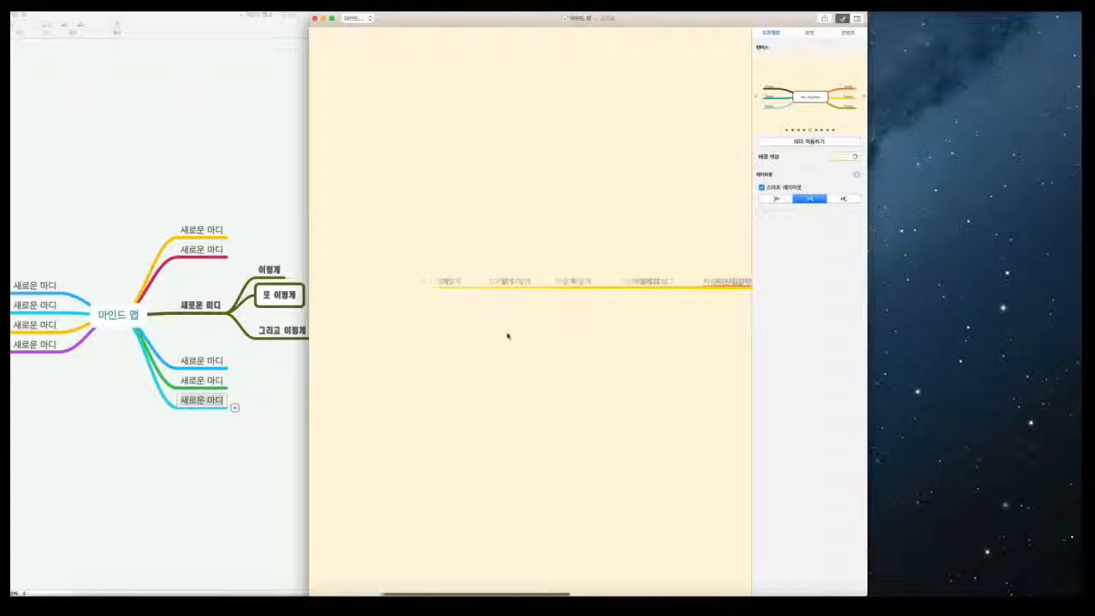
pyautogui.hscroll(6, 507, 336)
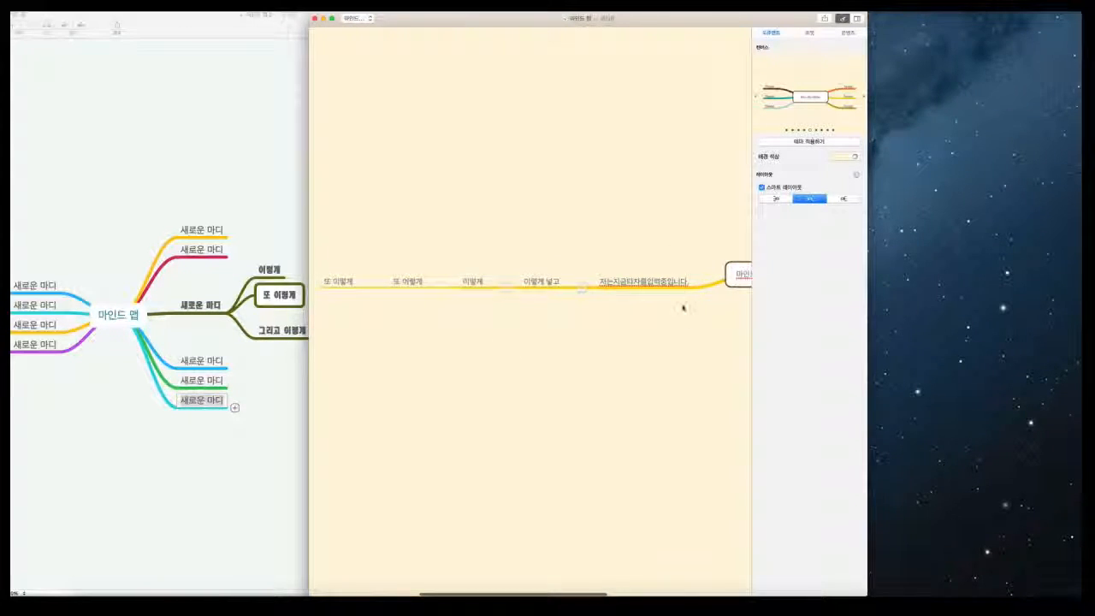
pyautogui.click(627, 276)
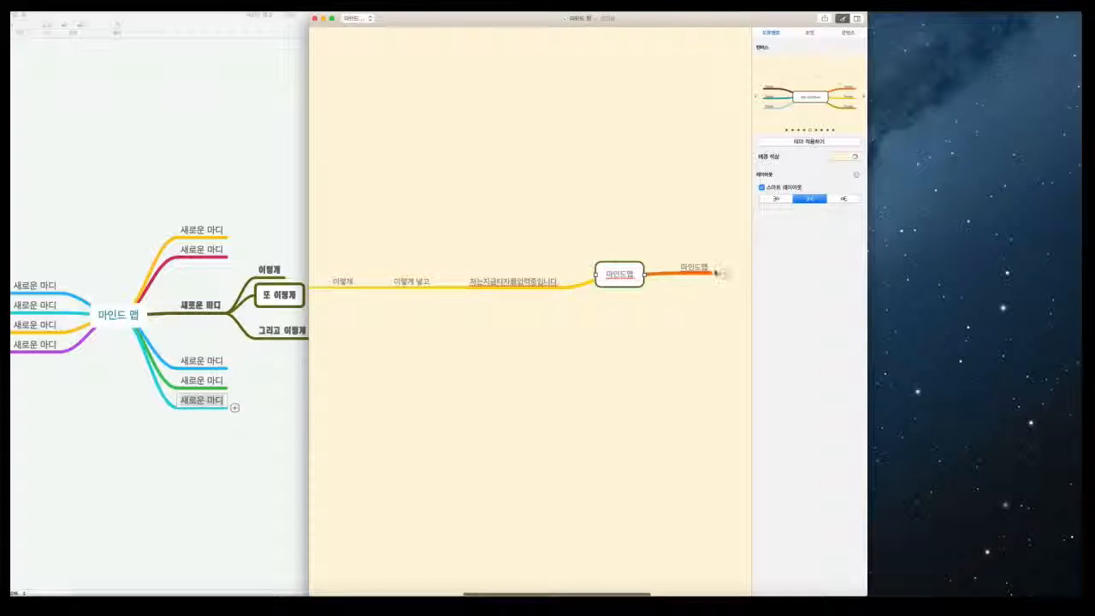
# - In MindNode Pro, move the child nodes on the left of the central topic over to its right side
pyautogui.click(105, 403)
pyautogui.moveTo(45, 294); pyautogui.dragTo(224, 462)
pyautogui.moveTo(37, 301); pyautogui.dragTo(309, 466)
# - Return to MindNode 2, switch the layout to left-only and set it back to two-sided
pyautogui.click(731, 363)
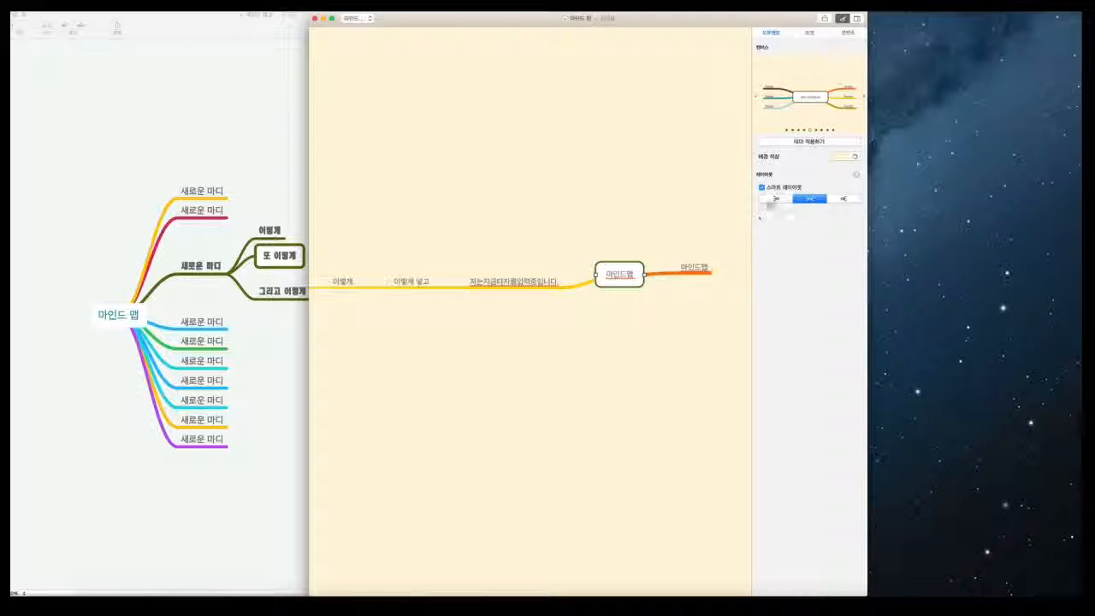
pyautogui.click(774, 199)
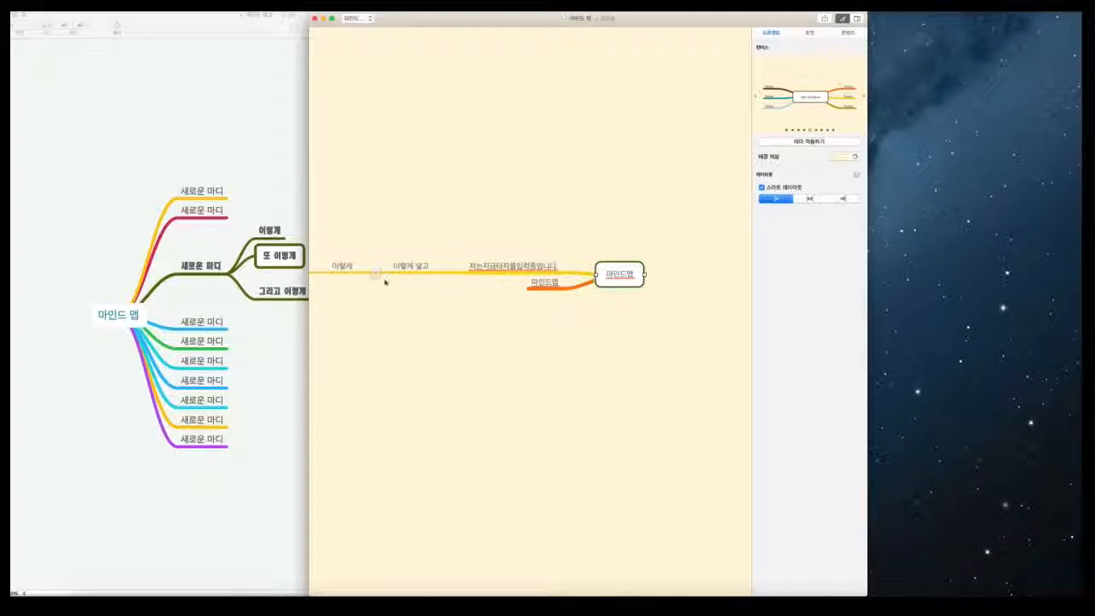
pyautogui.click(823, 199)
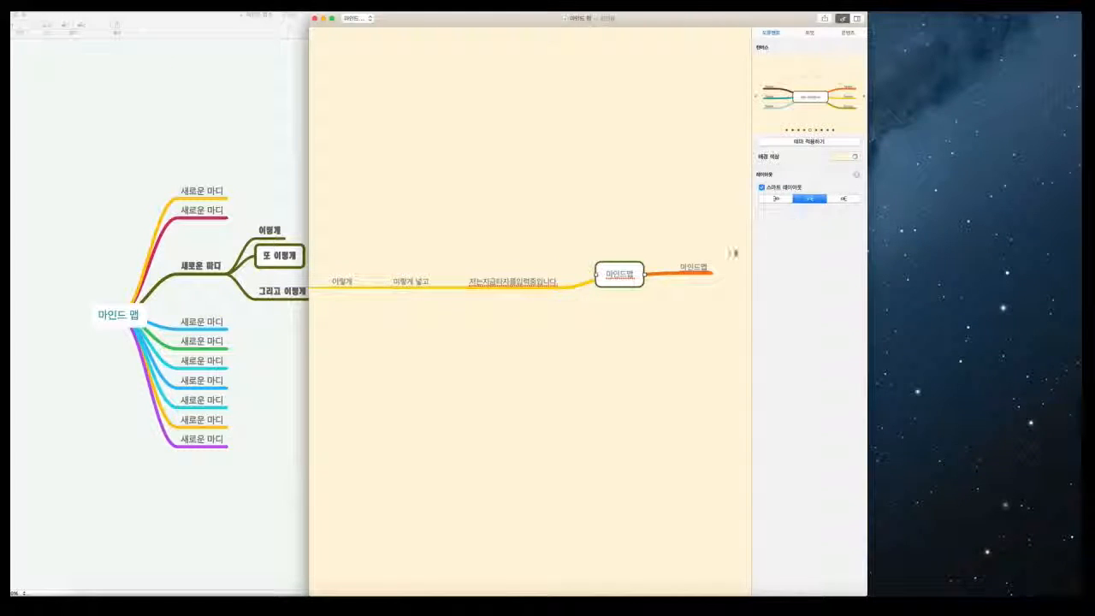
# - Add seven blank child nodes to the central 마인드맵 node in the two-sided layout
pyautogui.click(656, 275)
pyautogui.click(656, 275)
pyautogui.click(656, 276)
pyautogui.click(657, 275)
pyautogui.click(657, 276)
pyautogui.click(657, 275)
pyautogui.click(657, 276)
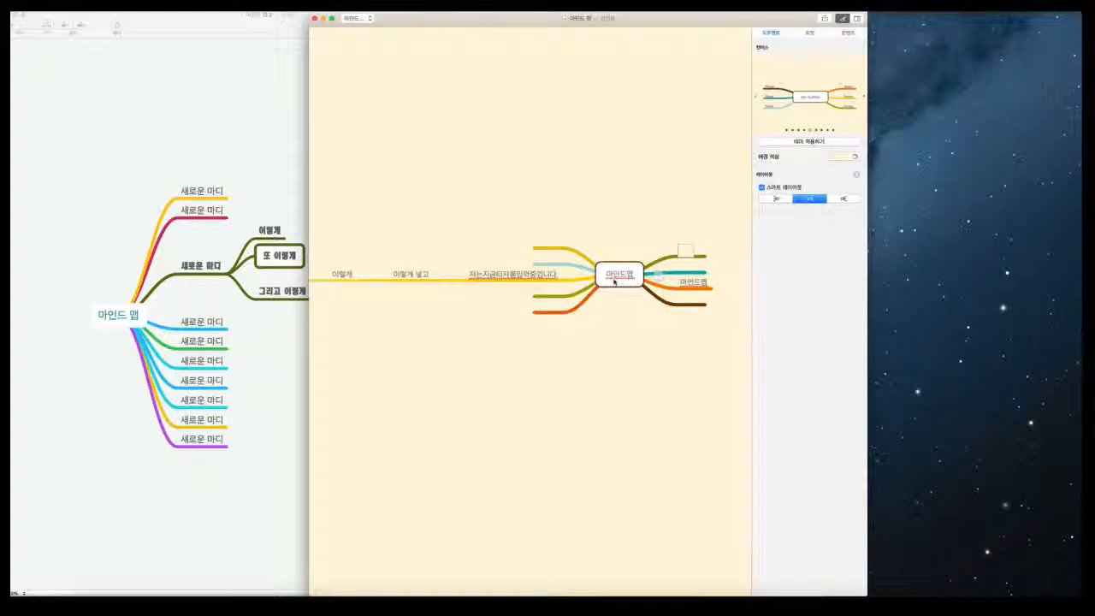
# - Set the layout to right-only with the central 마인드맵 node moved far left, and reorder the top child nodes so the teal branch comes first
pyautogui.click(841, 199)
pyautogui.moveTo(619, 278); pyautogui.dragTo(402, 243)
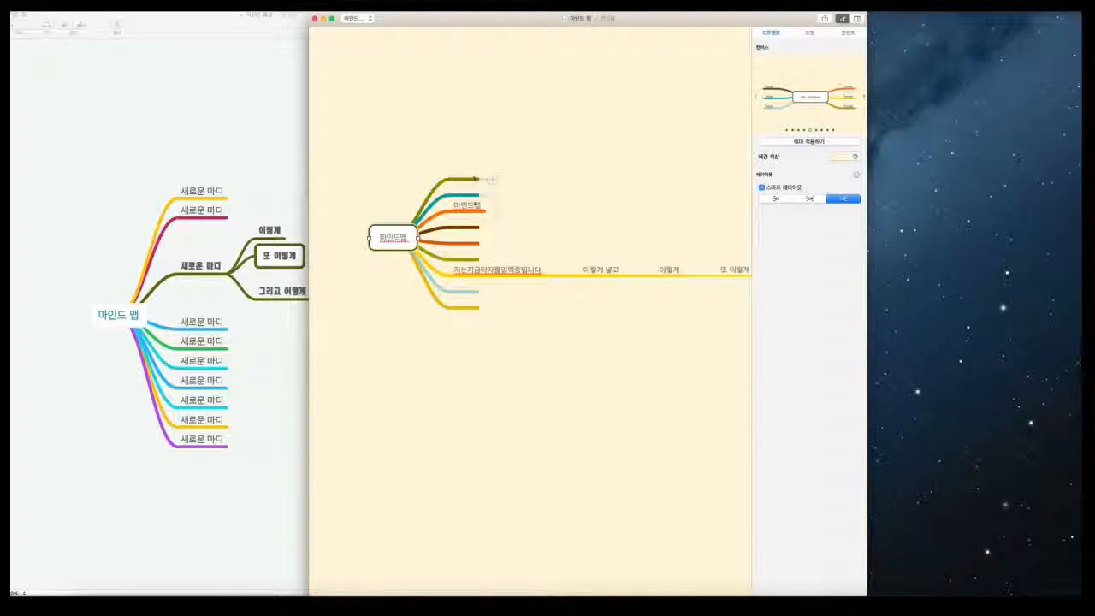
pyautogui.moveTo(467, 179); pyautogui.dragTo(599, 176)
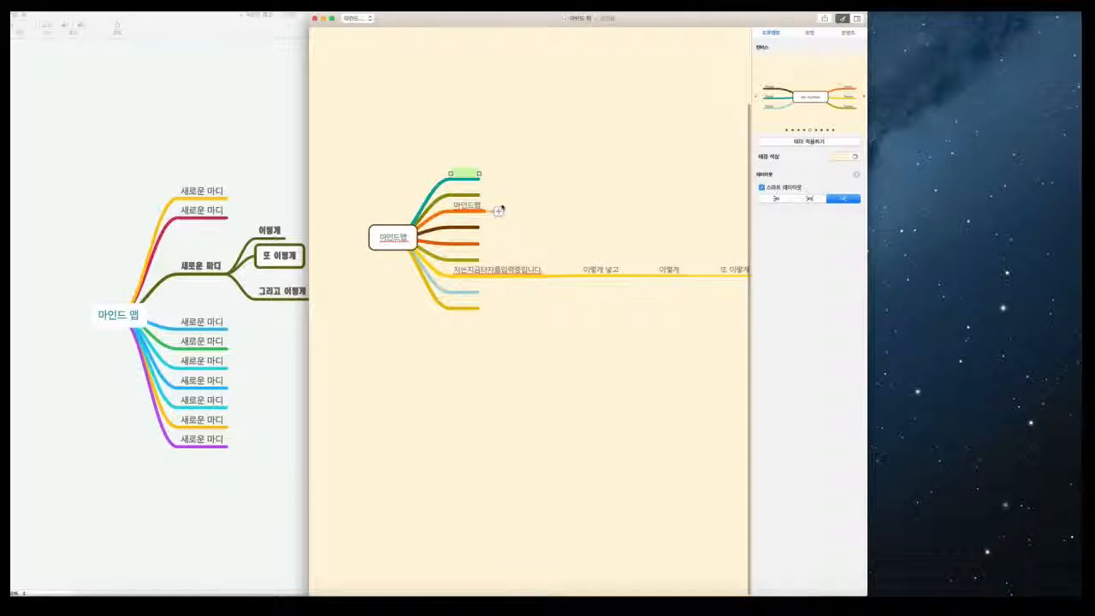
pyautogui.moveTo(470, 209); pyautogui.dragTo(497, 228)
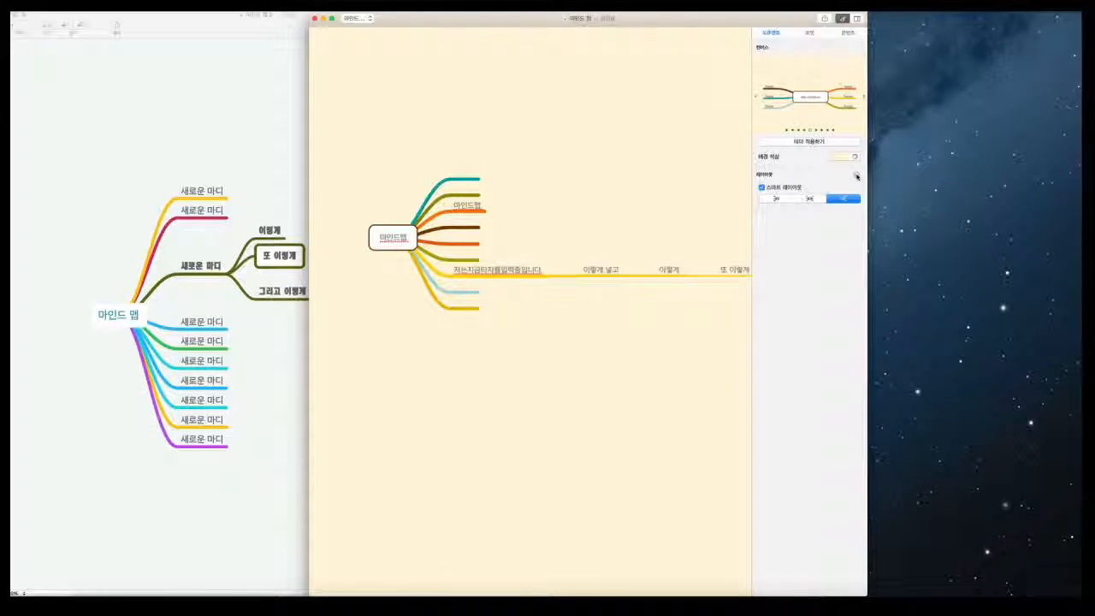
# - Read the help on the smart layout (스마트 레이아웃) and look through the map's zoom options
pyautogui.moveTo(856, 175)
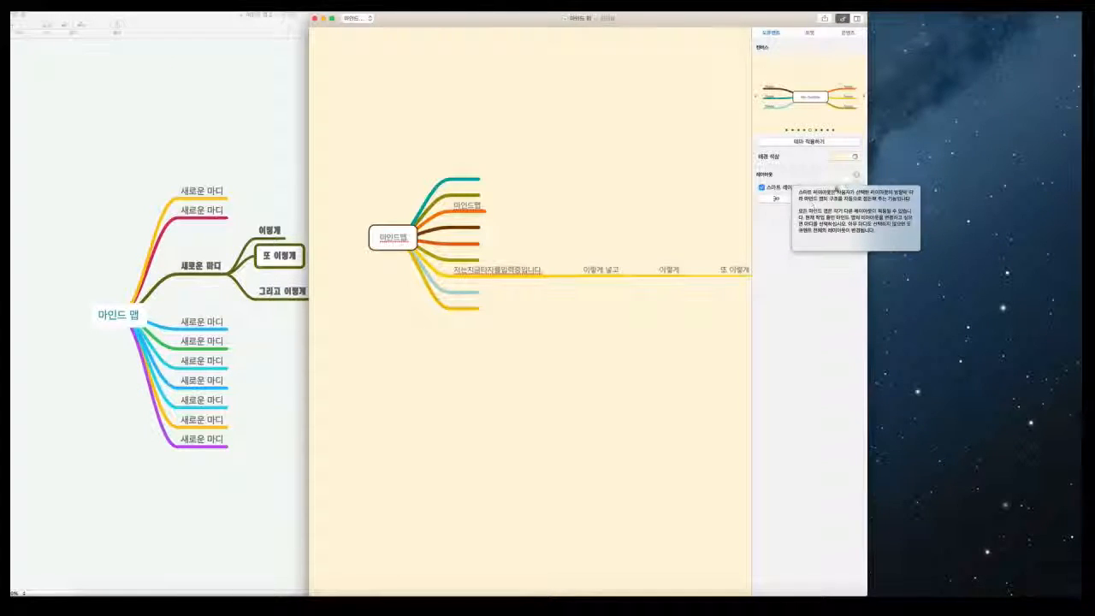
pyautogui.click(823, 273)
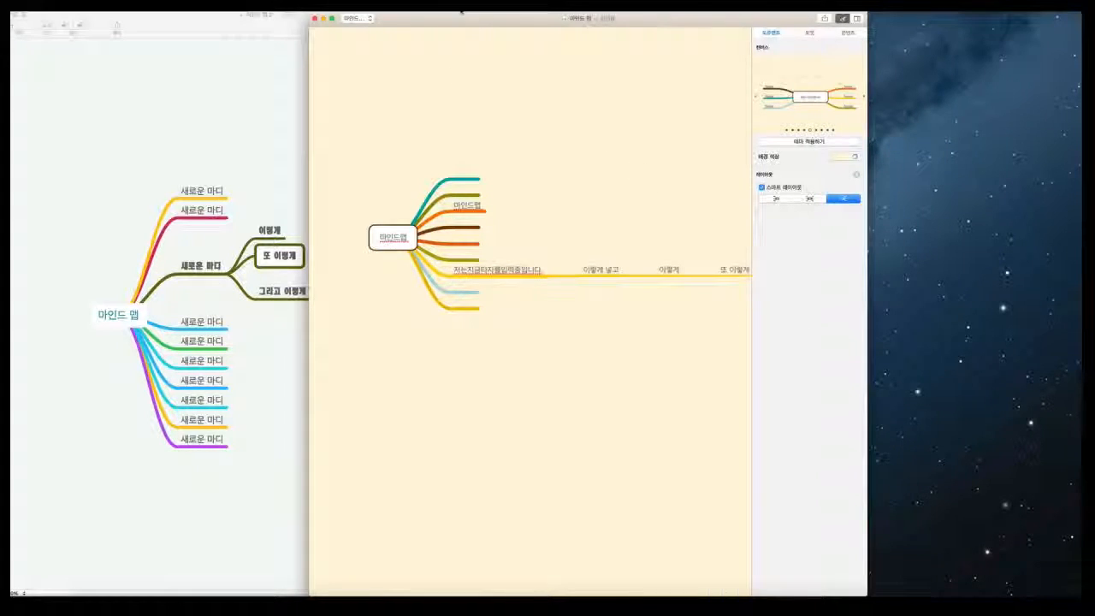
pyautogui.moveTo(478, 17); pyautogui.dragTo(527, 16)
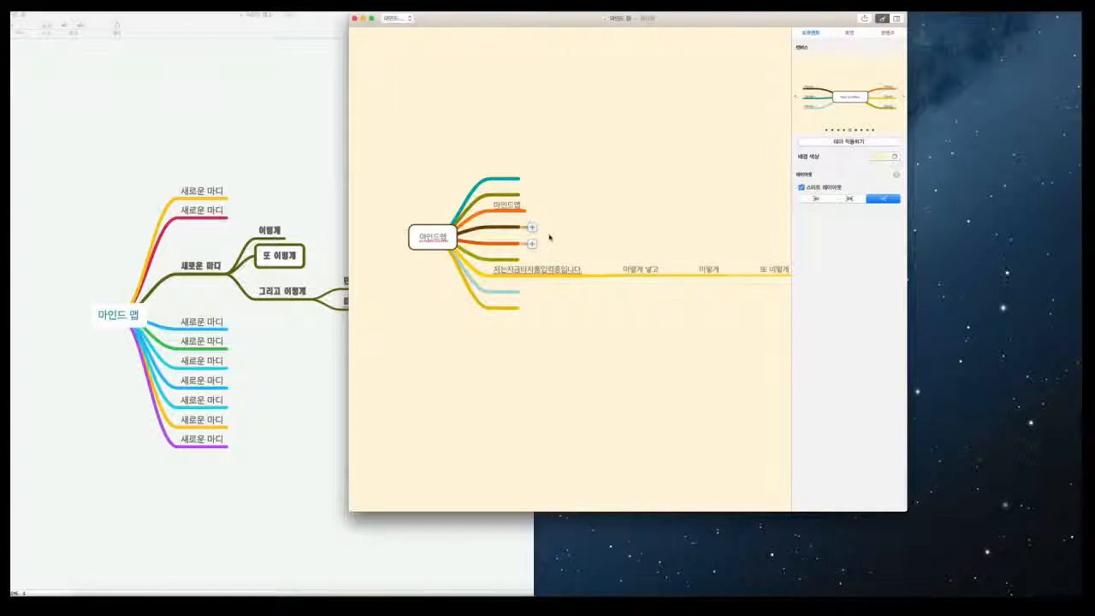
pyautogui.click(396, 17)
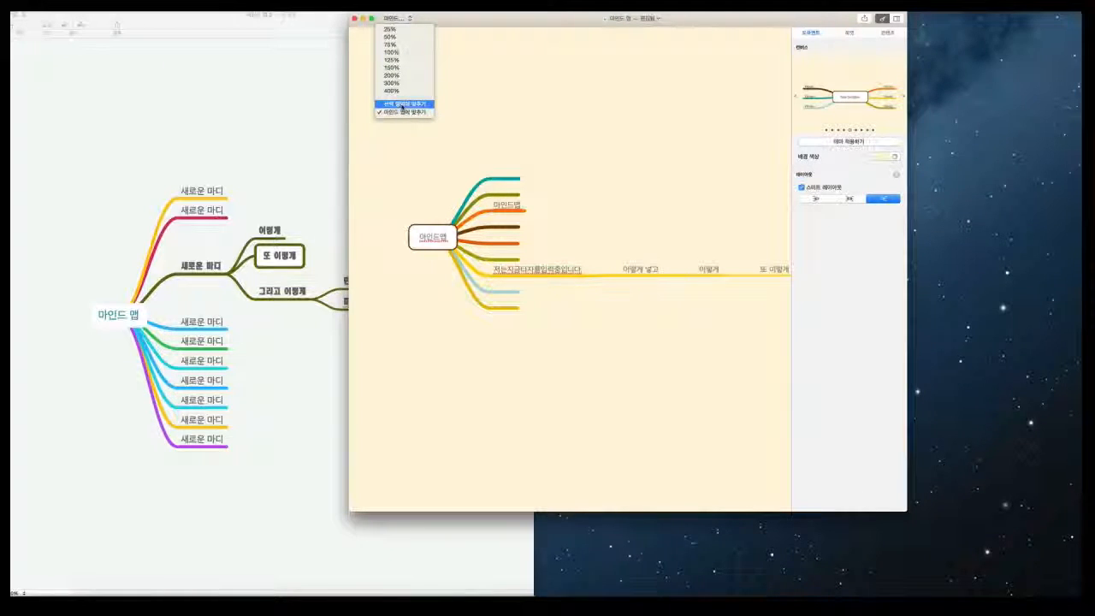
pyautogui.click(406, 132)
pyautogui.hscroll(3, 563, 159)
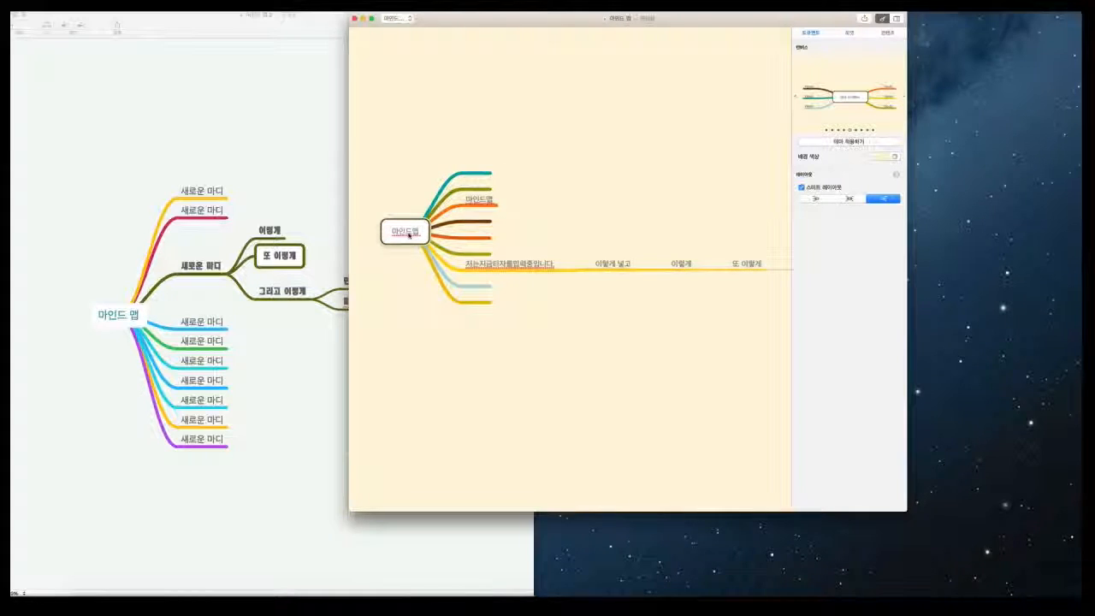
# - Try the rectangle, rounded rectangle and pill shapes on the central 마인드맵 node and settle on the cloud shape
pyautogui.click(850, 33)
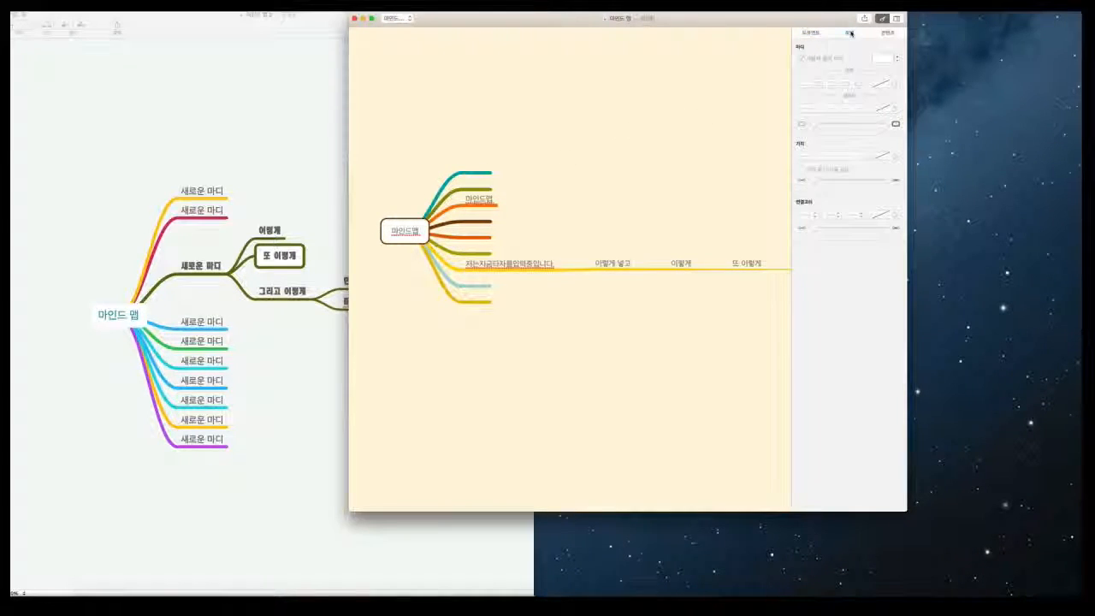
pyautogui.click(391, 229)
pyautogui.click(845, 83)
pyautogui.click(819, 84)
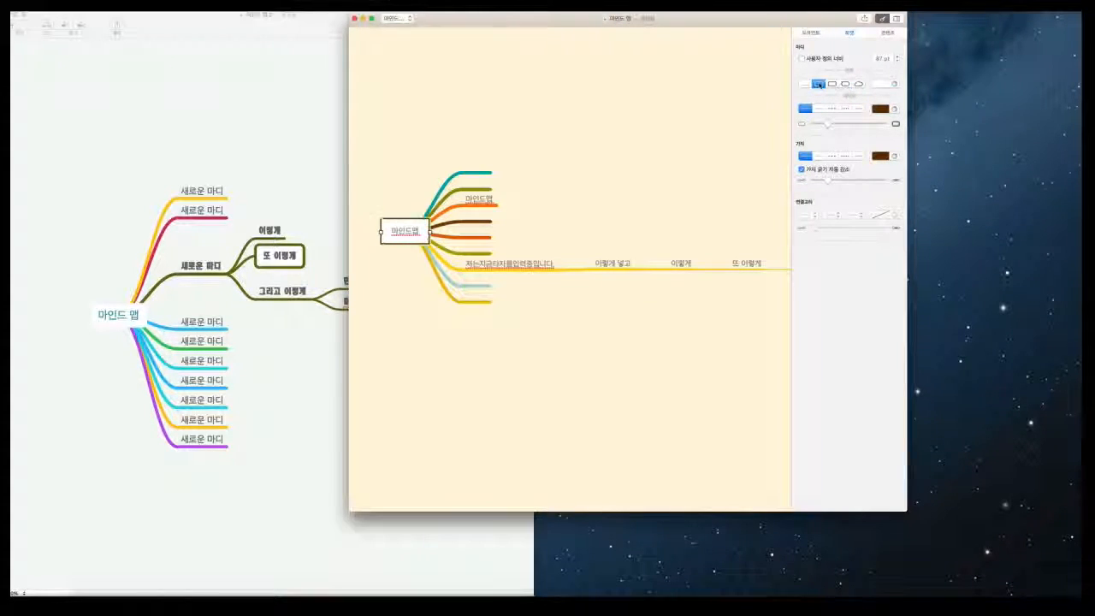
pyautogui.click(831, 84)
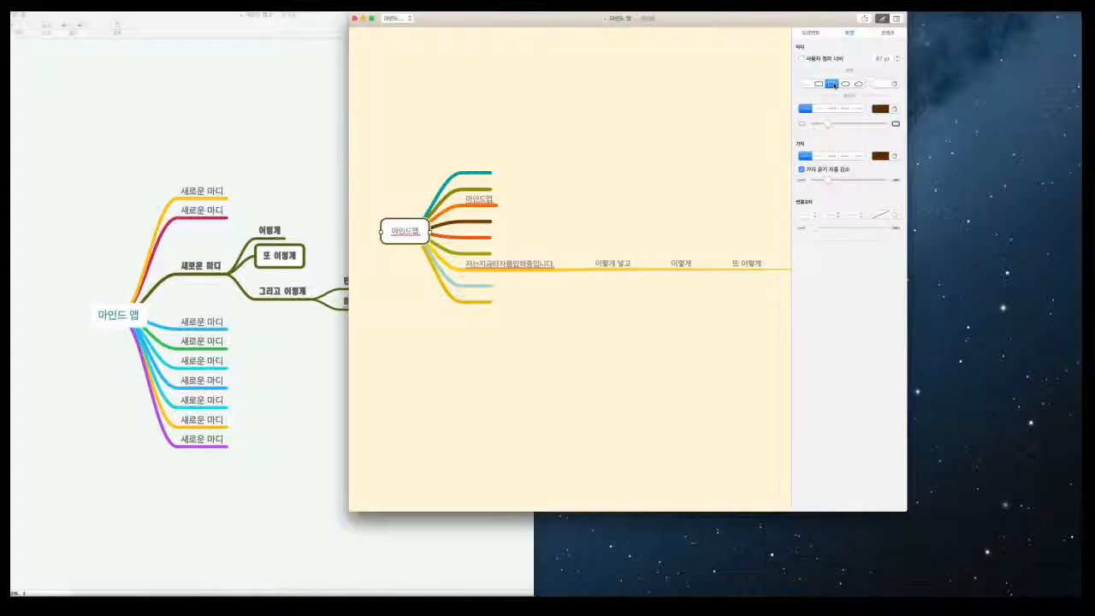
pyautogui.click(818, 84)
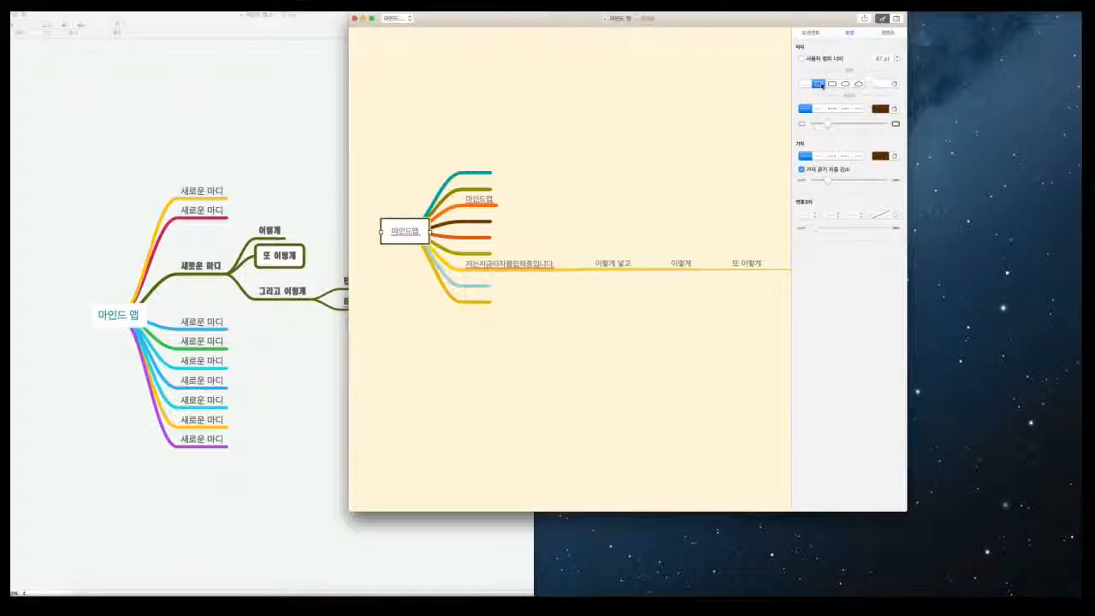
pyautogui.click(832, 84)
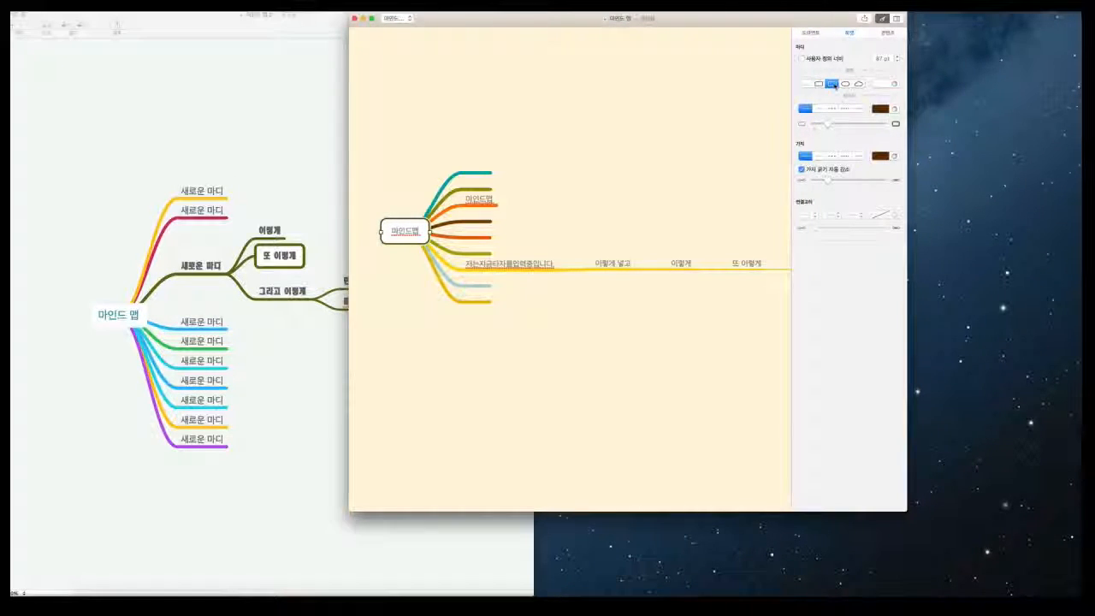
pyautogui.click(845, 84)
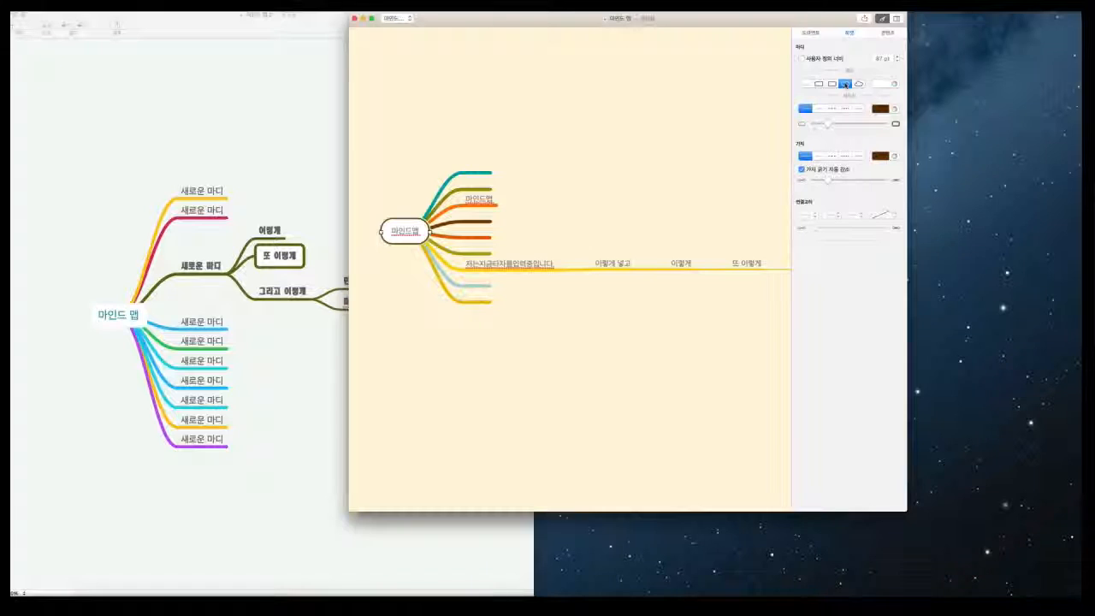
pyautogui.click(858, 84)
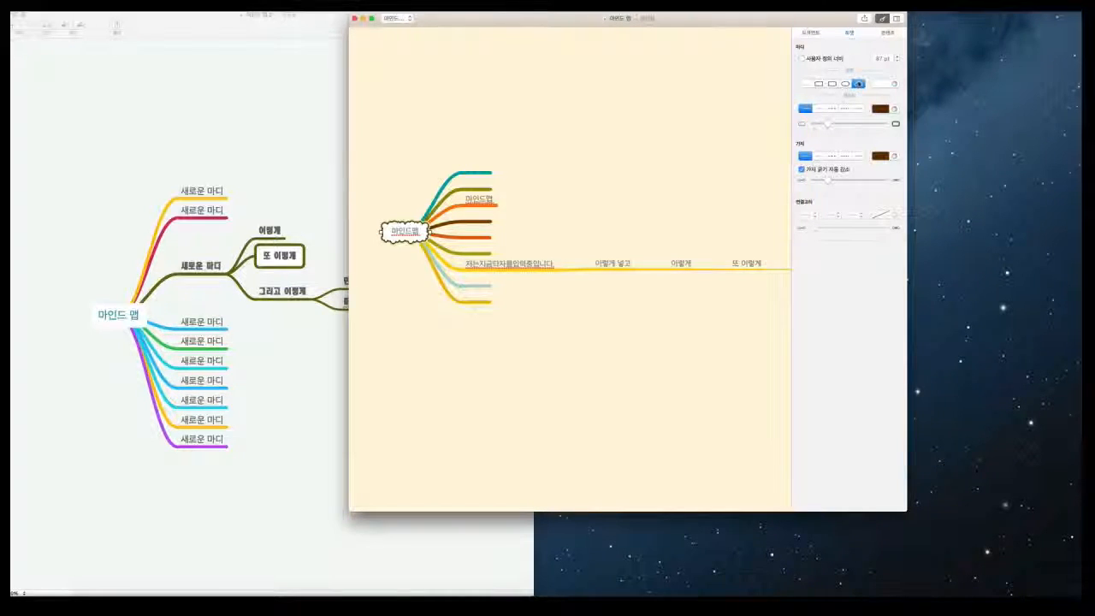
# - Try light teal and dark teal fills on the central 마인드맵 node and set its fill back to white
pyautogui.click(885, 84)
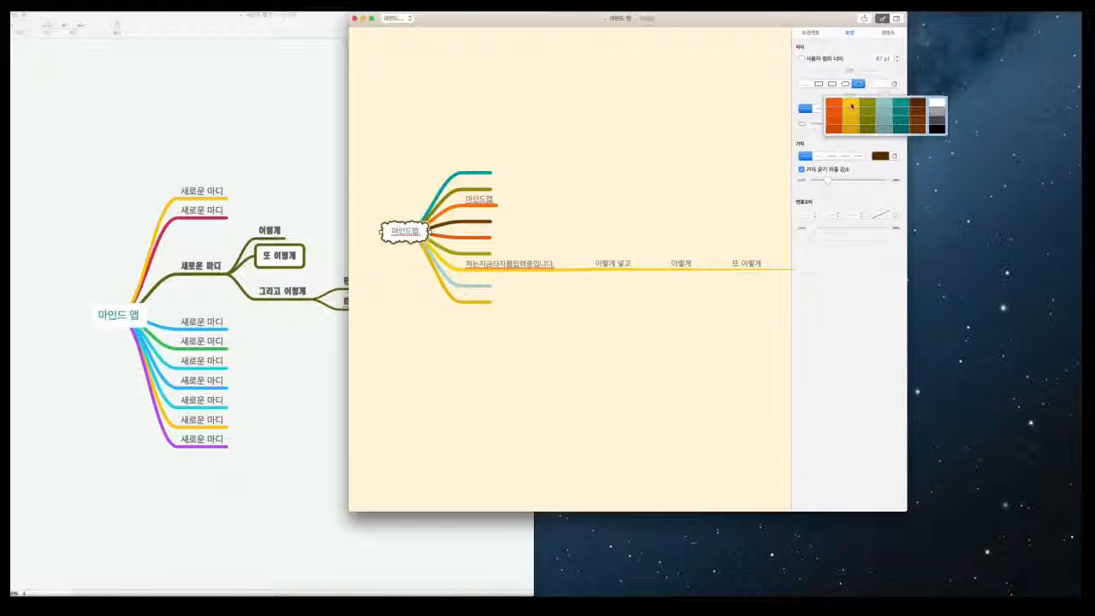
pyautogui.click(852, 105)
pyautogui.click(884, 114)
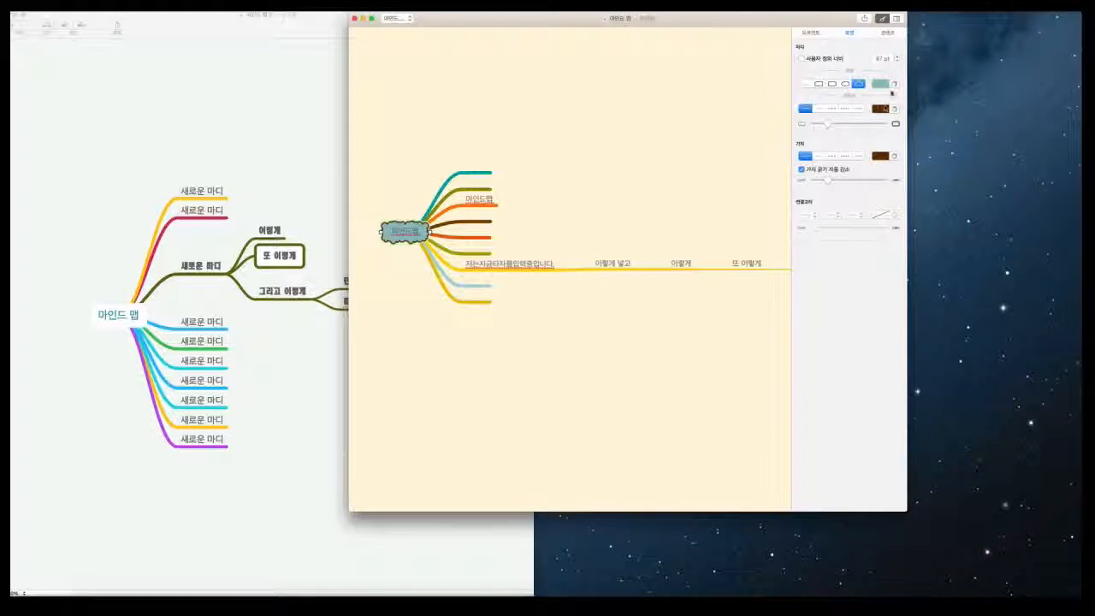
pyautogui.click(890, 83)
pyautogui.click(895, 126)
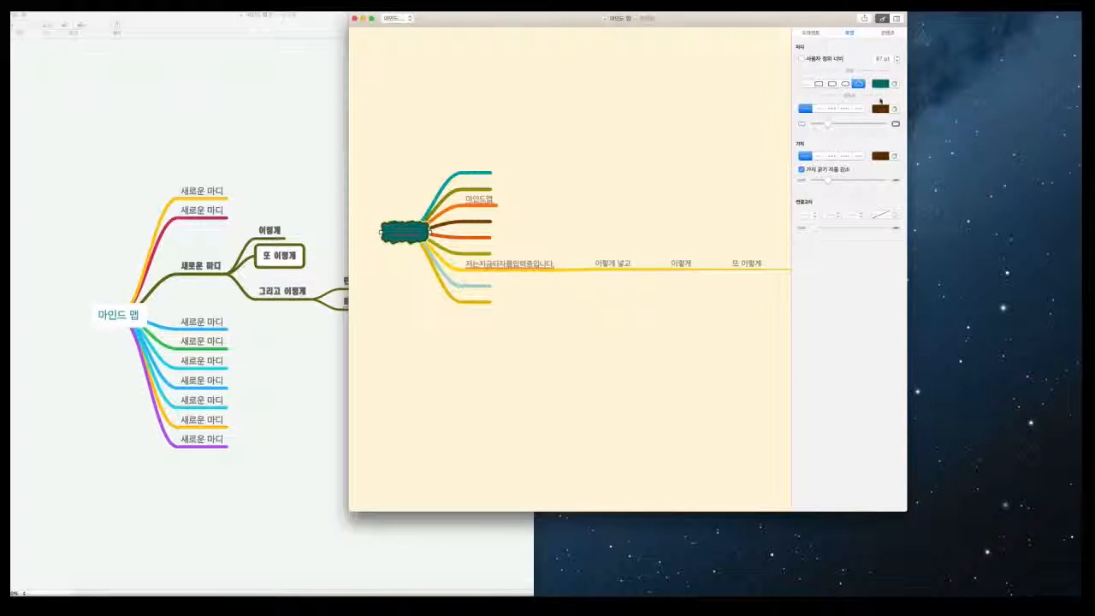
pyautogui.click(886, 85)
pyautogui.click(936, 109)
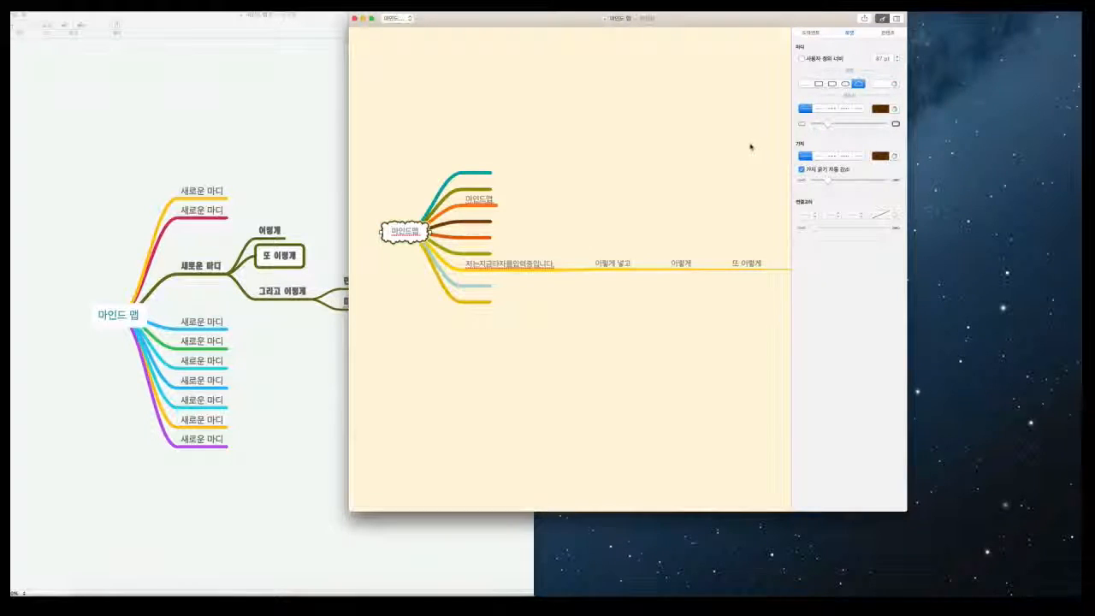
# - Try the available border line styles on the central cloud node and leave it on the second style
pyautogui.click(820, 109)
pyautogui.click(832, 110)
pyautogui.click(845, 110)
pyautogui.click(859, 110)
pyautogui.click(845, 110)
pyautogui.click(832, 110)
pyautogui.click(819, 110)
pyautogui.click(806, 110)
pyautogui.click(819, 110)
# - Switch to MindNode Pro, select all nodes and give their lines a short-dash style in the inspector
pyautogui.click(245, 148)
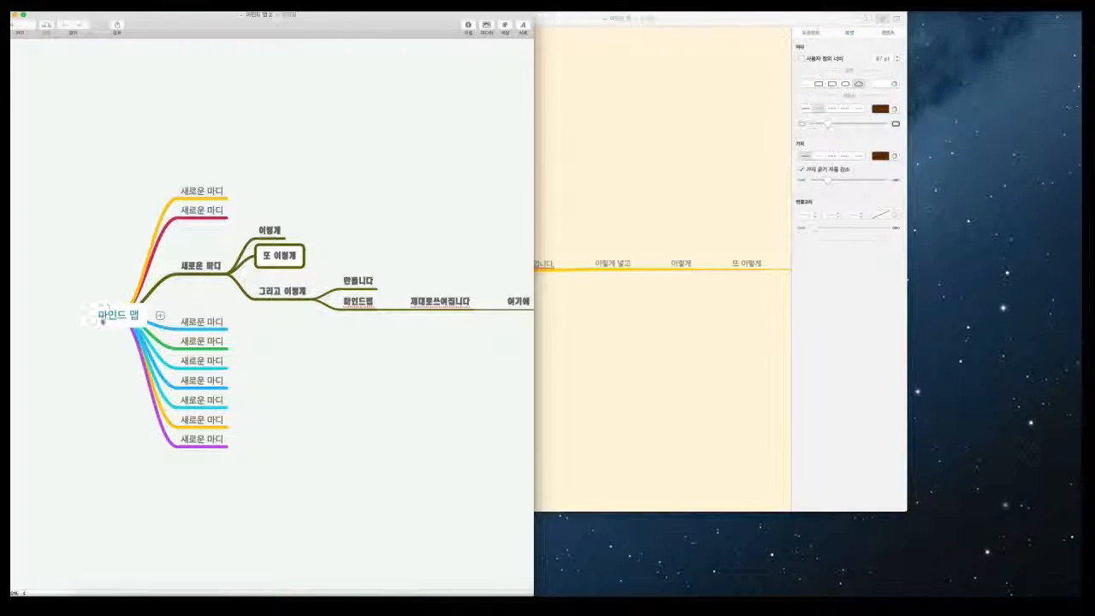
pyautogui.press('super+a')
pyautogui.click(467, 25)
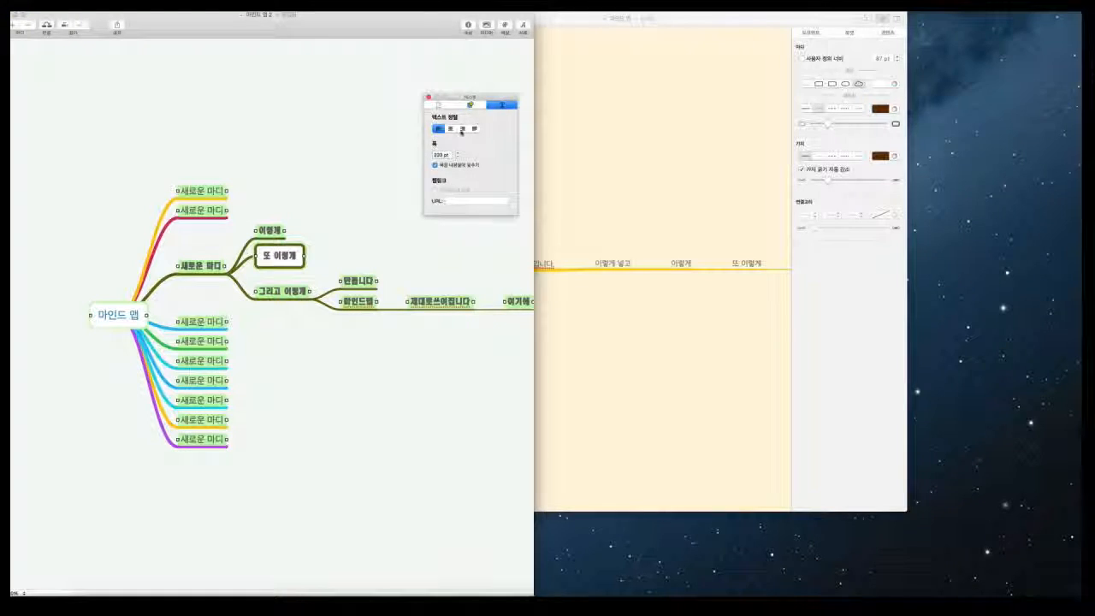
pyautogui.click(439, 104)
pyautogui.click(470, 104)
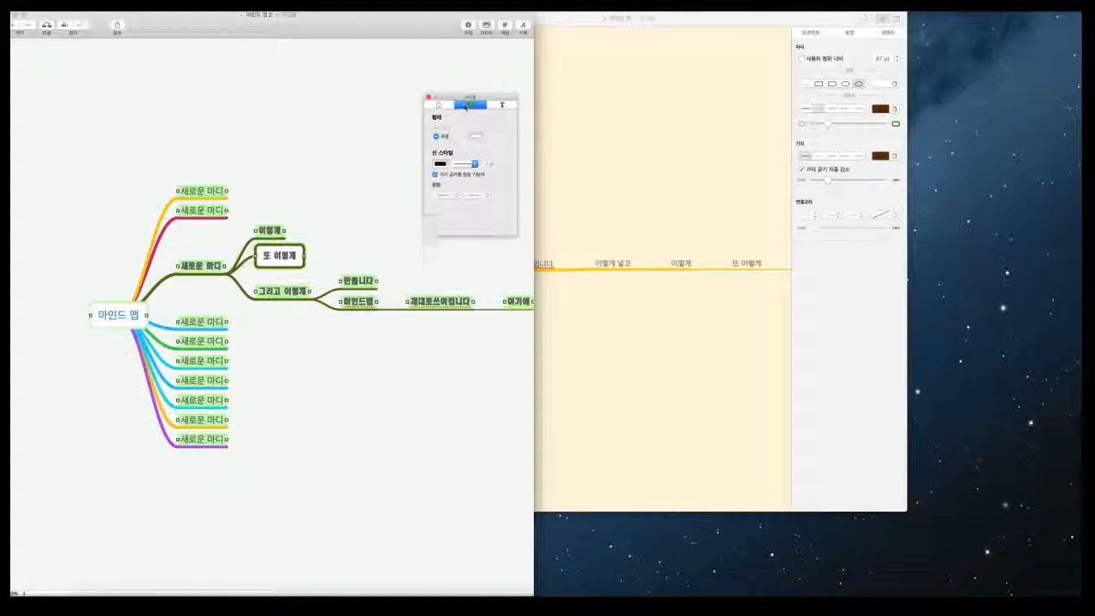
pyautogui.click(465, 163)
pyautogui.click(457, 179)
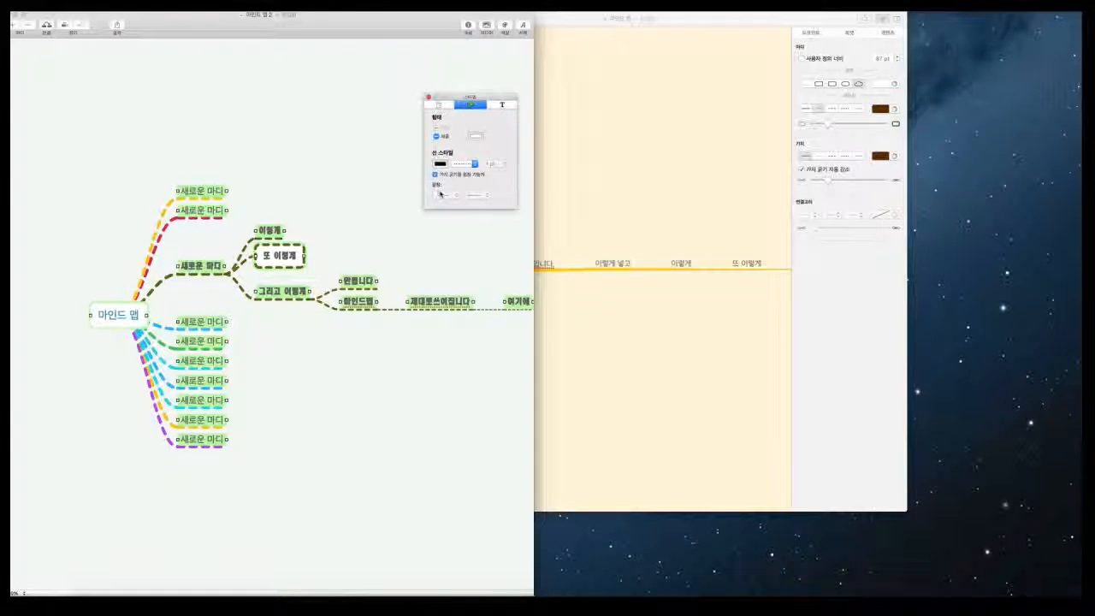
# - Try long dashes on the lines of all nodes and settle on the alternating long-and-short dash style
pyautogui.click(125, 323)
pyautogui.press('super+a')
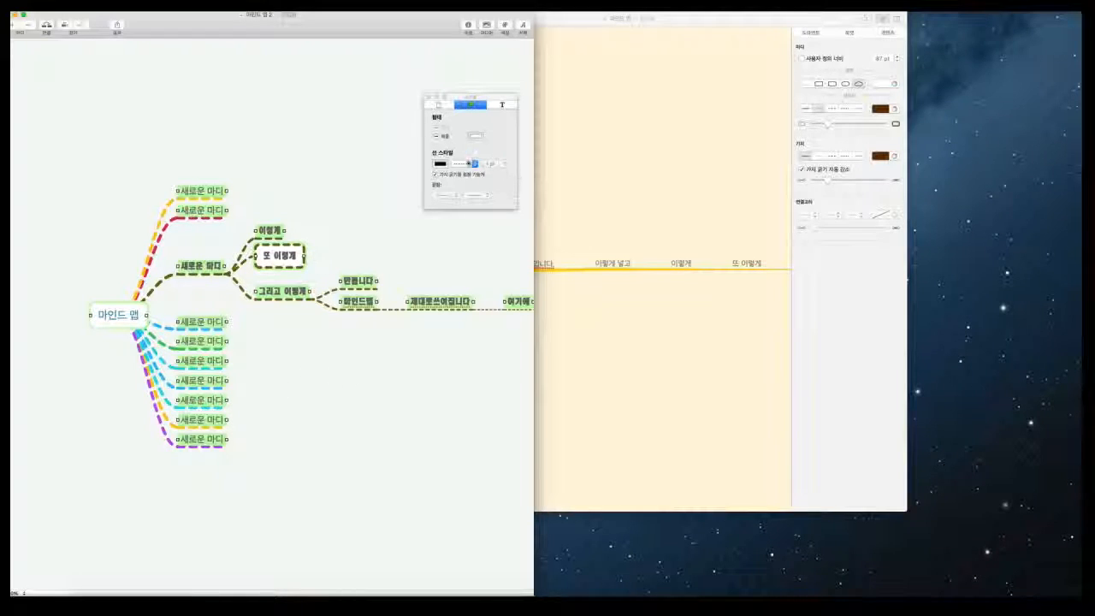
pyautogui.click(473, 163)
pyautogui.click(466, 175)
pyautogui.click(339, 244)
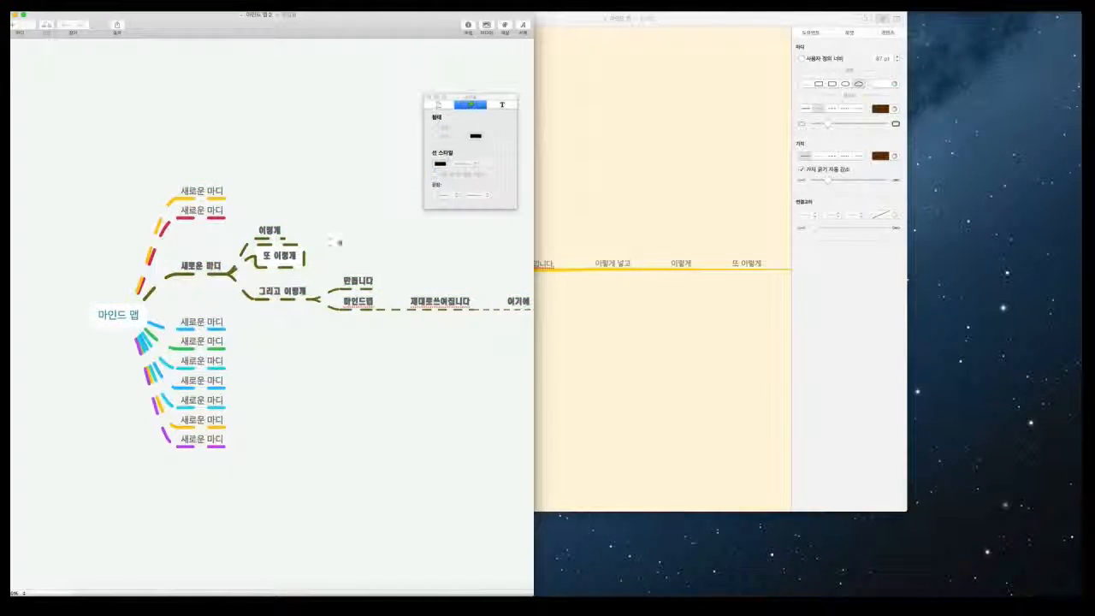
pyautogui.press('super+a')
pyautogui.click(470, 163)
pyautogui.click(466, 173)
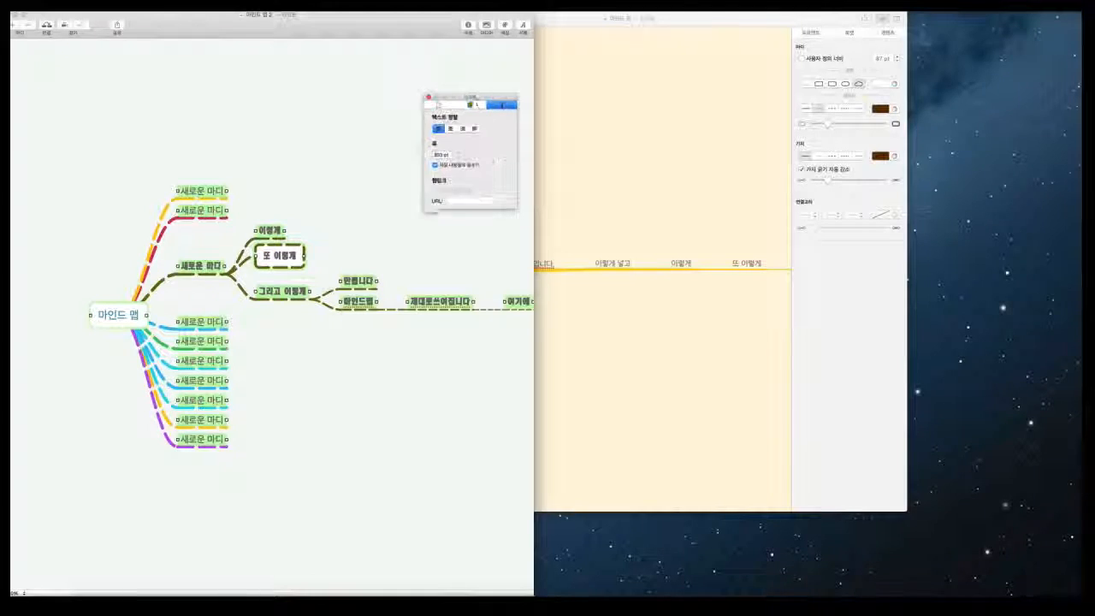
# - Return to MindNode 2 and set the central 마인드맵 node's border to the last line style
pyautogui.click(856, 360)
pyautogui.click(640, 365)
pyautogui.click(407, 232)
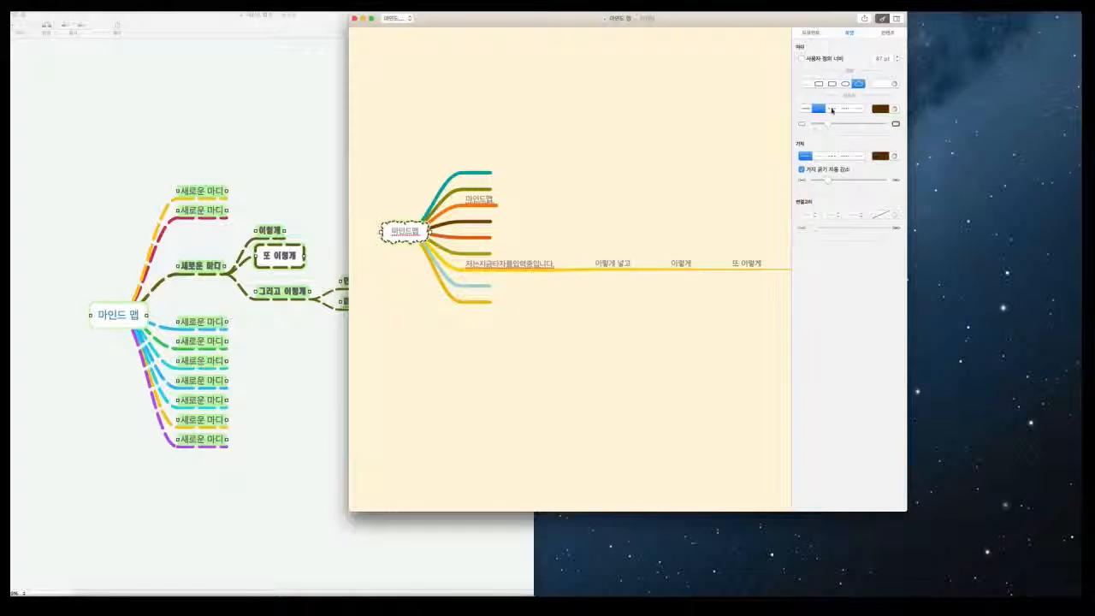
pyautogui.click(845, 108)
pyautogui.click(858, 109)
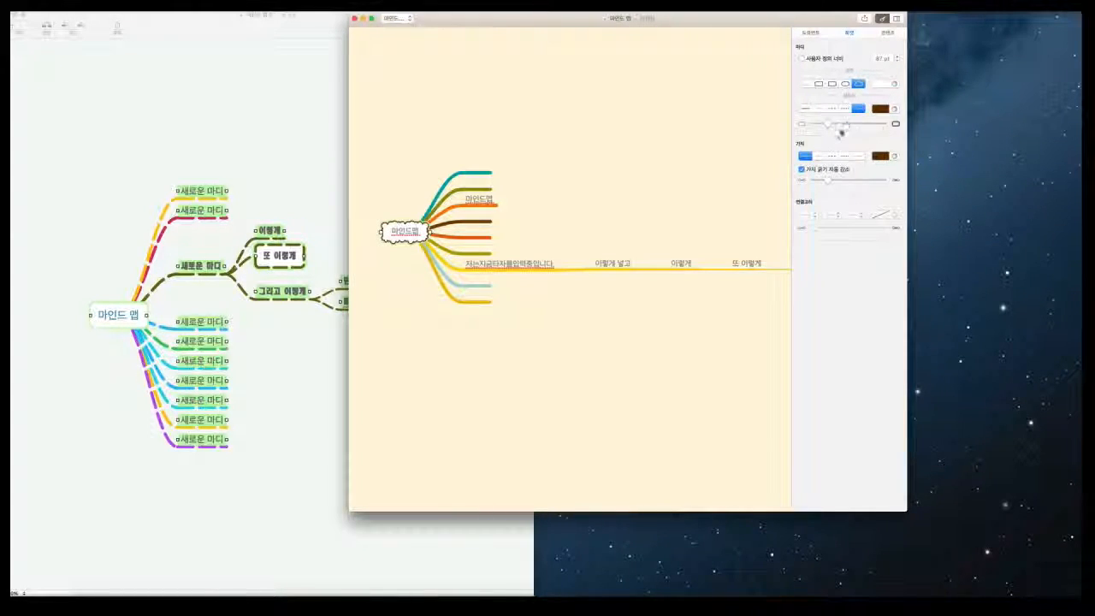
# - Reselect all nodes in MindNode Pro, and back in MindNode 2 set the central node's branch line to the fourth style
pyautogui.click(283, 147)
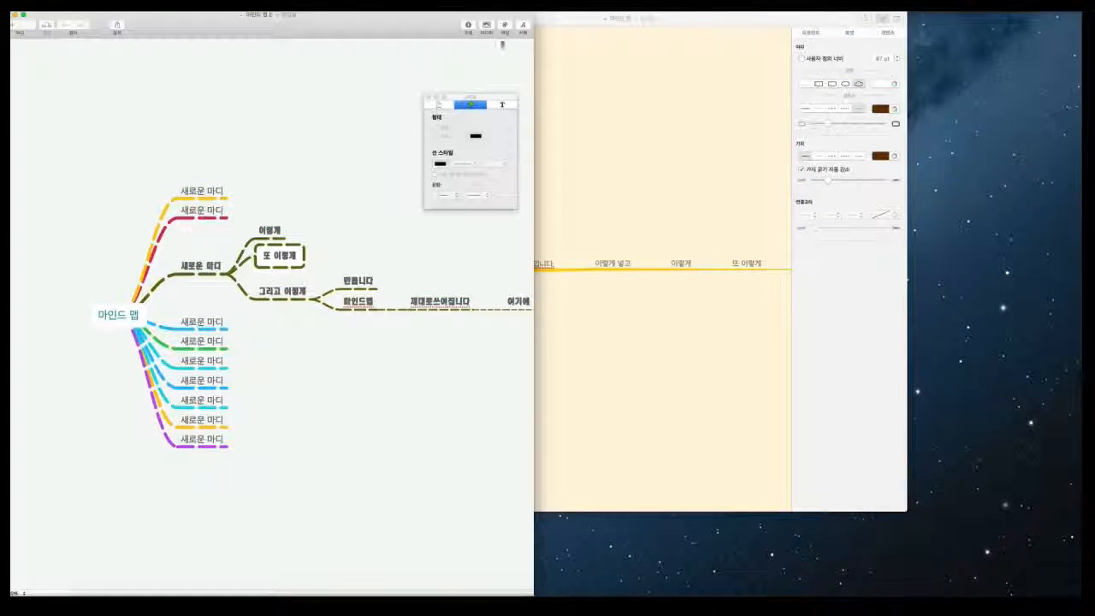
pyautogui.press('super+a')
pyautogui.click(698, 322)
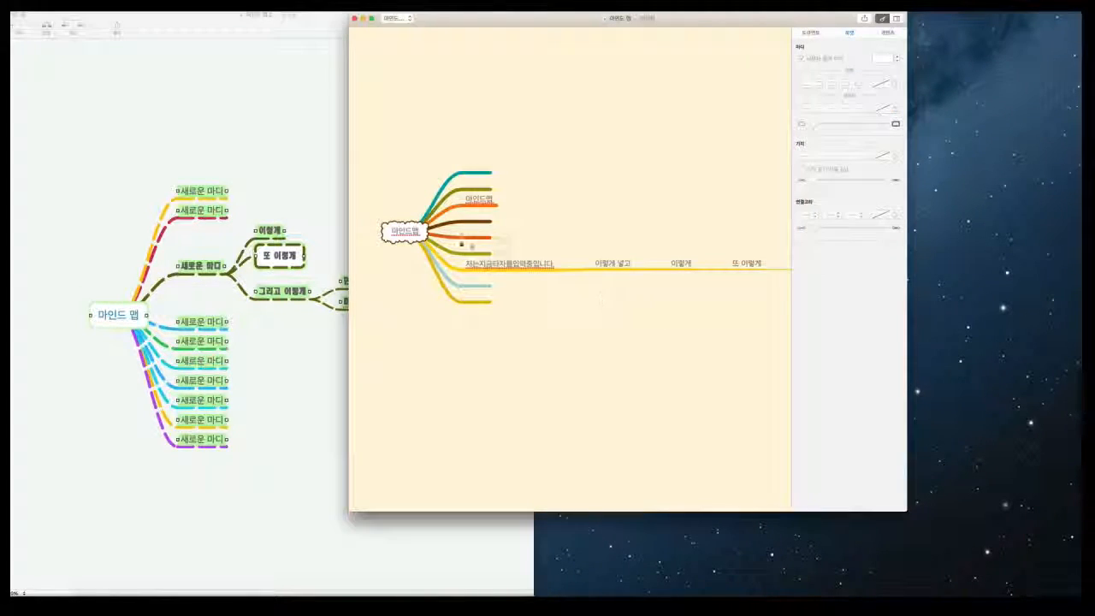
pyautogui.click(820, 155)
pyautogui.click(844, 157)
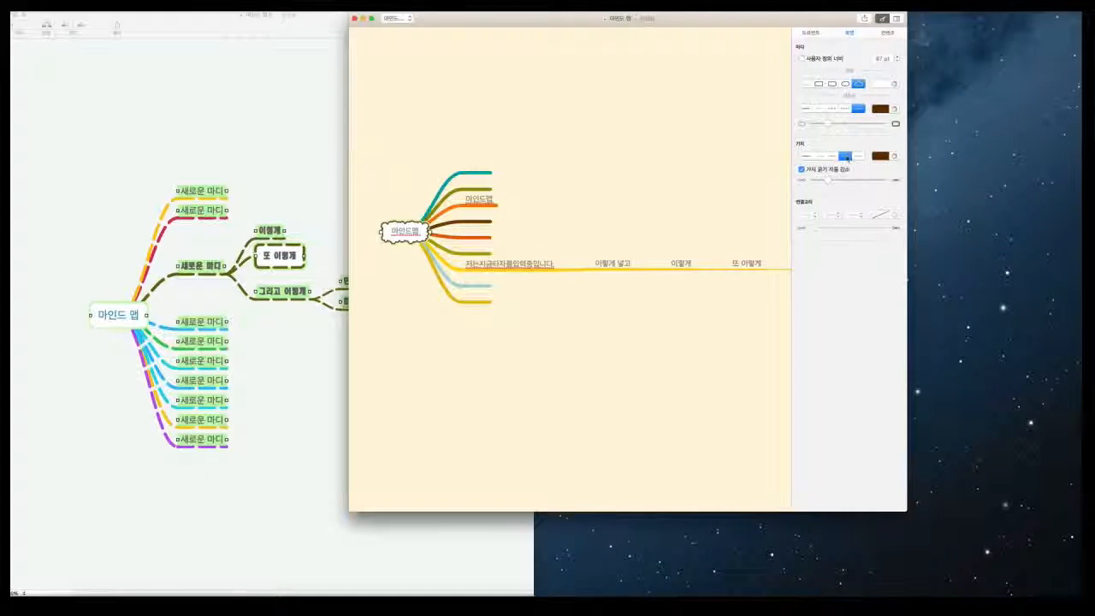
pyautogui.click(832, 156)
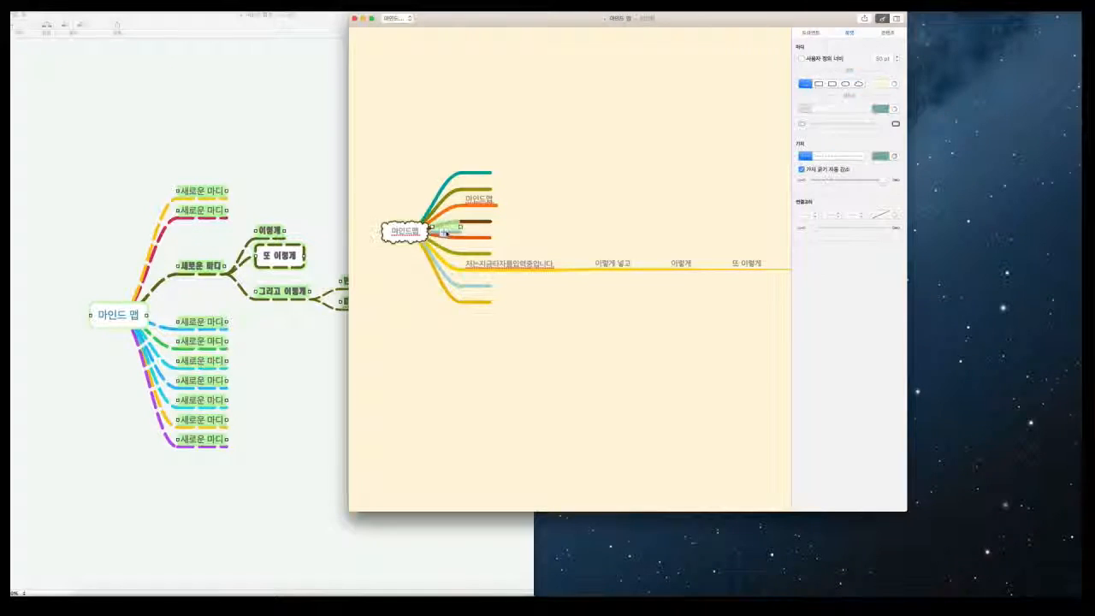
# - Add a blank child node to the central 마인드맵 node and set the central node's branch colour to light teal
pyautogui.press('Tab')
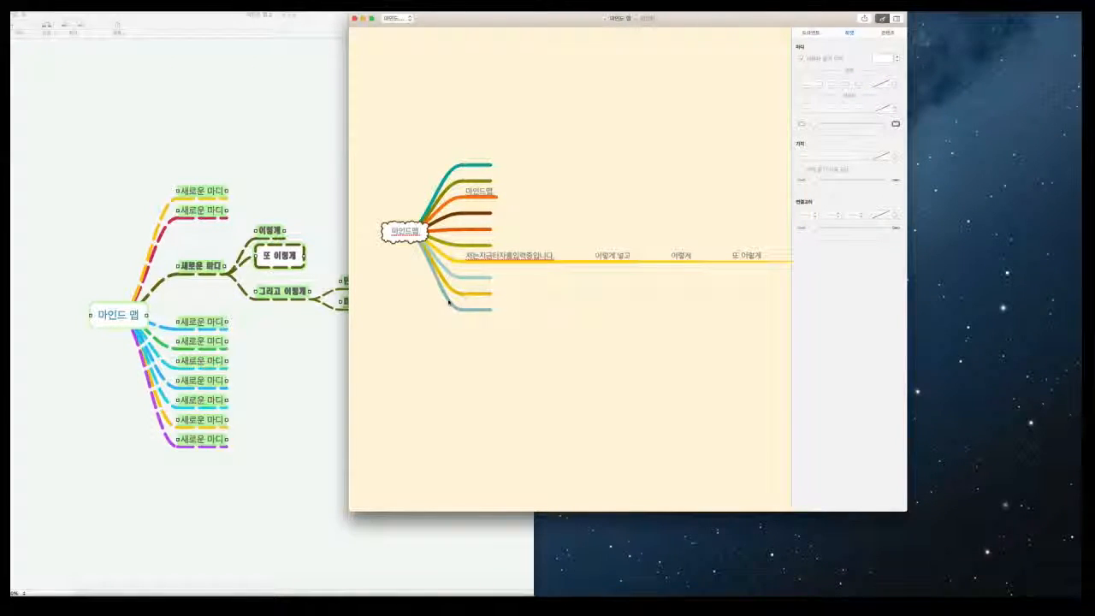
pyautogui.click(419, 236)
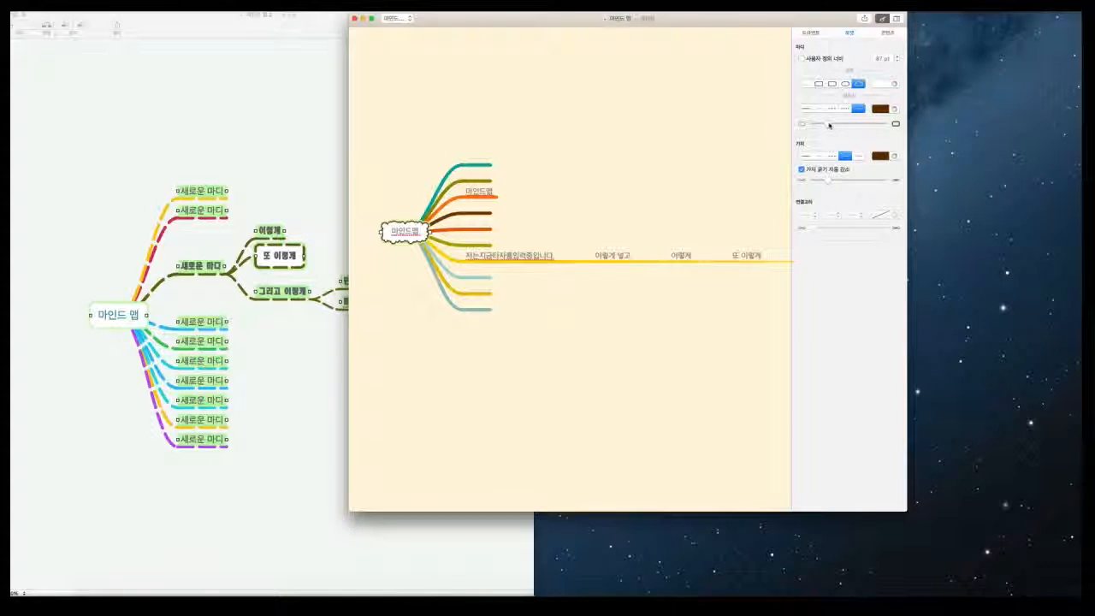
pyautogui.click(880, 156)
pyautogui.click(882, 190)
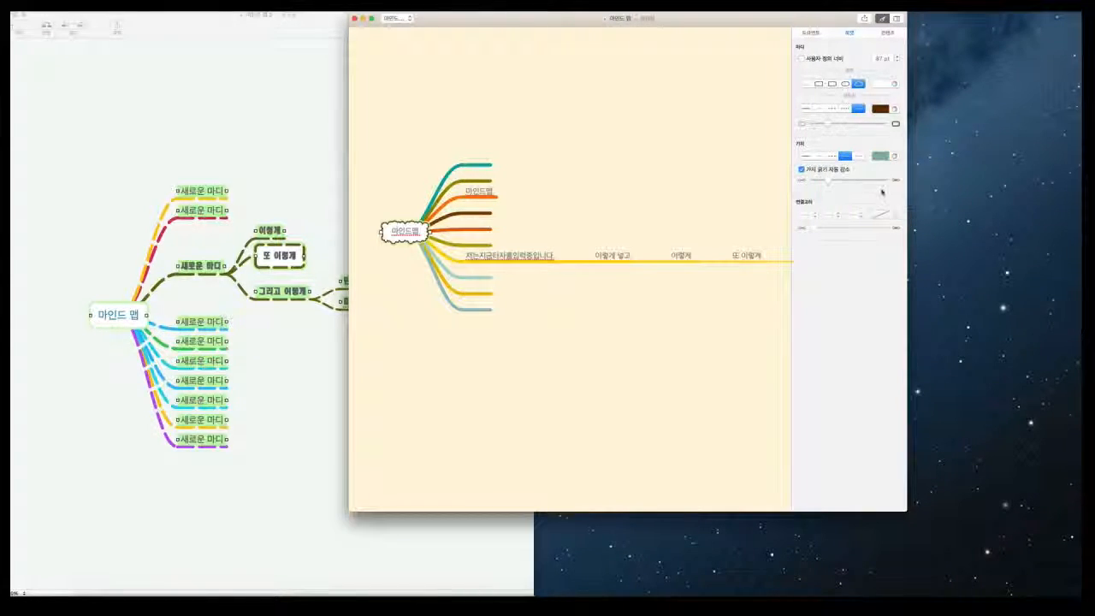
# - Select all first-level nodes of the central 마인드맵 node, try long dashes on their branches and settle on the last line style
pyautogui.click(600, 203)
pyautogui.click(405, 231)
pyautogui.moveTo(410, 142); pyautogui.dragTo(509, 312)
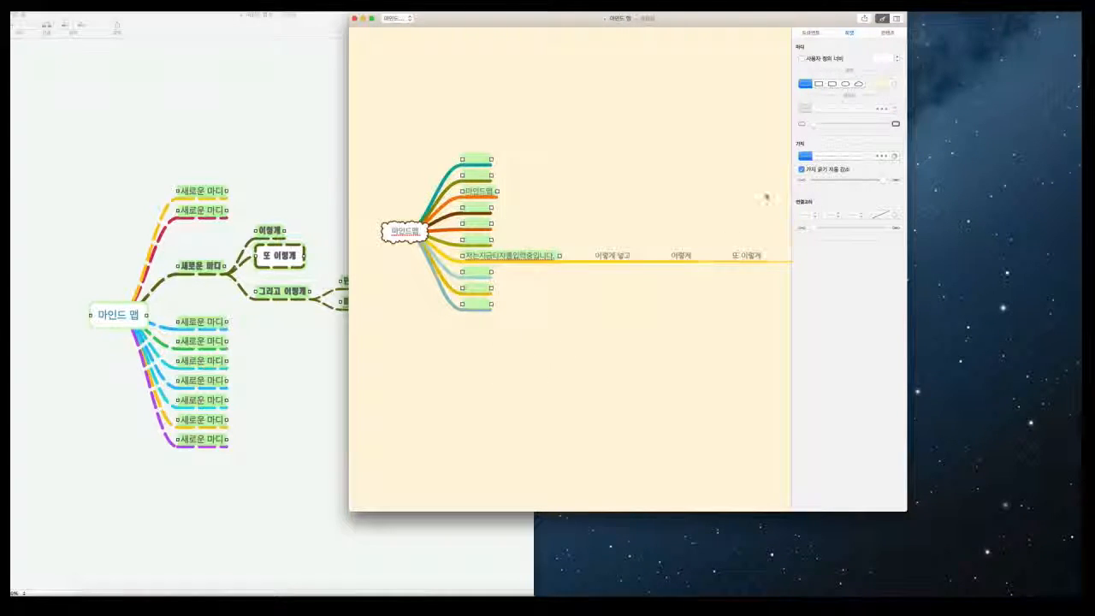
pyautogui.click(832, 156)
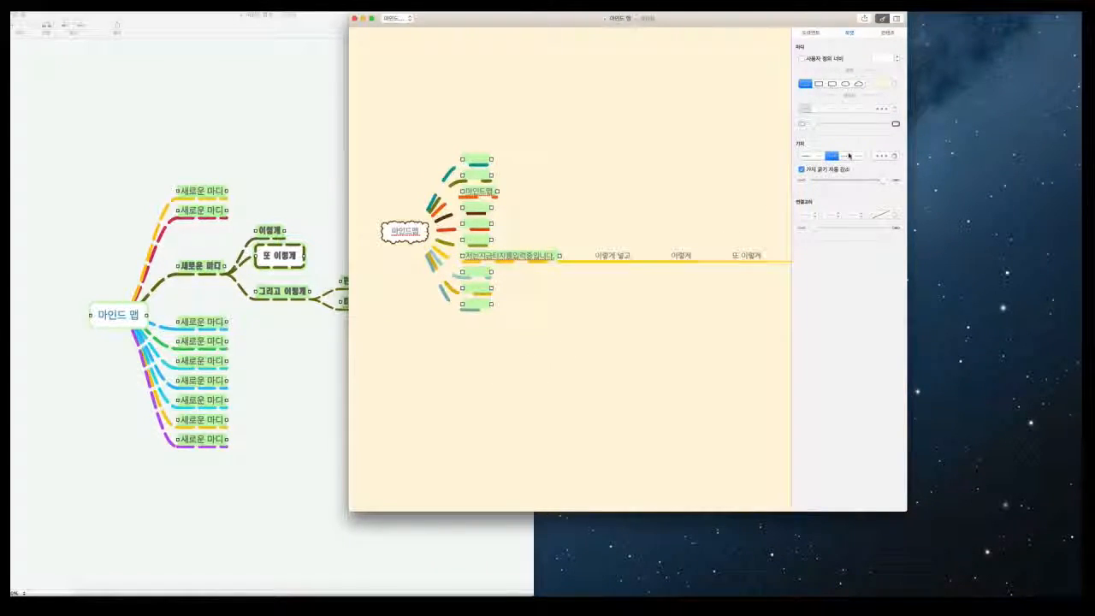
pyautogui.click(601, 170)
# - Set the central 마인드맵 node's branch line to the second style, and change it to the third style
pyautogui.click(397, 237)
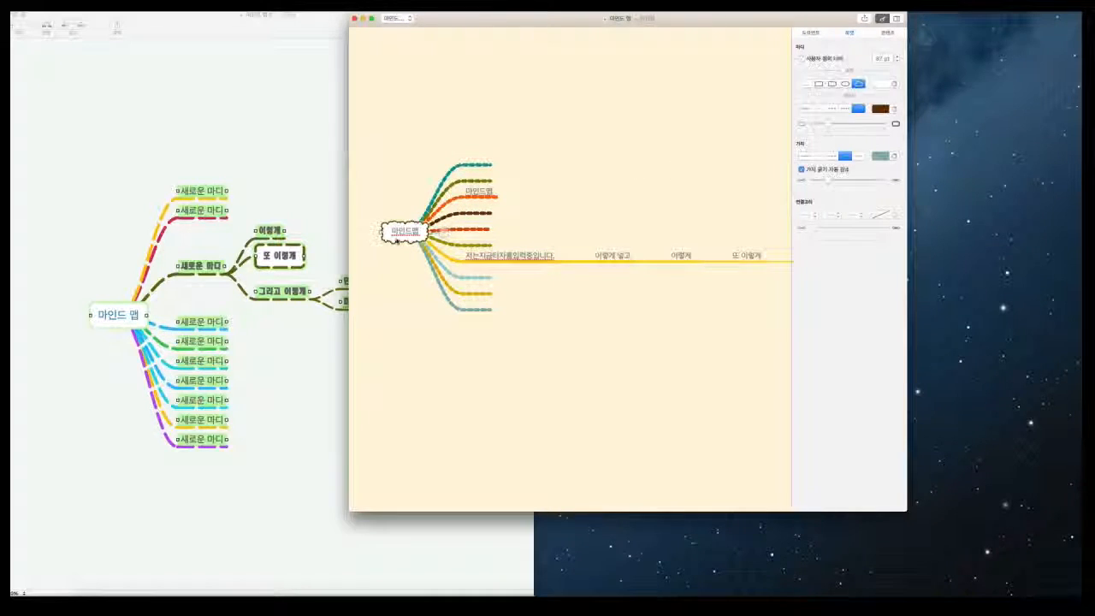
pyautogui.click(819, 157)
pyautogui.click(391, 282)
pyautogui.moveTo(393, 271)
pyautogui.mouseDown()
pyautogui.moveTo(374, 229)
pyautogui.moveTo(382, 206)
pyautogui.moveTo(403, 284)
pyautogui.mouseUp()
pyautogui.click(400, 279)
pyautogui.click(396, 242)
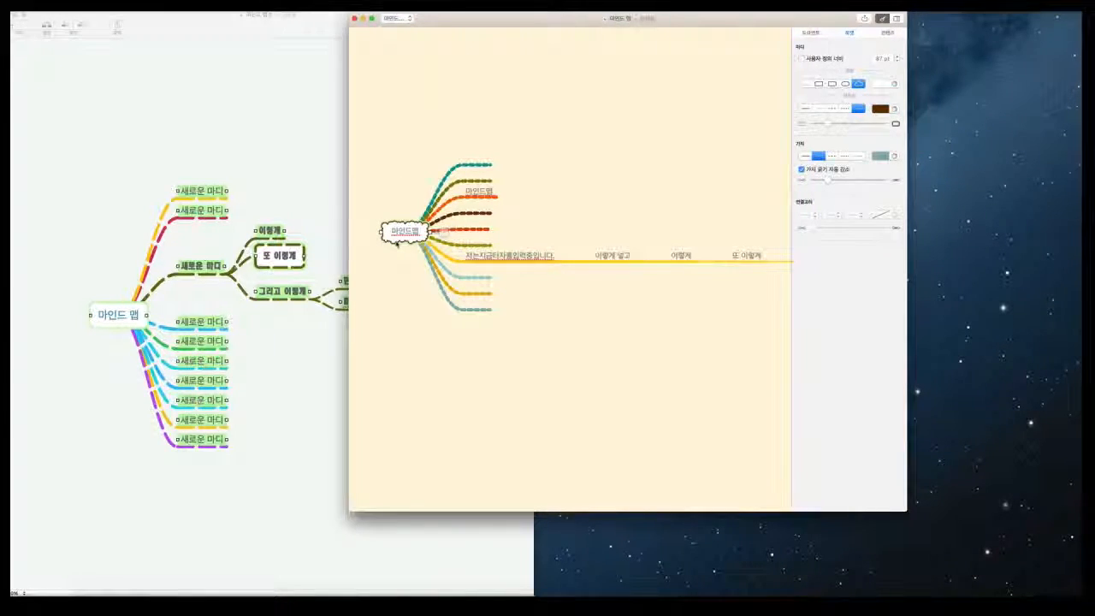
pyautogui.click(831, 156)
# - Switch to MindNode Pro, try a long dash style on the selected nodes' lines and settle on a solid line
pyautogui.click(165, 336)
pyautogui.click(469, 163)
pyautogui.click(469, 163)
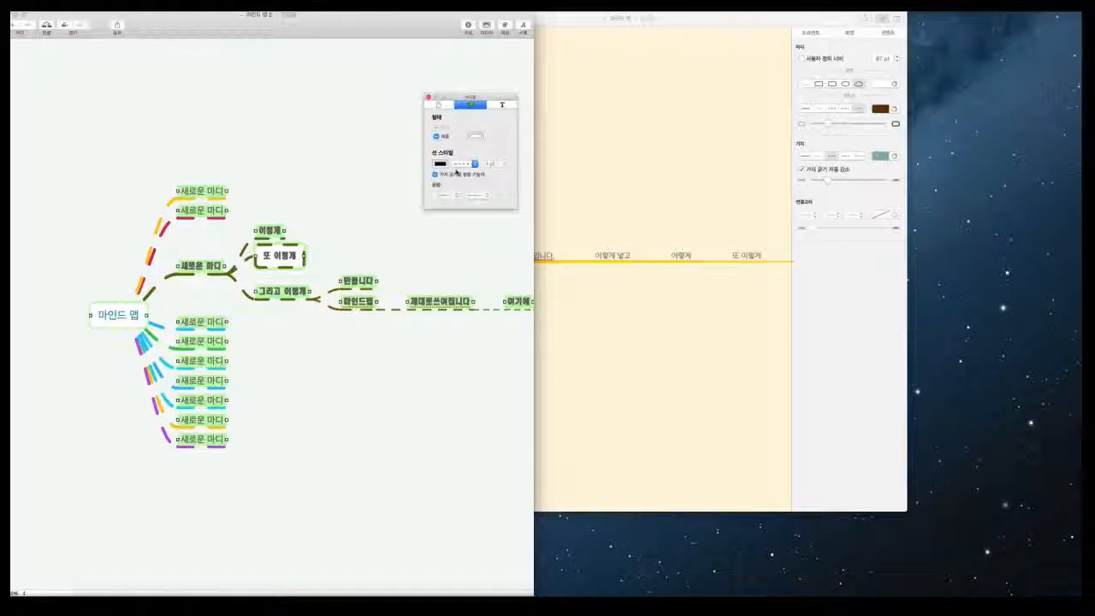
pyautogui.click(461, 163)
pyautogui.click(461, 163)
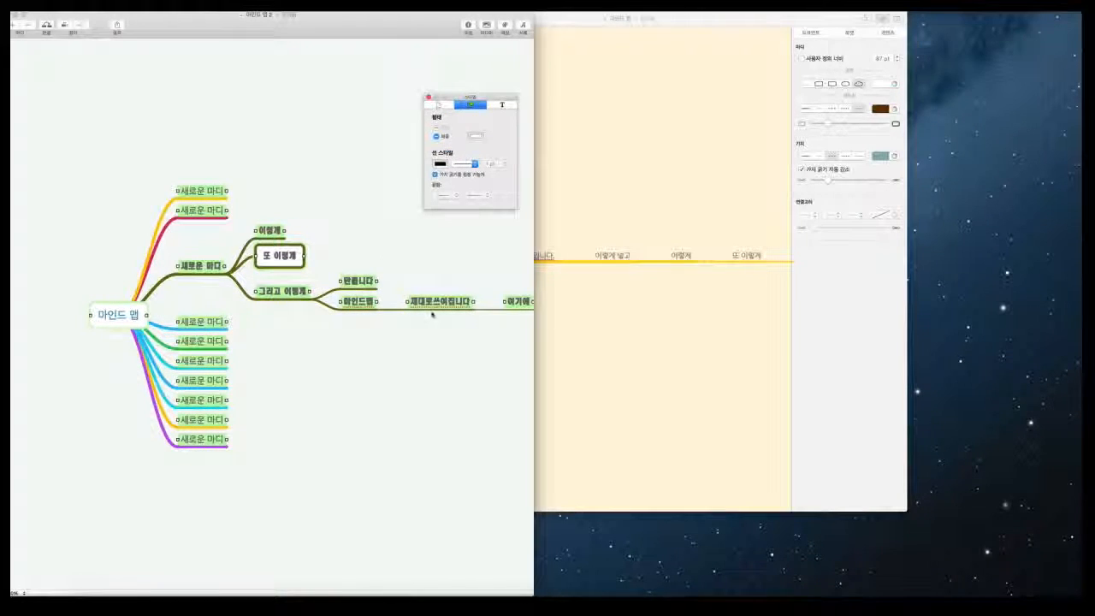
# - Return to MindNode 2 and select the top three first-level nodes of the central 마인드맵 node
pyautogui.click(679, 346)
pyautogui.click(402, 228)
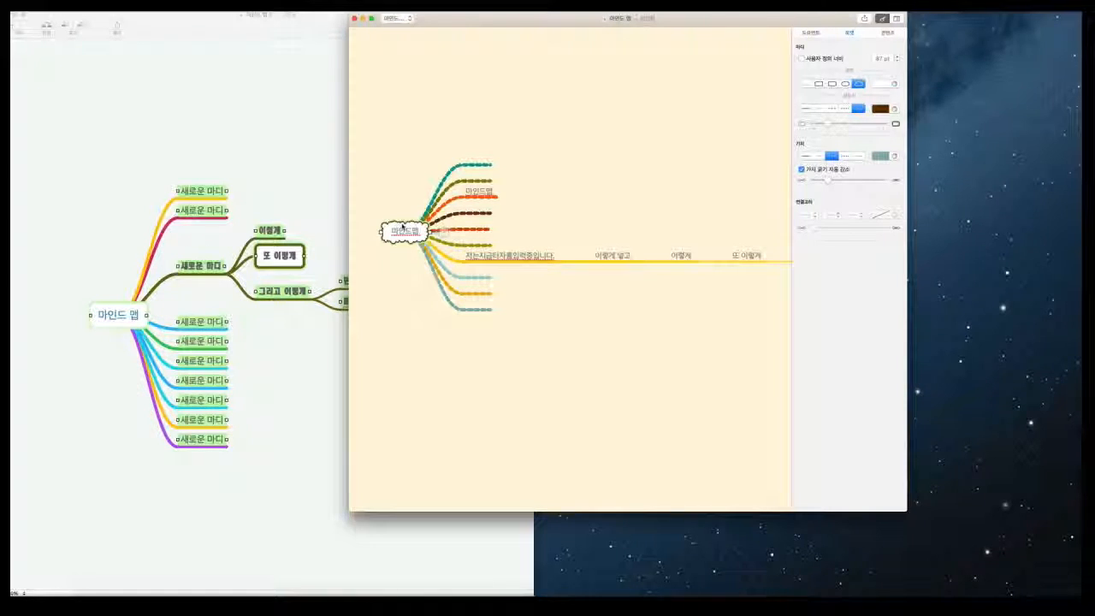
pyautogui.moveTo(460, 123); pyautogui.dragTo(500, 180)
pyautogui.click(637, 164)
pyautogui.moveTo(455, 133); pyautogui.dragTo(486, 191)
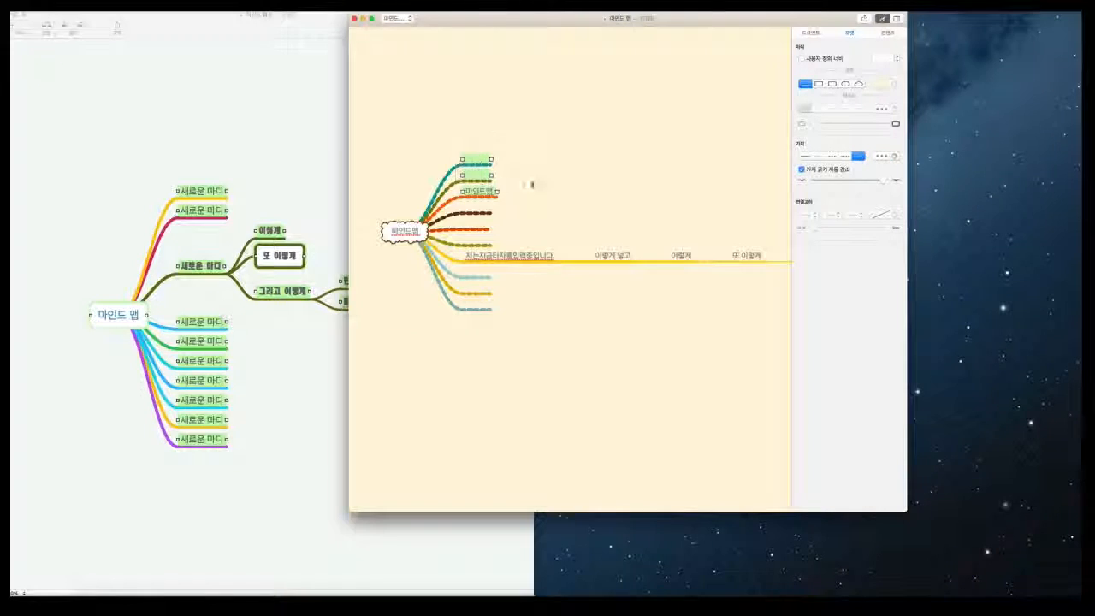
# - Try the long-dash, last and short-dash line styles on the top three branches and settle on solid lines
pyautogui.click(832, 156)
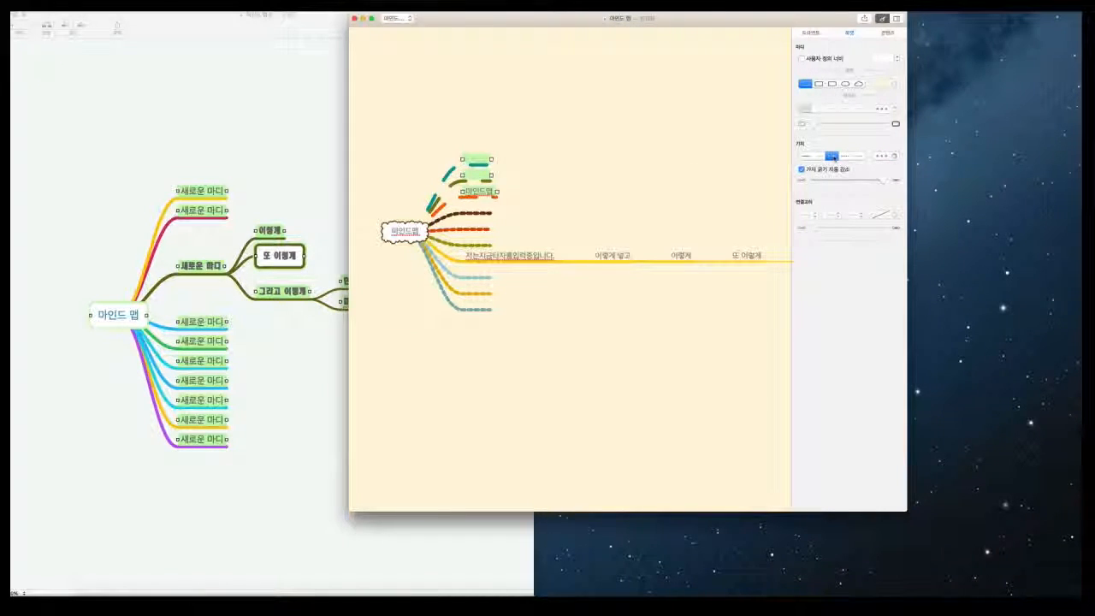
pyautogui.click(859, 156)
pyautogui.click(818, 157)
pyautogui.click(830, 158)
pyautogui.click(804, 157)
pyautogui.keyDown('shift'); pyautogui.click(479, 192); pyautogui.keyUp('shift')
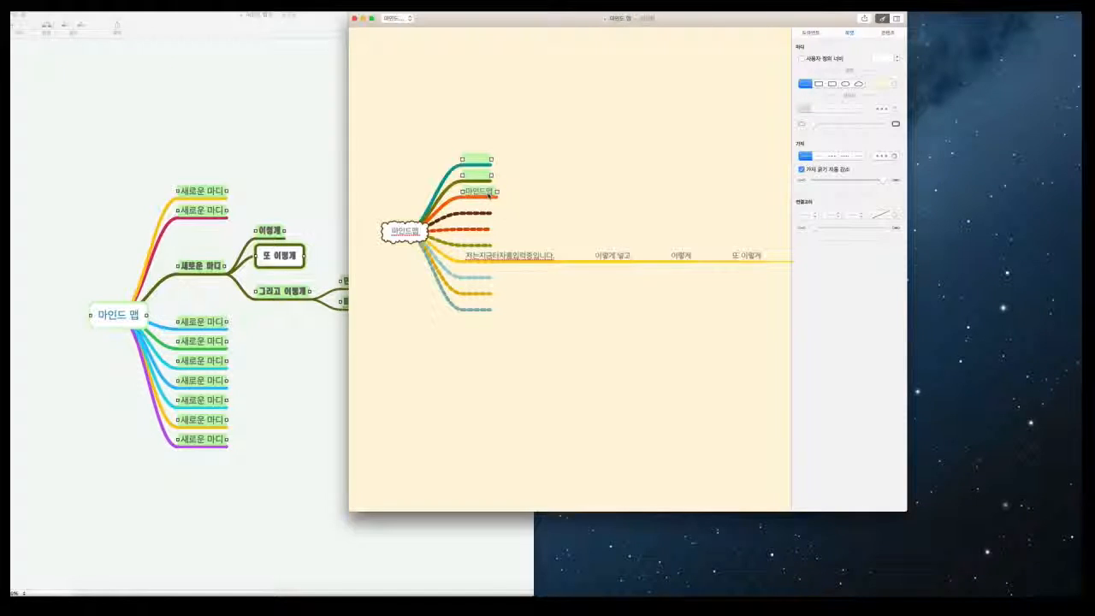
# - Select the lower seven first-level nodes, turn off automatic branch thickness reduction and make their branches thinner
pyautogui.moveTo(492, 384); pyautogui.dragTo(450, 217)
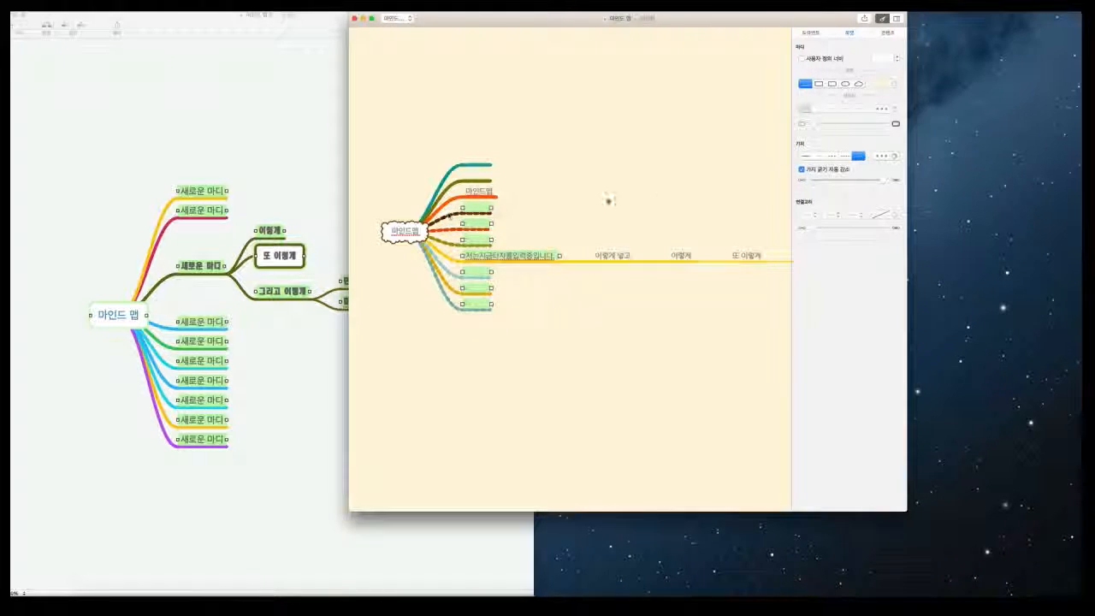
pyautogui.click(842, 170)
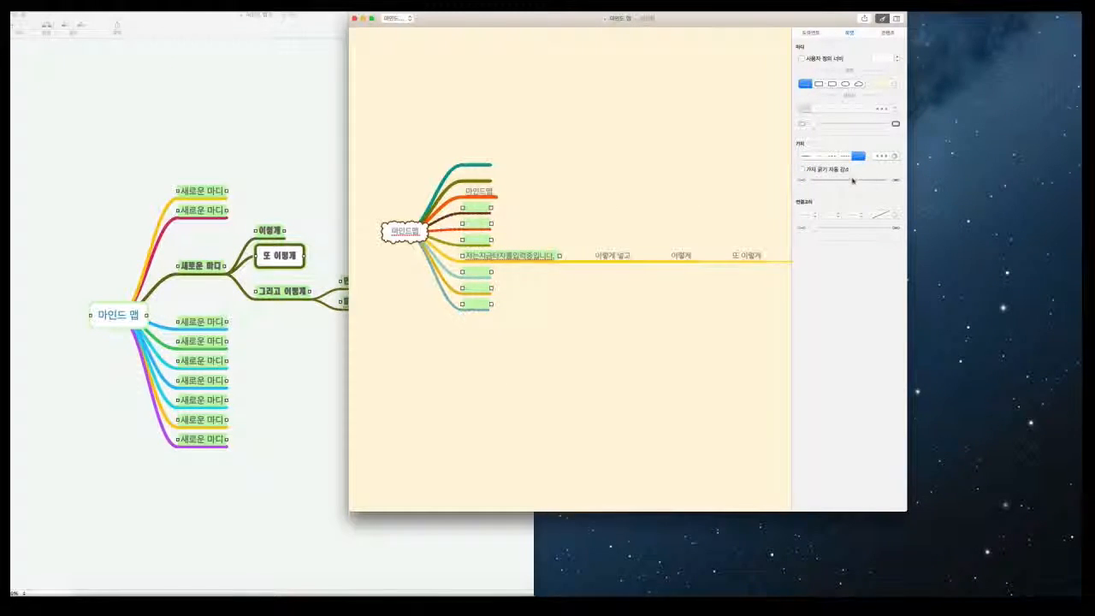
pyautogui.moveTo(814, 181); pyautogui.dragTo(842, 185)
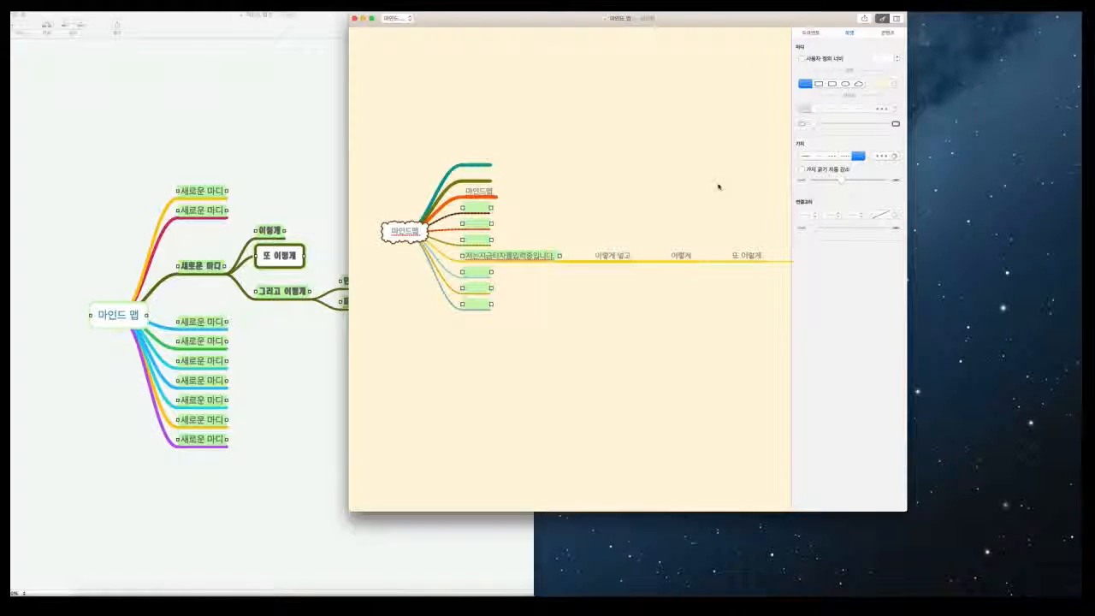
# - Give the top three branches the second dashed line style, try thinner and thicker widths, and turn automatic branch thickness reduction on
pyautogui.moveTo(443, 135); pyautogui.dragTo(525, 198)
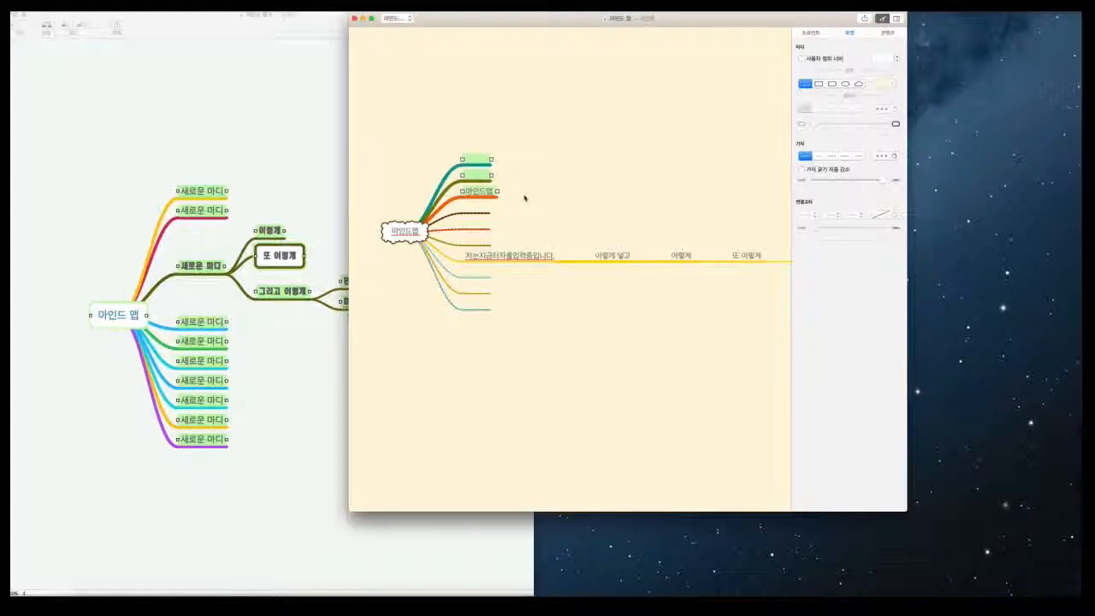
pyautogui.click(819, 156)
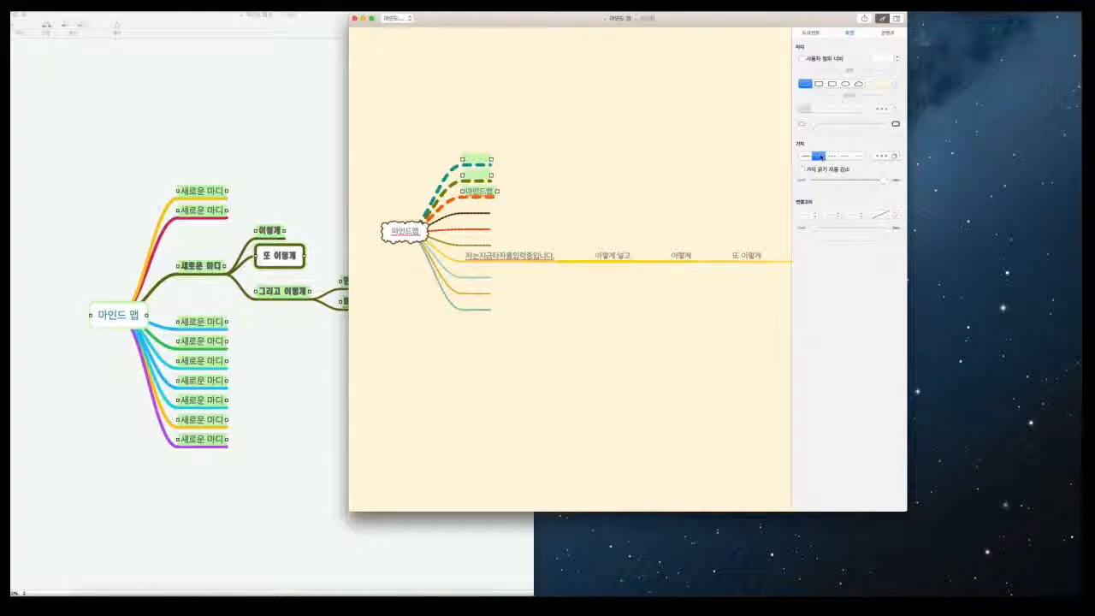
pyautogui.moveTo(881, 183)
pyautogui.mouseDown()
pyautogui.moveTo(815, 183)
pyautogui.moveTo(868, 184)
pyautogui.moveTo(827, 185)
pyautogui.mouseUp()
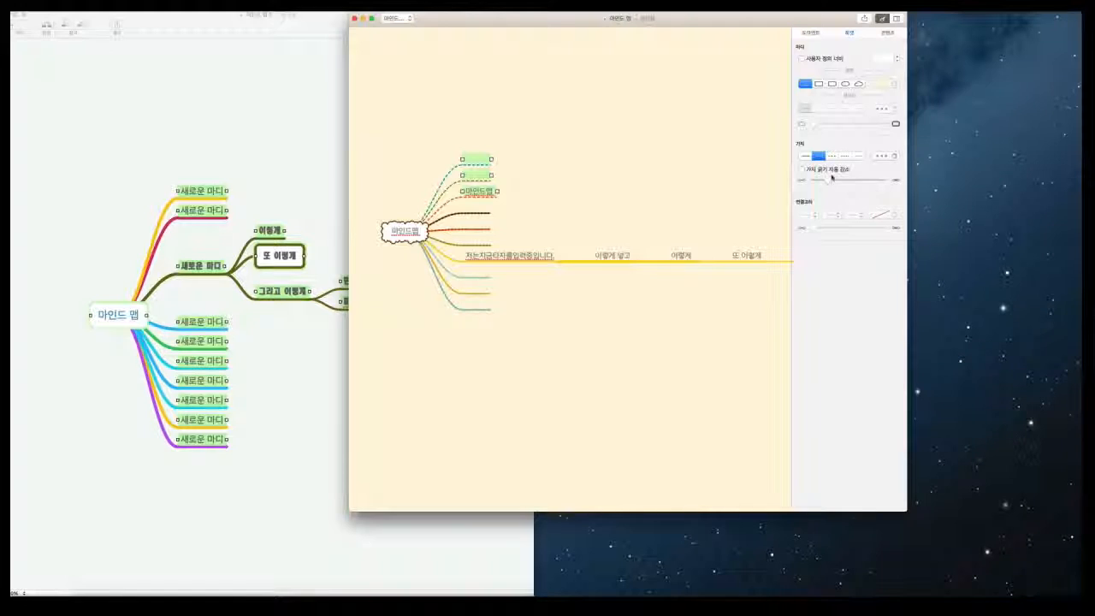
pyautogui.moveTo(830, 181); pyautogui.dragTo(802, 182)
pyautogui.moveTo(814, 182); pyautogui.dragTo(881, 182)
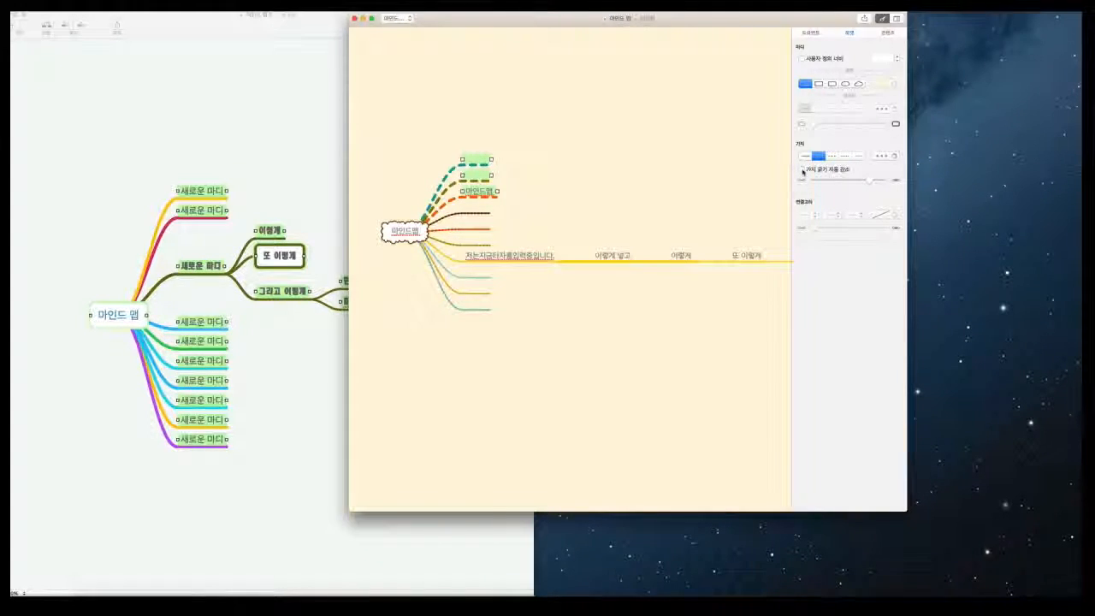
pyautogui.click(802, 170)
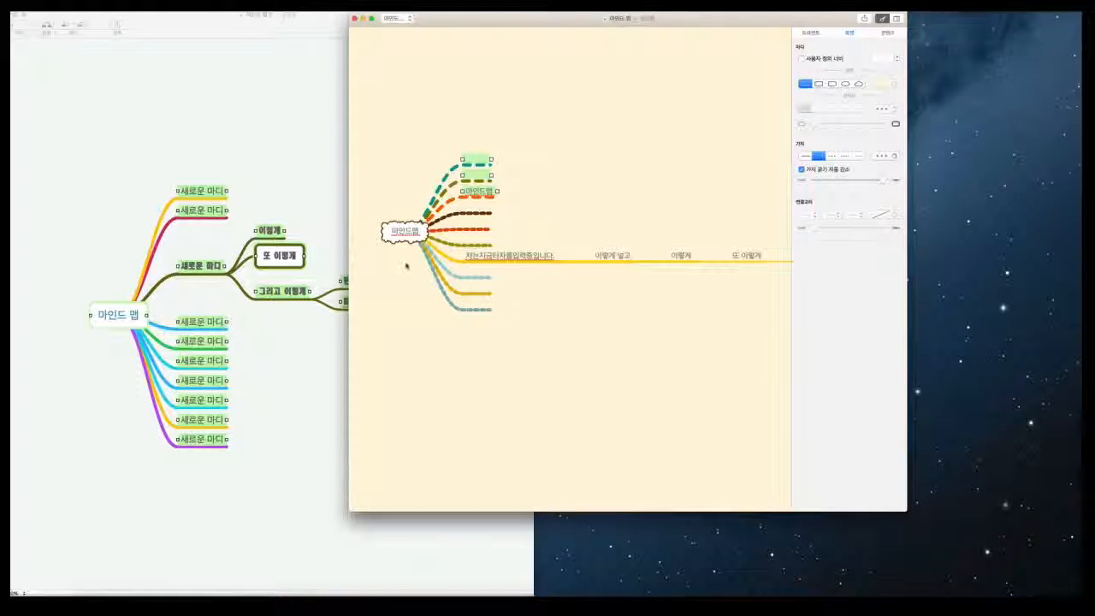
# - Add a chain of five blank child nodes to the bottom teal first-level branch
pyautogui.click(496, 310)
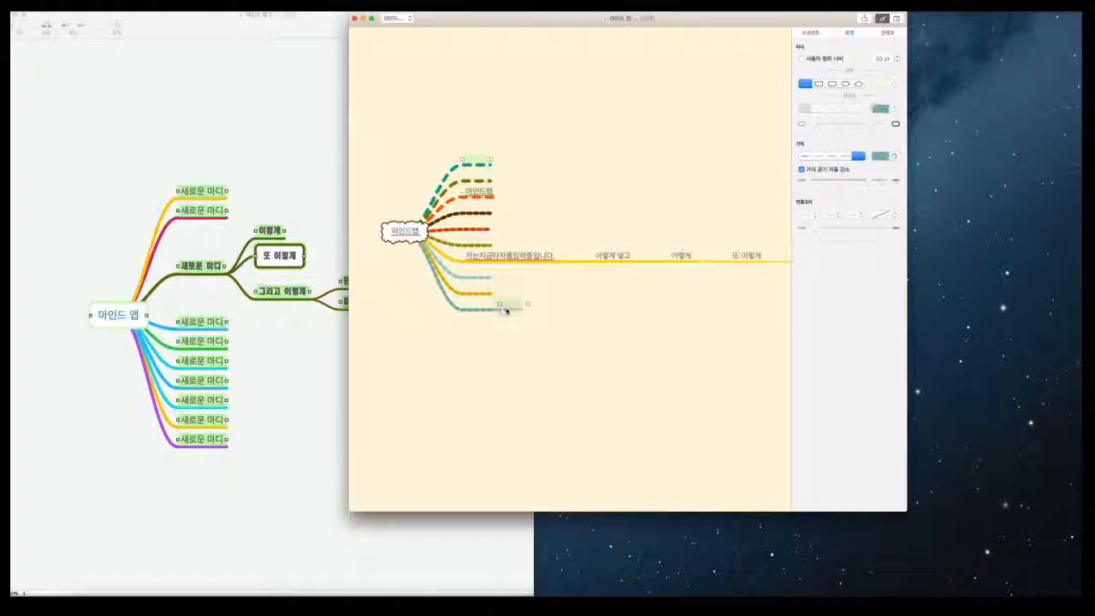
pyautogui.moveTo(506, 311); pyautogui.dragTo(753, 315)
pyautogui.click(750, 311)
pyautogui.click(783, 312)
pyautogui.click(687, 347)
# - Toggle automatic branch thickness reduction on the bottom teal branch and its whole chain of nodes, leaving it off
pyautogui.click(450, 308)
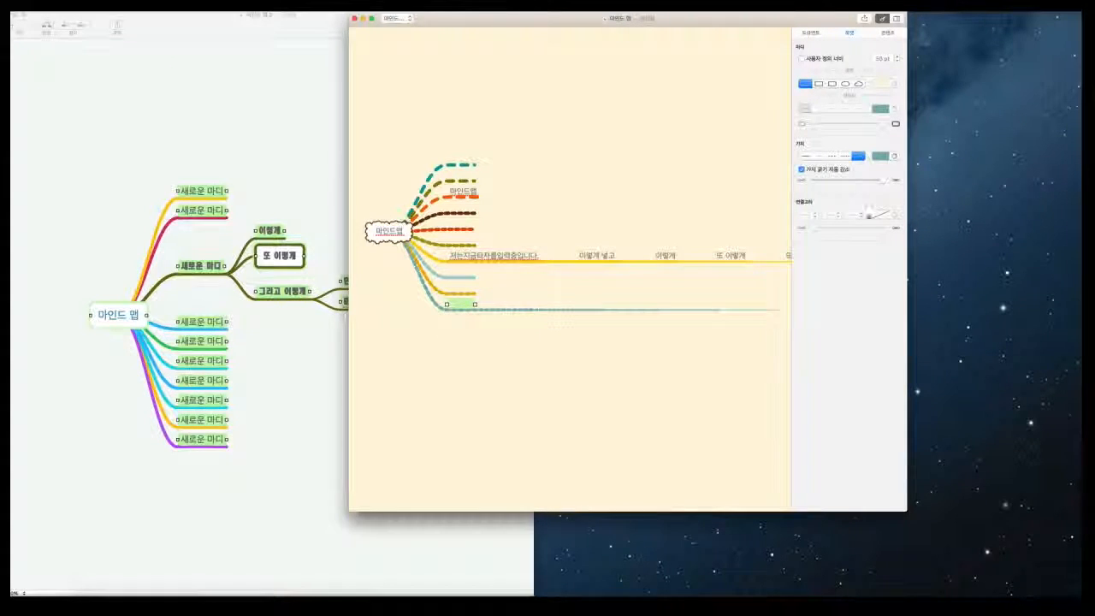
pyautogui.click(802, 170)
pyautogui.click(802, 170)
pyautogui.moveTo(781, 330); pyautogui.dragTo(446, 300)
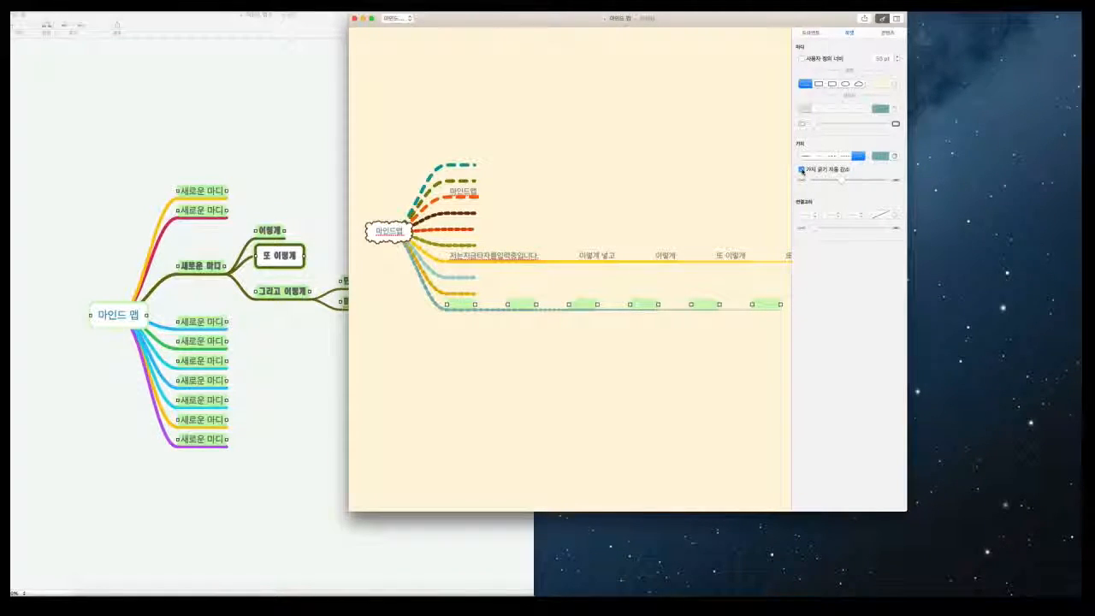
pyautogui.click(552, 214)
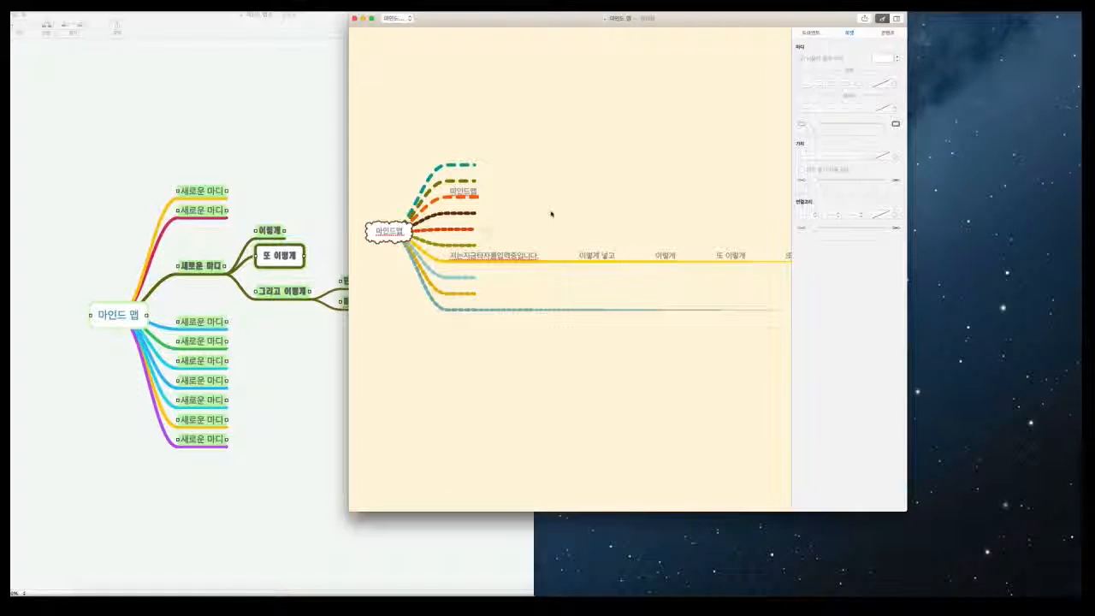
# - Add a chain of blank child nodes to the olive first-level branch above the yellow text branch
pyautogui.click(463, 243)
pyautogui.click(490, 247)
pyautogui.moveTo(550, 247); pyautogui.dragTo(770, 241)
pyautogui.click(548, 206)
pyautogui.moveTo(529, 195); pyautogui.dragTo(562, 246)
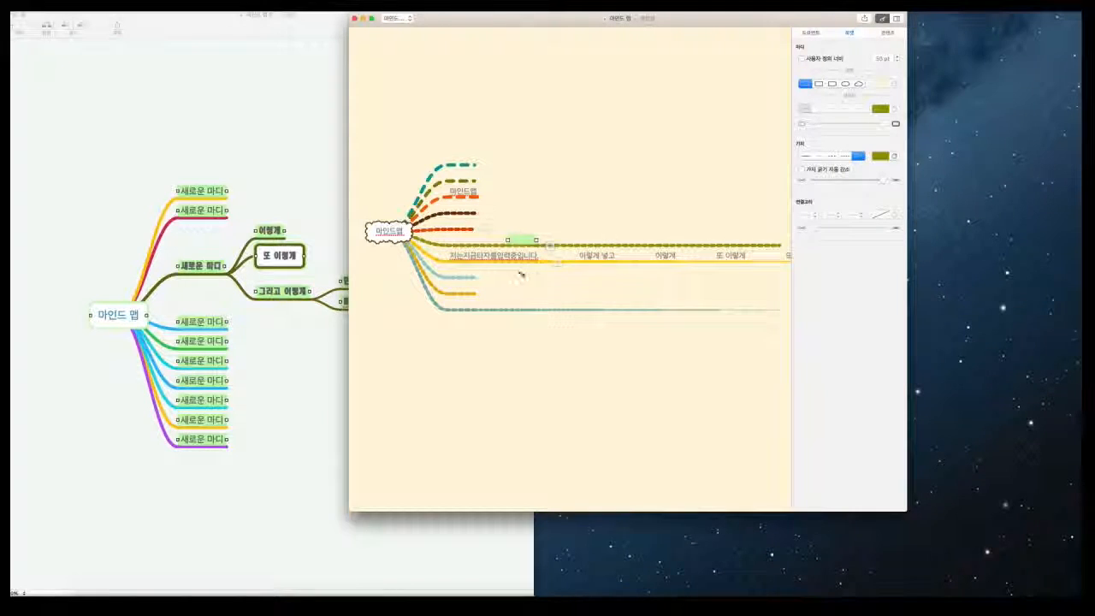
# - Select the first node of the bottom teal branch and turn on automatic branch thickness reduction
pyautogui.press('super+F1')
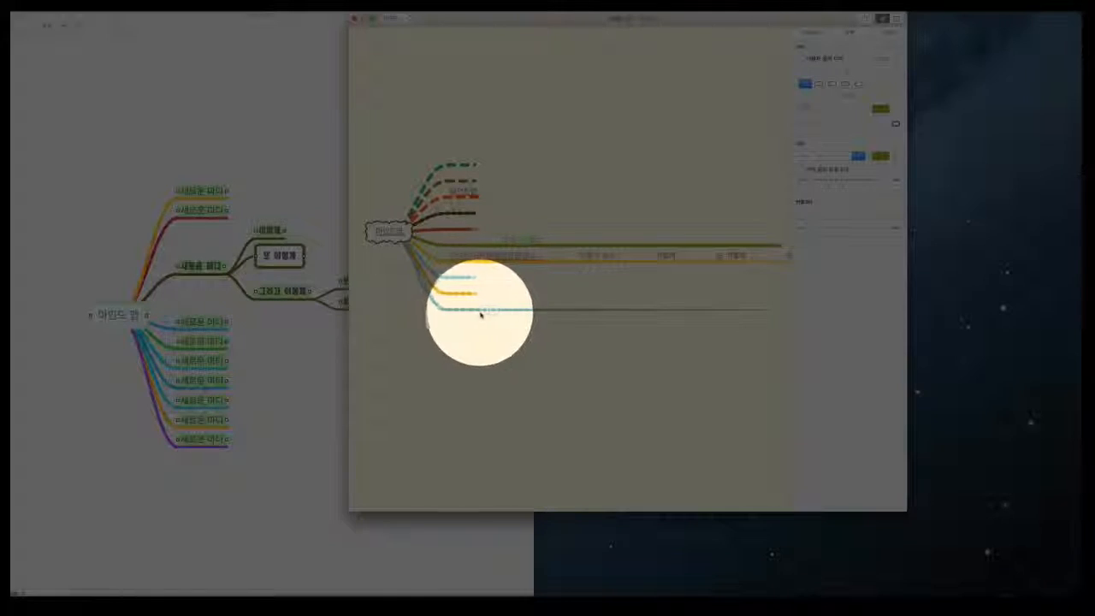
pyautogui.press('super+F1')
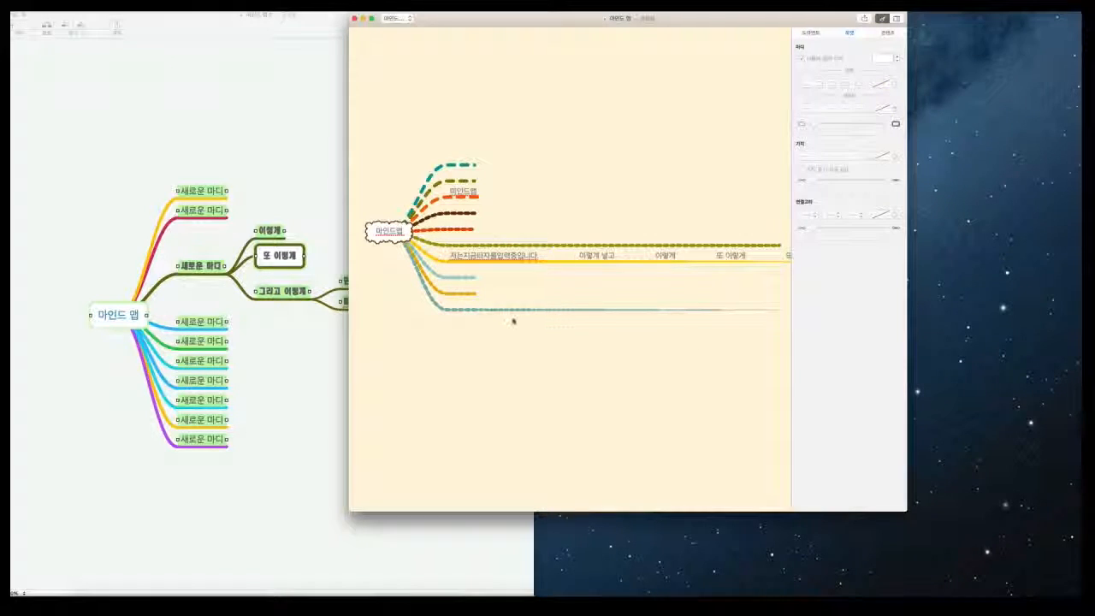
pyautogui.click(475, 307)
pyautogui.click(802, 169)
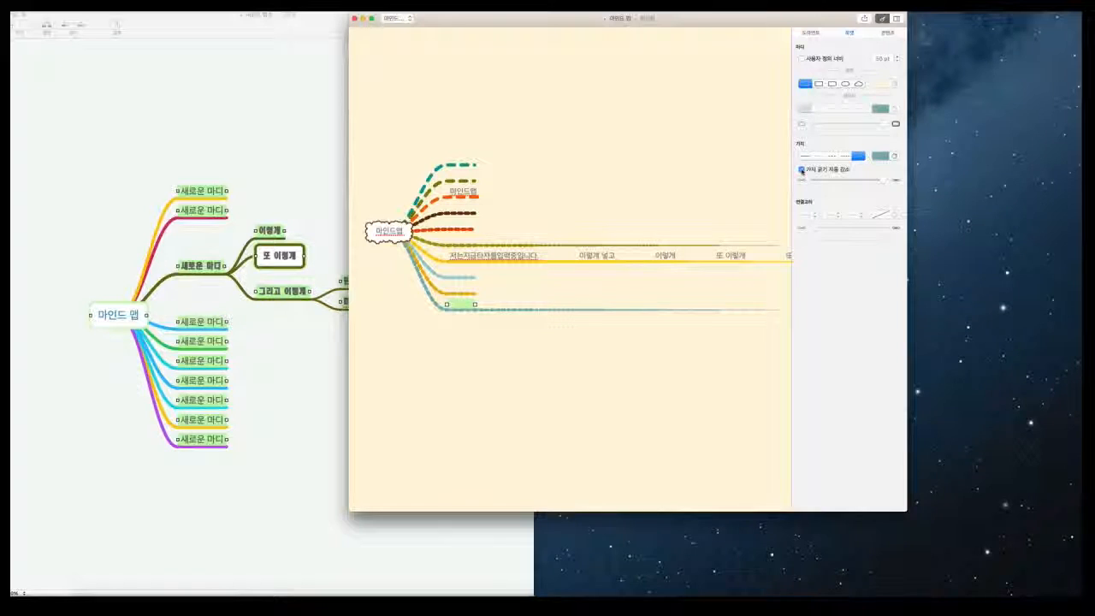
pyautogui.click(583, 340)
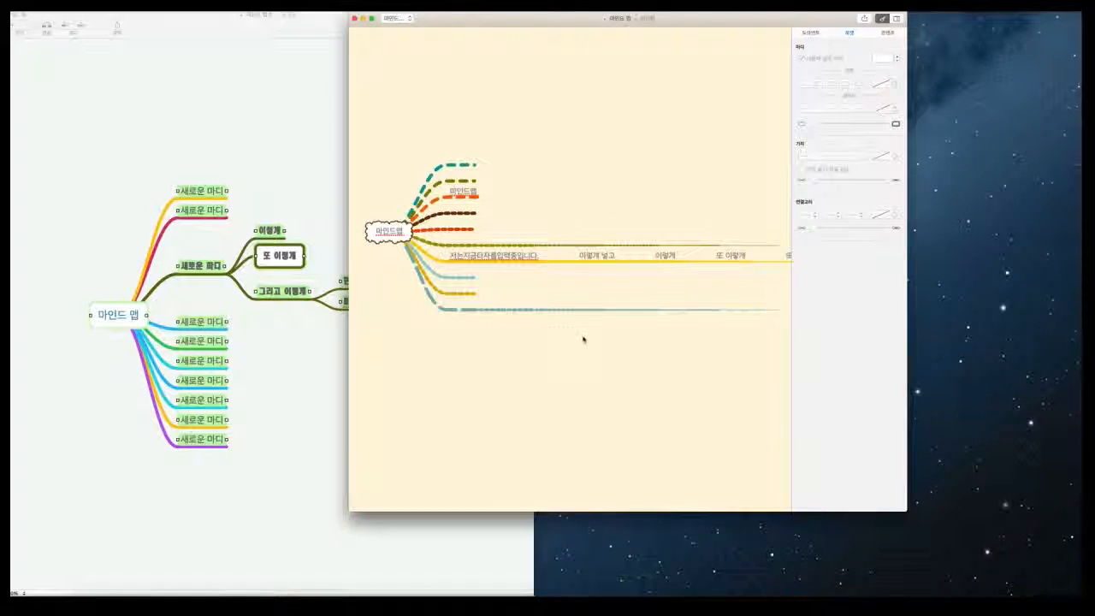
# - Select the whole bottom teal chain, toggle automatic thickness reduction and set its branch lines to the second dashed style
pyautogui.moveTo(780, 347); pyautogui.dragTo(433, 345)
pyautogui.moveTo(391, 311); pyautogui.dragTo(392, 310)
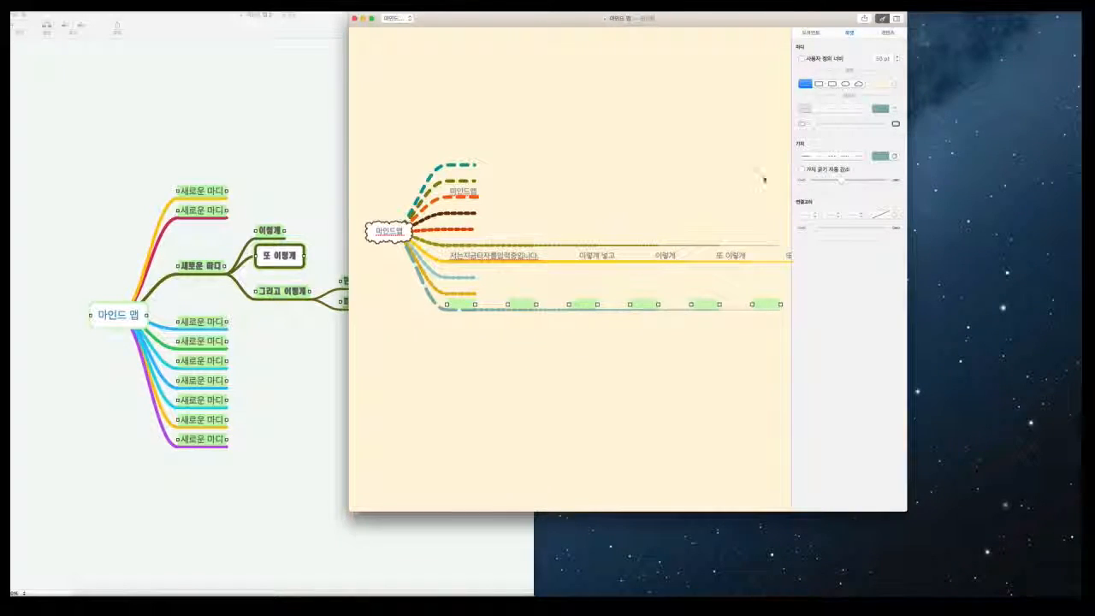
pyautogui.click(801, 169)
pyautogui.click(827, 158)
pyautogui.click(818, 157)
pyautogui.click(676, 378)
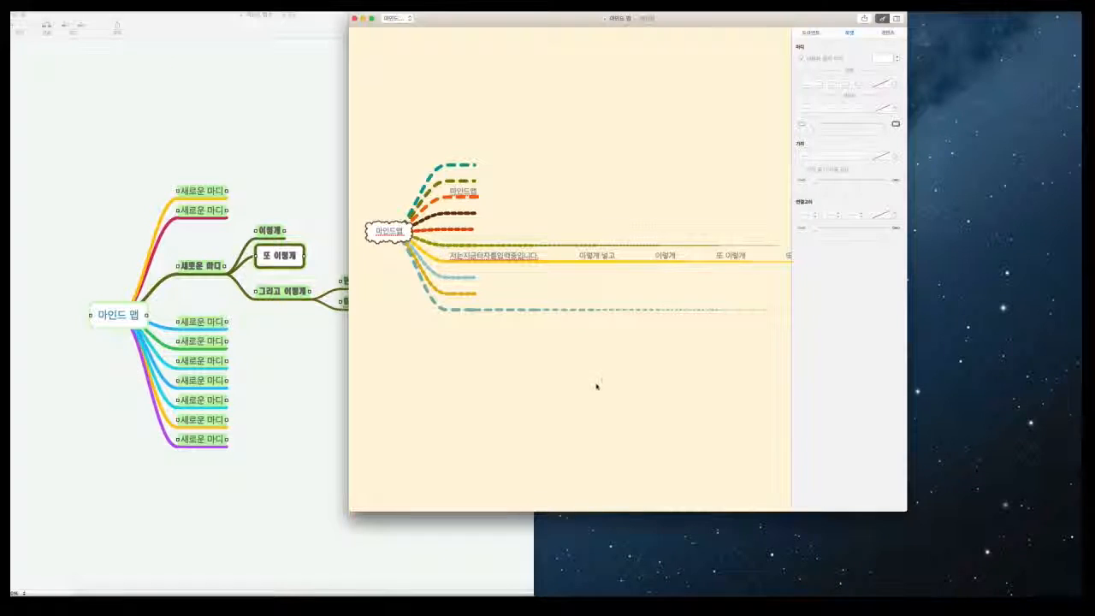
# - Delete the bottom teal branch and turn on automatic thickness reduction with the dark yellow node above it selected
pyautogui.click(451, 314)
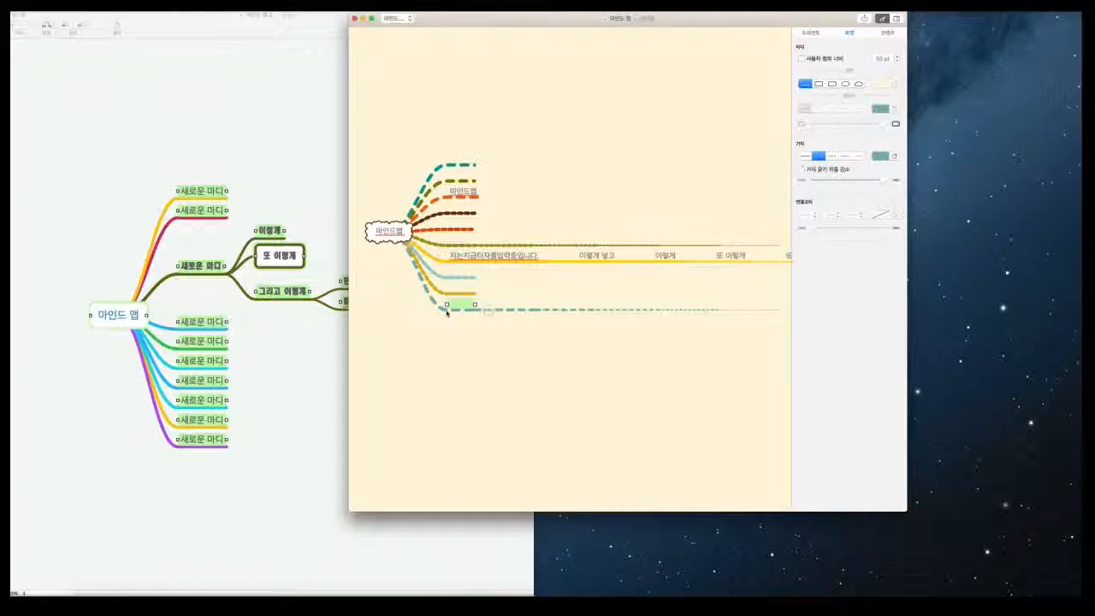
pyautogui.press('BackSpace')
pyautogui.click(466, 304)
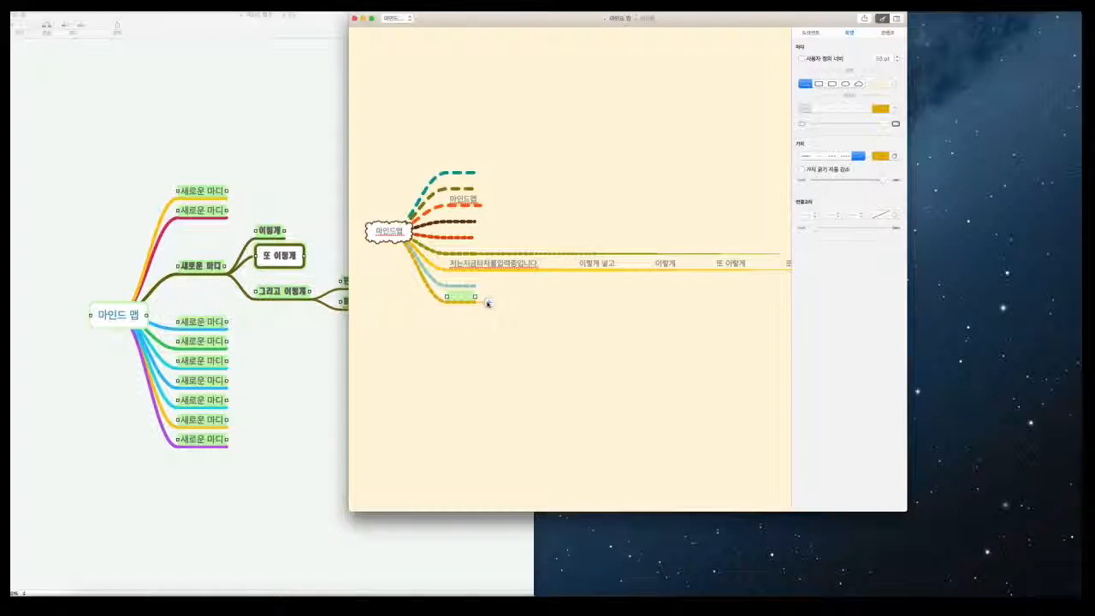
pyautogui.click(801, 168)
# - Extend the bottom dark yellow branch with a long chain of blank child nodes, widening one of them with spaces
pyautogui.moveTo(489, 303); pyautogui.dragTo(605, 304)
pyautogui.click(594, 305)
pyautogui.click(590, 302)
pyautogui.doubleClick(583, 303)
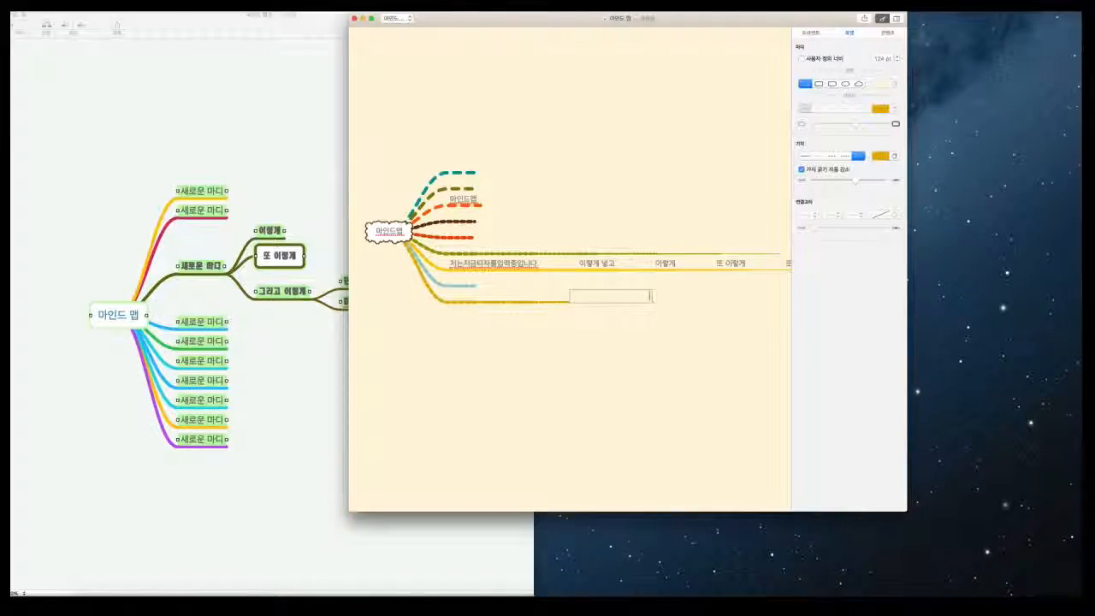
pyautogui.click(611, 310)
pyautogui.click(655, 300)
pyautogui.doubleClick(692, 301)
pyautogui.click(673, 322)
pyautogui.click(654, 303)
pyautogui.press('Tab')
pyautogui.click(737, 326)
pyautogui.click(744, 304)
pyautogui.press('Tab')
pyautogui.click(755, 314)
pyautogui.click(758, 303)
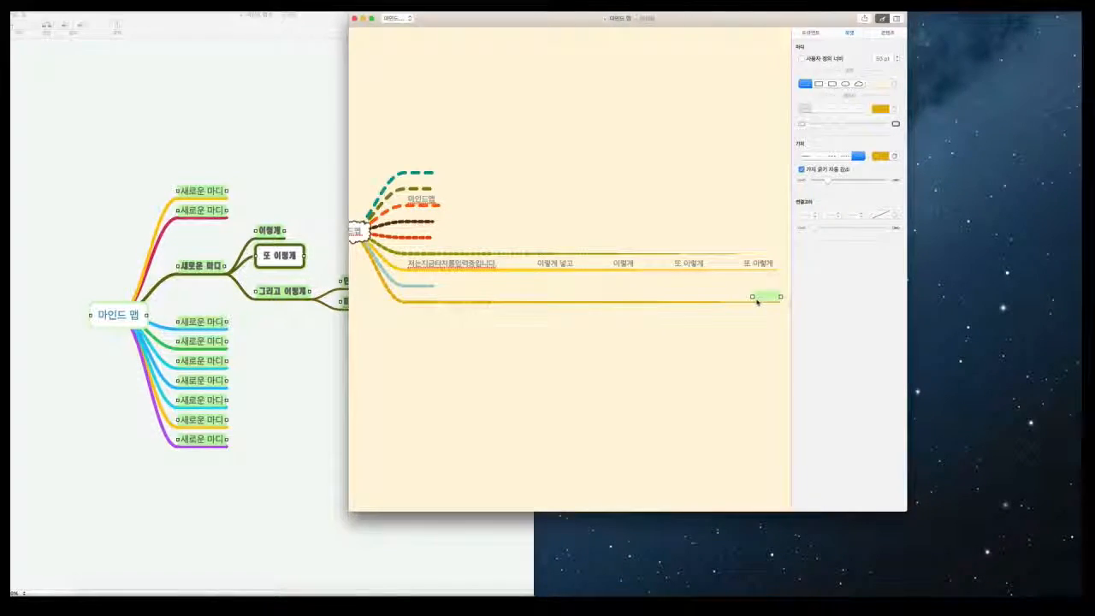
pyautogui.press('Tab')
pyautogui.click(724, 335)
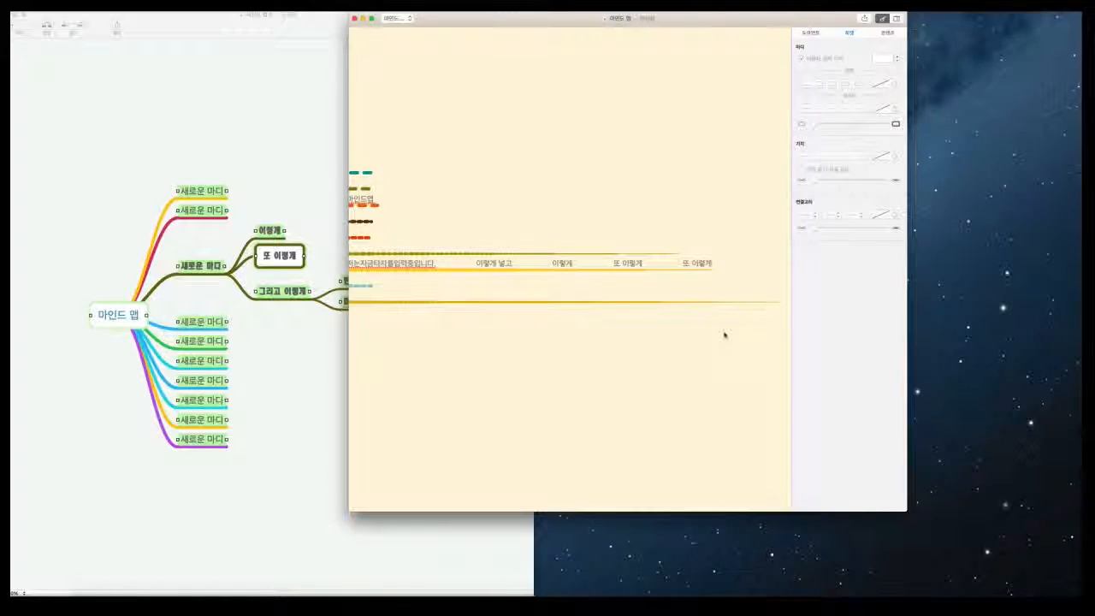
pyautogui.press('super+minus')
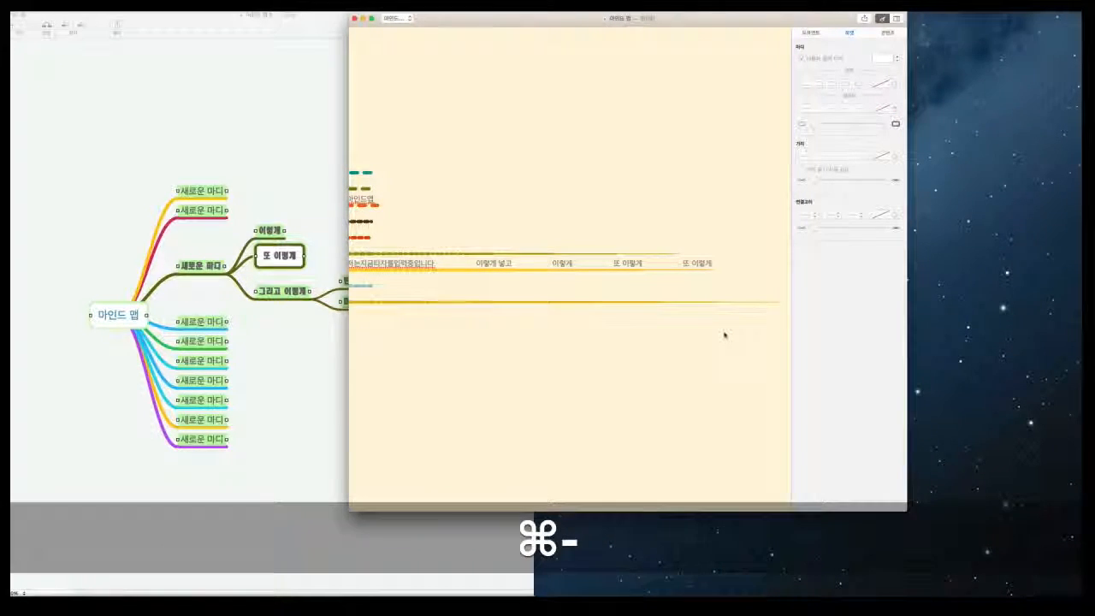
# - Thicken the cloud-shaped border of the central node 마인드맵
pyautogui.press('super+minus')
pyautogui.press('super+equal')
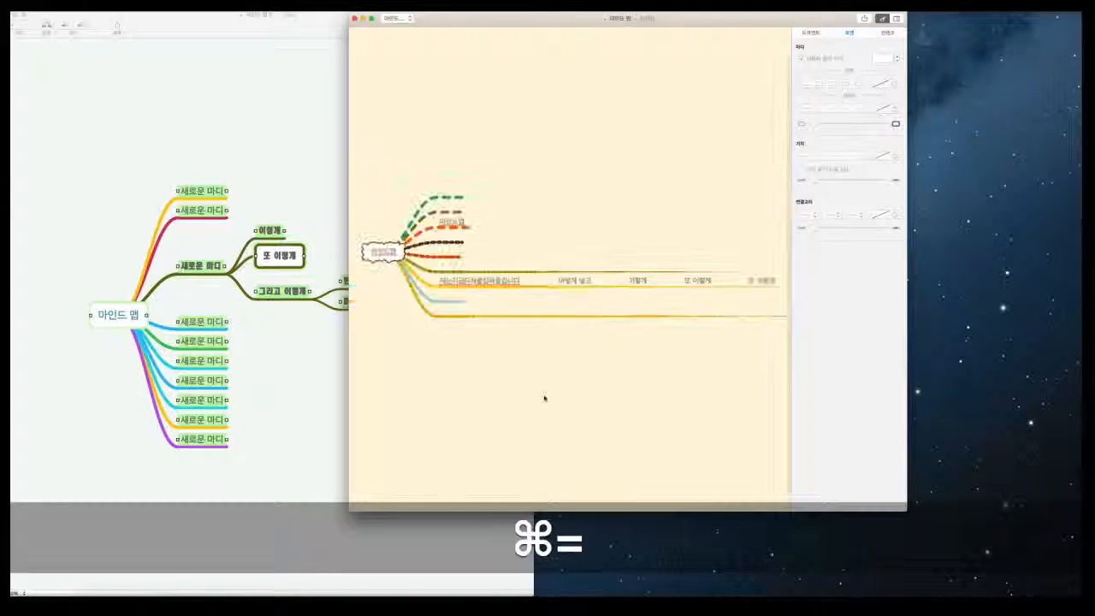
pyautogui.press('super+minus')
pyautogui.press('super+equal')
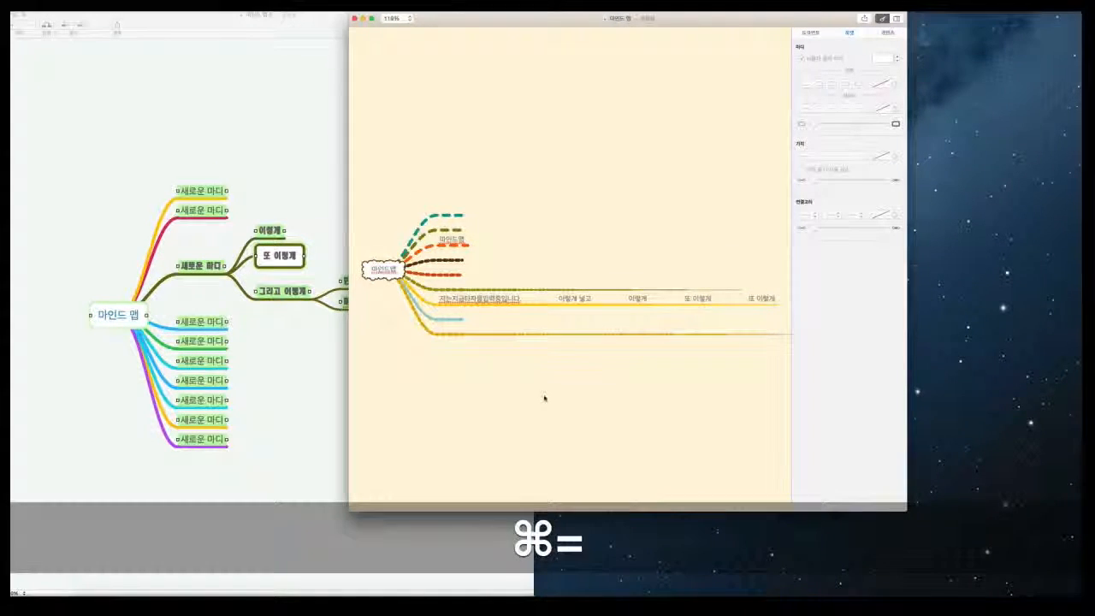
pyautogui.press('super+equal')
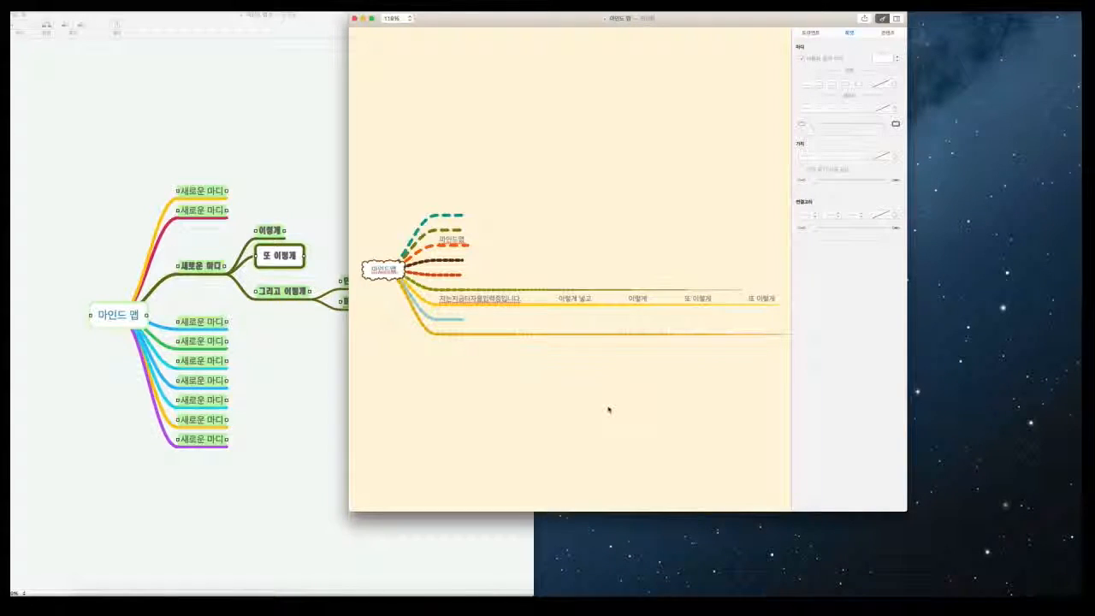
pyautogui.press('super+equal')
pyautogui.click(395, 269)
pyautogui.click(672, 114)
pyautogui.click(390, 269)
pyautogui.moveTo(829, 125); pyautogui.dragTo(805, 130)
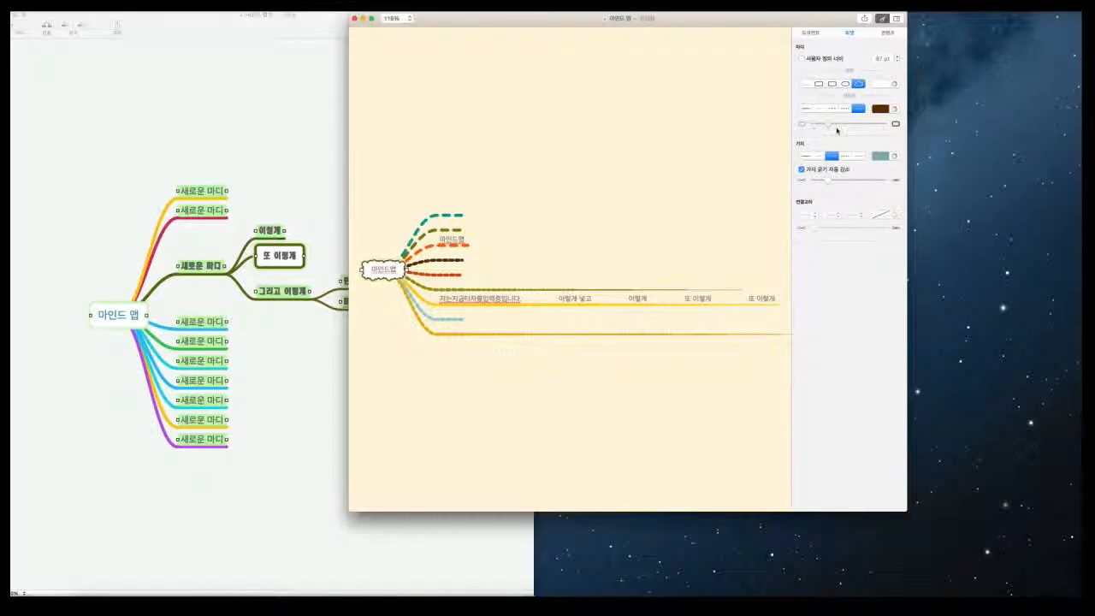
pyautogui.moveTo(867, 131); pyautogui.dragTo(843, 133)
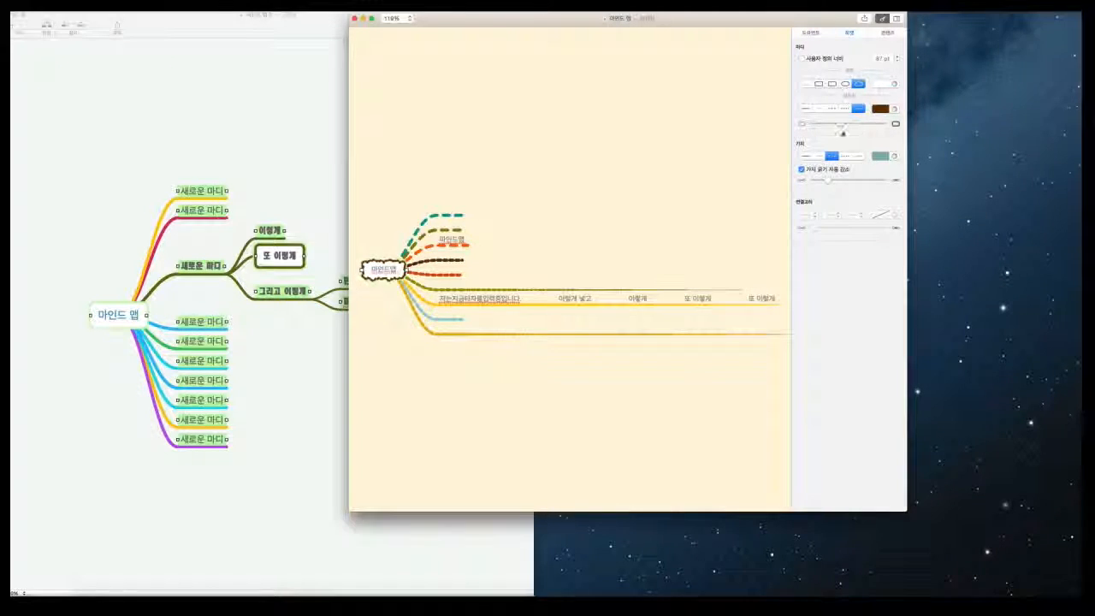
pyautogui.click(590, 175)
pyautogui.click(376, 274)
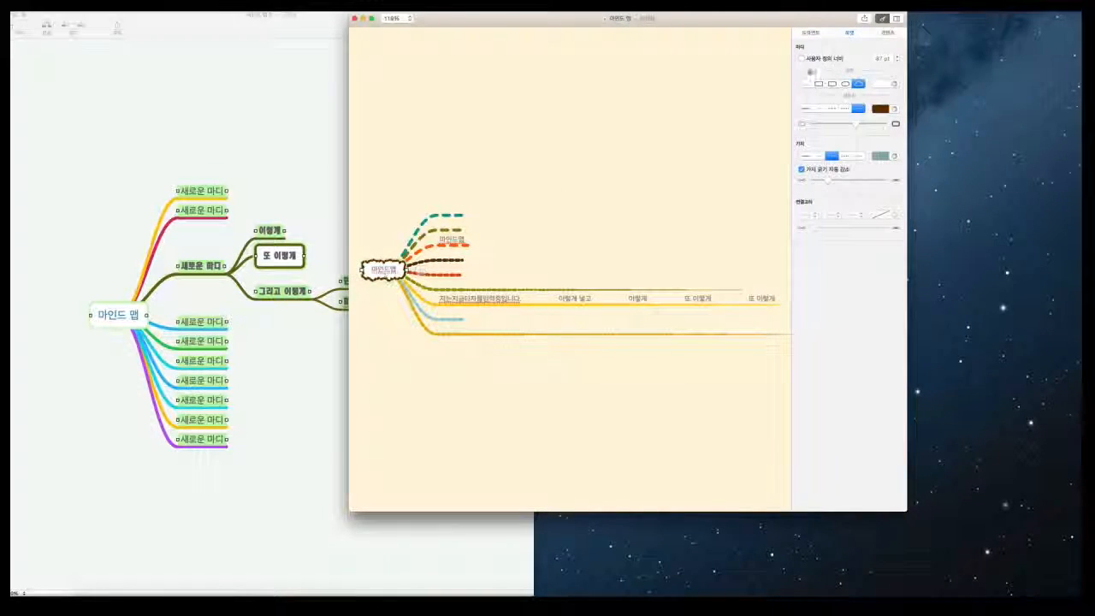
# - Try the AppleGothic and AppleMyungjo fonts on the central node and restore Apple SD Gothic Neo
pyautogui.click(890, 33)
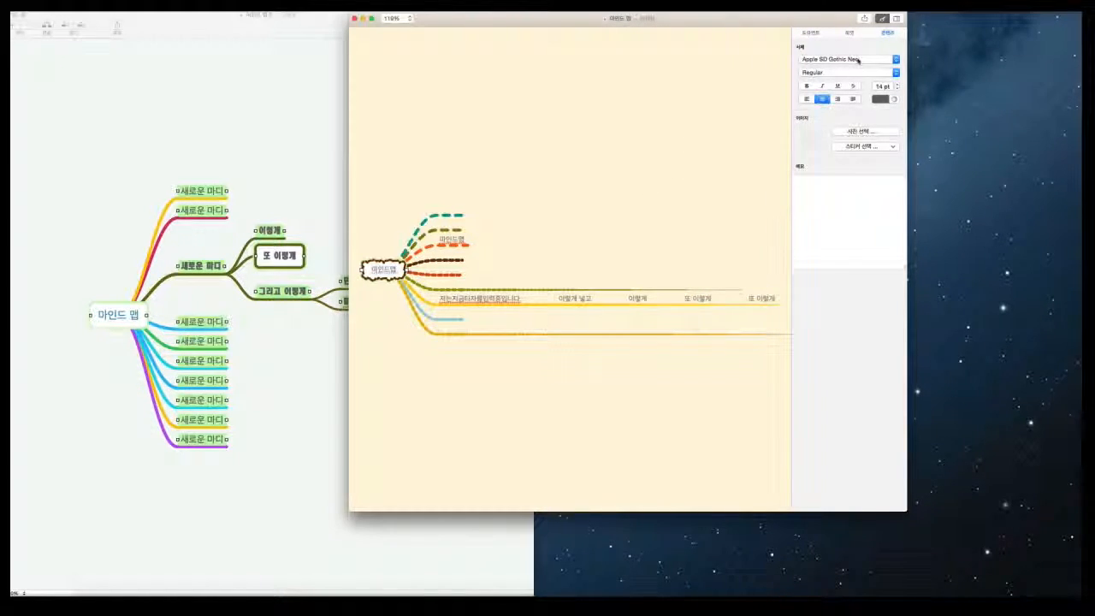
pyautogui.click(374, 307)
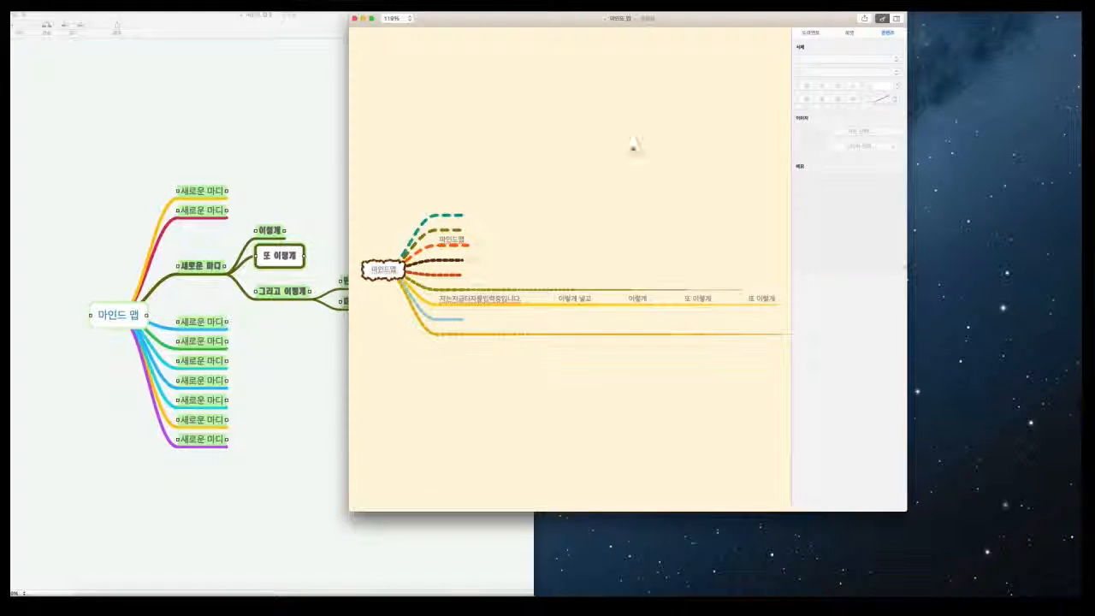
pyautogui.click(850, 34)
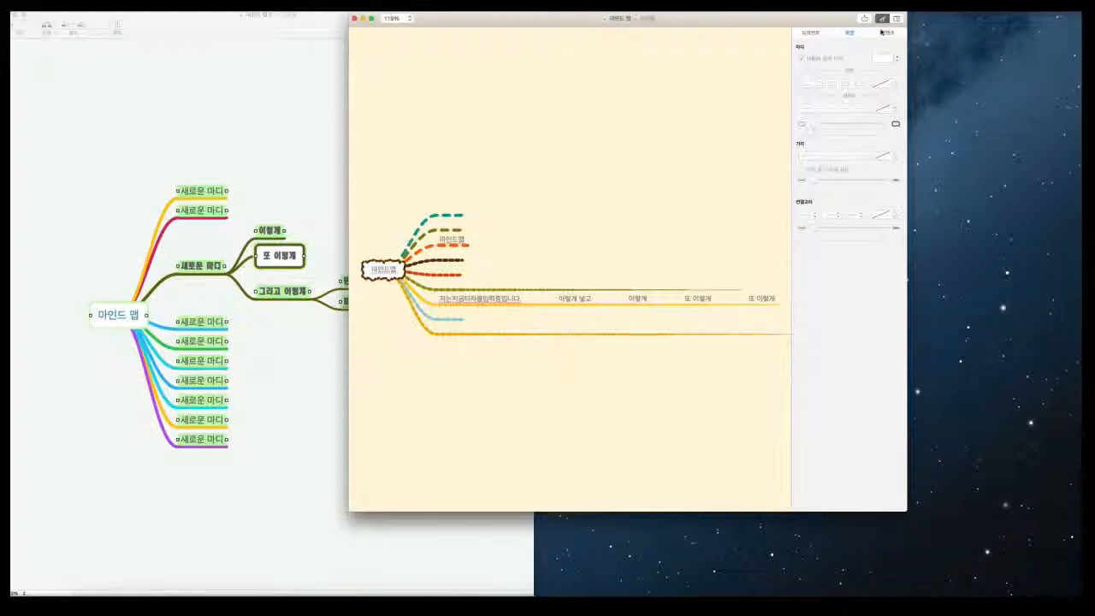
pyautogui.click(885, 33)
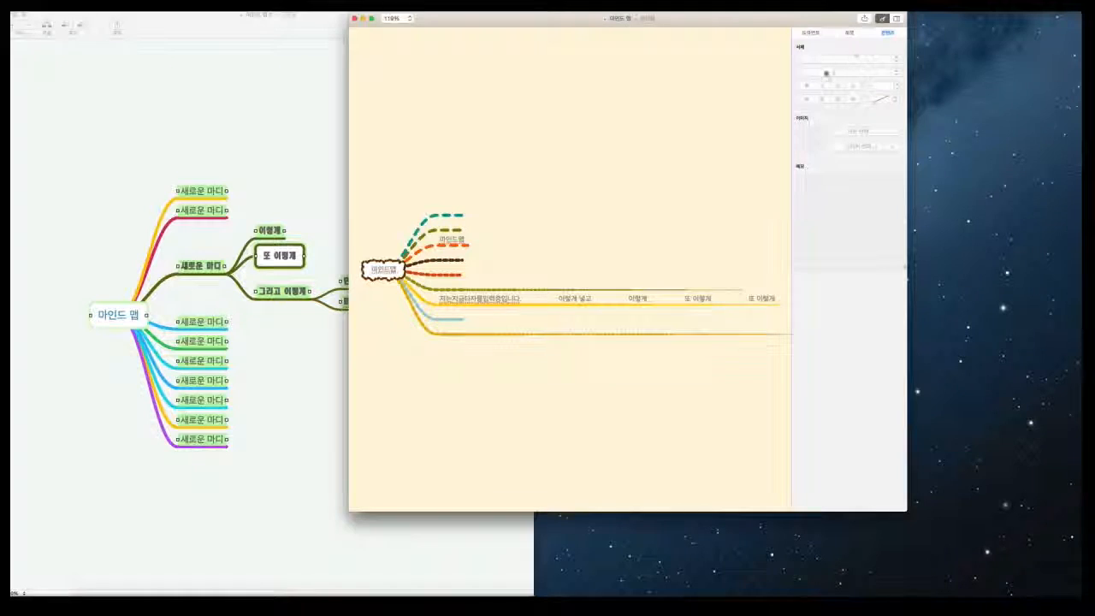
pyautogui.click(385, 272)
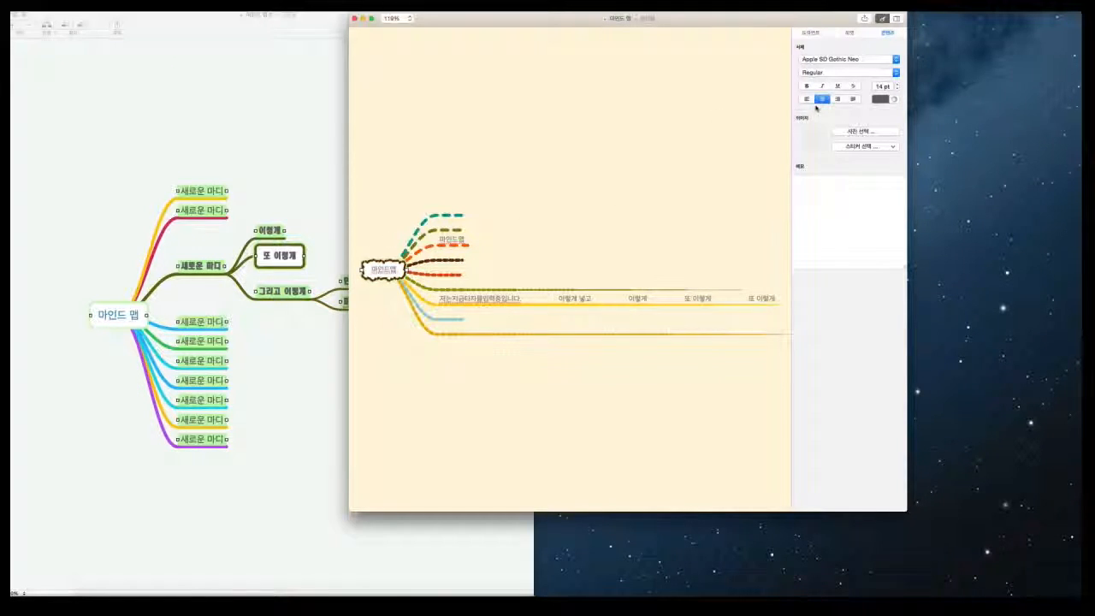
pyautogui.click(825, 60)
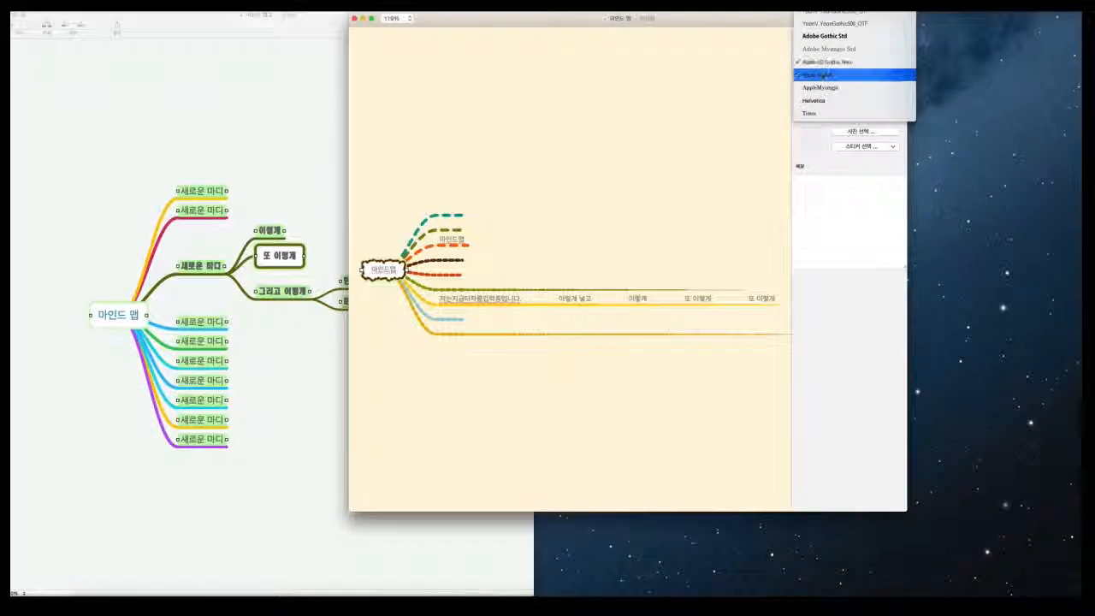
pyautogui.click(823, 76)
pyautogui.click(824, 61)
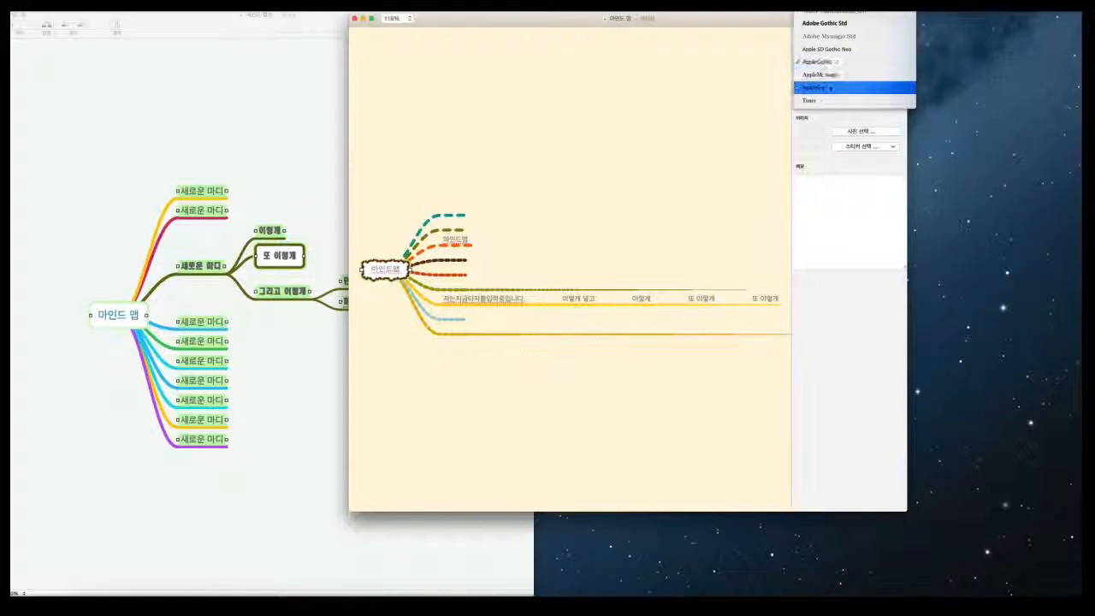
pyautogui.click(828, 78)
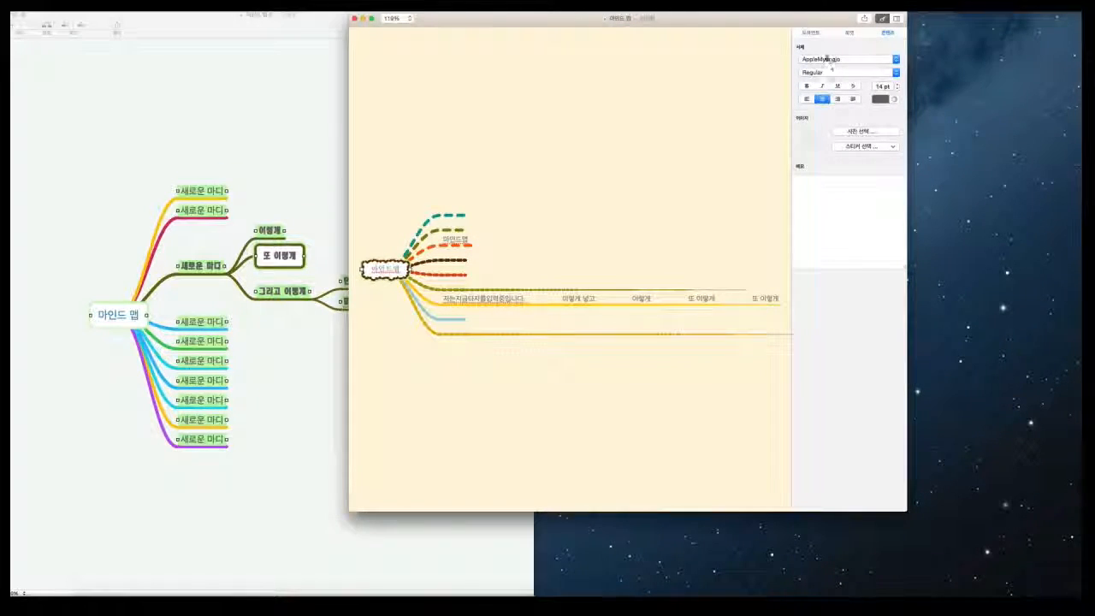
pyautogui.click(825, 60)
pyautogui.click(828, 75)
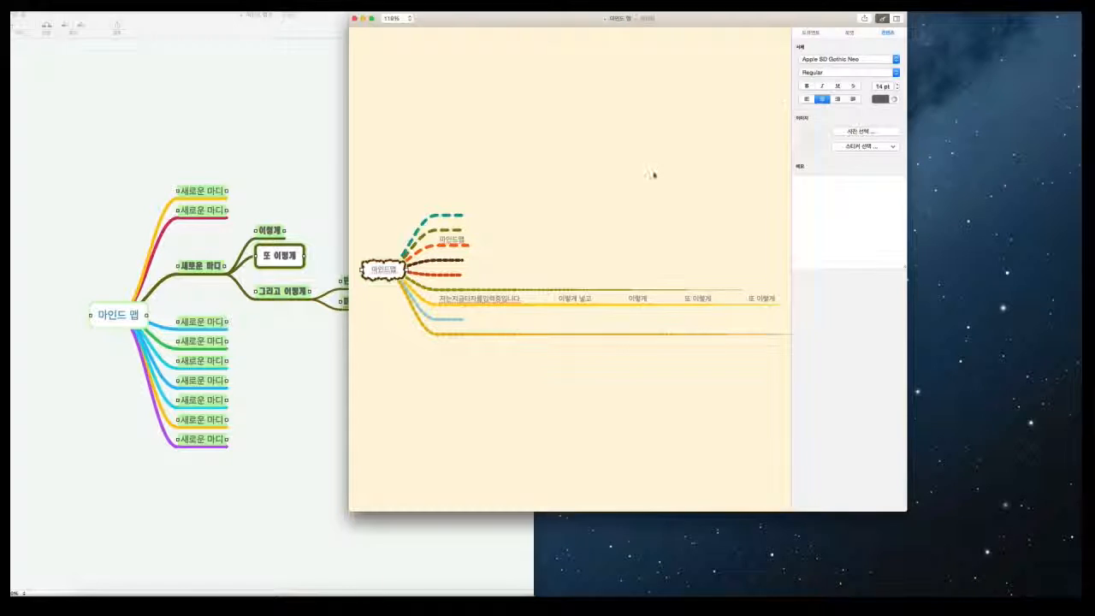
# - Switch to the MindNode Pro map, select all its nodes and open the text settings and the font chooser
pyautogui.click(570, 217)
pyautogui.click(81, 357)
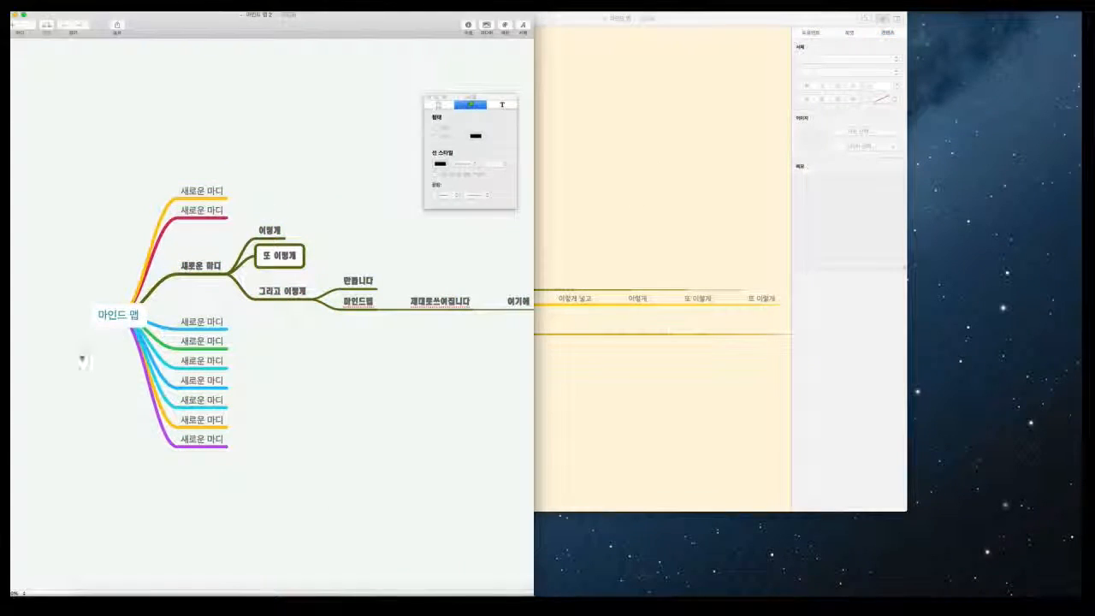
pyautogui.click(137, 315)
pyautogui.press('super+a')
pyautogui.click(502, 106)
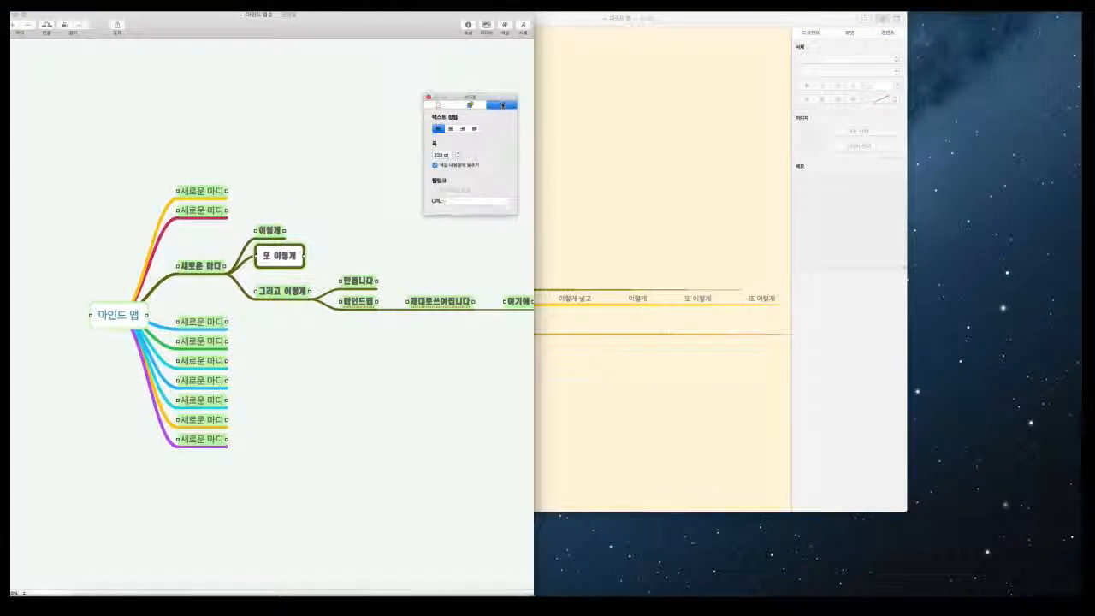
pyautogui.click(522, 26)
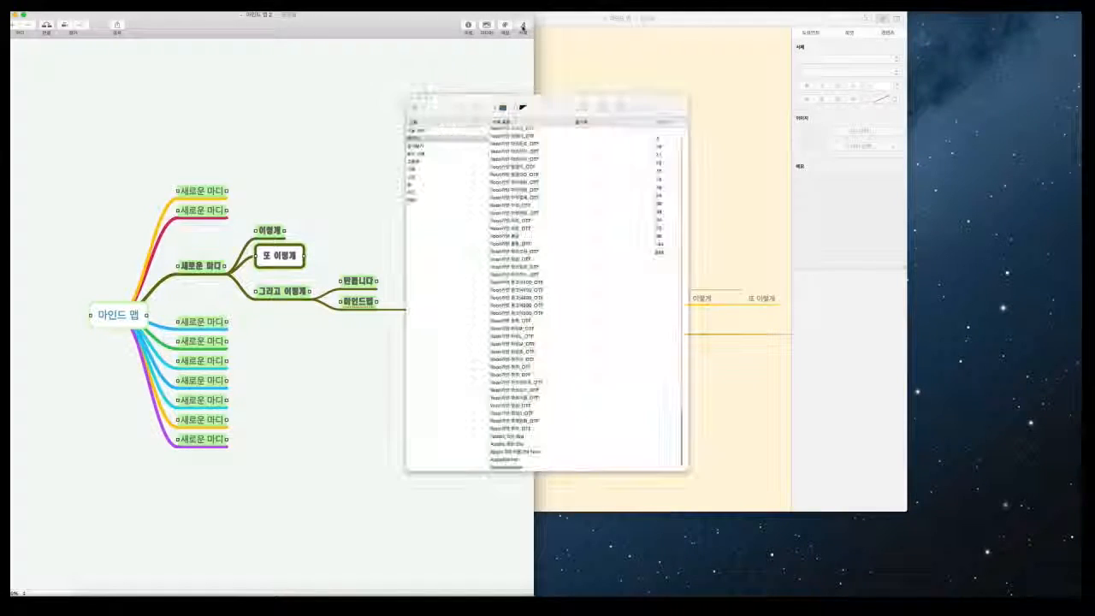
# - Try several fonts on all selected nodes, ending with a rounded handwriting-style font
pyautogui.moveTo(470, 77); pyautogui.dragTo(455, 68)
pyautogui.click(431, 176)
pyautogui.click(447, 244)
pyautogui.click(459, 311)
pyautogui.click(465, 366)
pyautogui.click(464, 266)
pyautogui.click(455, 190)
# - Switch back to the MindNode 2 map and try AppleGothic on the central node before setting its font to AppleMyungjo
pyautogui.click(693, 119)
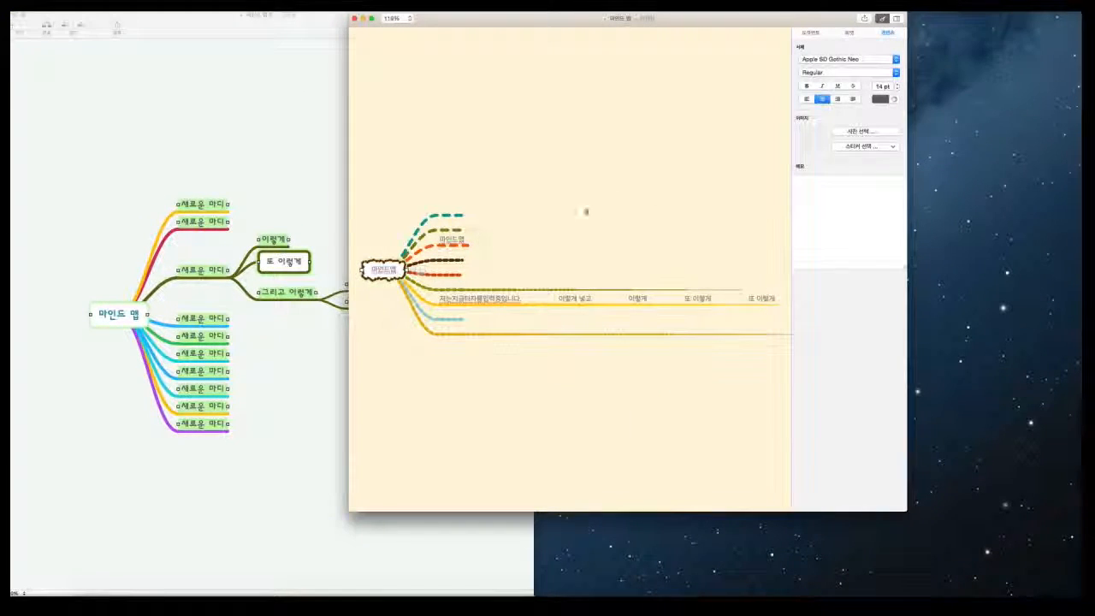
pyautogui.click(837, 59)
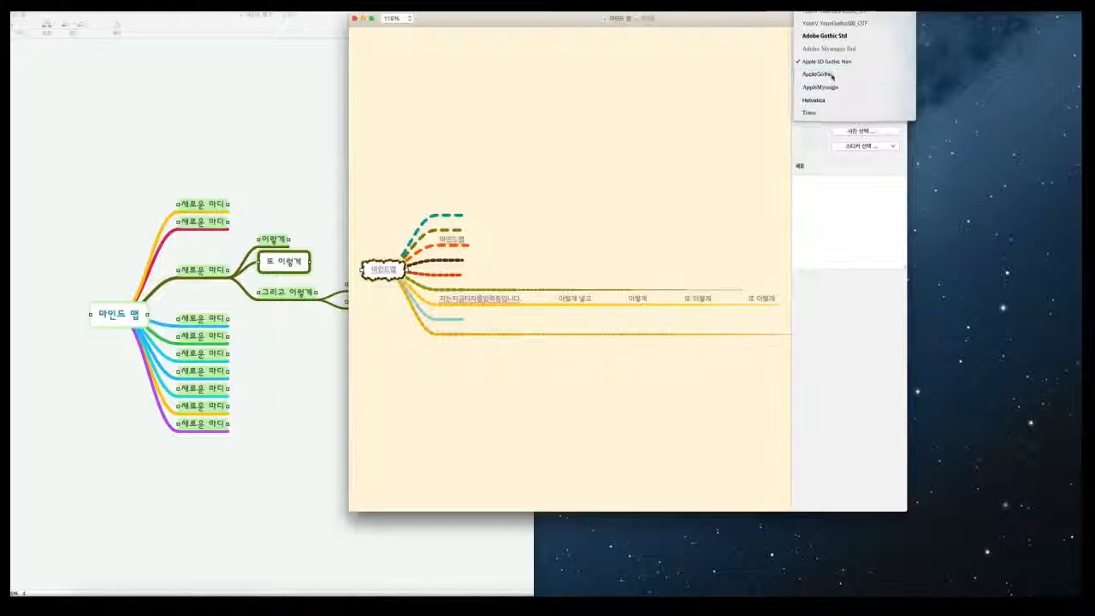
pyautogui.click(831, 74)
pyautogui.click(835, 59)
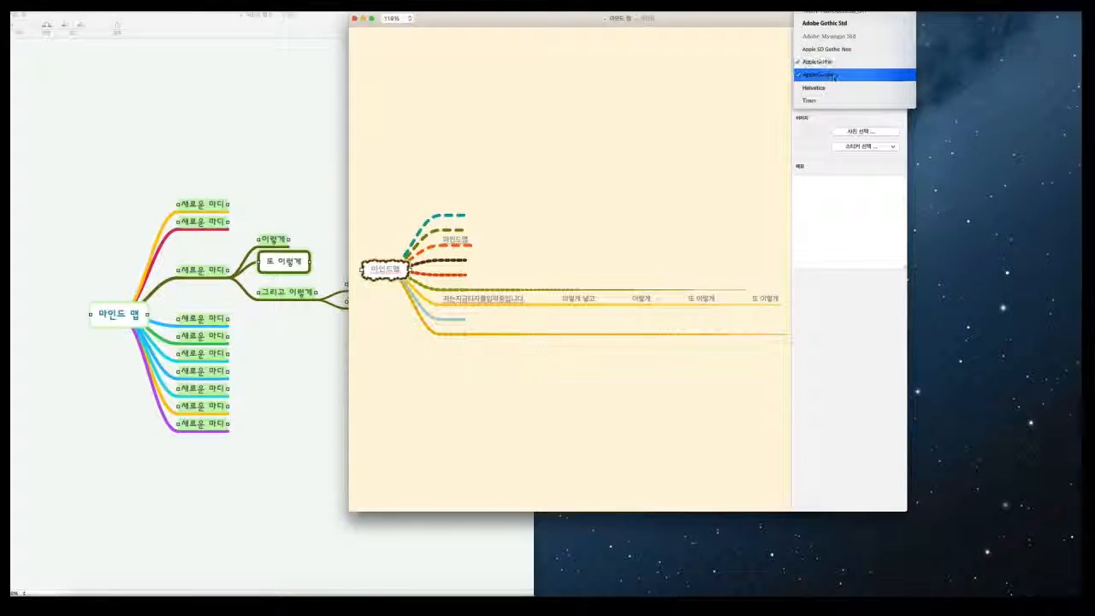
pyautogui.click(834, 76)
# - Select the branch nodes around the central node and try AppleMyungjo and other fonts on them
pyautogui.moveTo(427, 198); pyautogui.dragTo(735, 399)
pyautogui.click(828, 60)
pyautogui.click(833, 75)
pyautogui.click(841, 62)
pyautogui.click(843, 72)
pyautogui.click(839, 61)
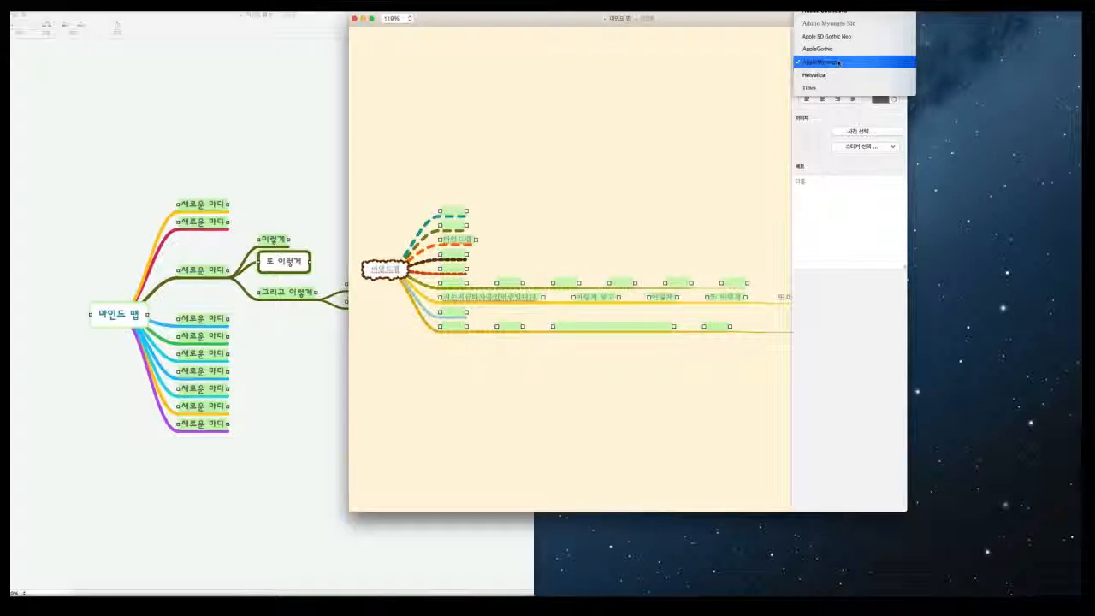
pyautogui.click(837, 75)
pyautogui.click(647, 181)
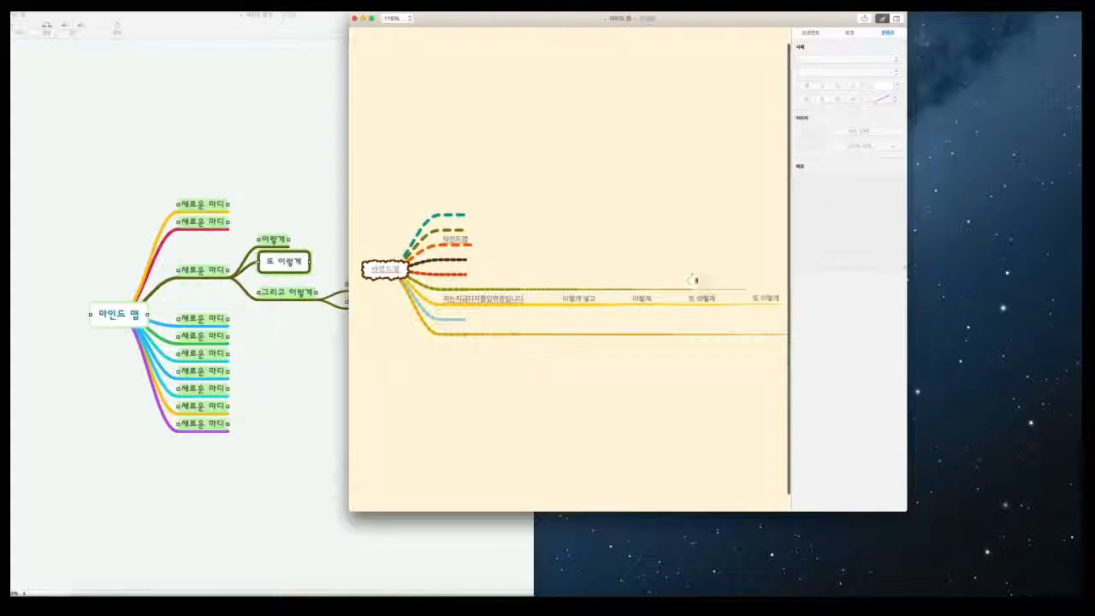
# - Select the visible branch nodes together, leaving out the central node, and set their font to CreChoco
pyautogui.moveTo(428, 190); pyautogui.dragTo(689, 420)
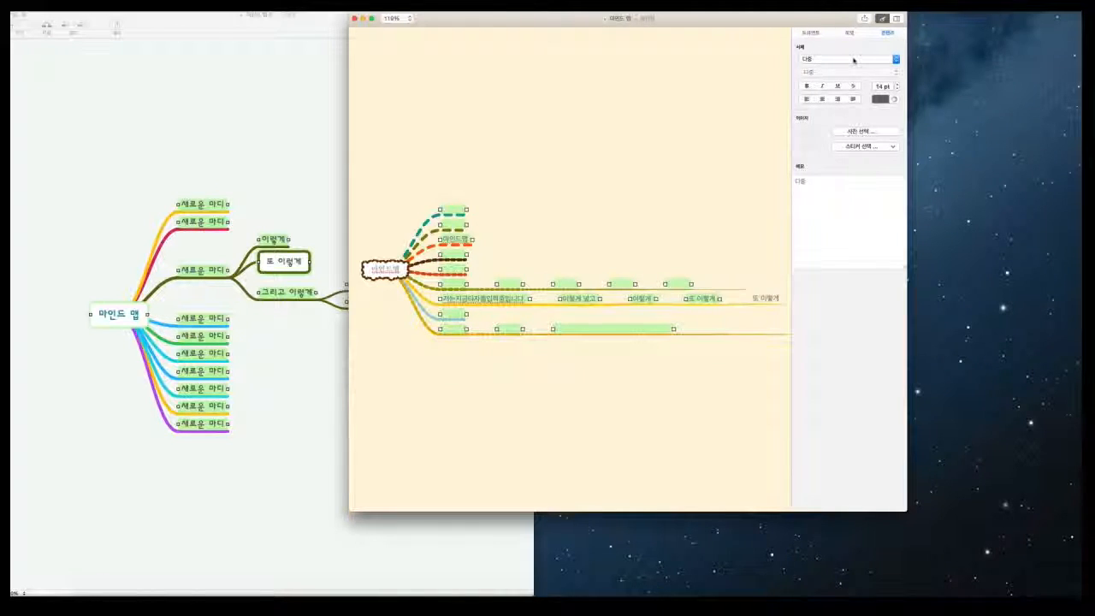
pyautogui.click(450, 166)
pyautogui.moveTo(439, 160); pyautogui.dragTo(704, 381)
pyautogui.click(847, 58)
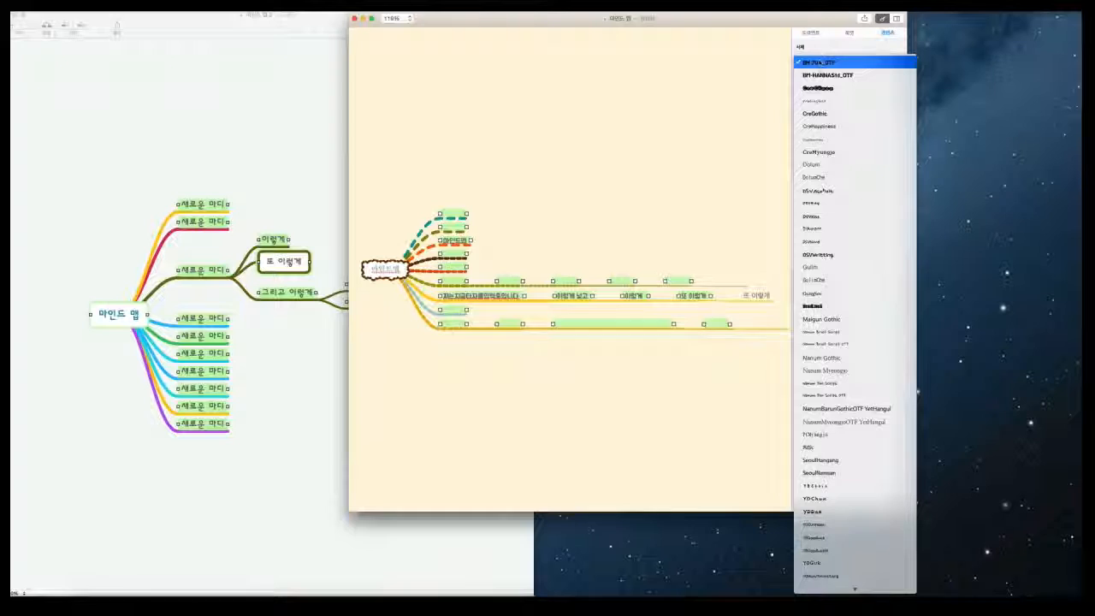
pyautogui.click(813, 90)
pyautogui.click(680, 193)
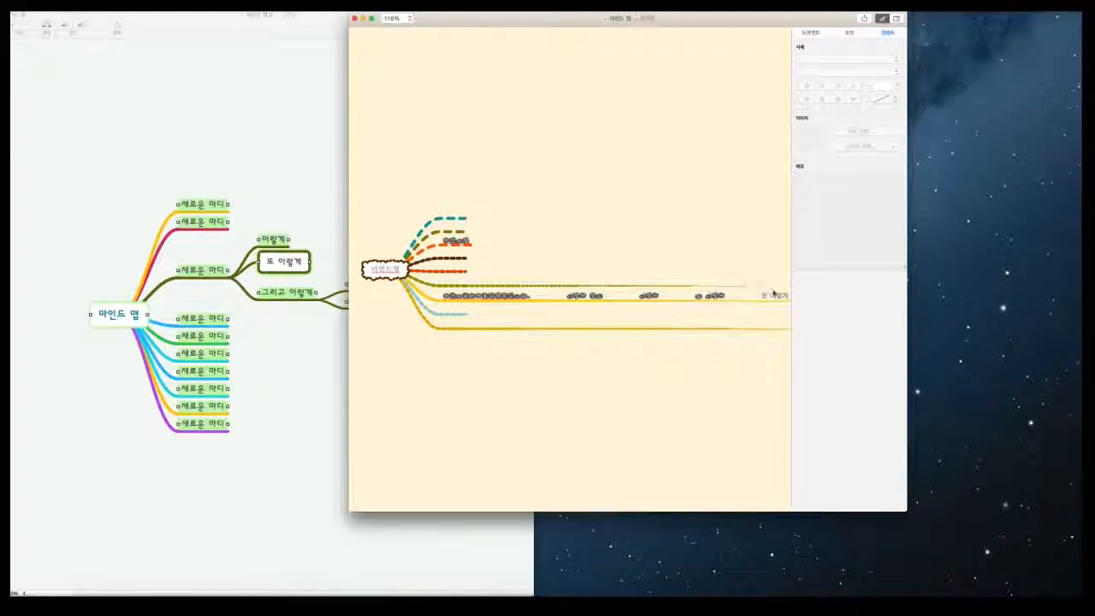
pyautogui.press('super')
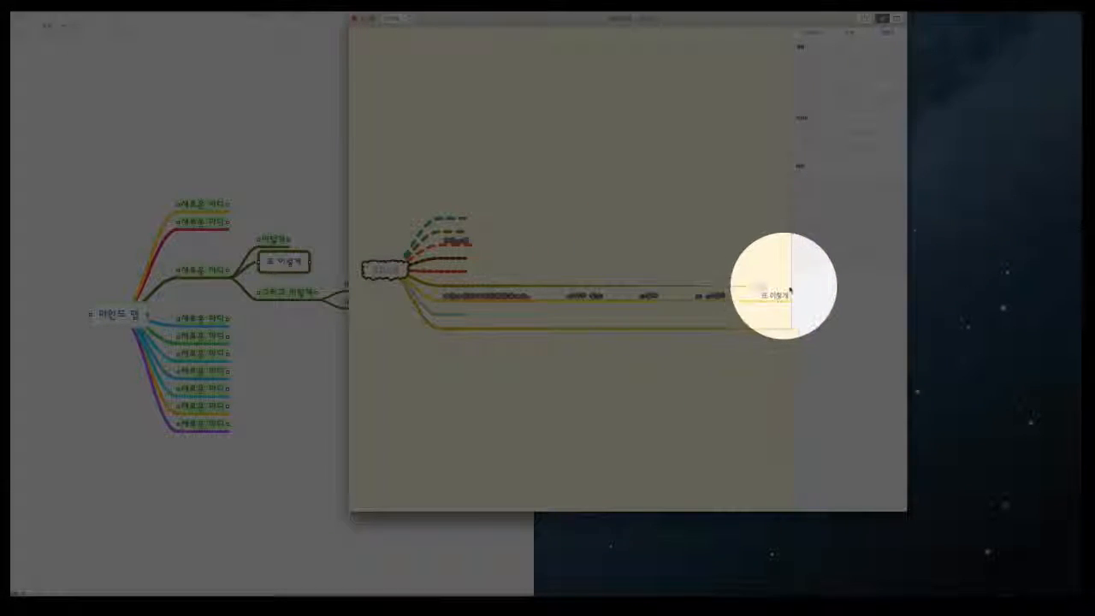
pyautogui.press('super')
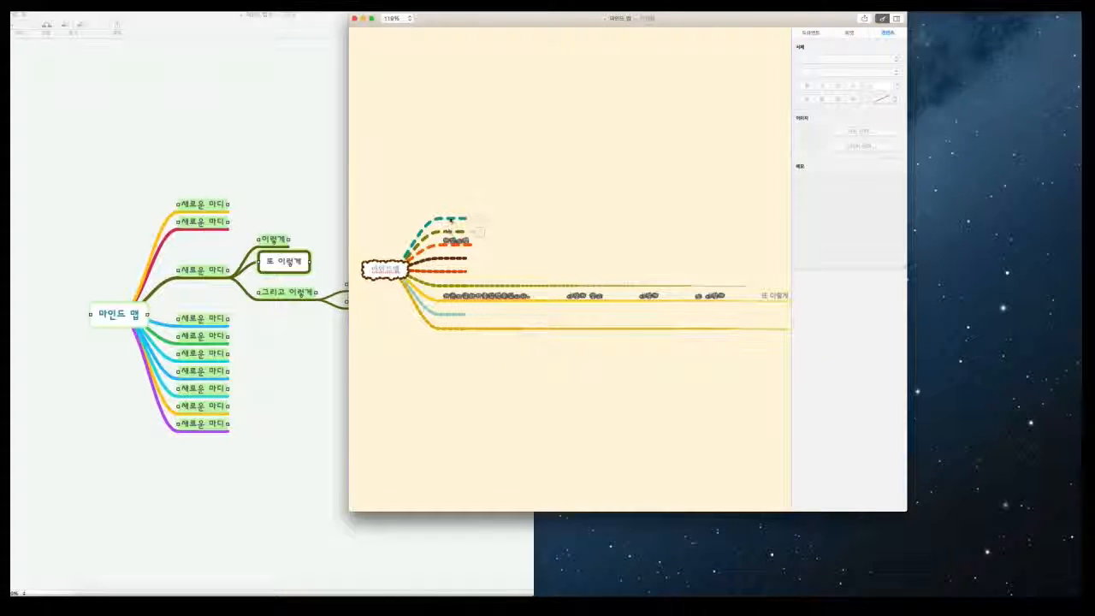
# - Add a child node with the airplane sticker to the top teal branch and delete the stray floating airplane node
pyautogui.click(479, 219)
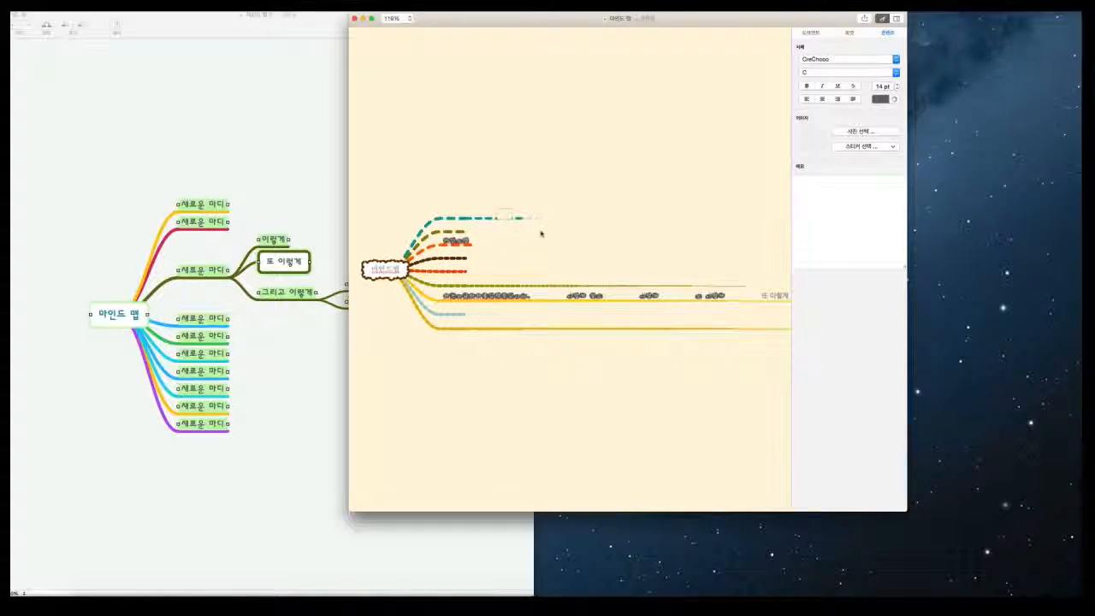
pyautogui.click(893, 147)
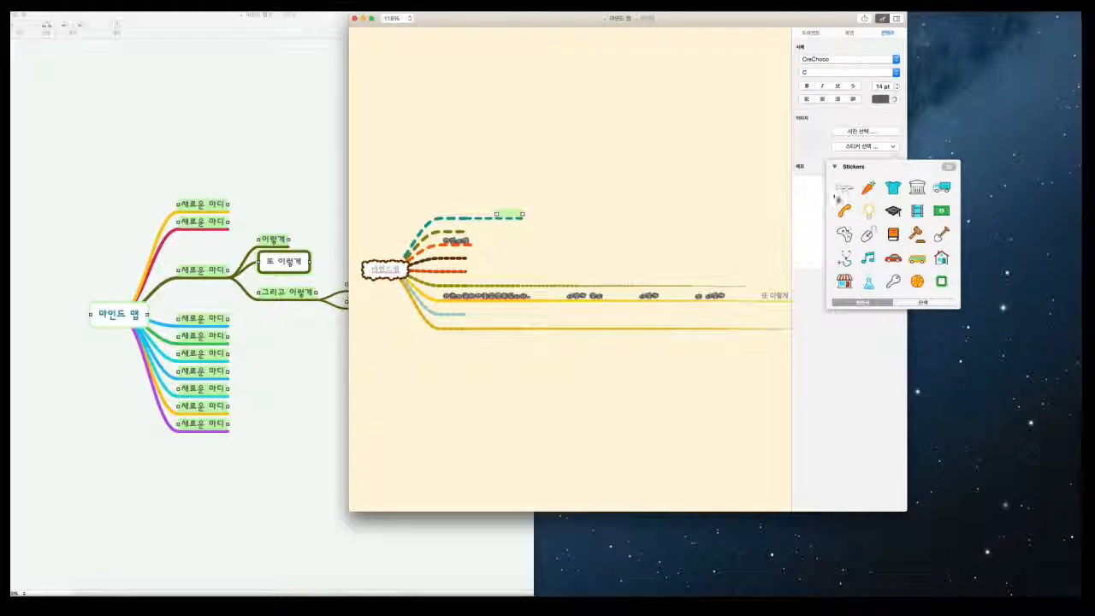
pyautogui.click(844, 187)
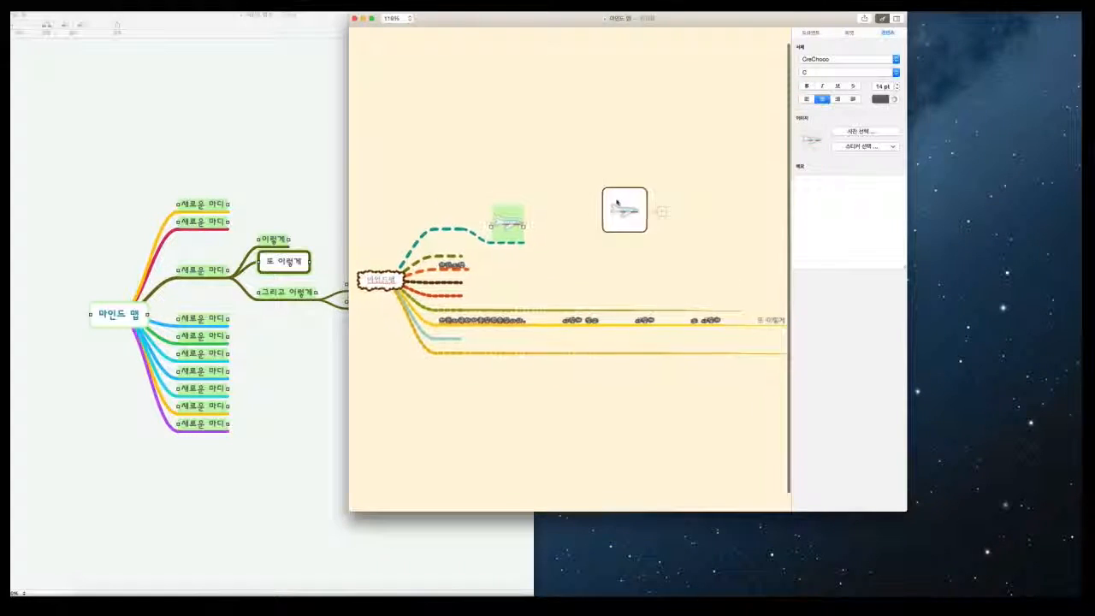
pyautogui.moveTo(597, 155); pyautogui.dragTo(655, 244)
pyautogui.press('Delete')
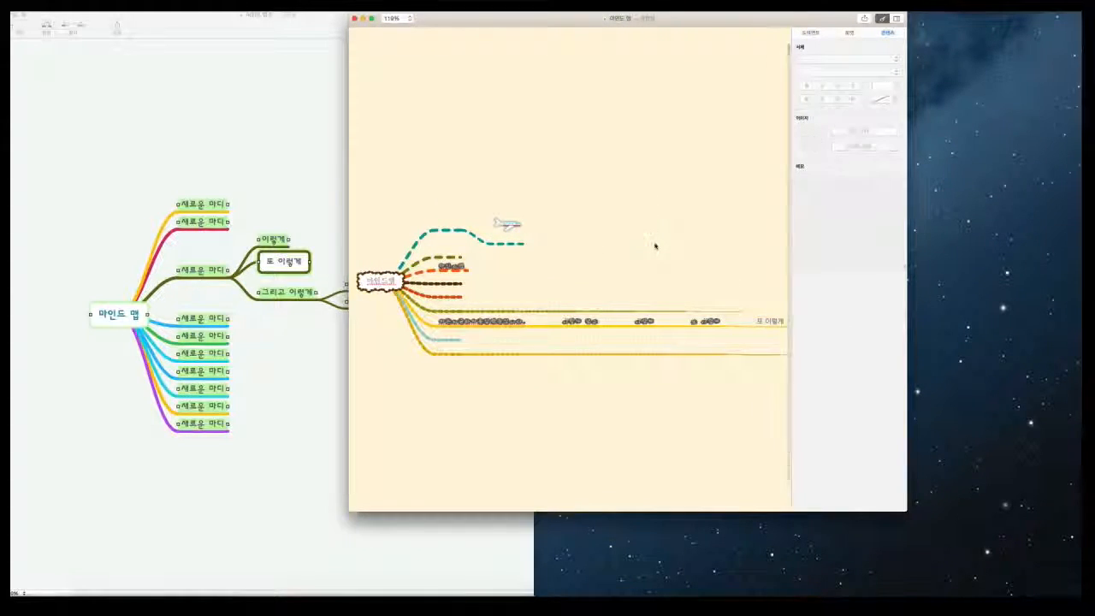
# - Add a child node to the second, olive branch and give it the carrot sticker
pyautogui.click(444, 261)
pyautogui.click(474, 257)
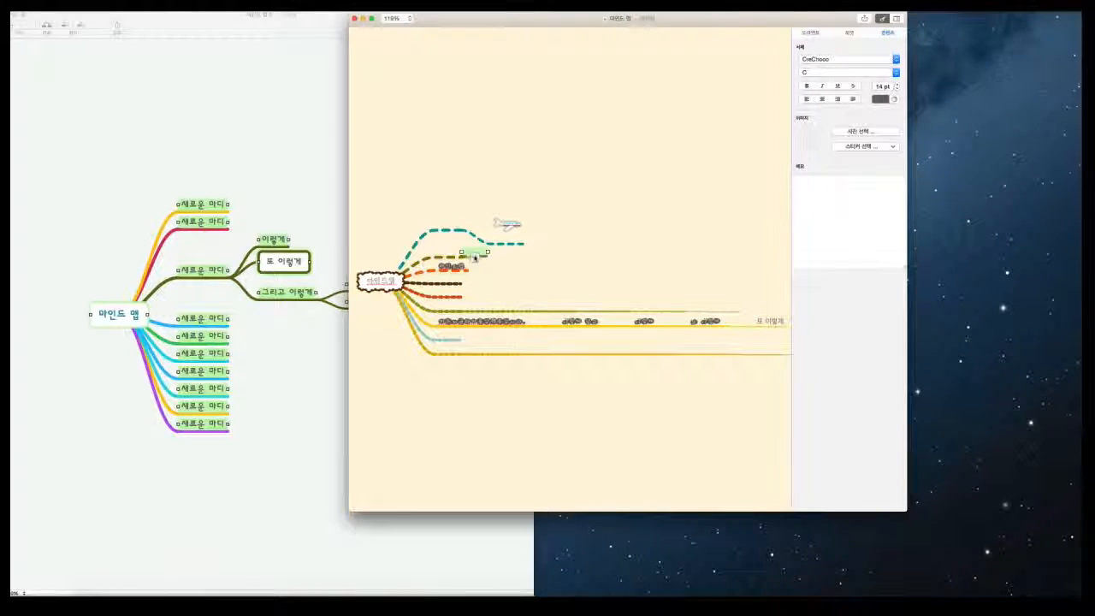
pyautogui.click(864, 147)
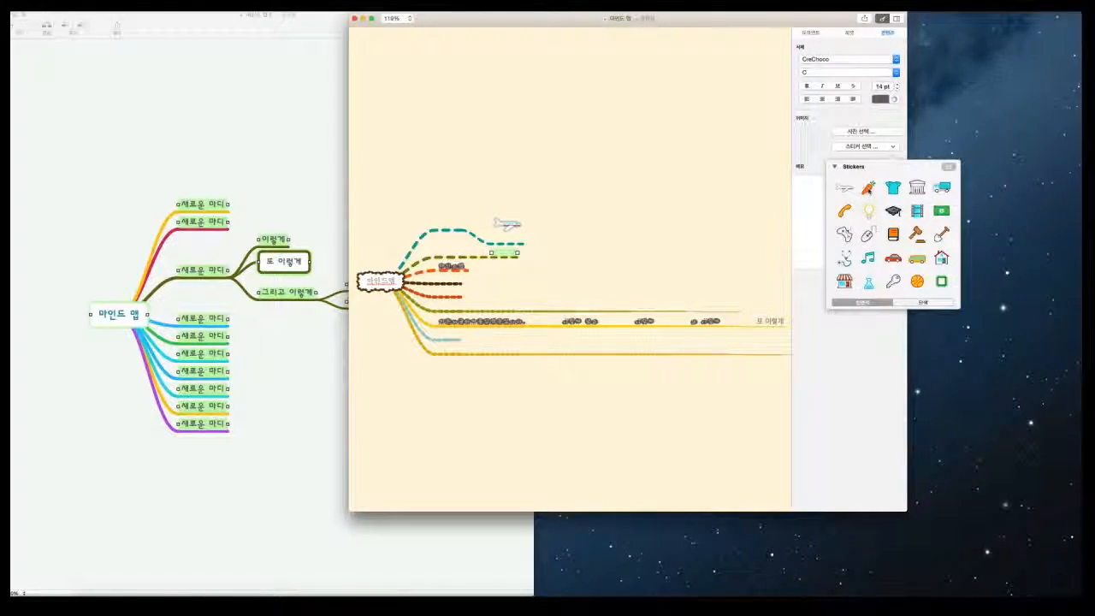
pyautogui.click(868, 187)
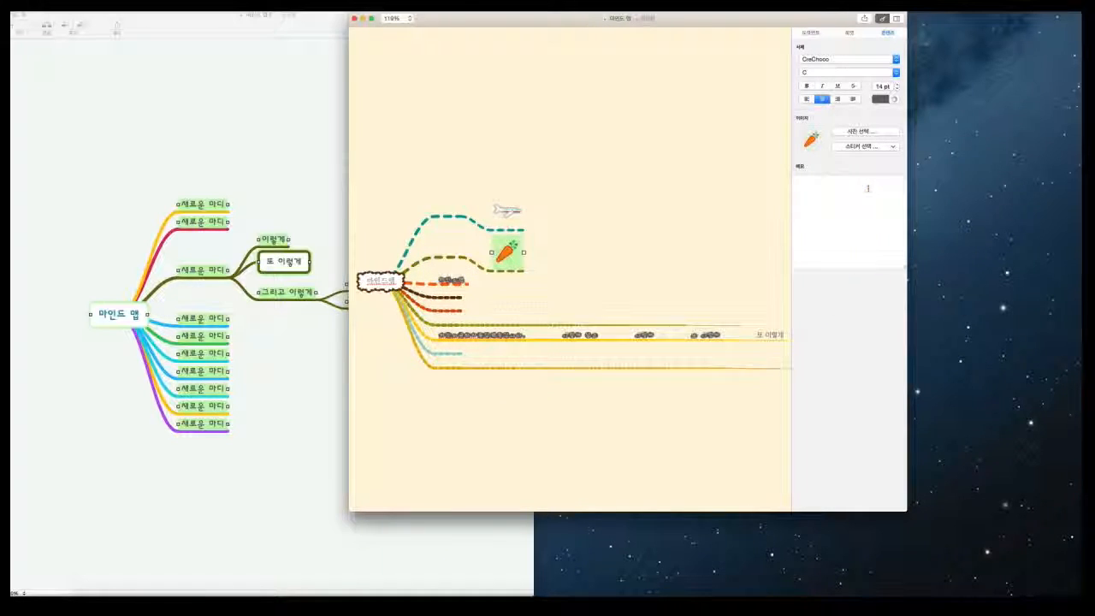
# - Add the light bulb sticker to the empty node on the dark brown branch
pyautogui.click(445, 295)
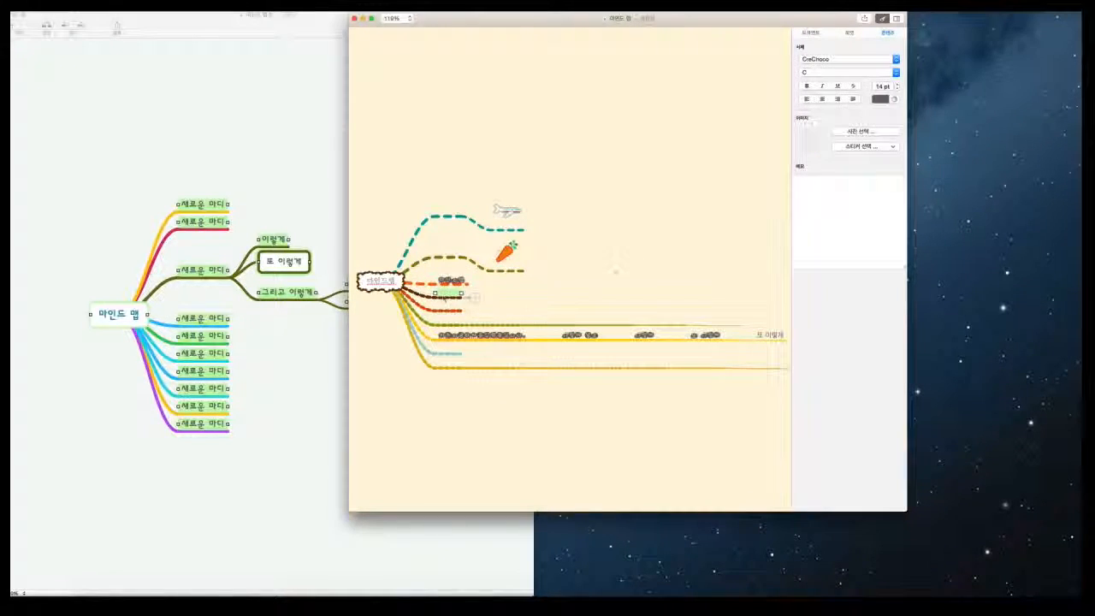
pyautogui.click(866, 146)
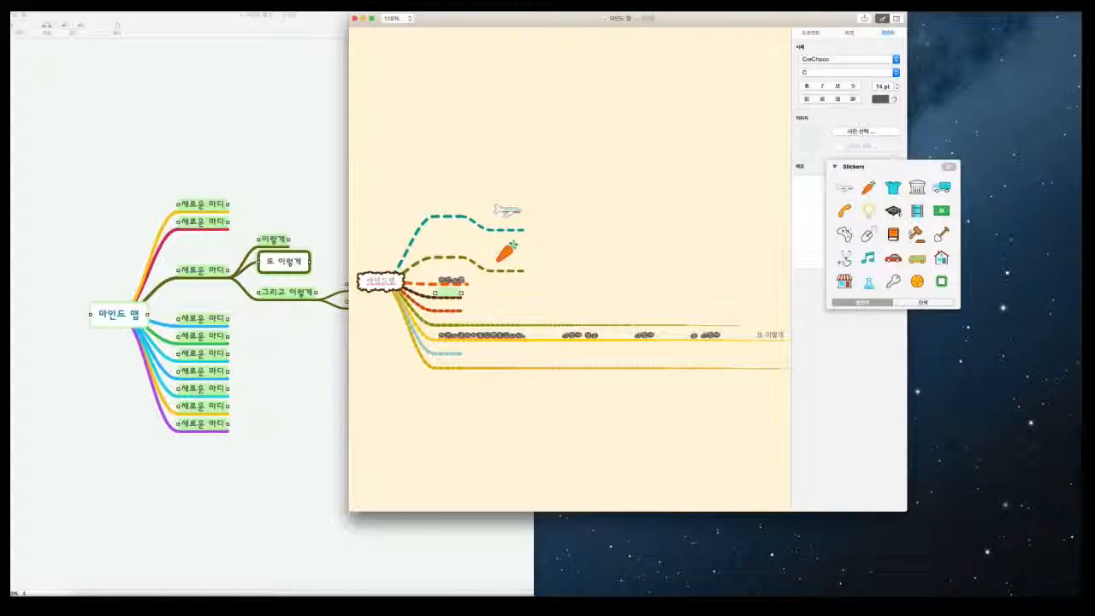
pyautogui.click(868, 212)
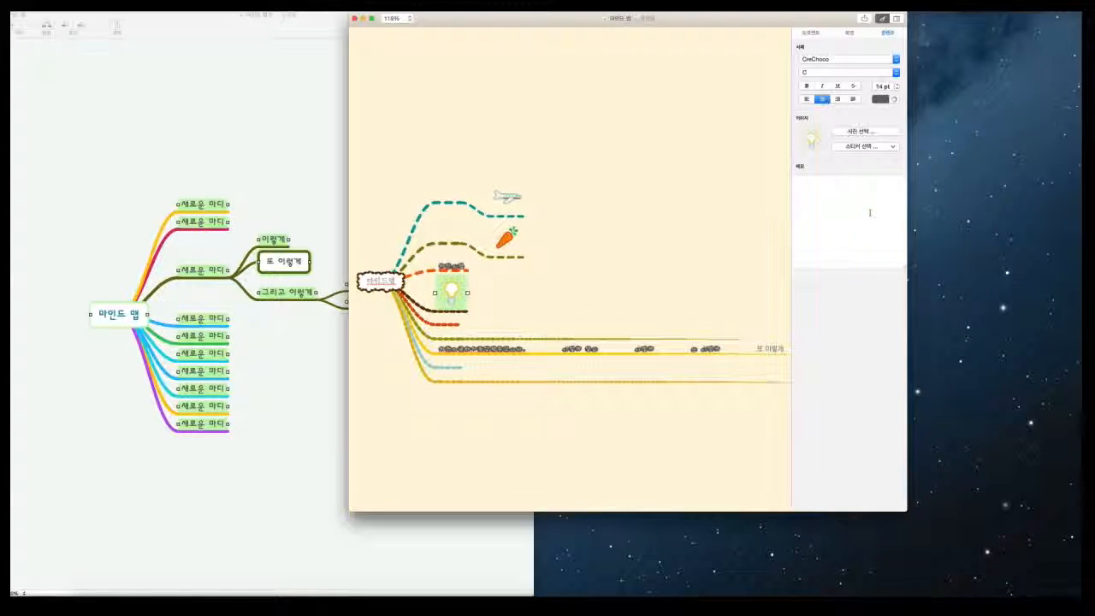
pyautogui.click(650, 269)
# - Add the music note sticker to the empty node on the red branch below the light bulb
pyautogui.click(448, 322)
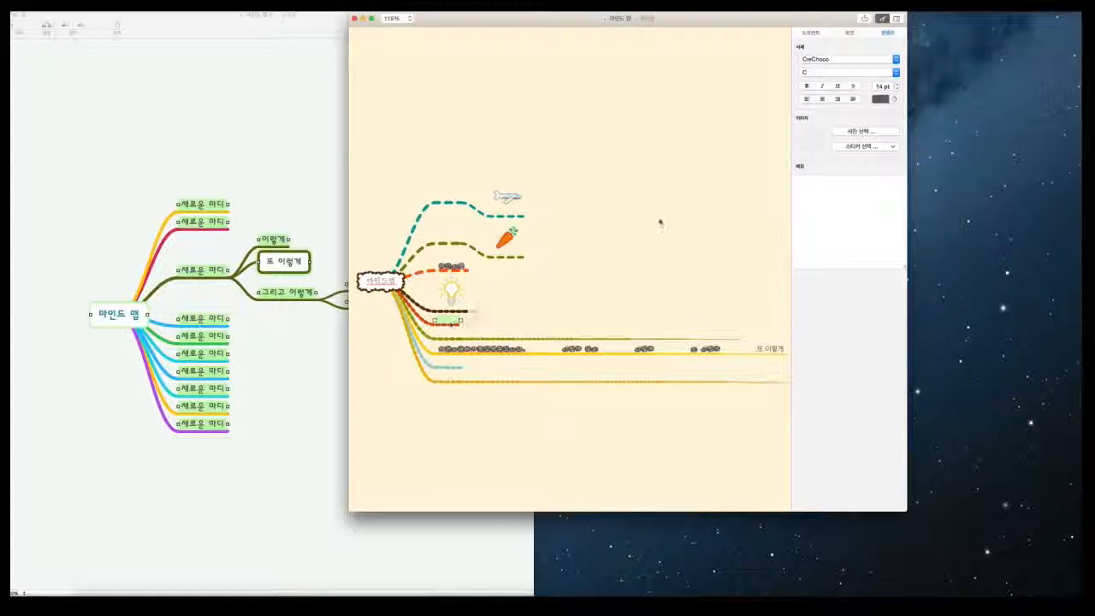
pyautogui.click(877, 147)
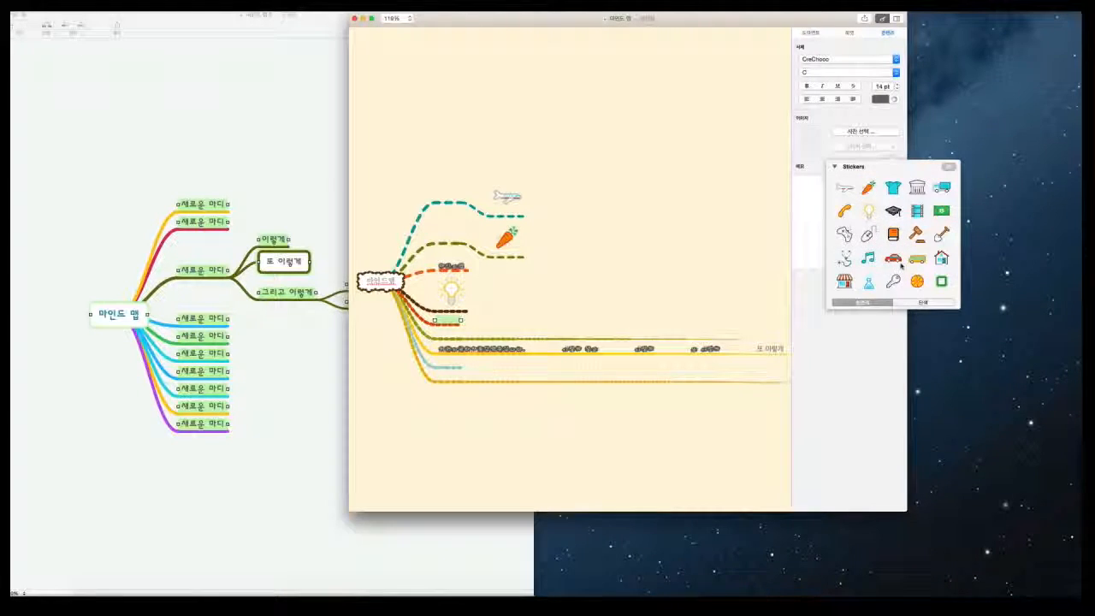
pyautogui.click(869, 259)
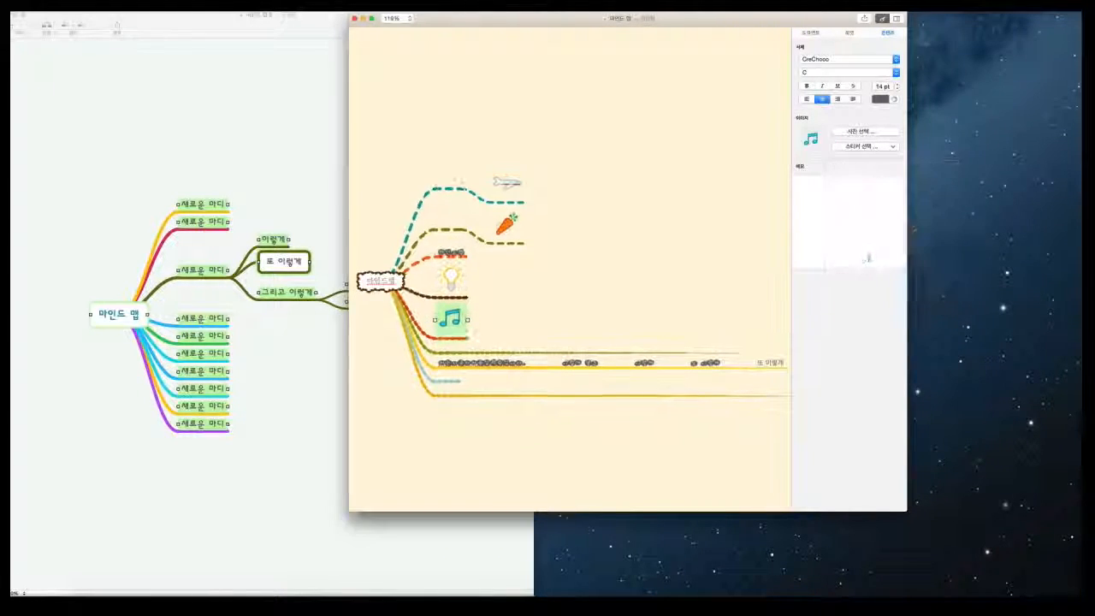
pyautogui.click(619, 277)
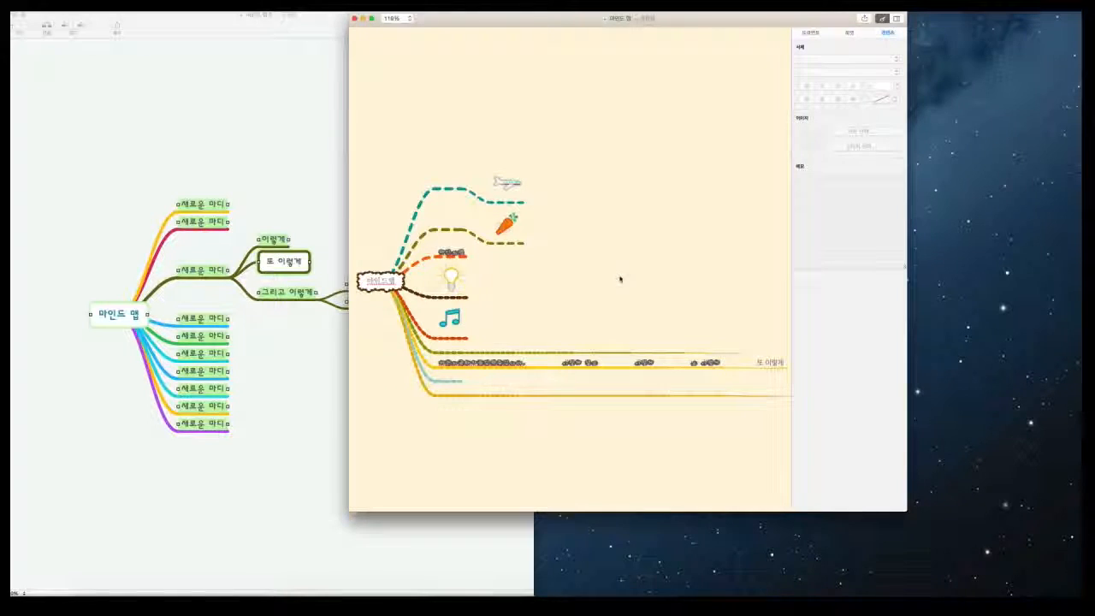
# - Resize the carrot sticker on the olive branch, trying very large sizes before scaling it back to a medium size
pyautogui.click(508, 182)
pyautogui.click(557, 247)
pyautogui.click(506, 225)
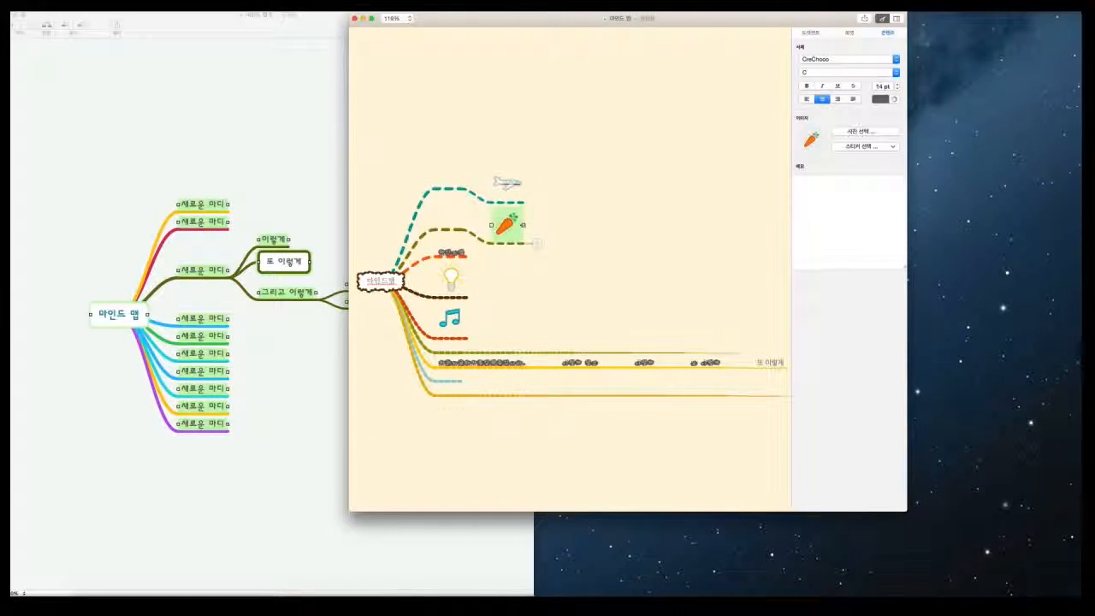
pyautogui.moveTo(524, 226); pyautogui.dragTo(634, 247)
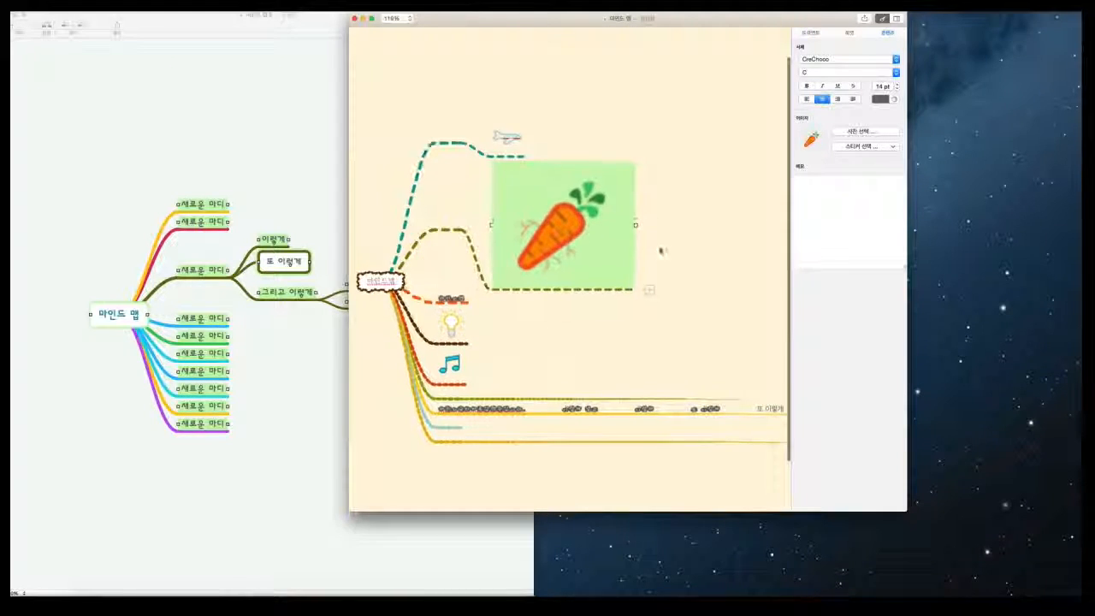
pyautogui.click(689, 254)
pyautogui.click(634, 228)
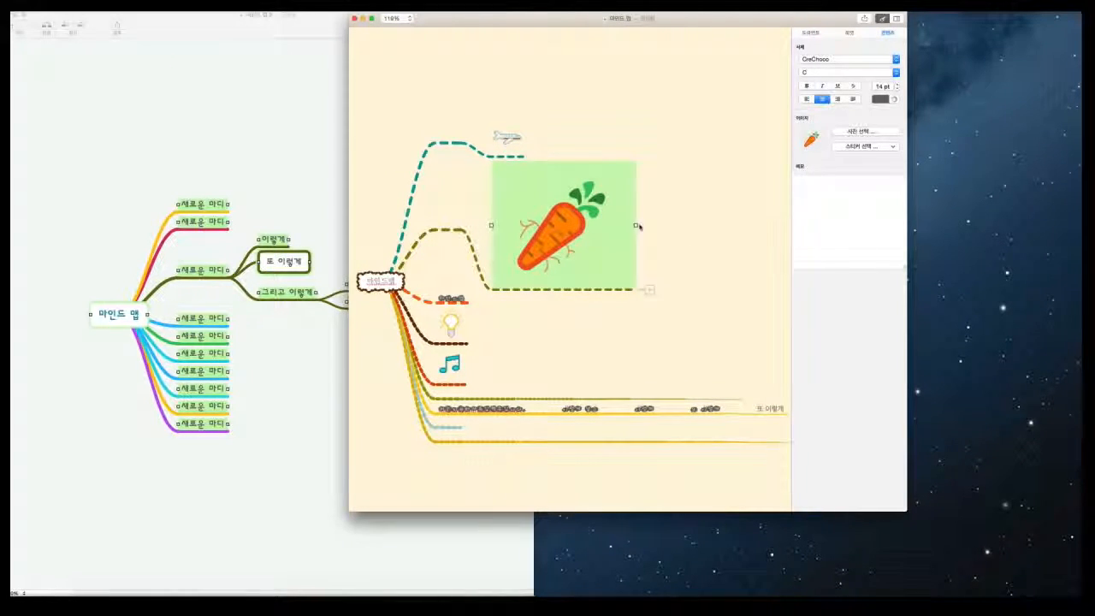
pyautogui.moveTo(637, 225); pyautogui.dragTo(778, 231)
pyautogui.click(655, 322)
pyautogui.click(641, 236)
pyautogui.moveTo(578, 239)
pyautogui.mouseDown()
pyautogui.moveTo(512, 239)
pyautogui.moveTo(592, 241)
pyautogui.mouseUp()
pyautogui.click(618, 347)
pyautogui.click(631, 257)
pyautogui.moveTo(780, 226); pyautogui.dragTo(662, 249)
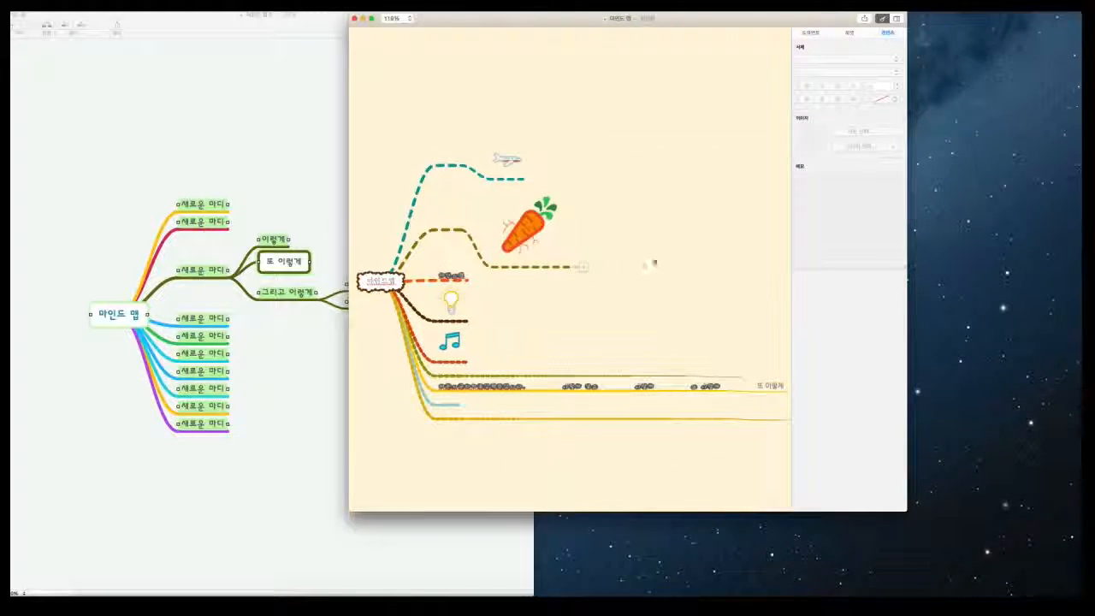
# - Enlarge the light bulb sticker on the dark brown branch to several times its size
pyautogui.click(451, 301)
pyautogui.moveTo(467, 303); pyautogui.dragTo(696, 301)
pyautogui.click(766, 265)
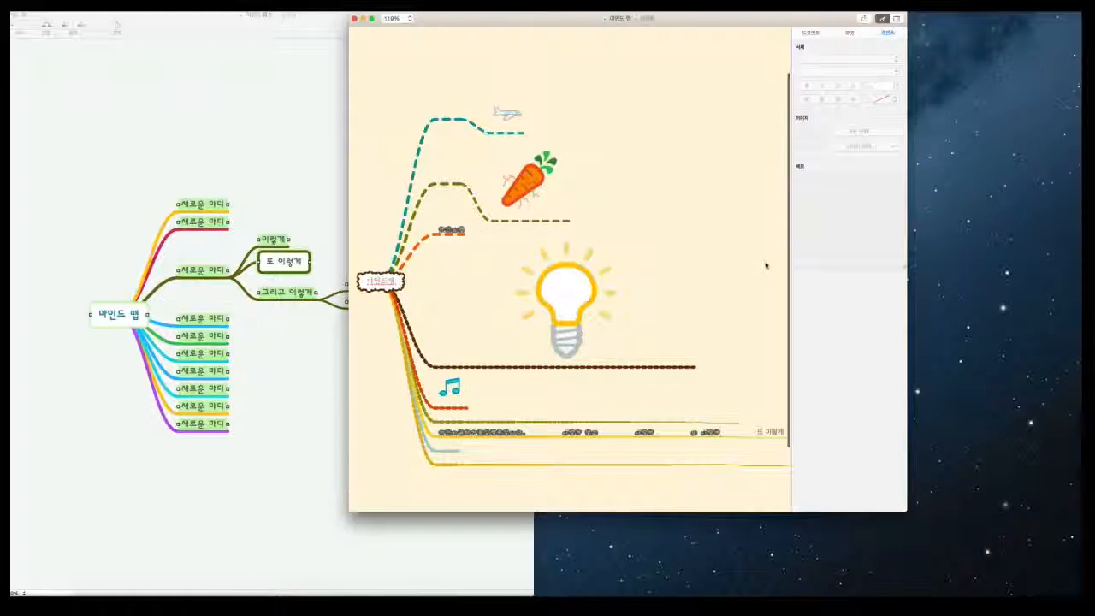
pyautogui.click(699, 305)
# - Enlarge the music note sticker on the red branch, then shrink it to a moderate size
pyautogui.click(477, 407)
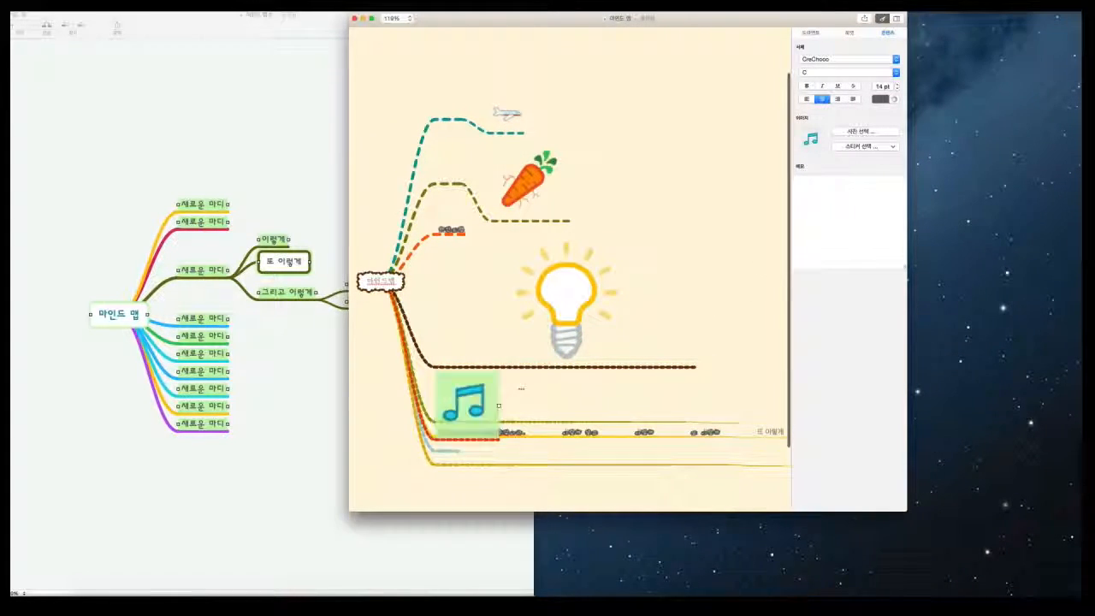
pyautogui.moveTo(479, 408); pyautogui.dragTo(606, 318)
pyautogui.click(650, 382)
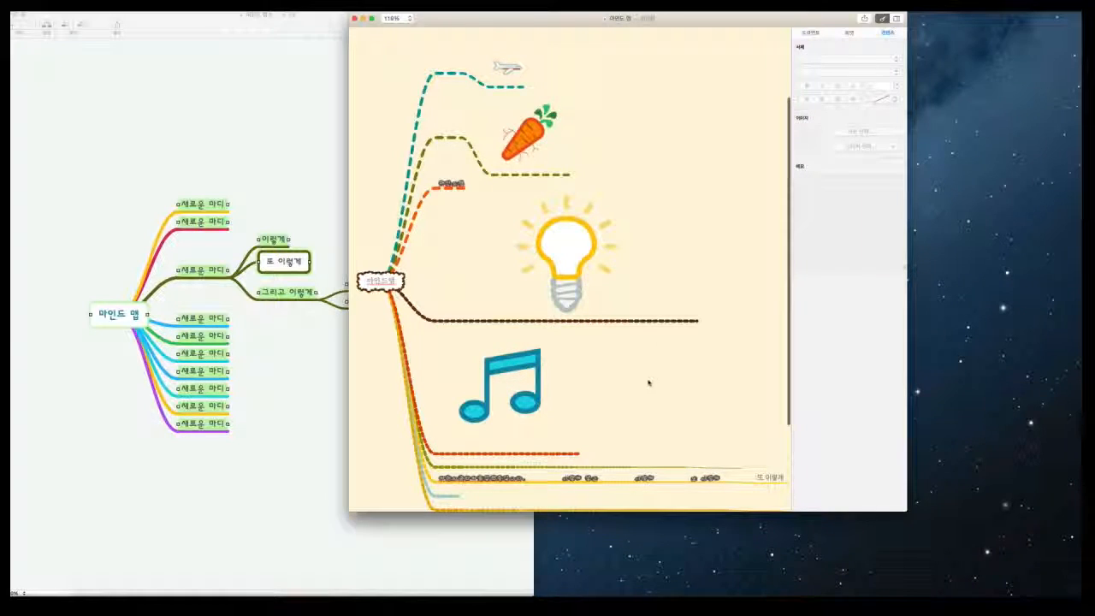
pyautogui.click(563, 399)
pyautogui.moveTo(580, 392); pyautogui.dragTo(504, 380)
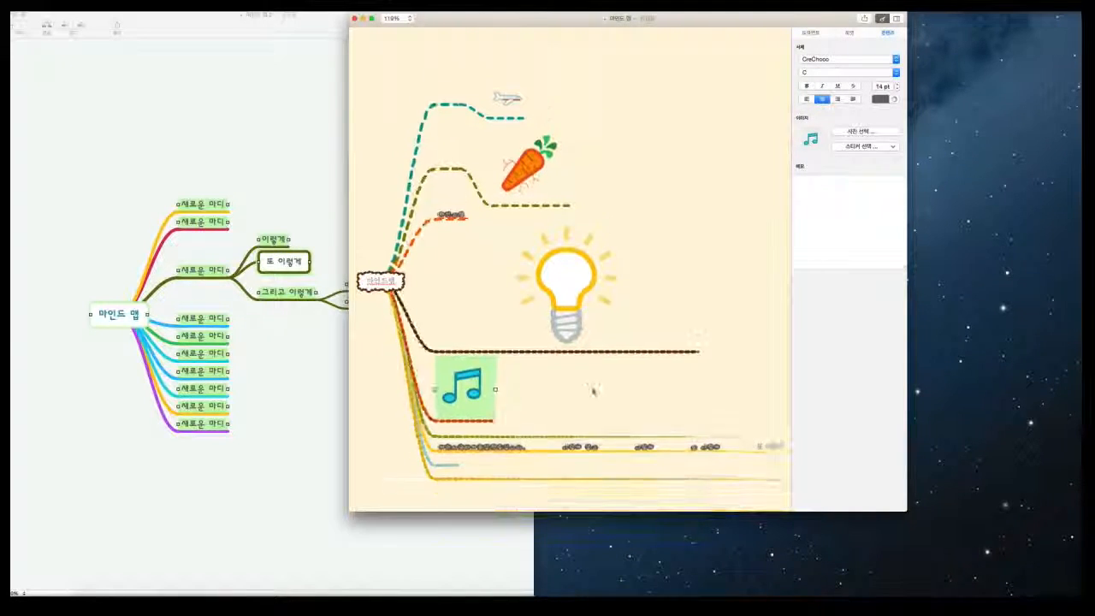
pyautogui.click(716, 257)
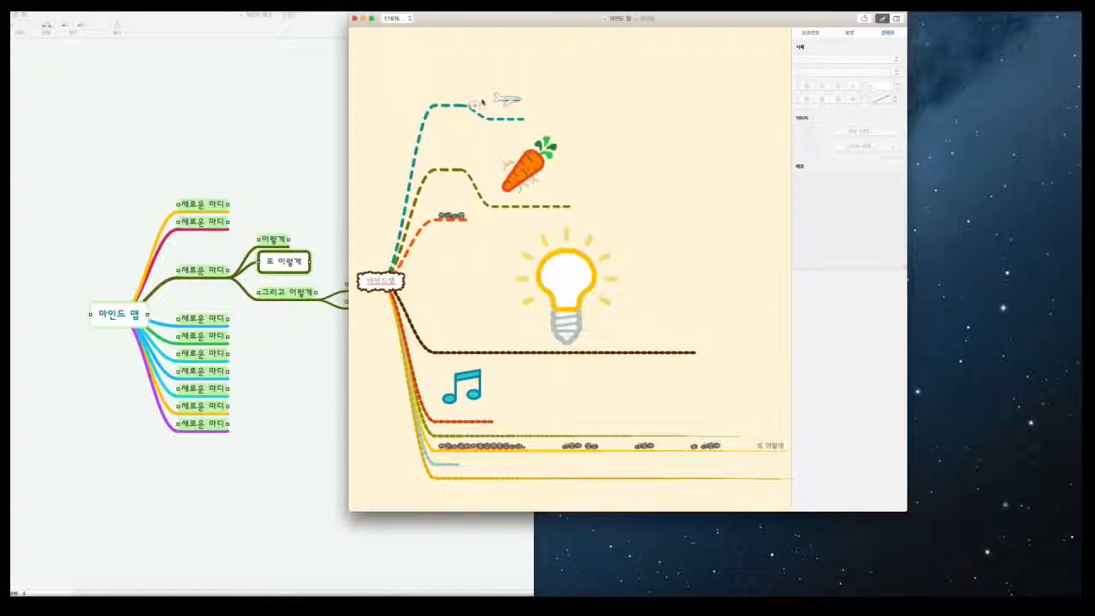
# - Enlarge the airplane sticker on the teal branch, then reduce it to roughly the carrot's width
pyautogui.click(509, 100)
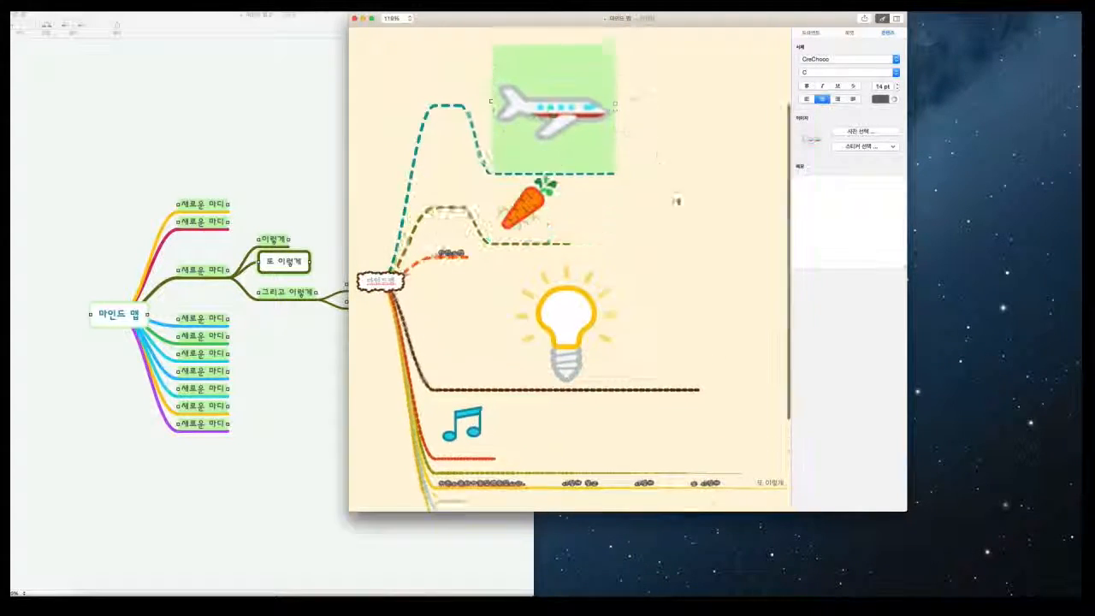
pyautogui.click(689, 214)
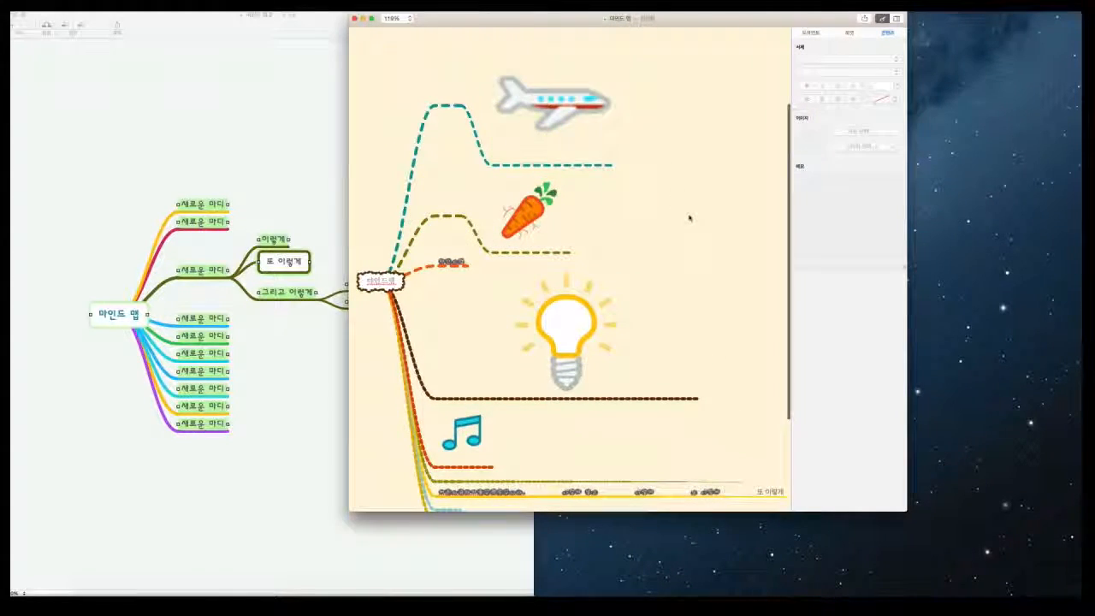
pyautogui.click(578, 119)
pyautogui.moveTo(615, 101); pyautogui.dragTo(555, 101)
pyautogui.click(688, 177)
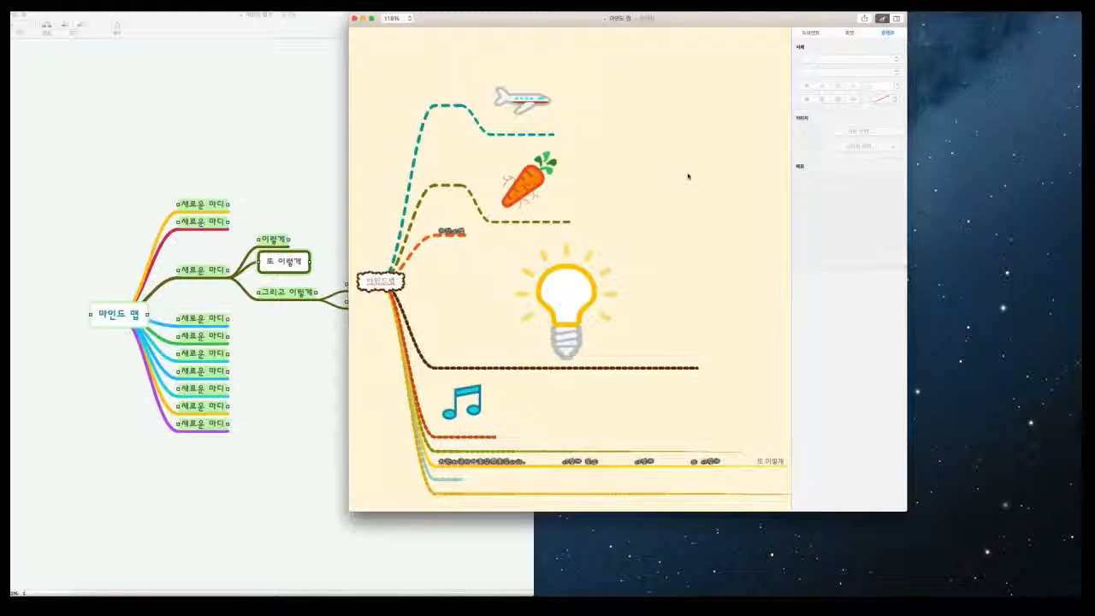
# - Shrink the light bulb sticker on the dark brown branch to about the size of the music note
pyautogui.click(530, 103)
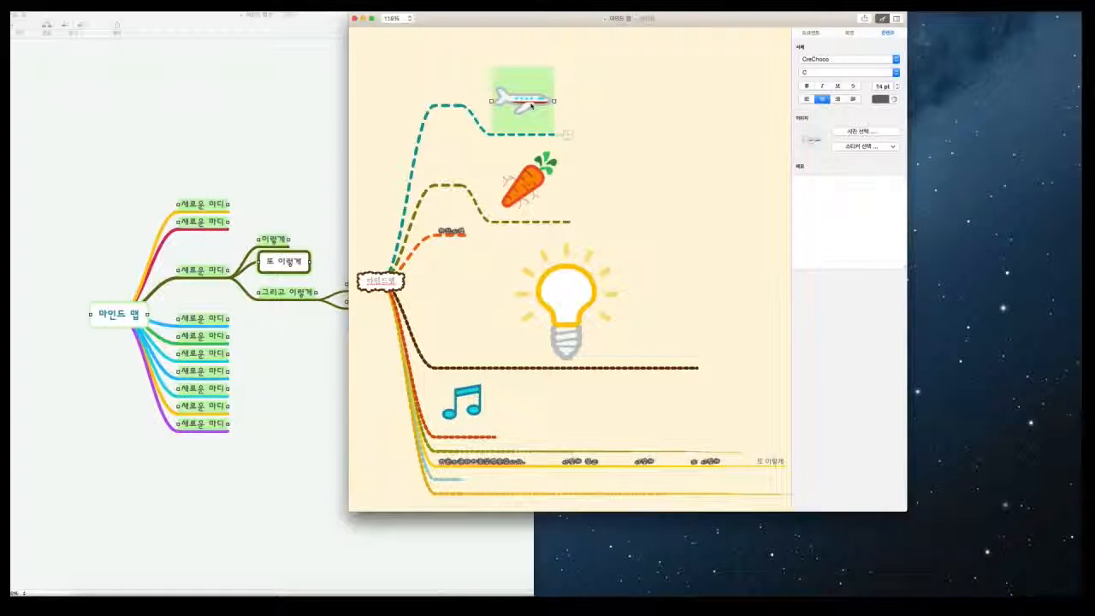
pyautogui.click(569, 299)
pyautogui.moveTo(697, 304); pyautogui.dragTo(503, 277)
pyautogui.click(636, 269)
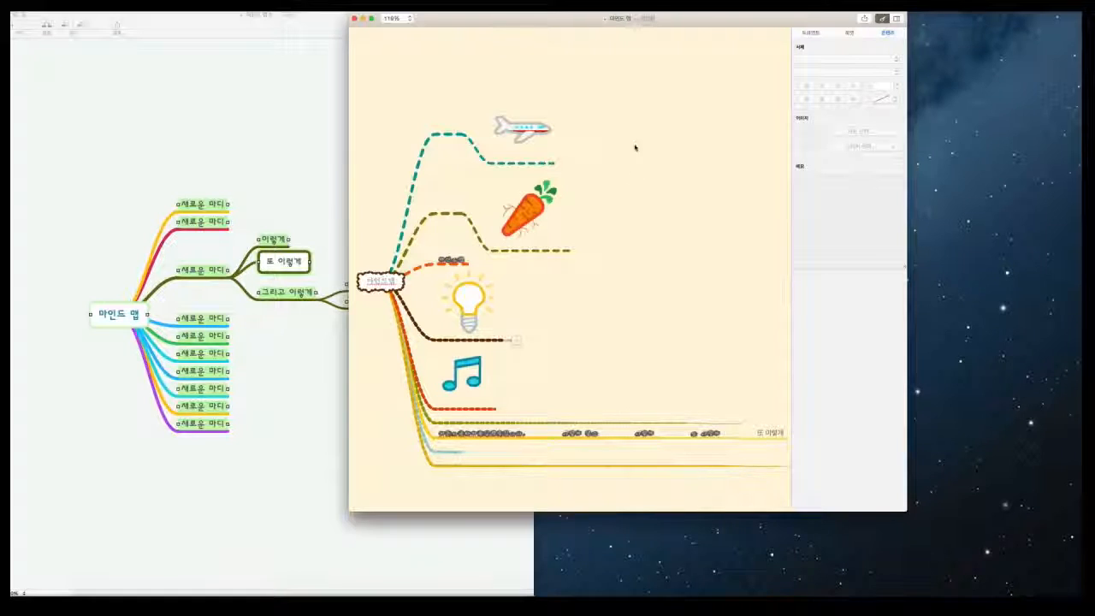
# - Move the MindNode 2 window aside, then switch to the iPad mirroring app and reposition the iPad window over the maps
pyautogui.moveTo(643, 24); pyautogui.dragTo(695, 21)
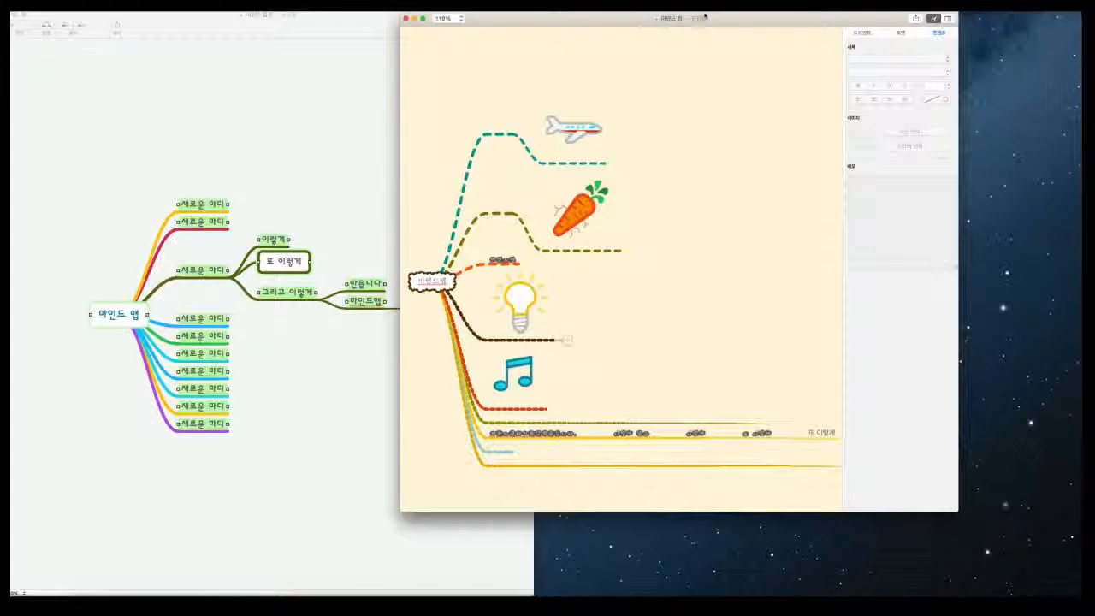
pyautogui.press('super+Tab')
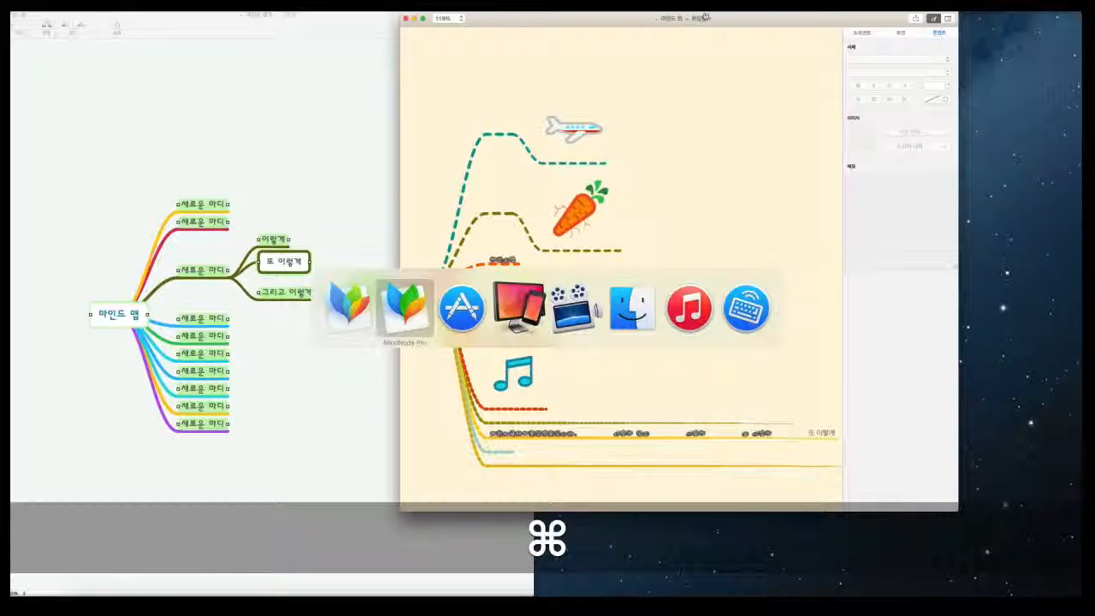
pyautogui.press('super+Tab')
pyautogui.press('super+Tab')
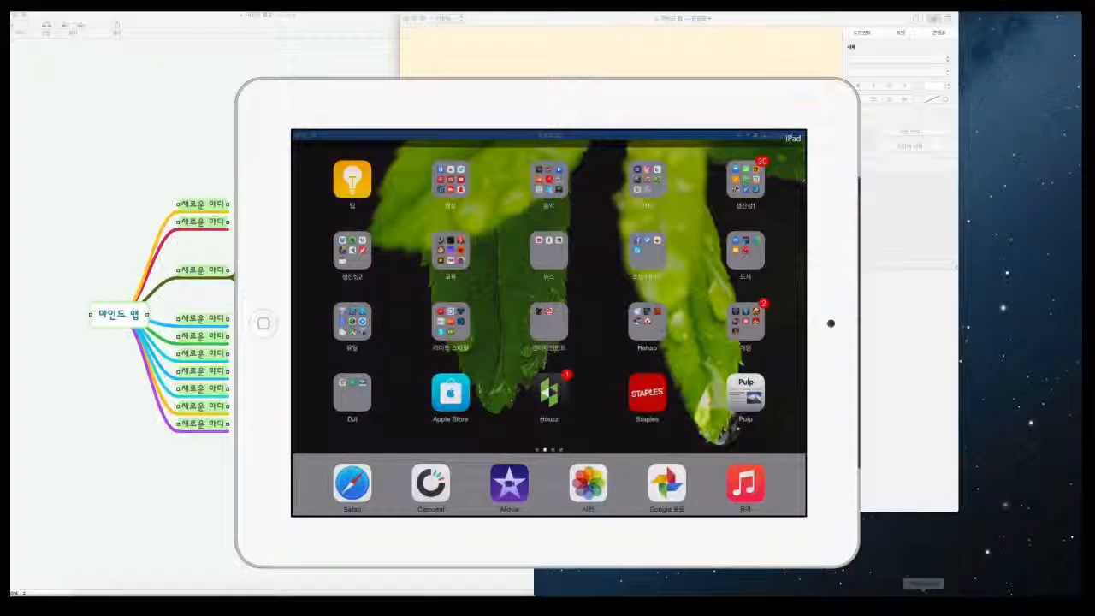
pyautogui.moveTo(578, 104); pyautogui.dragTo(694, 100)
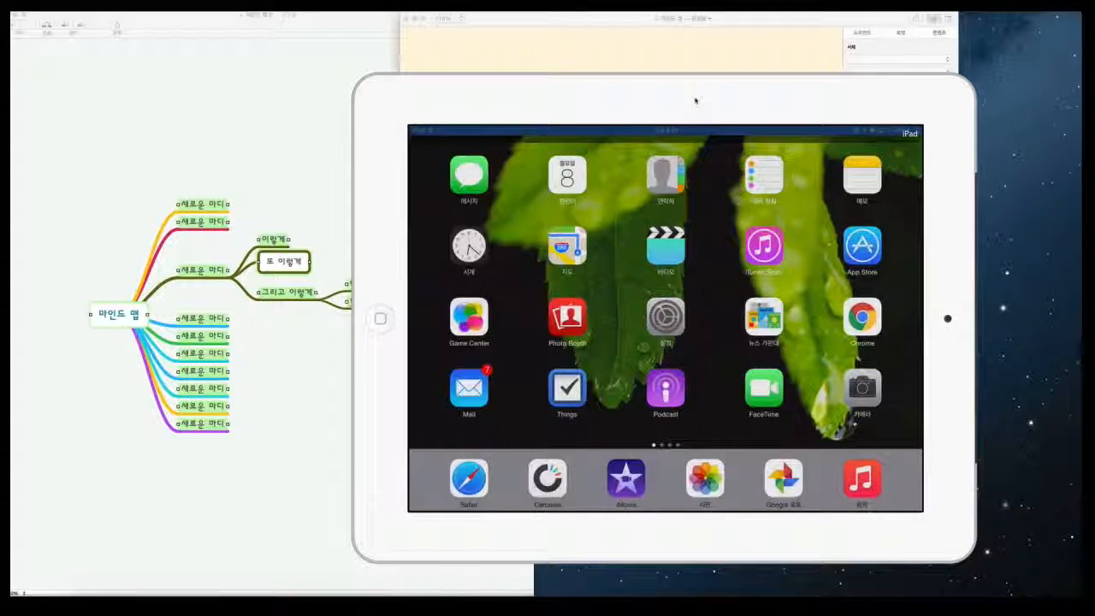
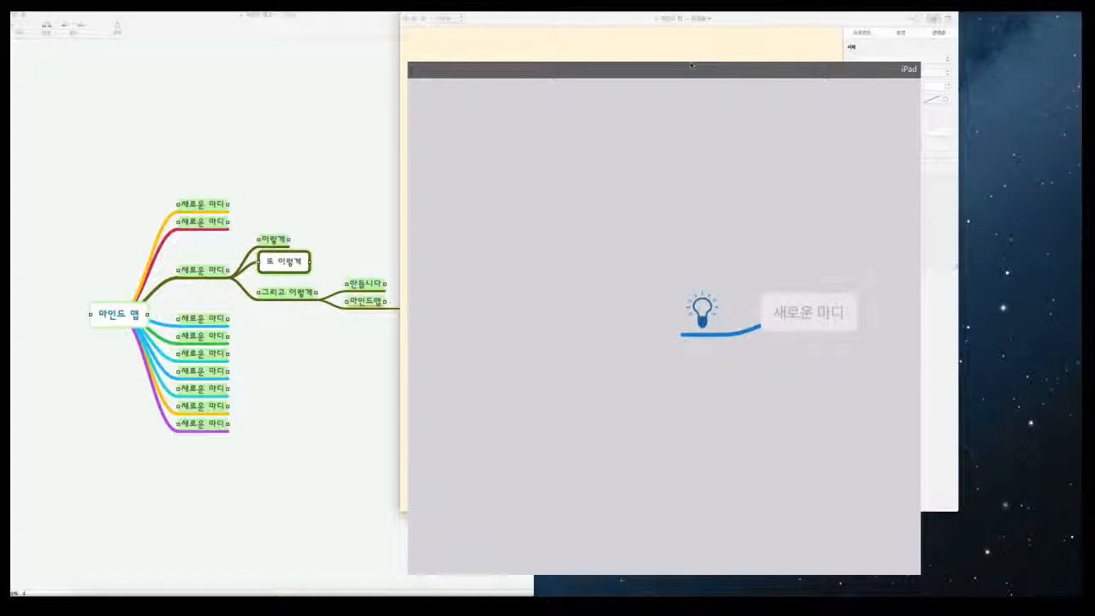
# - Shift the mirrored iPad window slightly and quit the iPad mirroring app
pyautogui.moveTo(456, 75); pyautogui.dragTo(494, 67)
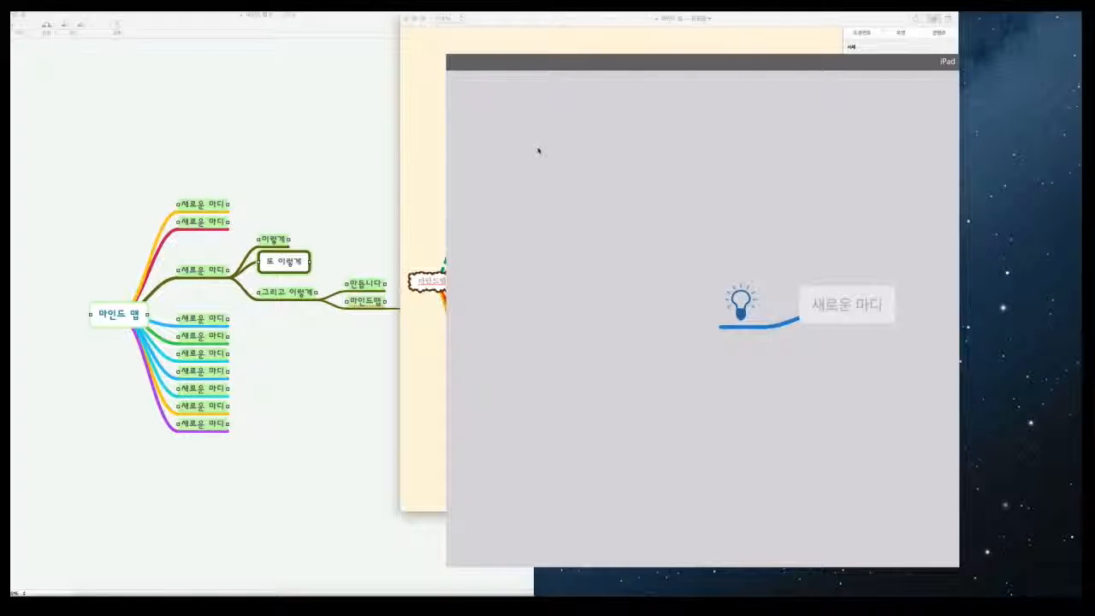
pyautogui.press('super')
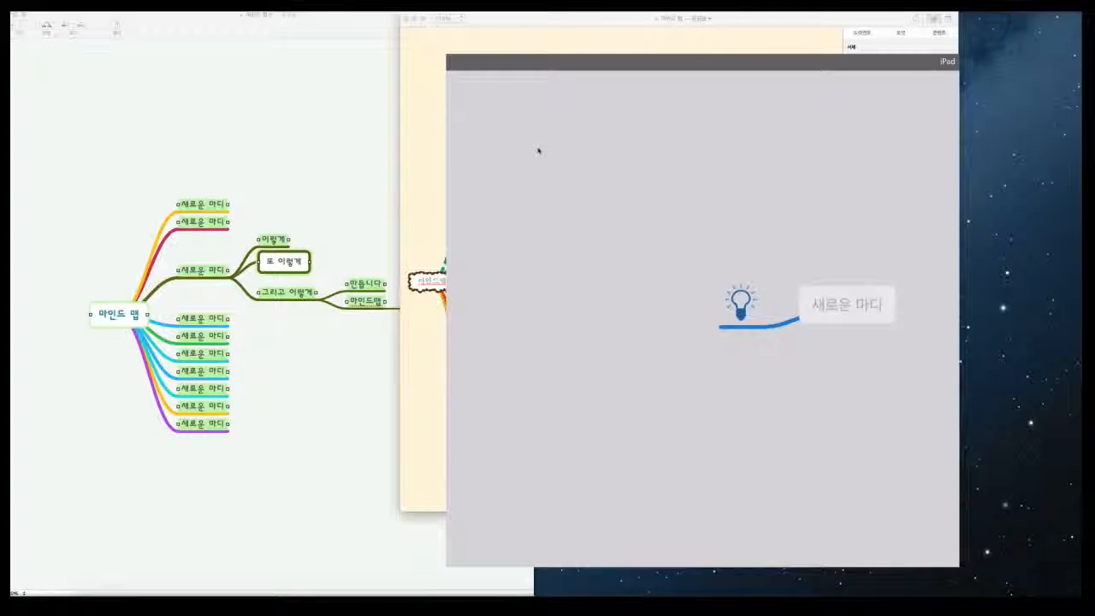
pyautogui.press('super+q')
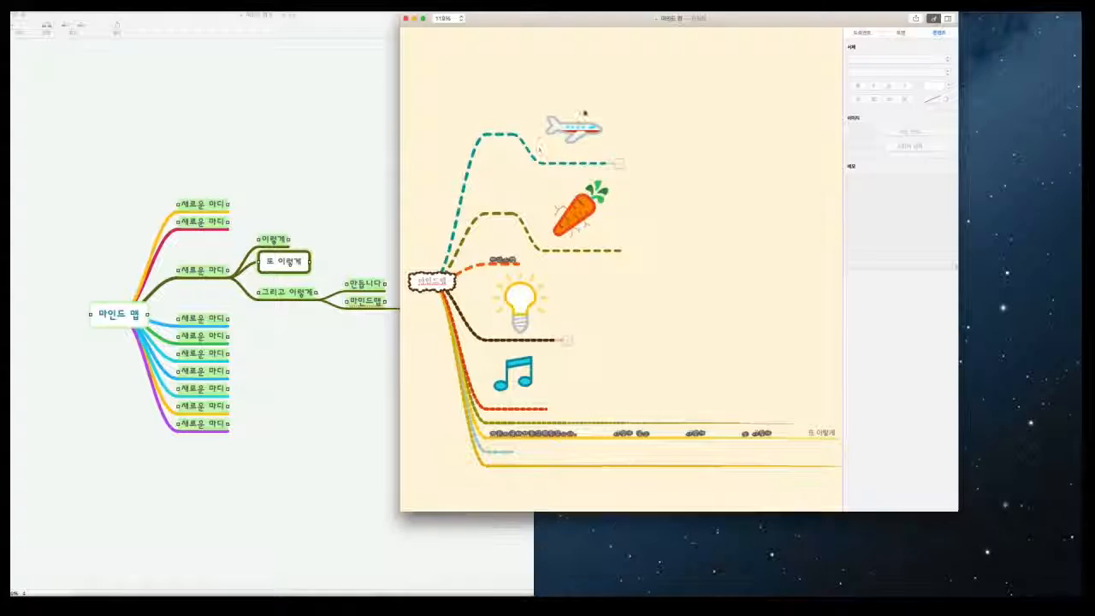
pyautogui.moveTo(577, 27)
pyautogui.mouseDown()
pyautogui.moveTo(563, 56)
pyautogui.moveTo(574, 27)
pyautogui.mouseUp()
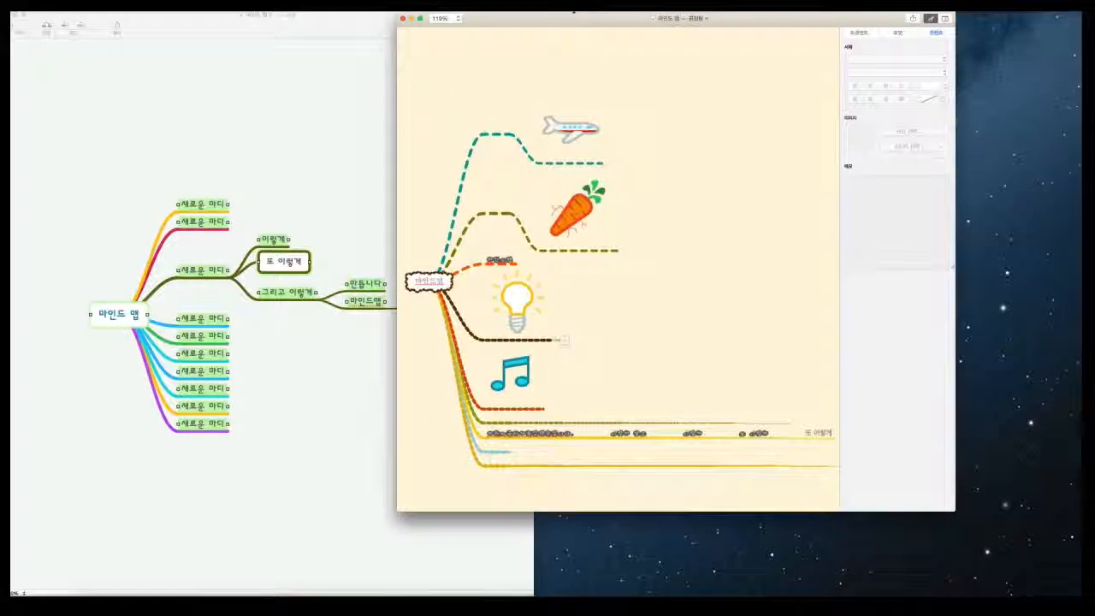
pyautogui.click(36, 6)
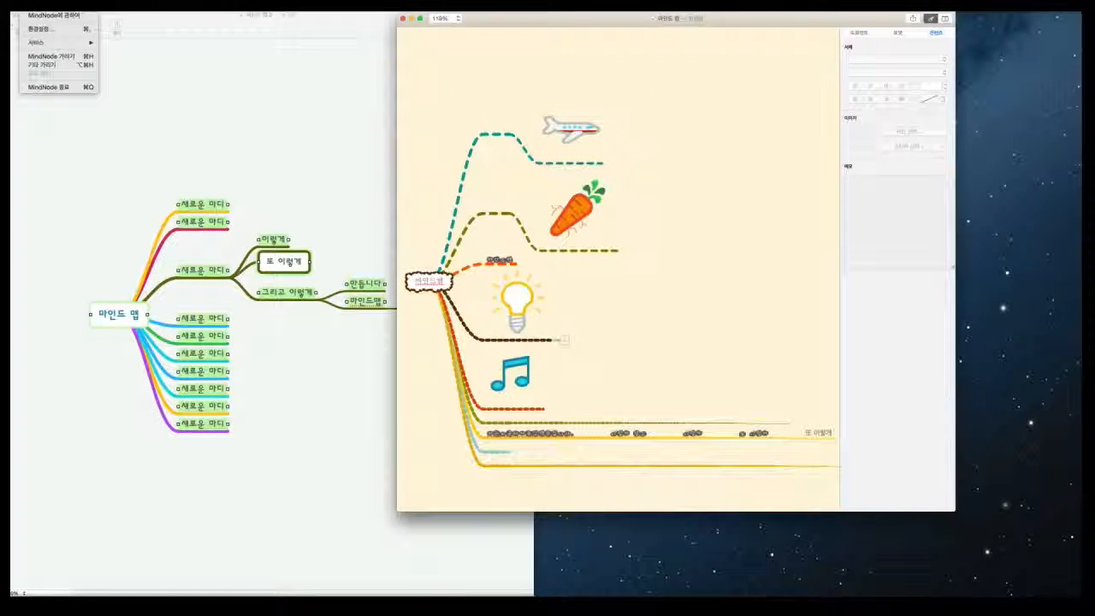
pyautogui.click(486, 21)
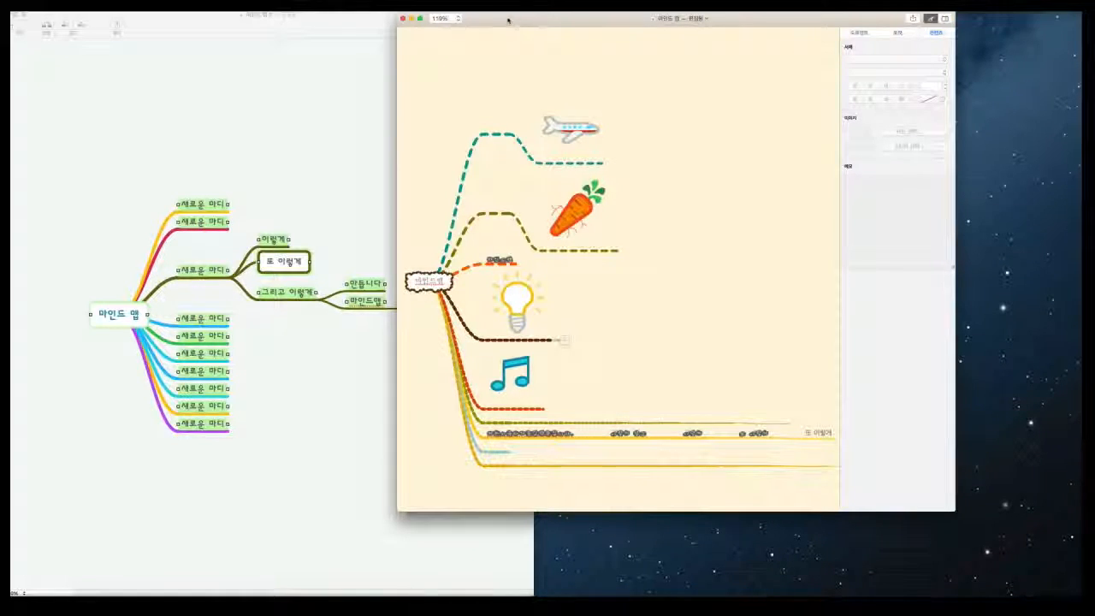
# - Look through the file commands and the storage locations offered for the current mind map, and leave its location as it is
pyautogui.click(36, 8)
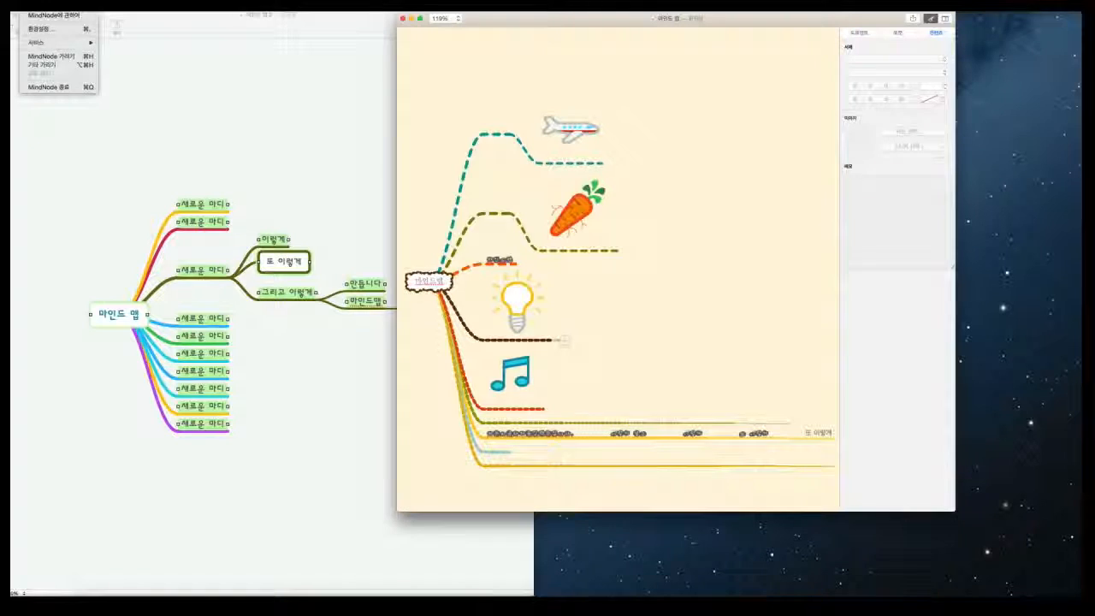
pyautogui.moveTo(70, 7)
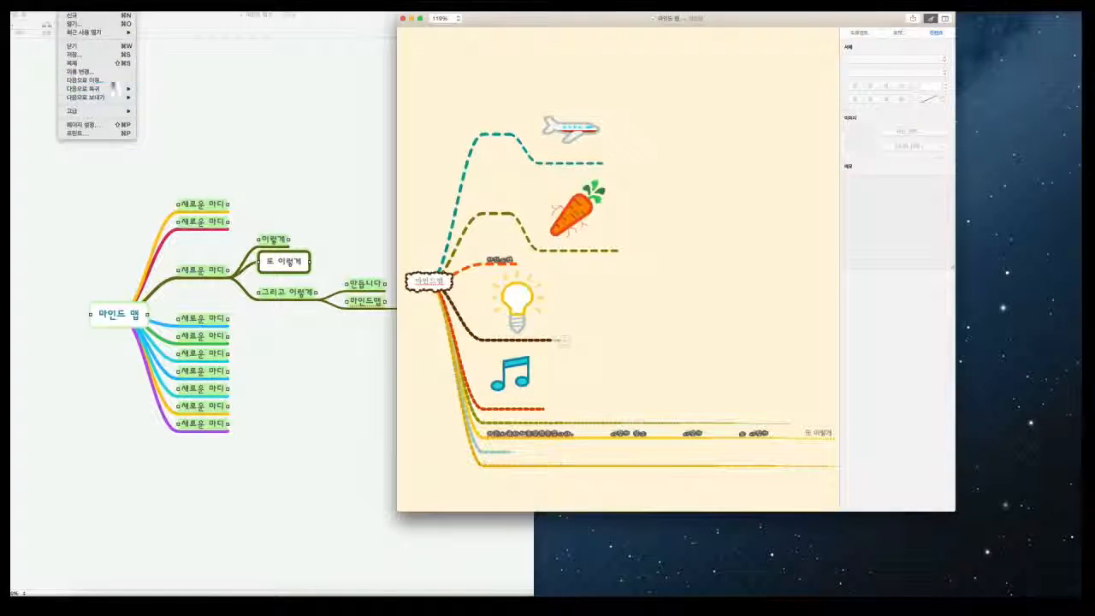
pyautogui.click(342, 195)
pyautogui.click(725, 43)
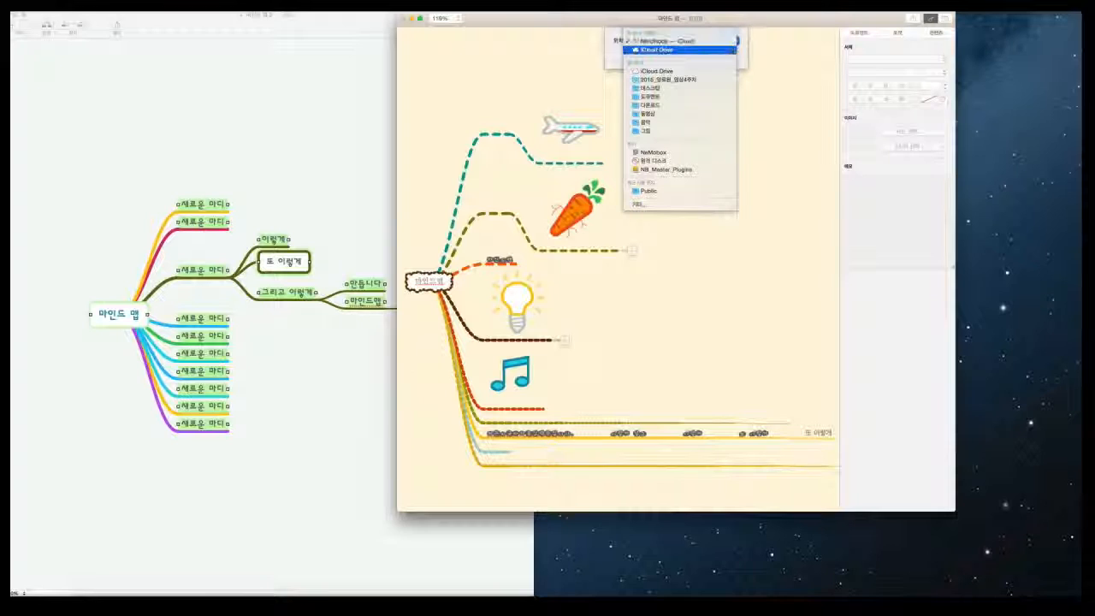
pyautogui.click(782, 72)
pyautogui.click(693, 56)
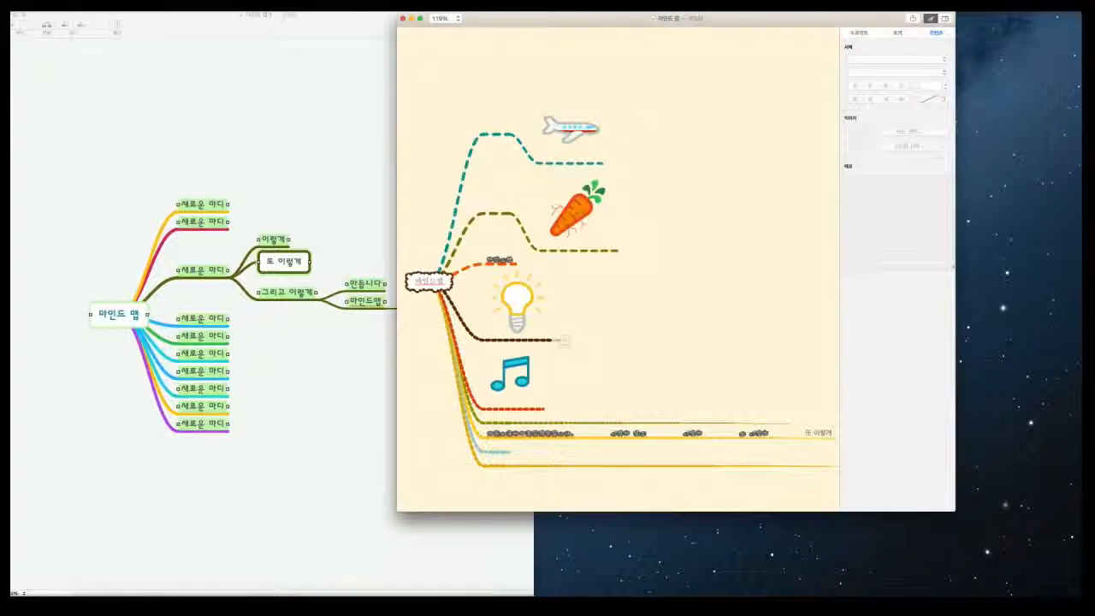
# - Look at the MindNode version and credits information and close it
pyautogui.click(39, 7)
pyautogui.click(40, 15)
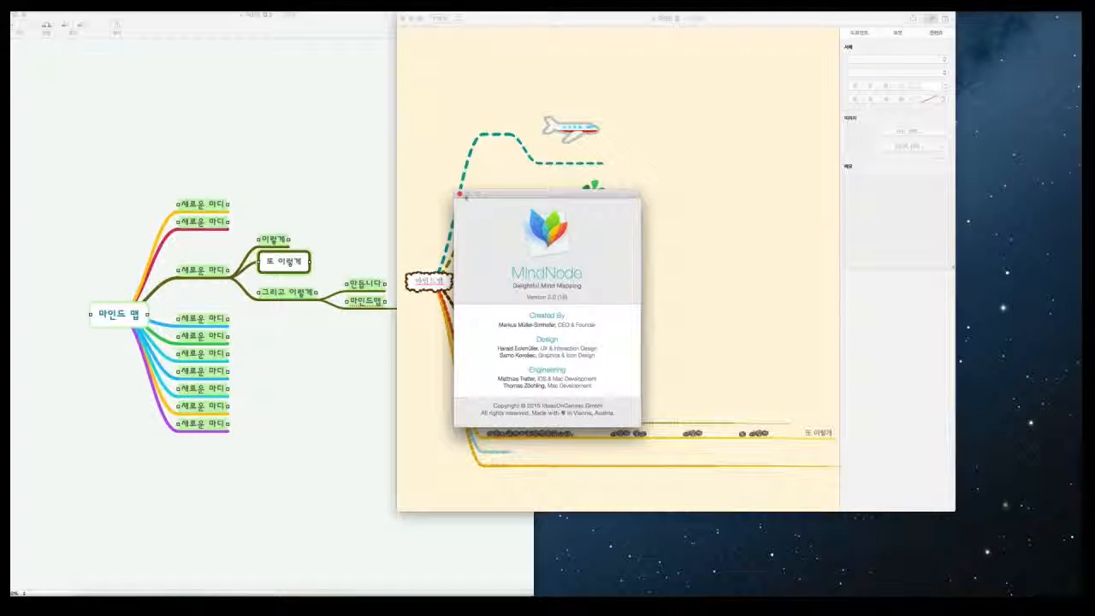
pyautogui.click(459, 194)
pyautogui.click(72, 6)
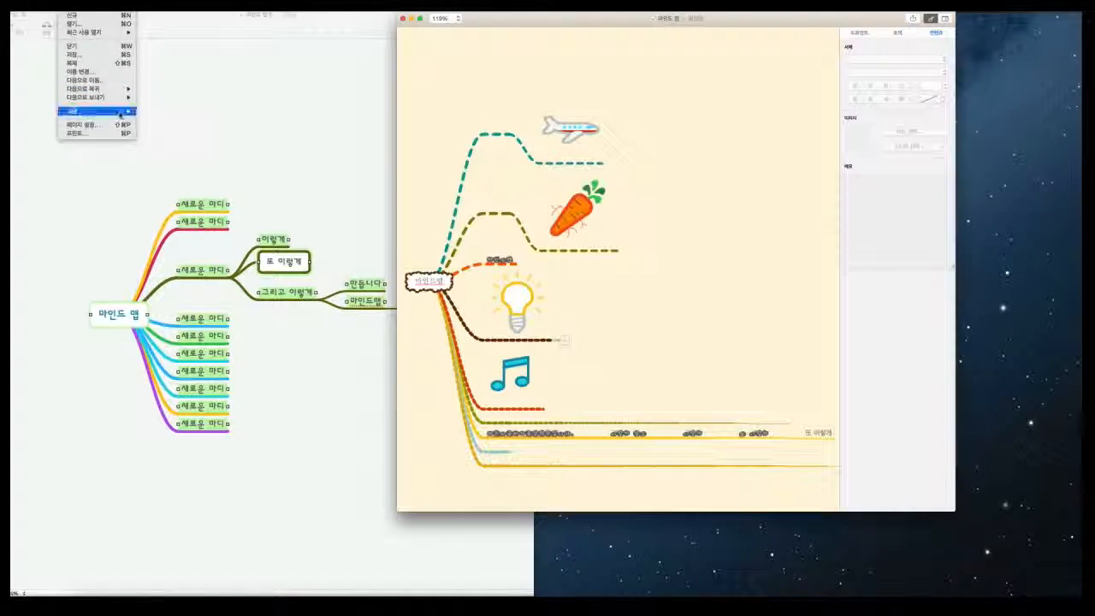
pyautogui.moveTo(96, 6)
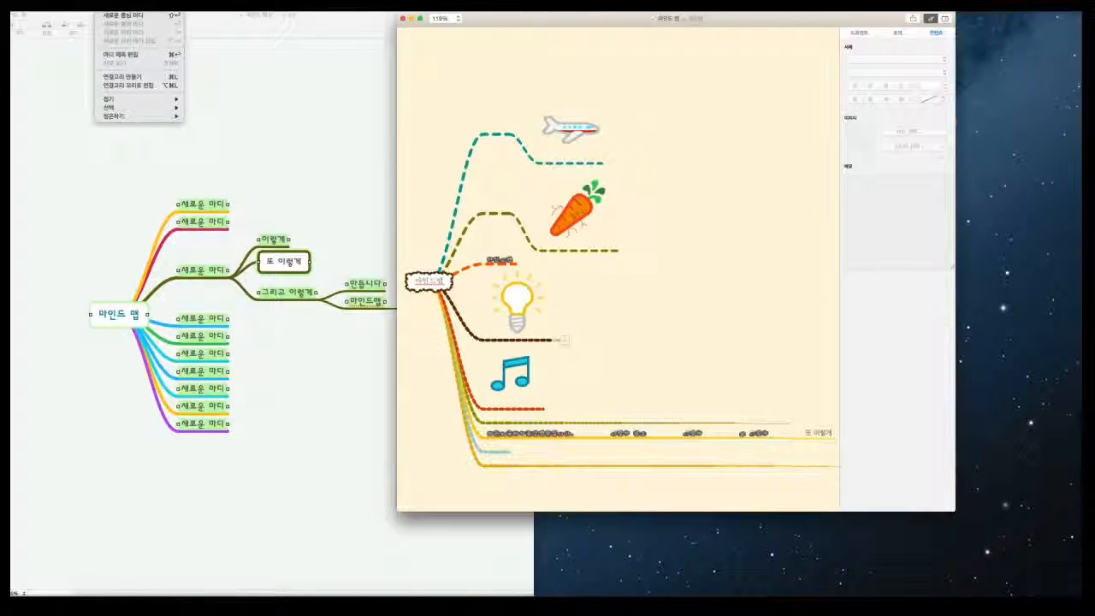
pyautogui.moveTo(142, 5)
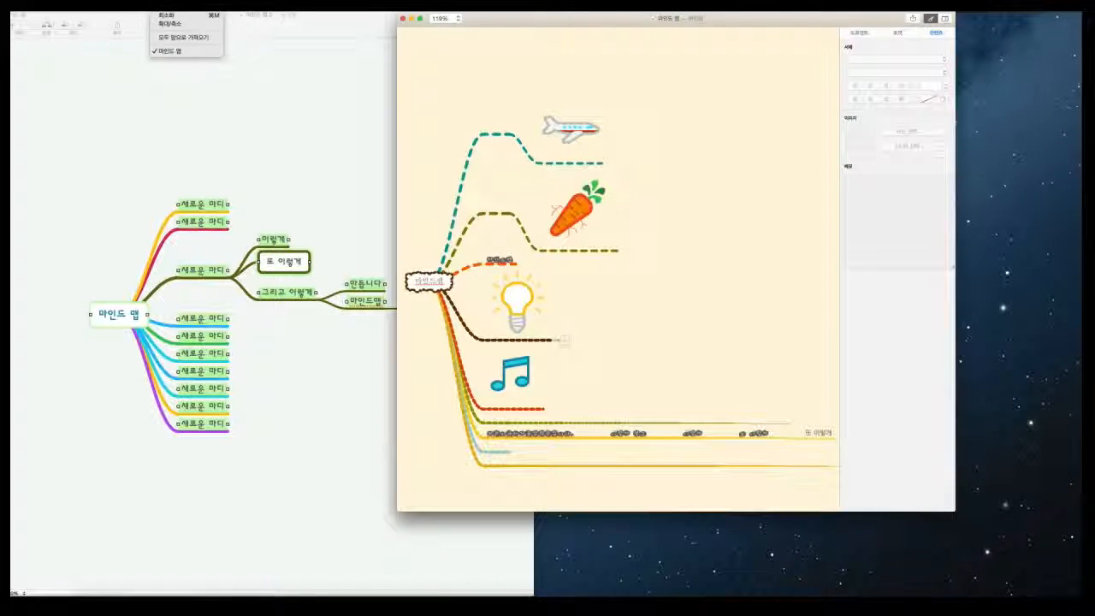
pyautogui.click(470, 70)
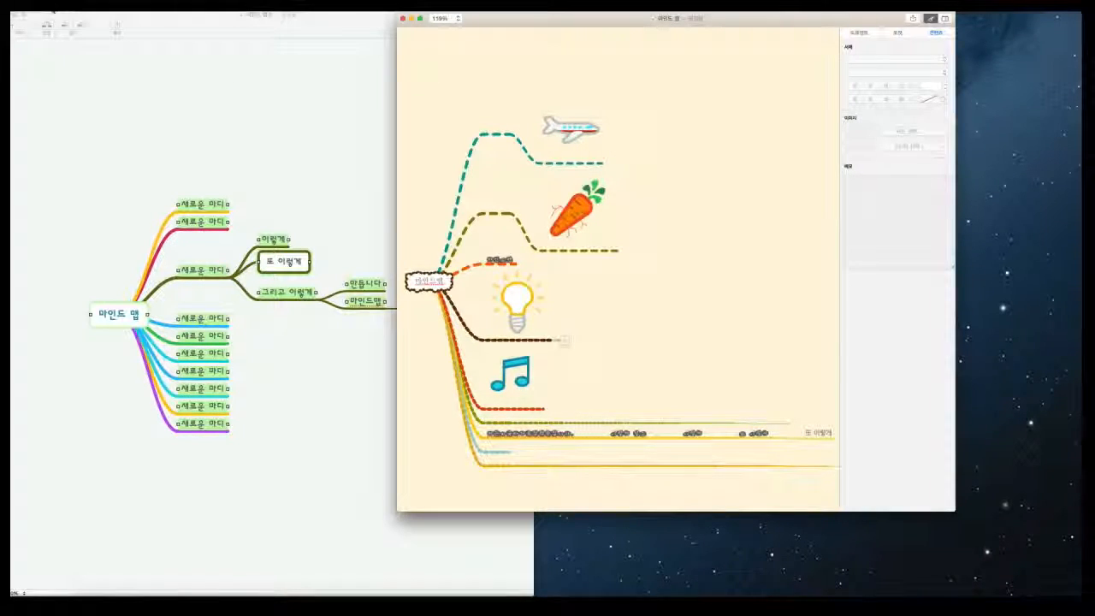
# - Open the MyMindNode preferences and check the account details and the shared document 마인드 맵 in the list
pyautogui.click(48, 7)
pyautogui.click(53, 30)
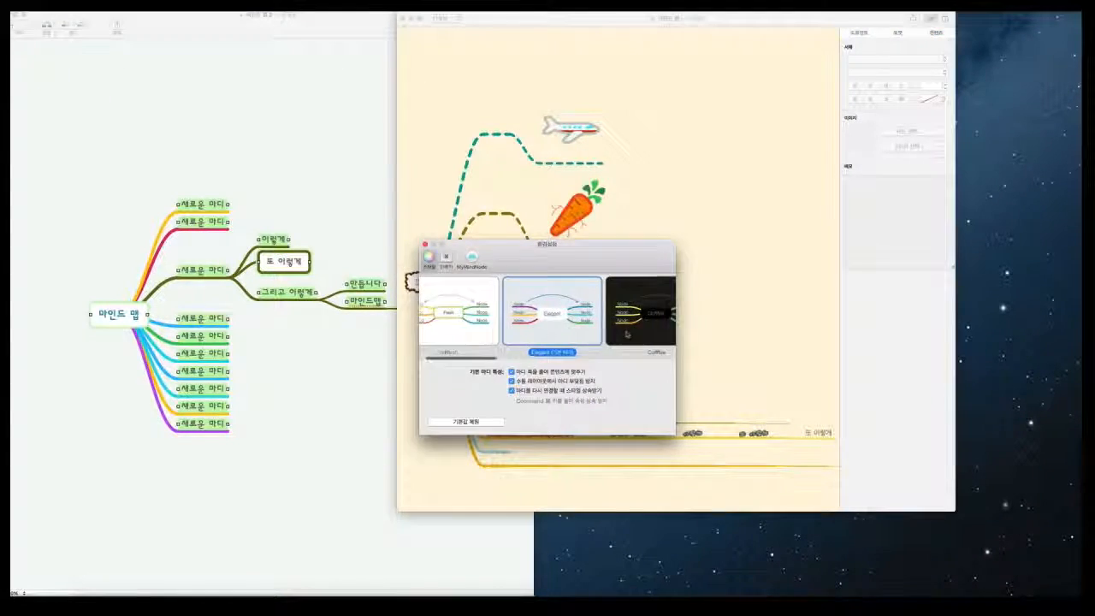
pyautogui.click(473, 259)
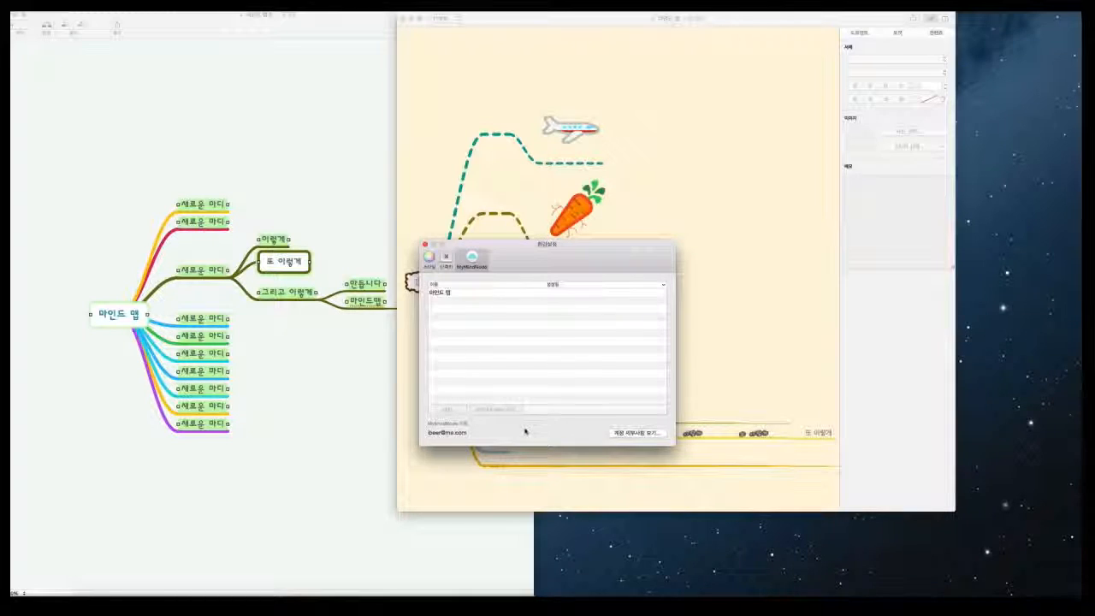
pyautogui.click(630, 433)
pyautogui.click(594, 310)
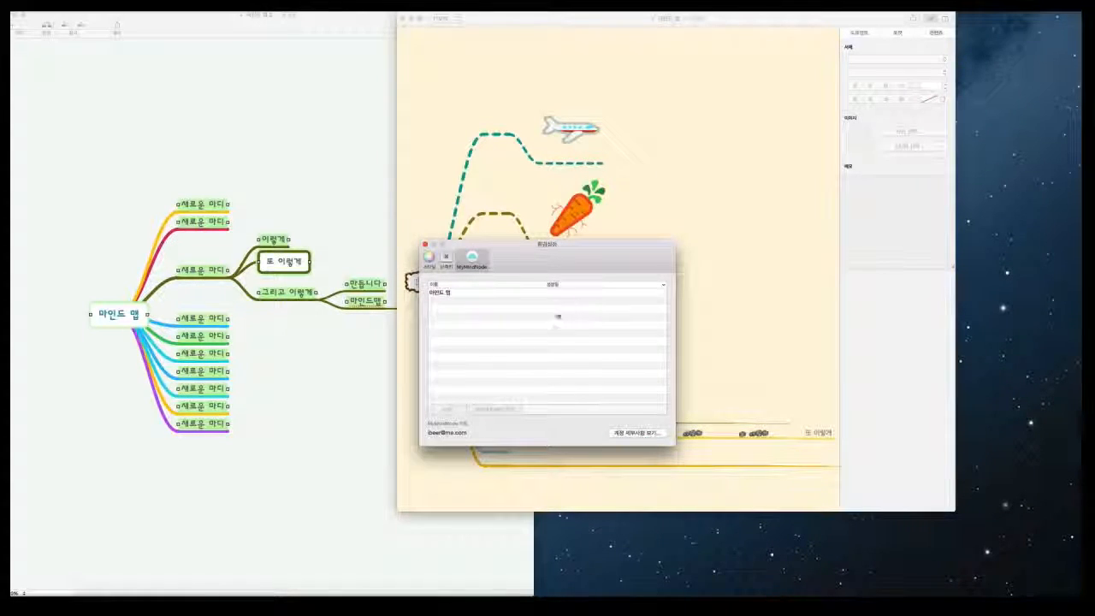
pyautogui.click(451, 294)
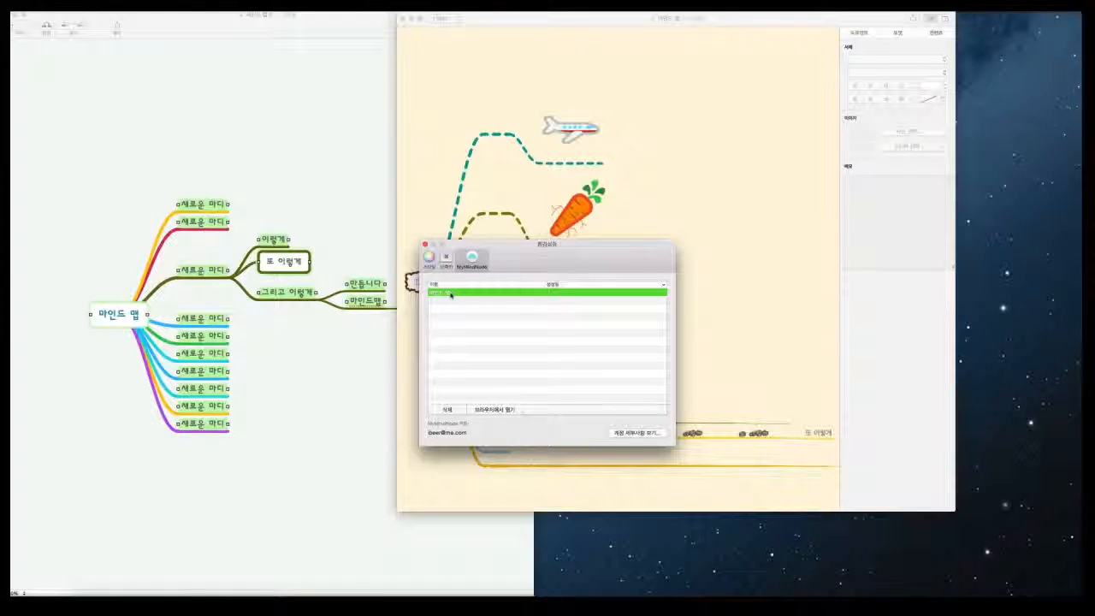
pyautogui.click(480, 414)
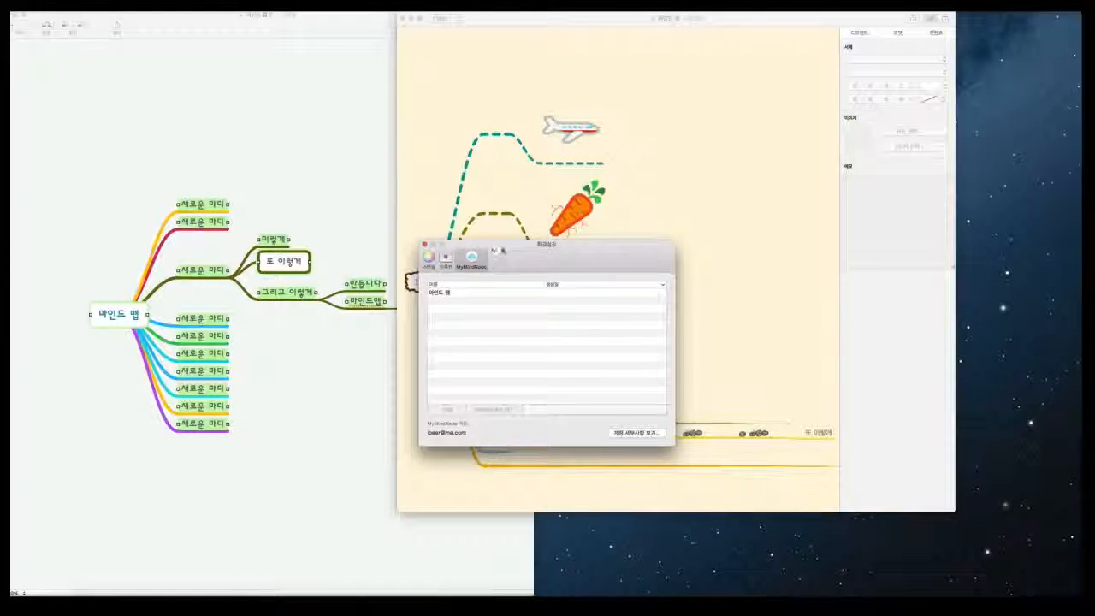
# - Move the preferences window aside and save the sticker mind map as 마인드맵_test in the MindNode iCloud folder
pyautogui.moveTo(503, 251); pyautogui.dragTo(322, 264)
pyautogui.click(556, 85)
pyautogui.press('super+s')
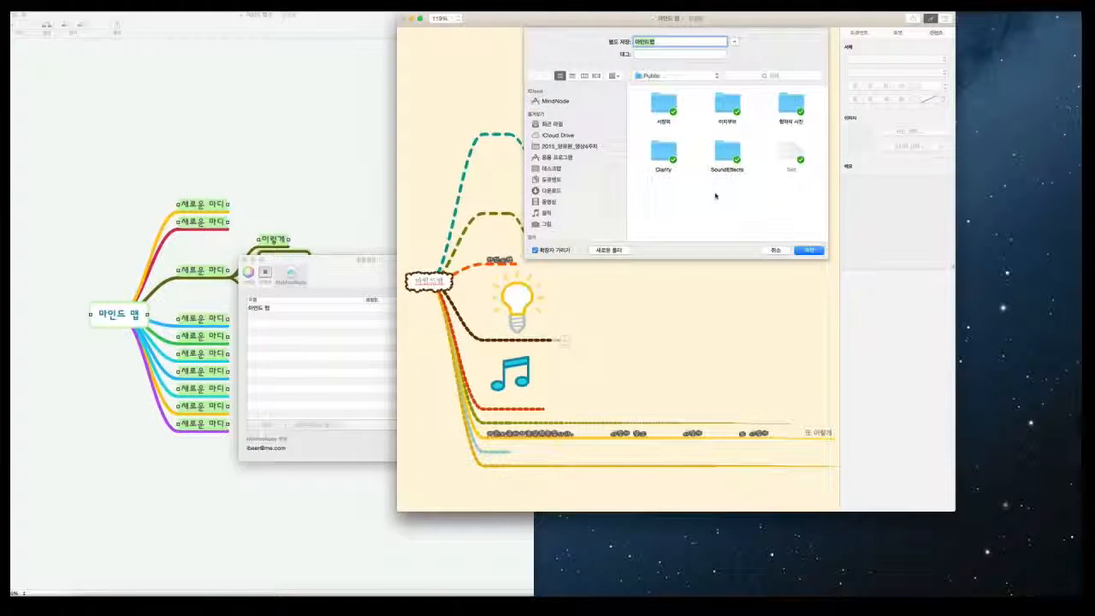
pyautogui.click(564, 101)
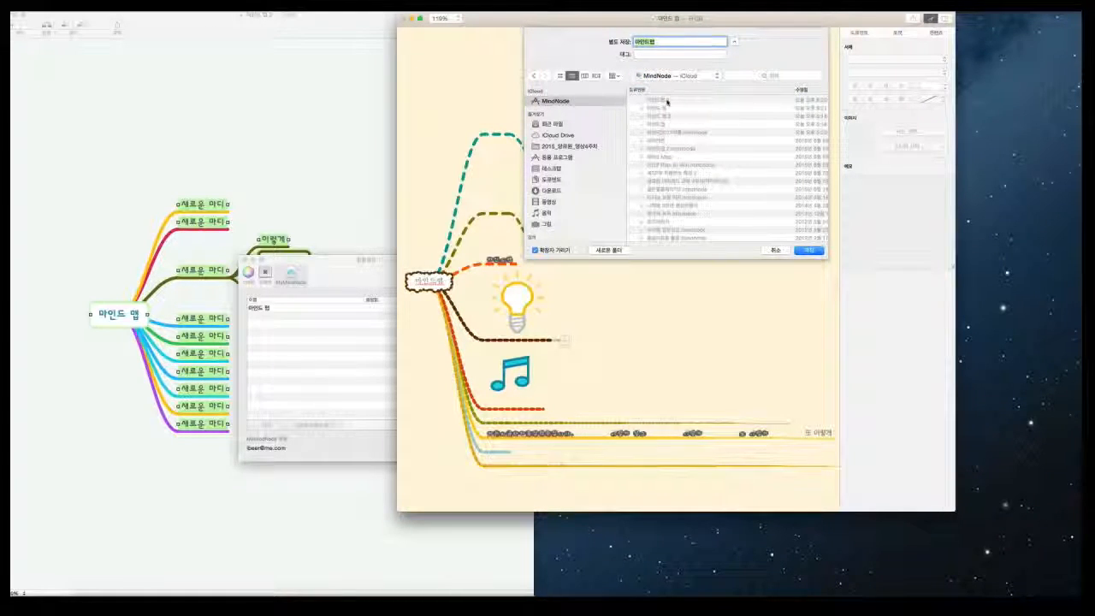
pyautogui.click(665, 41)
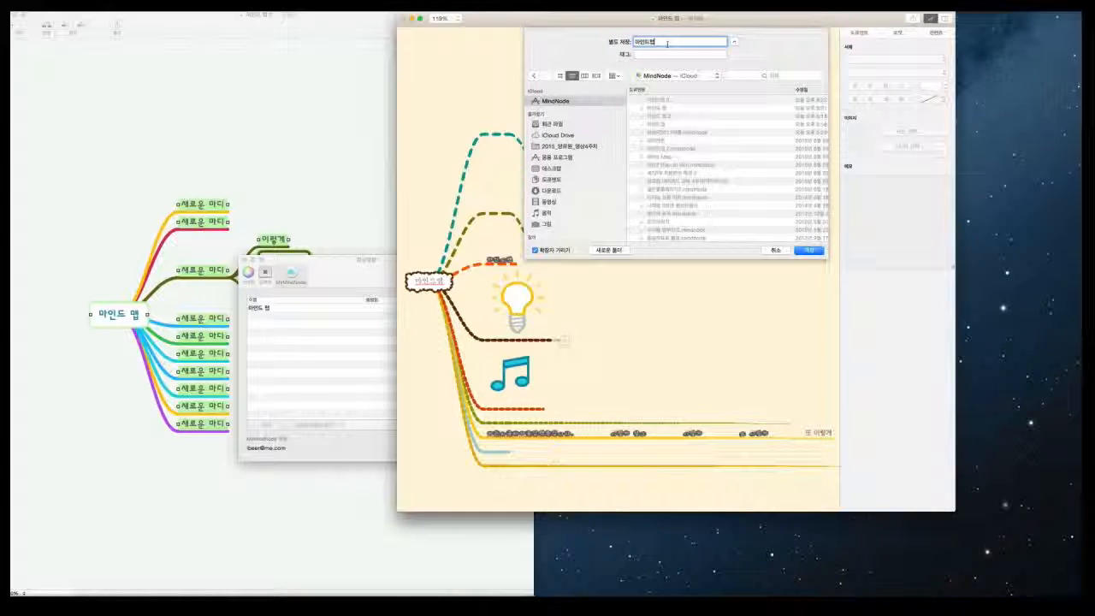
pyautogui.write('_스ㄷ')
pyautogui.press('BackSpace')
pyautogui.press('BackSpace')
pyautogui.press('BackSpace')
pyautogui.press('super+space')
pyautogui.write('test')
pyautogui.press('Return')
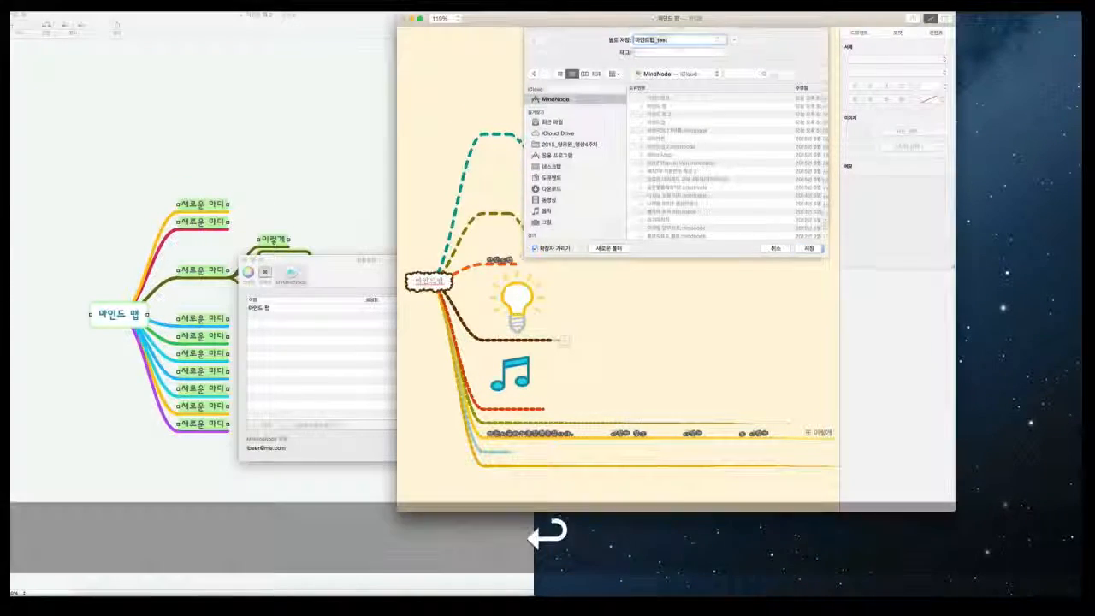
# - Close the saved mind map, the App Store window and the MyMindNode preferences
pyautogui.click(401, 18)
pyautogui.click(662, 284)
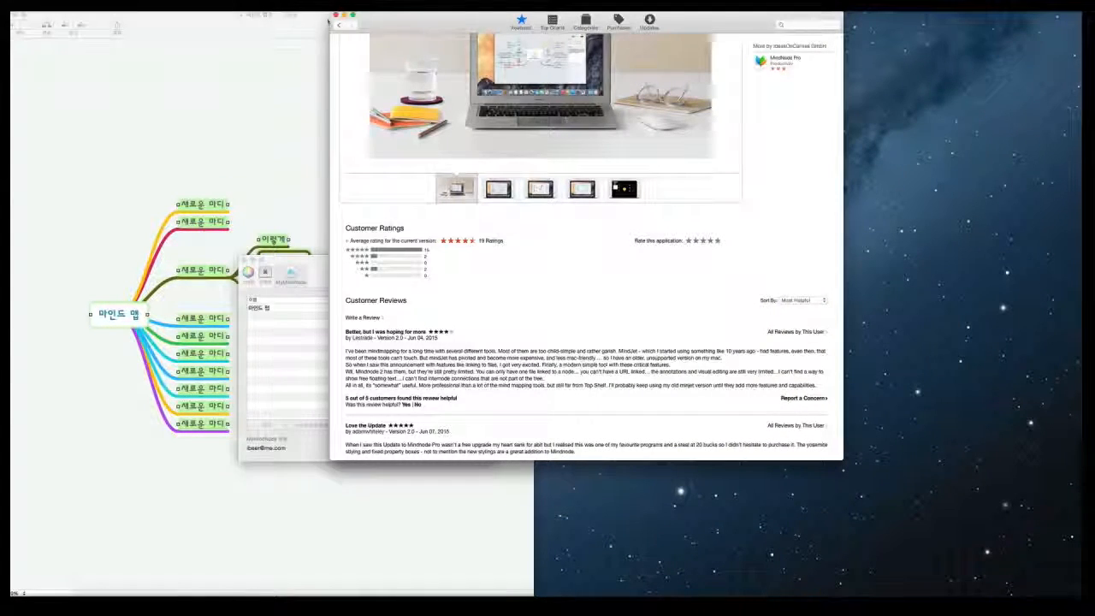
pyautogui.click(336, 16)
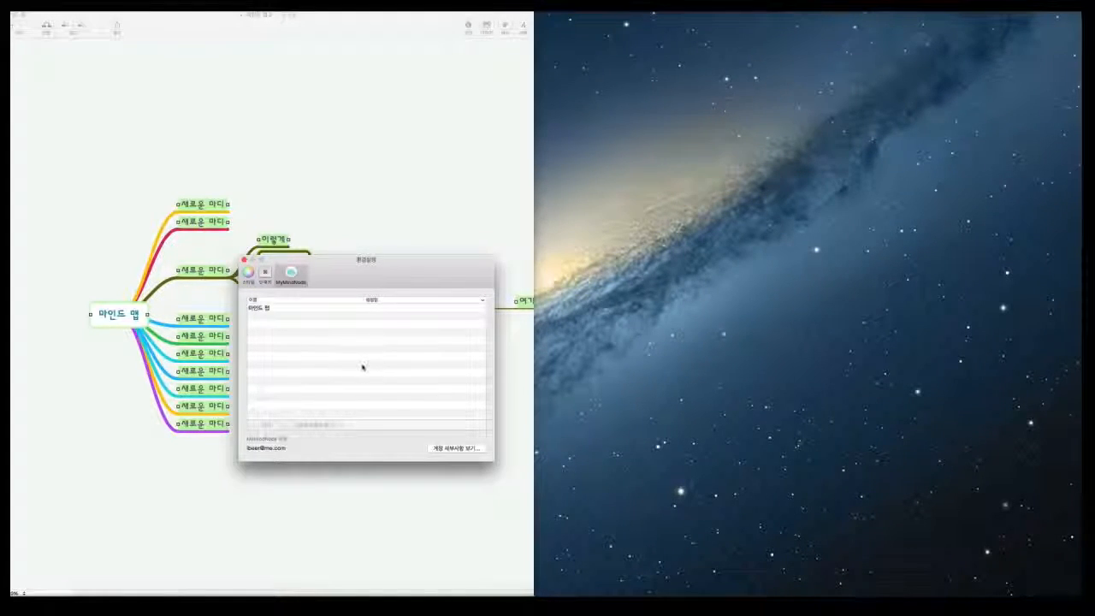
pyautogui.click(288, 307)
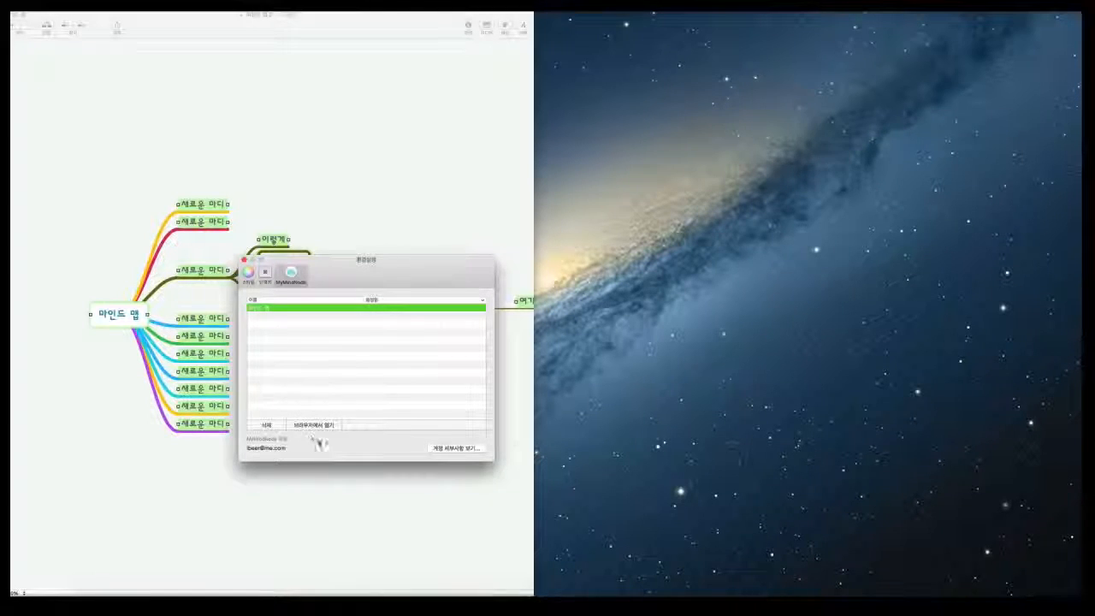
pyautogui.click(243, 260)
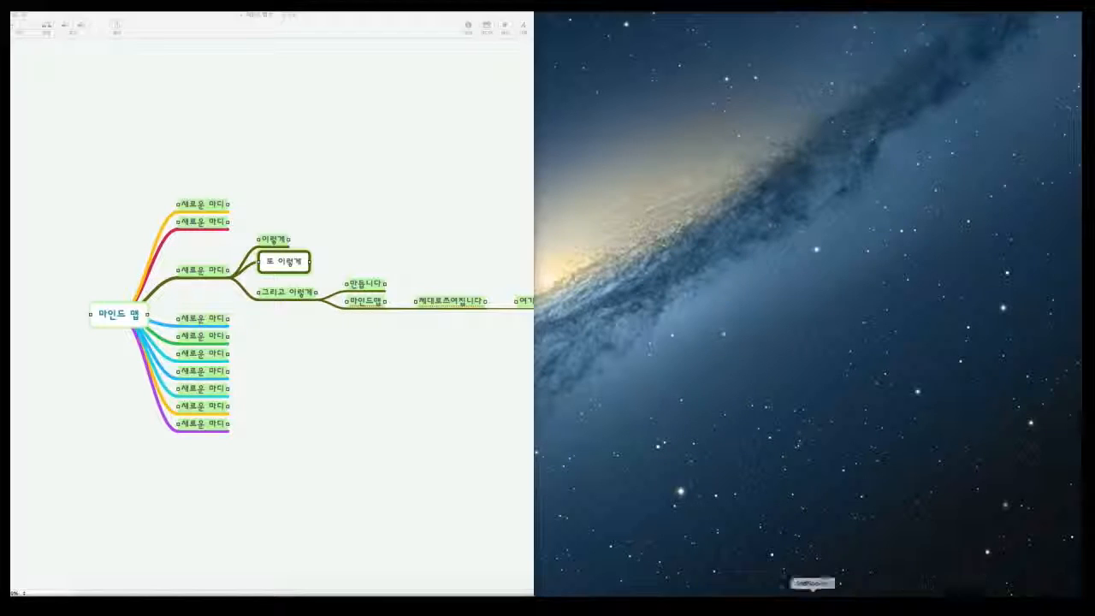
# - Create a new mind map document from MindNode's iCloud document browser and move its window partly off the older map
pyautogui.click(638, 601)
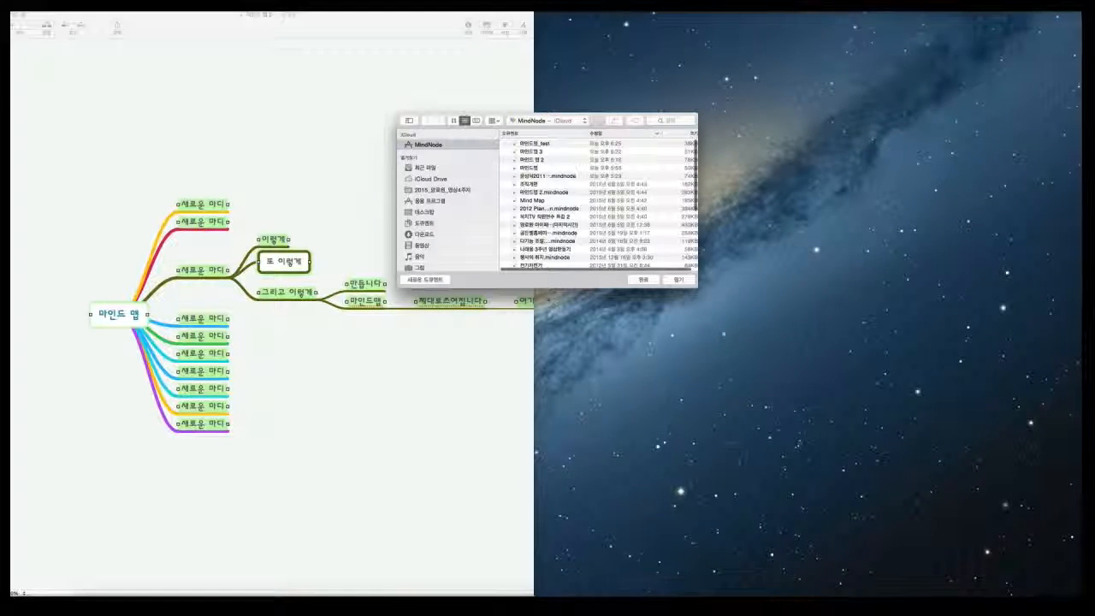
pyautogui.click(427, 280)
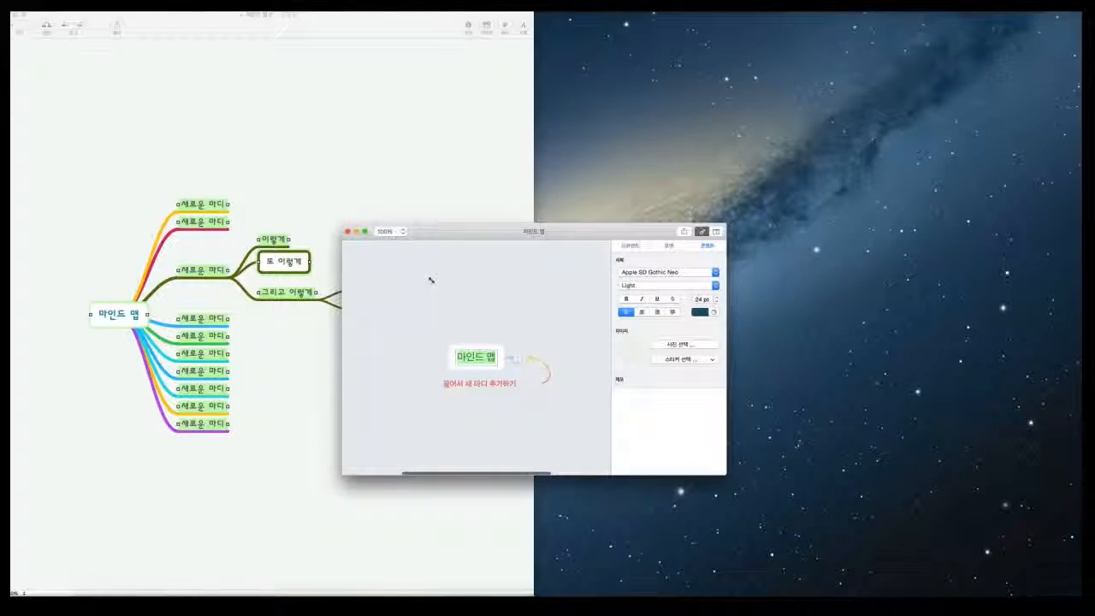
pyautogui.moveTo(540, 232); pyautogui.dragTo(652, 198)
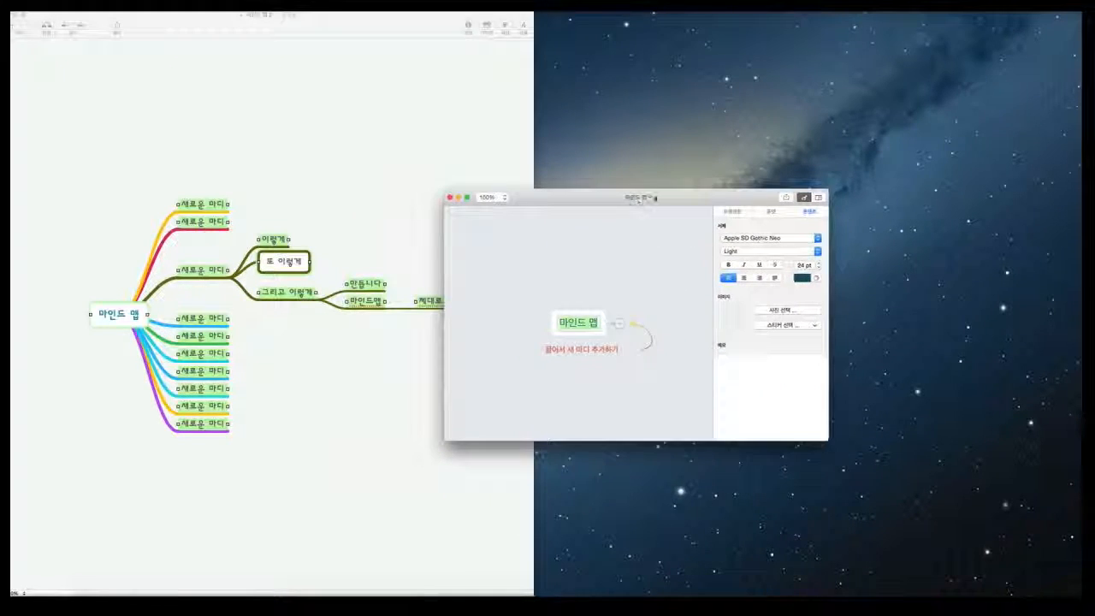
# - Browse the storage locations available for the new mind map, including other folders, and cancel the move
pyautogui.click(652, 199)
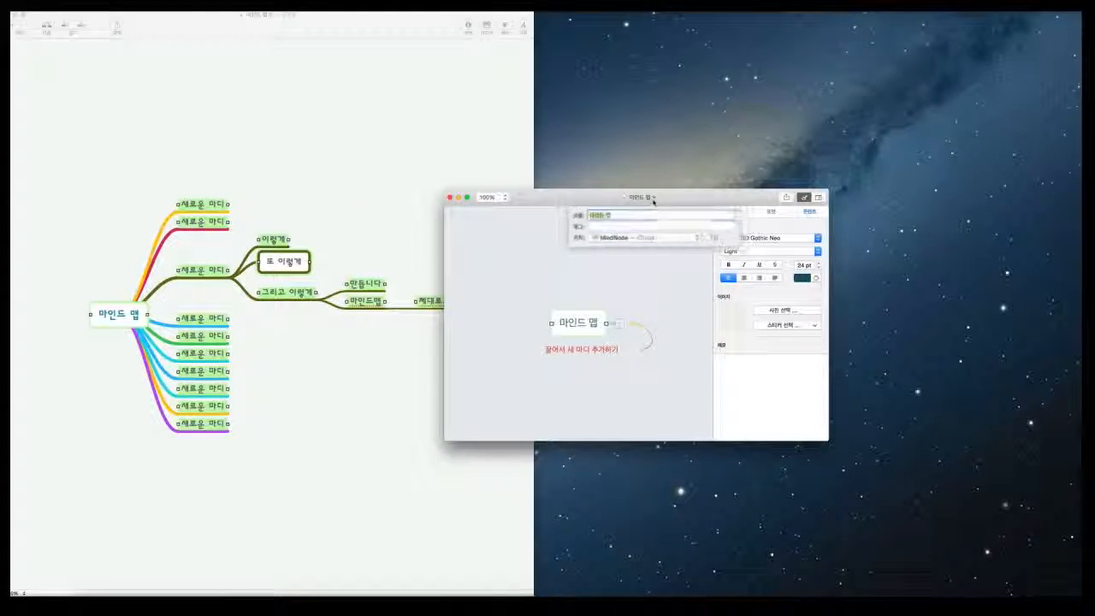
pyautogui.click(663, 237)
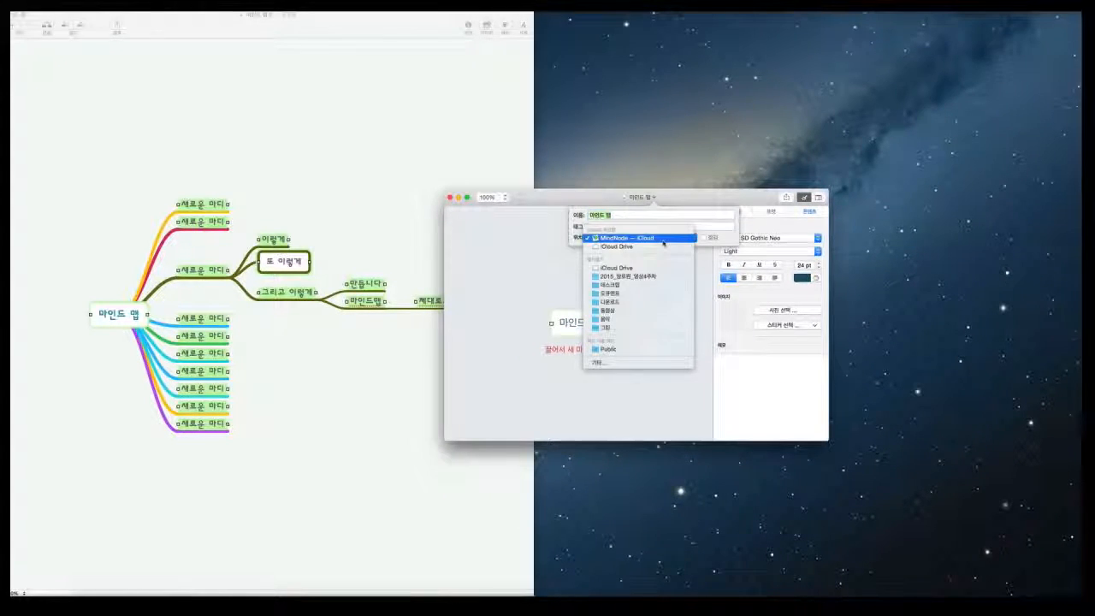
pyautogui.click(622, 362)
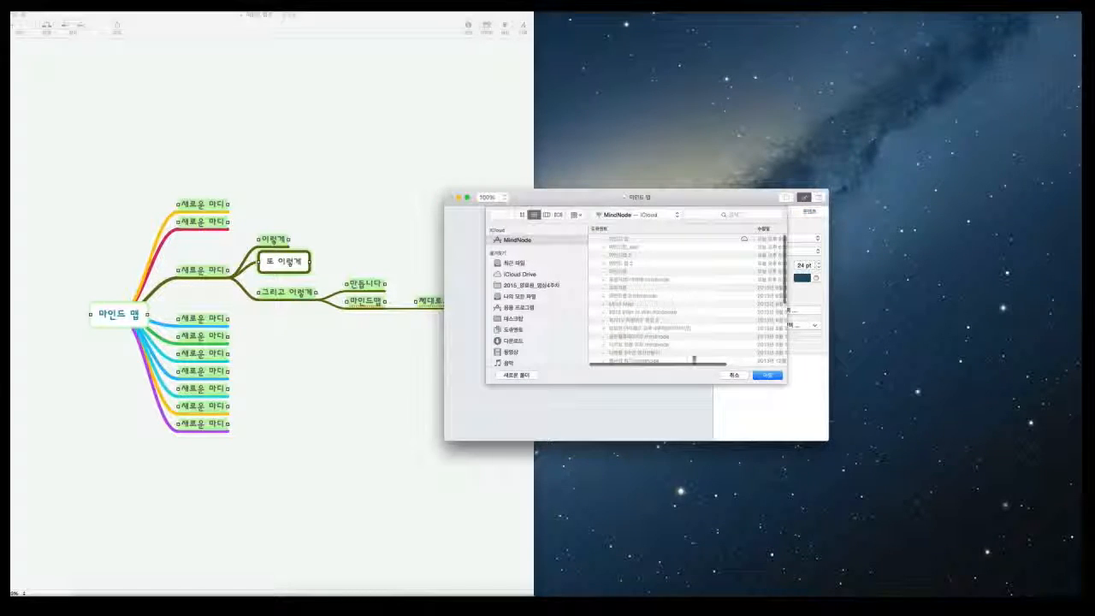
pyautogui.click(737, 376)
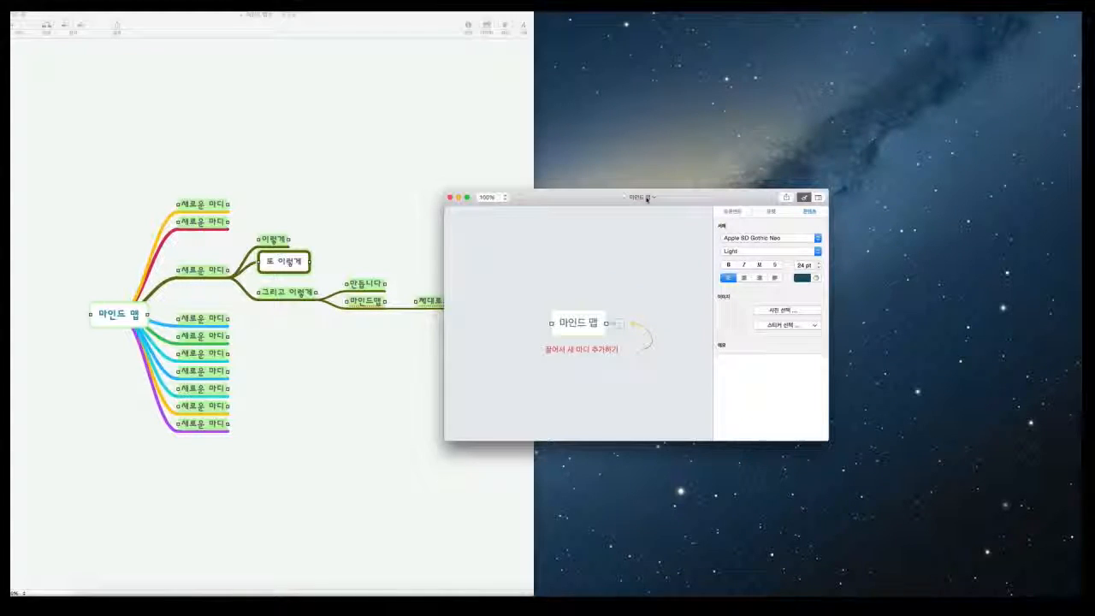
# - View the sharing options for the new mind map, dismiss them and shift its window up slightly
pyautogui.click(787, 198)
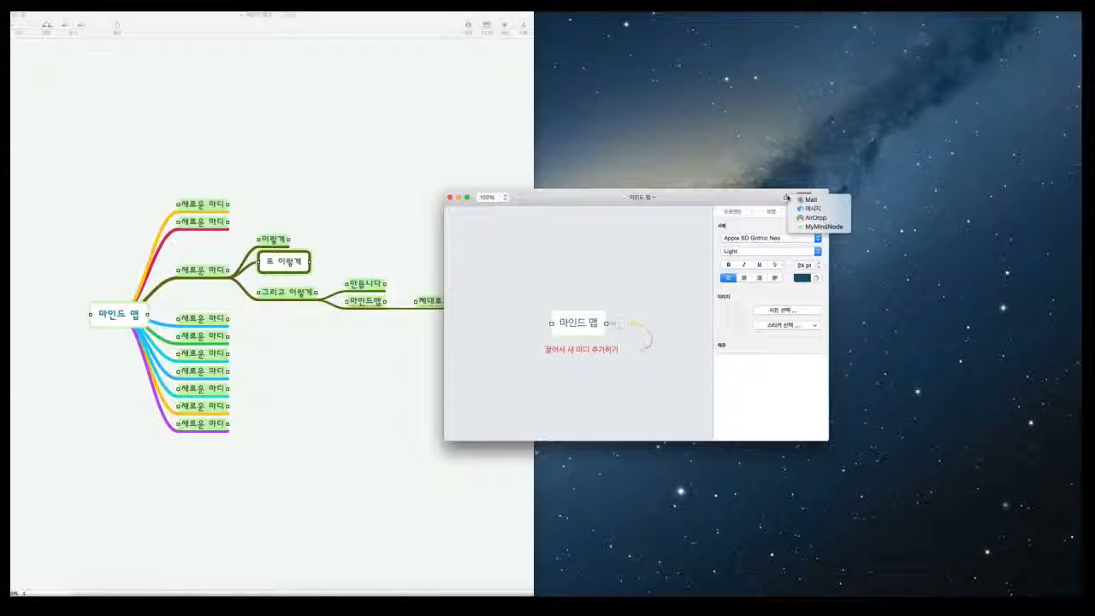
pyautogui.click(721, 199)
pyautogui.moveTo(709, 198); pyautogui.dragTo(698, 143)
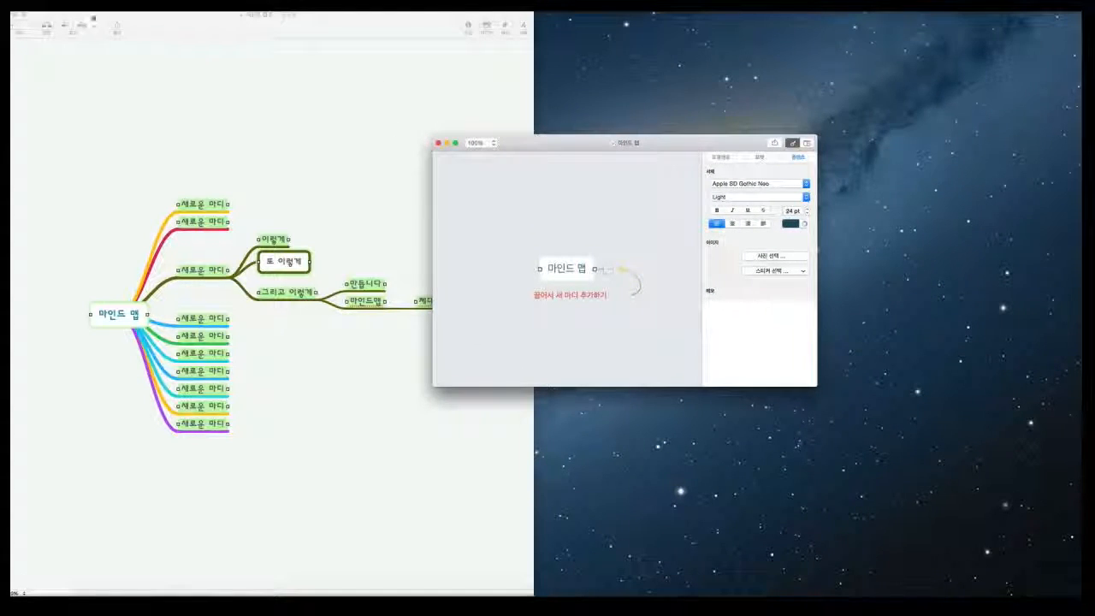
# - Reopen the recent document 마인드맵_test and place its window partly over the older mind map
pyautogui.click(68, 7)
pyautogui.moveTo(90, 33)
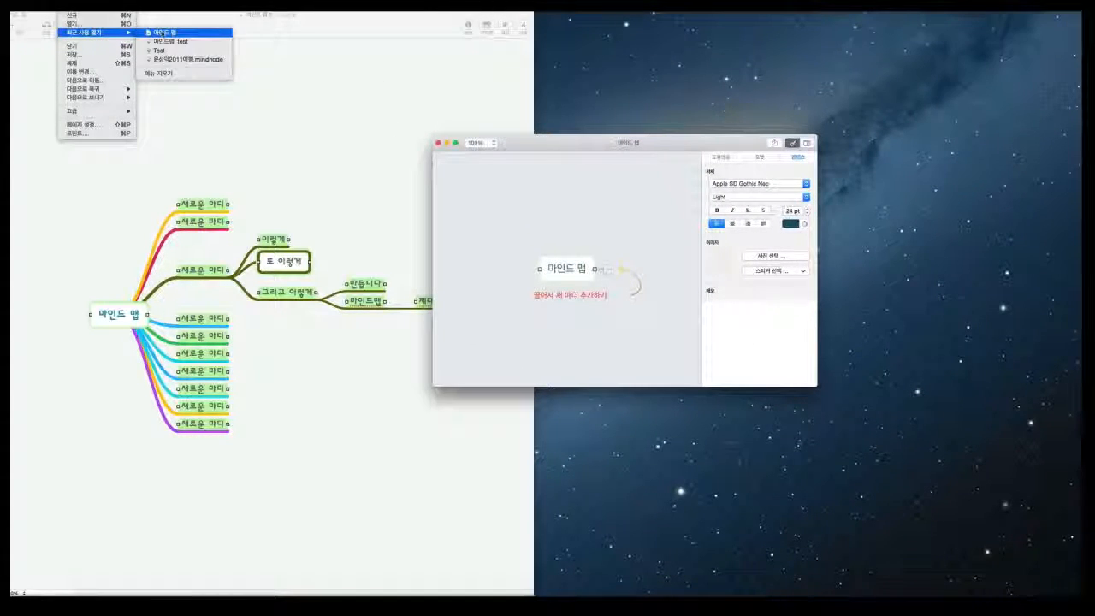
pyautogui.click(167, 41)
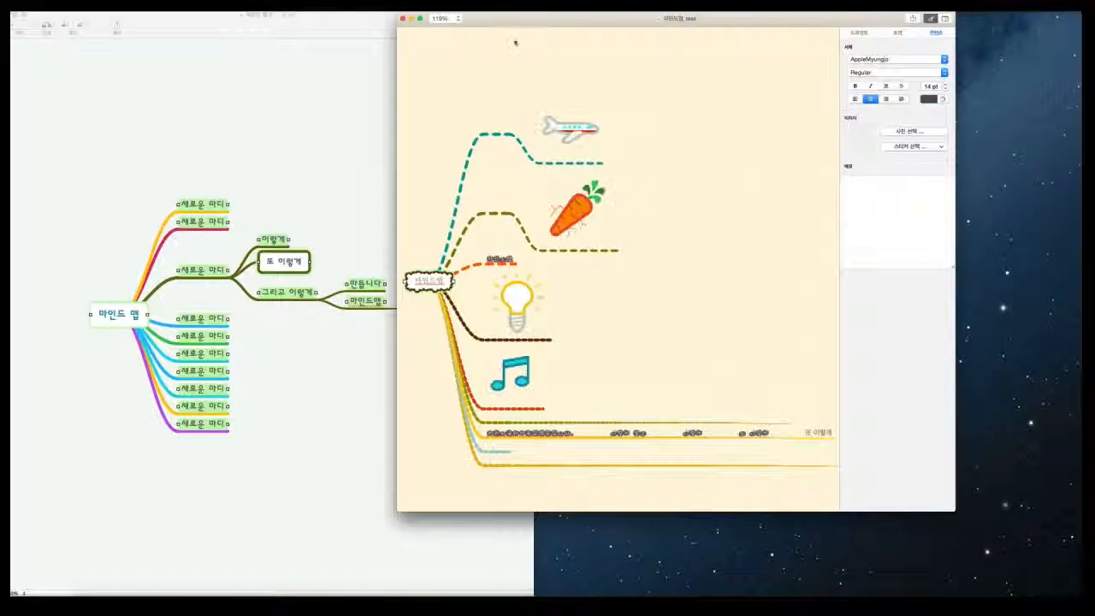
pyautogui.moveTo(508, 23); pyautogui.dragTo(457, 23)
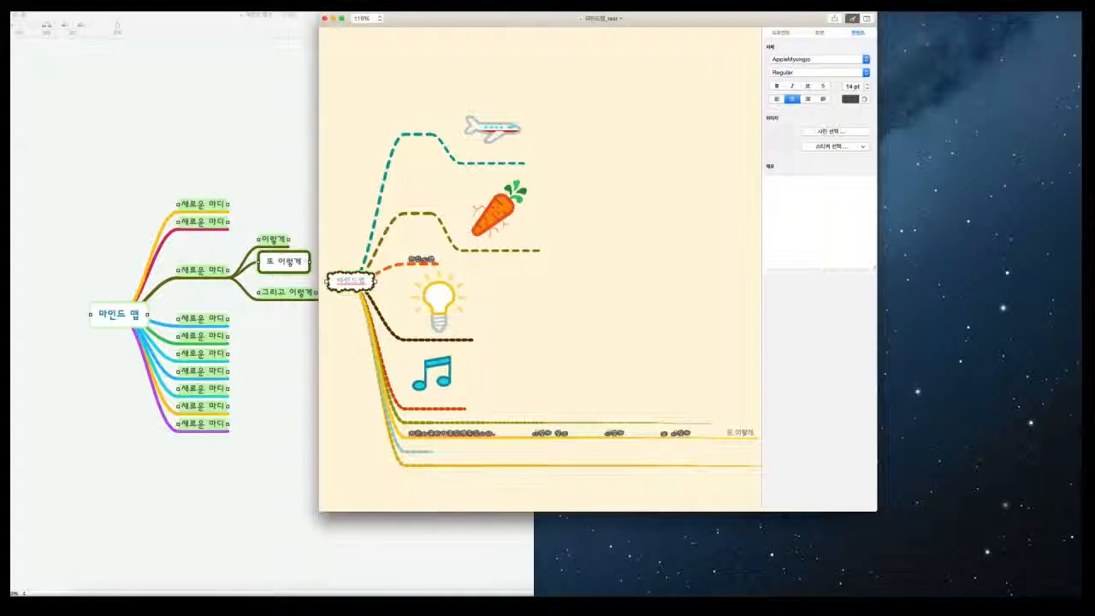
pyautogui.moveTo(480, 20); pyautogui.dragTo(484, 21)
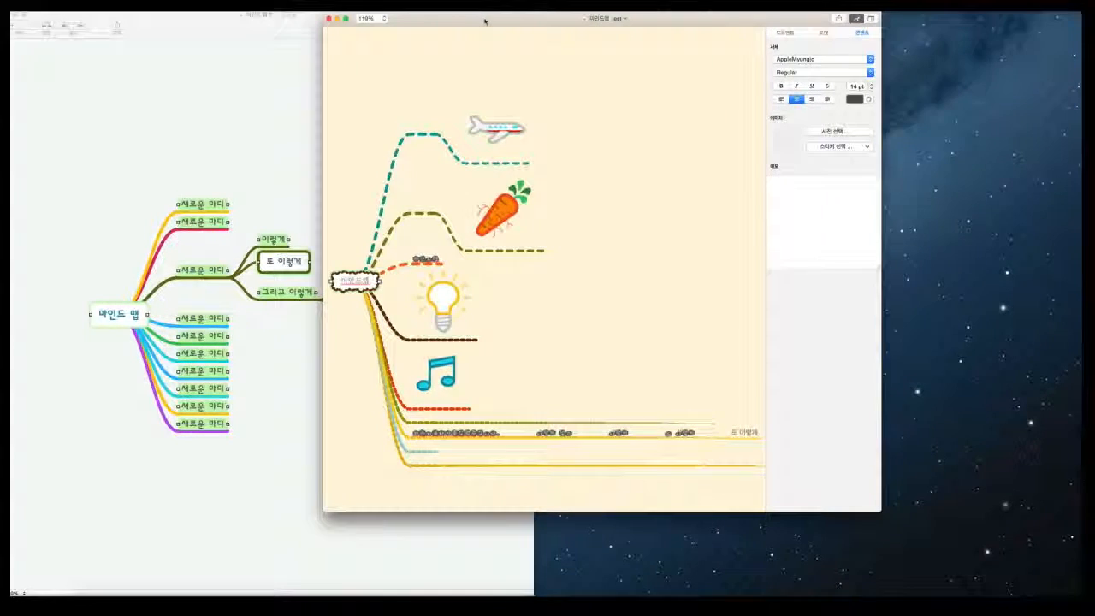